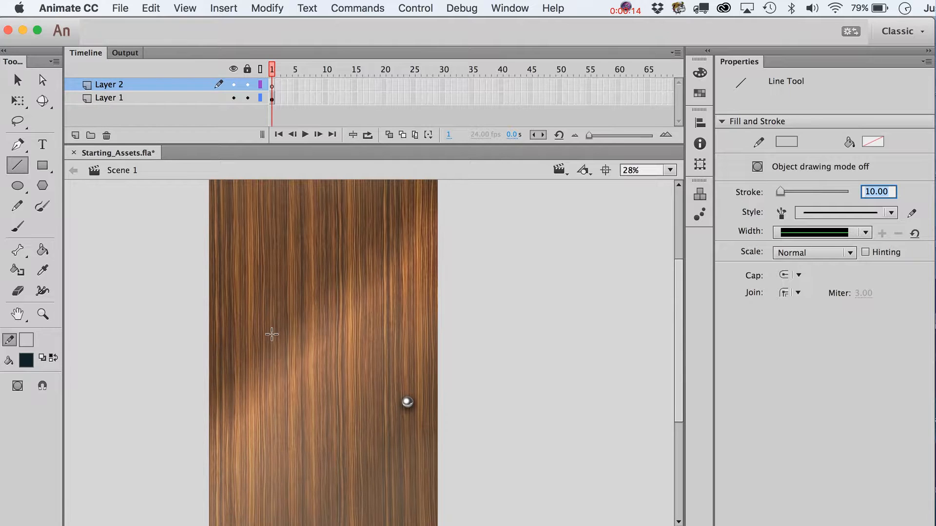
Step: Try a short slanted line near the wooden board's upper edge with the Line tool, and undo it
{"action": "scroll", "coordinate": [271, 334], "scroll_direction": "up", "scroll_amount": 5}
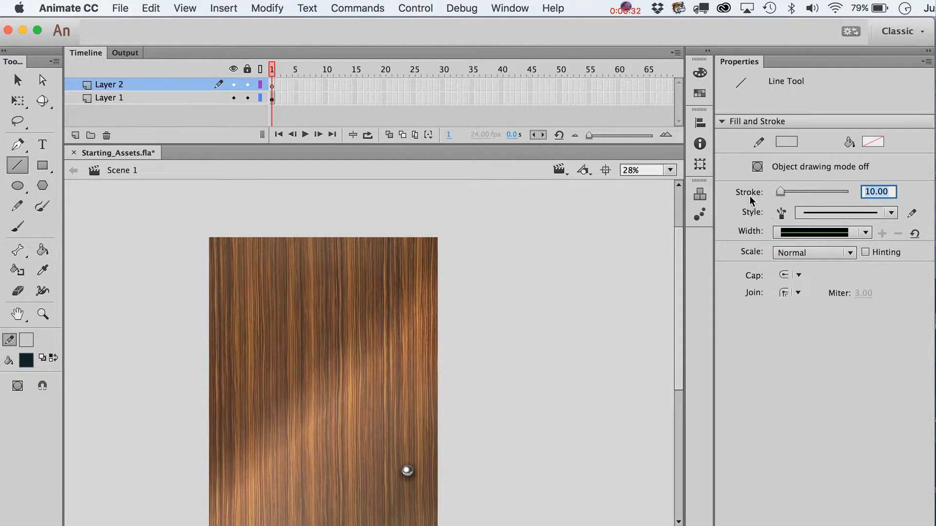
{"action": "left_click_drag", "start_coordinate": [371, 247], "coordinate": [385, 312]}
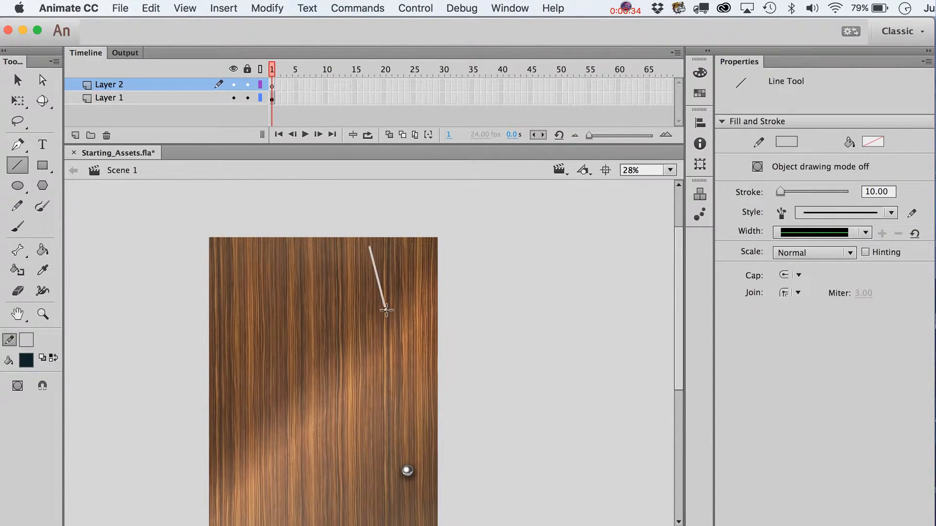
{"action": "key", "text": "super+z"}
{"action": "scroll", "coordinate": [437, 342], "scroll_direction": "down", "scroll_amount": 3}
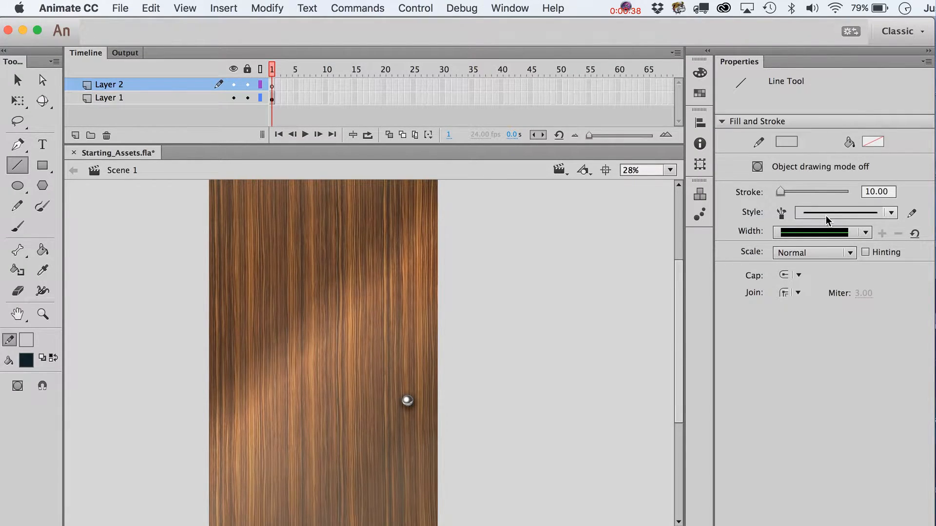
Step: Examine the stroke width profiles and the stroke scale options available for the Line tool
{"action": "left_click", "coordinate": [824, 239]}
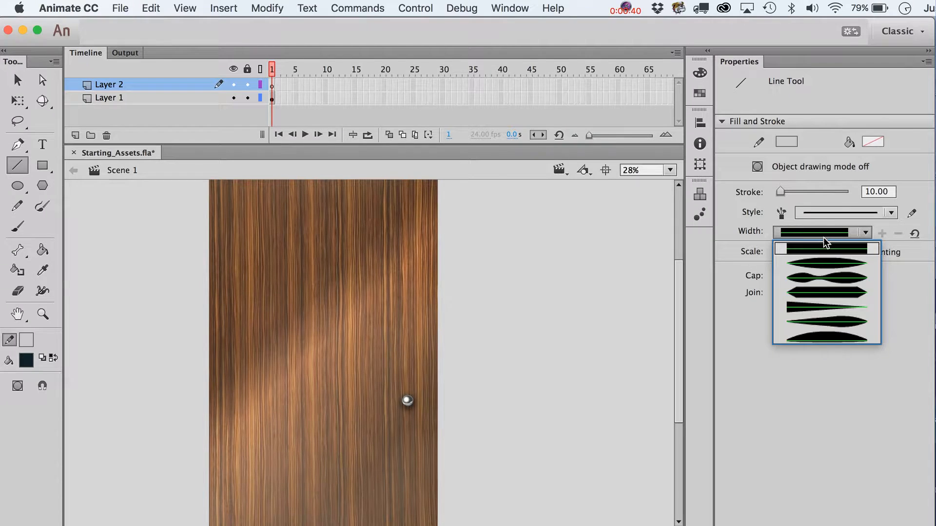
{"action": "left_click", "coordinate": [747, 248]}
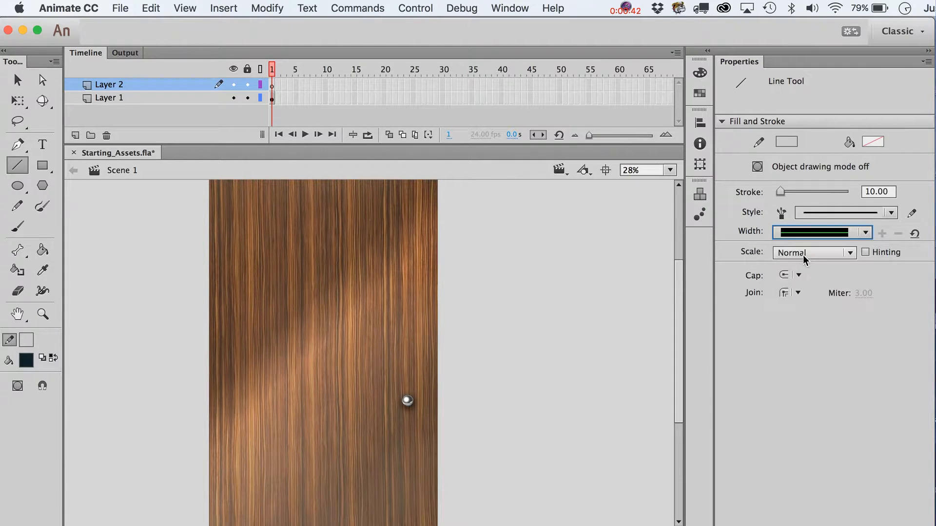
{"action": "left_click", "coordinate": [791, 252]}
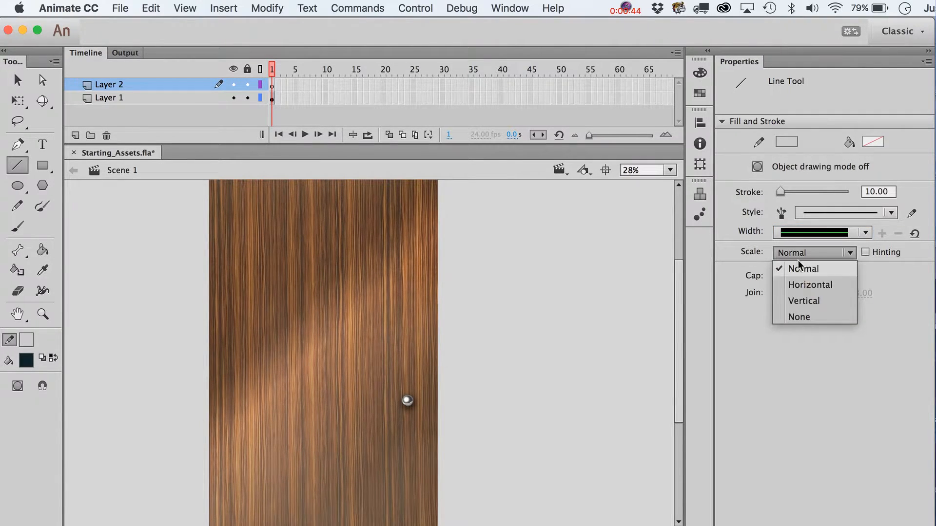
{"action": "left_click", "coordinate": [745, 253]}
Step: Try a long diagonal line with the tapered width profile, undo it, and restore the uniform width profile
{"action": "left_click", "coordinate": [804, 235]}
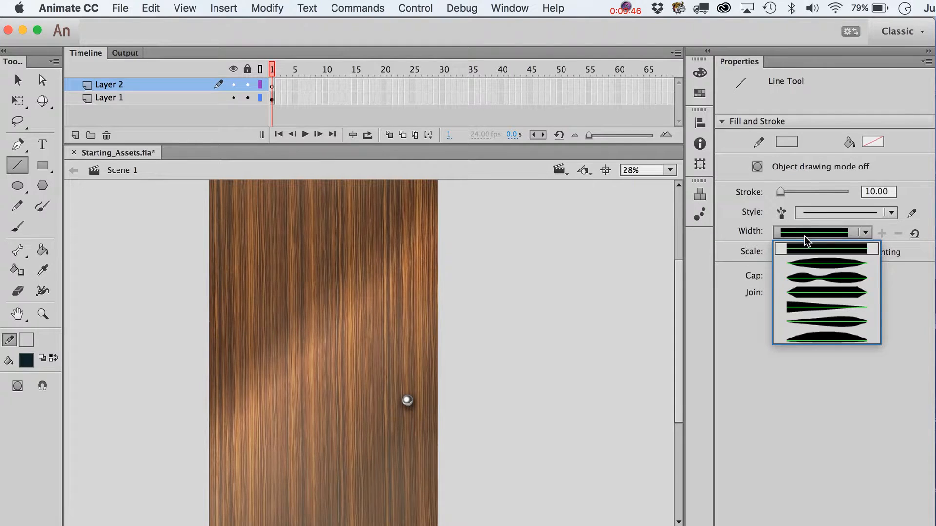
{"action": "left_click", "coordinate": [814, 263]}
{"action": "mouse_move", "coordinate": [371, 223]}
{"action": "left_mouse_down"}
{"action": "mouse_move", "coordinate": [373, 485]}
{"action": "mouse_move", "coordinate": [293, 462]}
{"action": "left_mouse_up"}
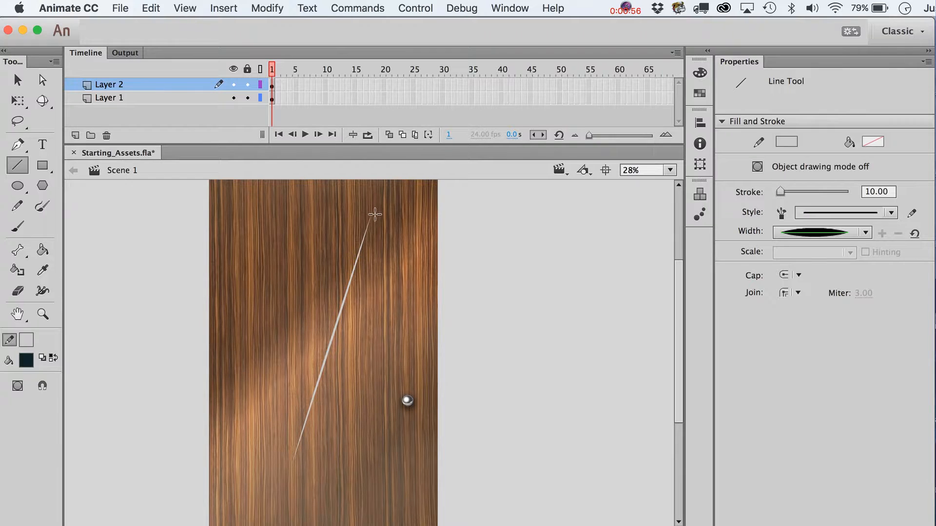
{"action": "key", "text": "super+z"}
{"action": "left_click", "coordinate": [802, 227]}
{"action": "left_click", "coordinate": [815, 250]}
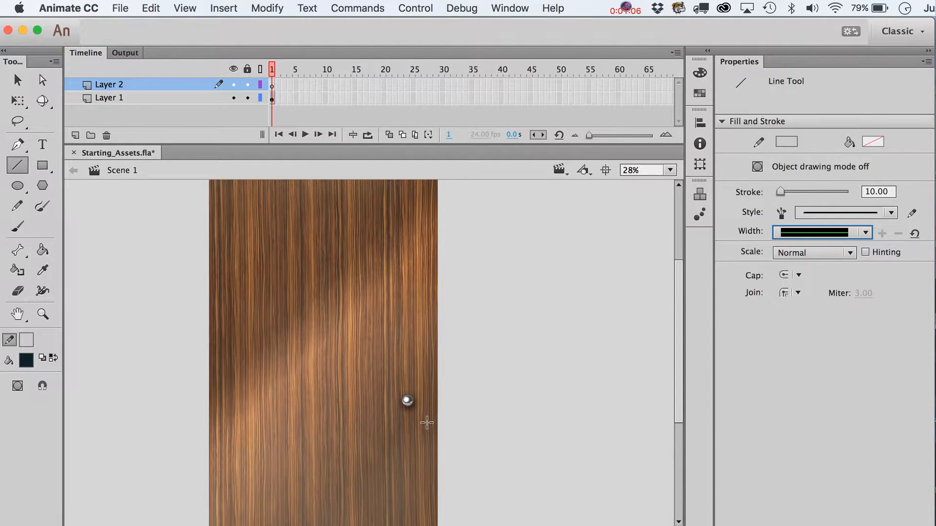
Step: Draw a vertical line about 1108 px long near the wooden board's right edge on Layer 2
{"action": "left_click_drag", "start_coordinate": [427, 423], "coordinate": [427, 198]}
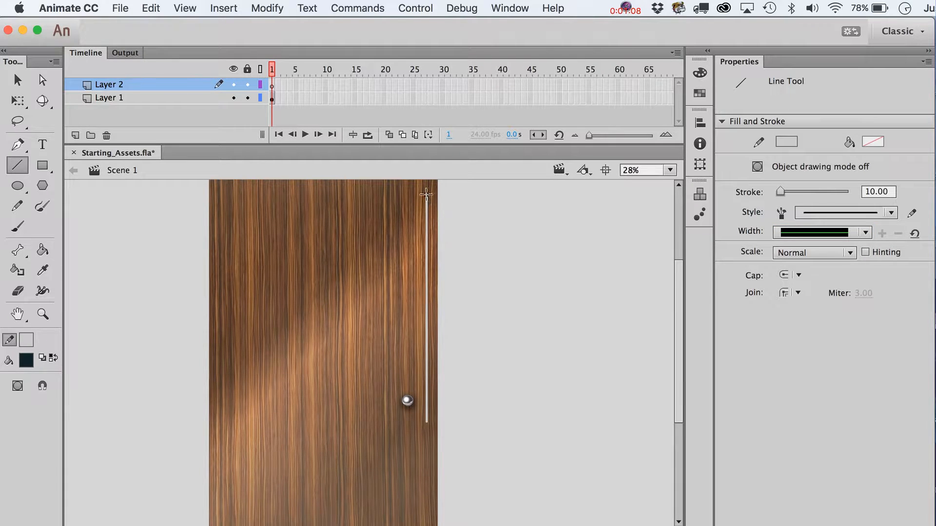
{"action": "scroll", "coordinate": [438, 285], "scroll_direction": "down", "scroll_amount": 5}
{"action": "scroll", "coordinate": [439, 284], "scroll_direction": "up", "scroll_amount": 5}
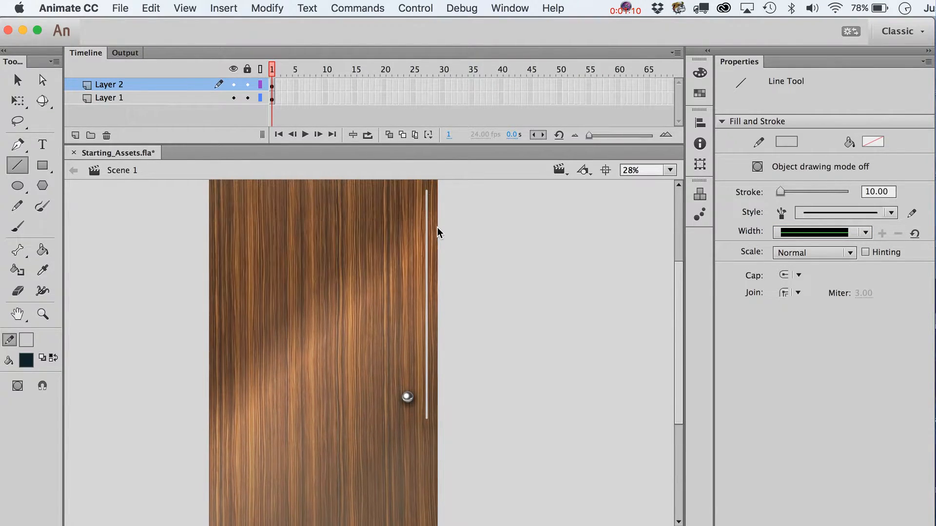
Step: Move the metal ball horizontally left, away from the vertical line
{"action": "key", "text": "v"}
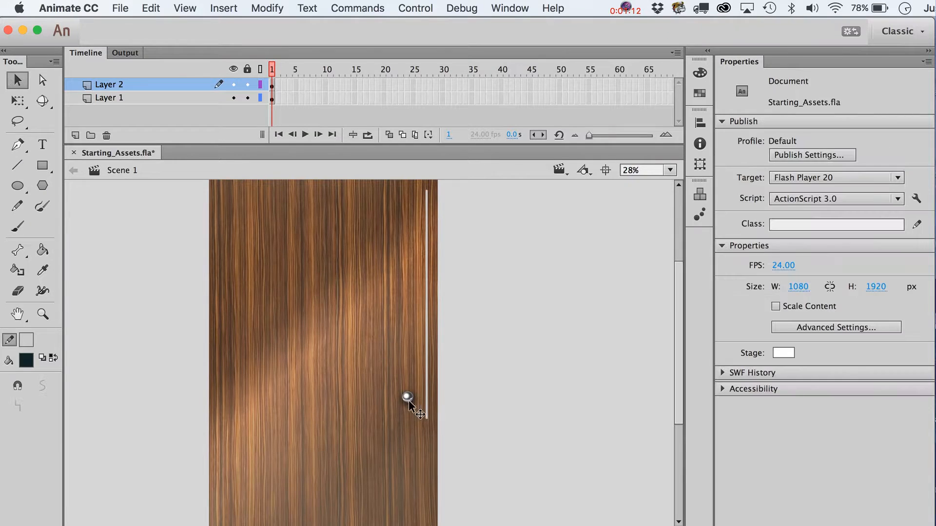
{"action": "left_click", "coordinate": [409, 401]}
{"action": "key", "text": "Escape"}
{"action": "left_click", "coordinate": [409, 408]}
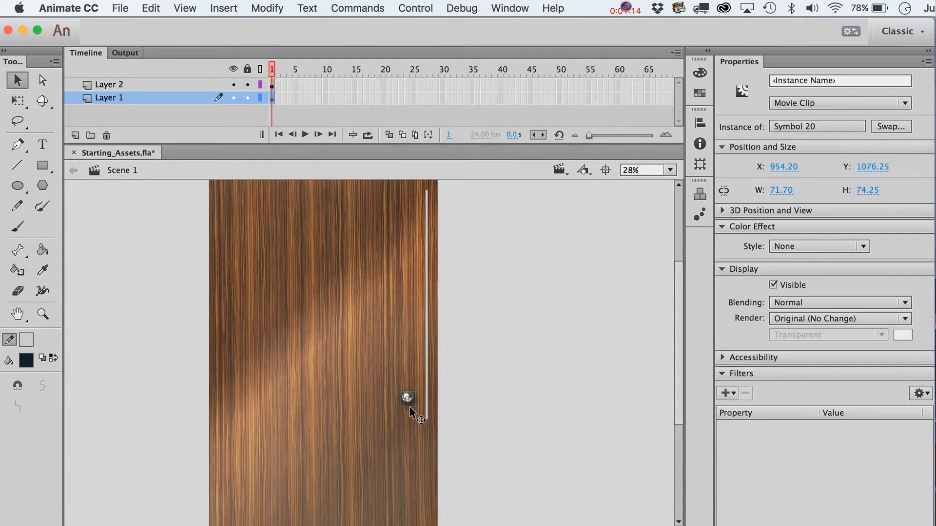
{"action": "key", "text": "shift+Left"}
{"action": "key", "text": "shift+Left"}
{"action": "key", "text": "shift+Left"}
{"action": "key", "text": "shift+Left"}
{"action": "key", "text": "shift+Left"}
{"action": "key", "text": "shift+Left"}
{"action": "key", "text": "shift+Left"}
{"action": "key", "text": "shift+Left"}
{"action": "key", "text": "shift+Left"}
{"action": "key", "text": "shift+Left"}
{"action": "key", "text": "shift+Left"}
{"action": "key", "text": "shift+Left"}
{"action": "key", "text": "shift+Left"}
{"action": "key", "text": "shift+Left"}
{"action": "key", "text": "shift+Left"}
{"action": "key", "text": "shift+Left"}
{"action": "key", "text": "shift+Left"}
{"action": "key", "text": "shift+Left"}
{"action": "key", "text": "shift+Left"}
{"action": "key", "text": "shift+Left"}
Step: Nudge the vertical line left and down to X 1008.10, Y 131.55
{"action": "left_click", "coordinate": [426, 393]}
{"action": "key", "text": "shift+Left"}
{"action": "key", "text": "shift+Left"}
{"action": "key", "text": "shift+Down"}
{"action": "key", "text": "shift+Down"}
{"action": "key", "text": "shift+Right"}
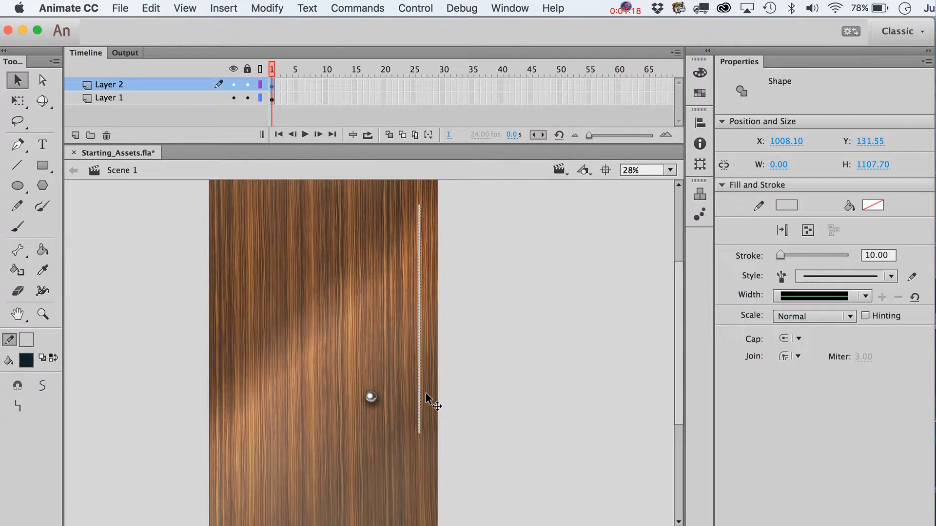
{"action": "left_click", "coordinate": [479, 396]}
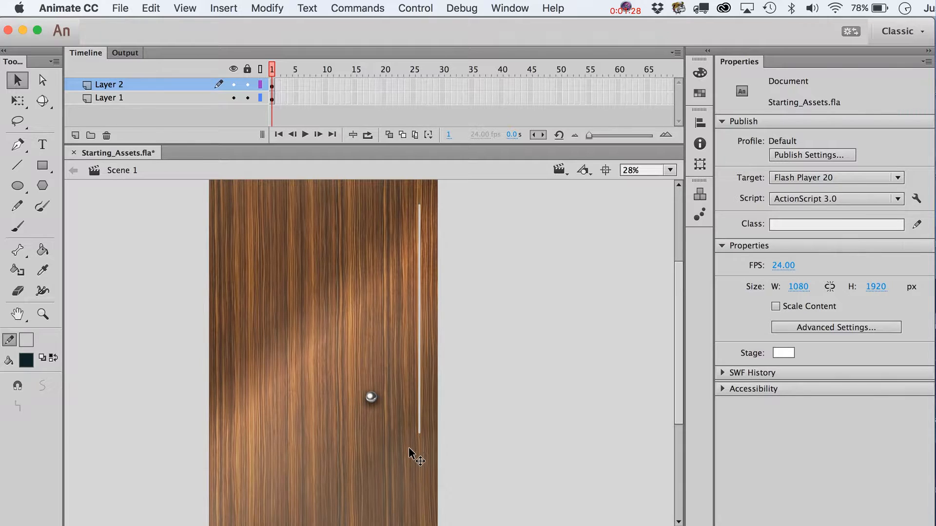
Step: Lower the vertical line to Y 238.05, keeping its horizontal position
{"action": "scroll", "coordinate": [408, 447], "scroll_direction": "up", "scroll_amount": 3}
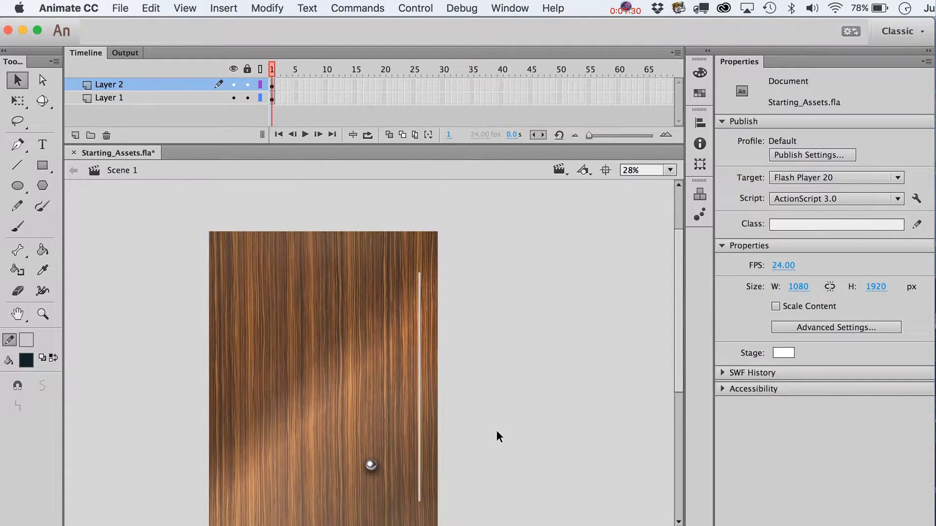
{"action": "left_click", "coordinate": [419, 297]}
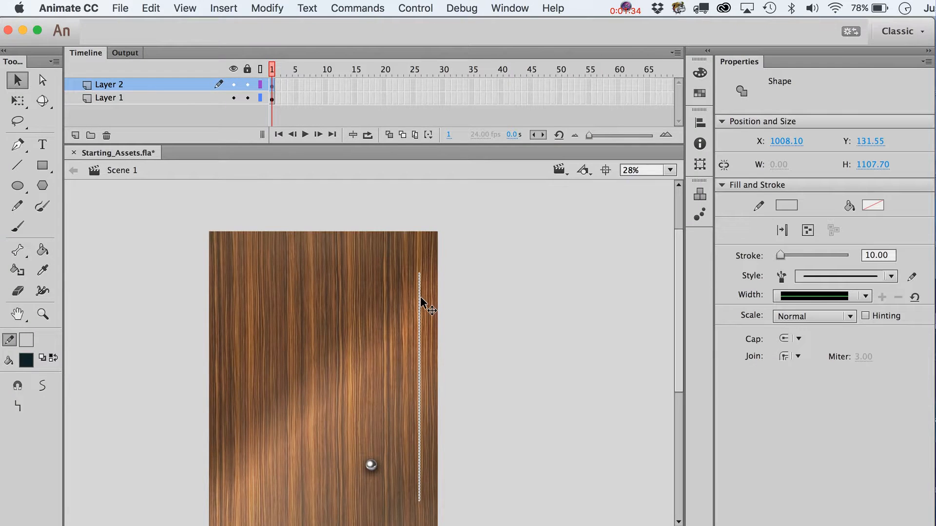
{"action": "scroll", "coordinate": [420, 296], "scroll_direction": "down", "scroll_amount": 3}
{"action": "scroll", "coordinate": [421, 296], "scroll_direction": "up", "scroll_amount": 3}
{"action": "key", "text": "shift+Down"}
{"action": "key", "text": "shift+Down"}
{"action": "key", "text": "shift+Down"}
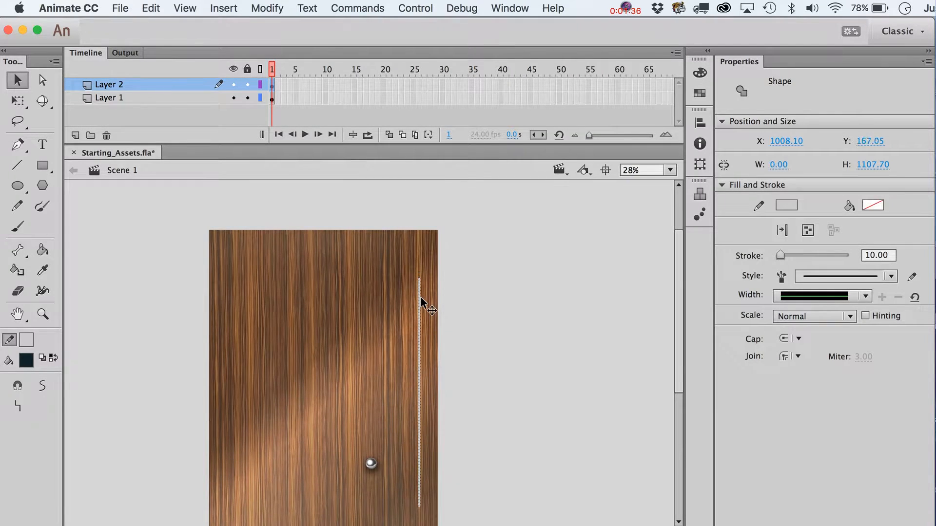
{"action": "scroll", "coordinate": [420, 296], "scroll_direction": "down", "scroll_amount": 3}
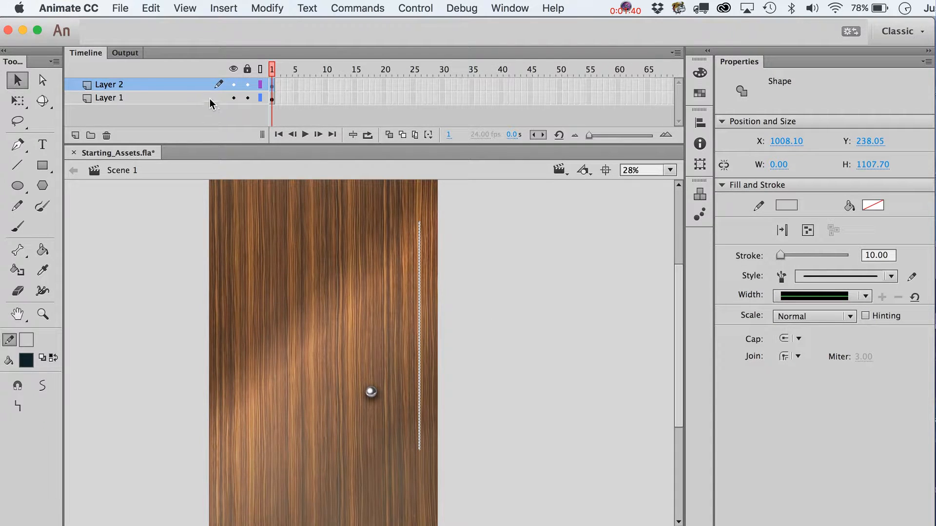
Step: Lock Layer 1, turn on object snapping, and draw a diagonal line from near the board's upper edge to the vertical line's upper end
{"action": "left_click", "coordinate": [248, 98]}
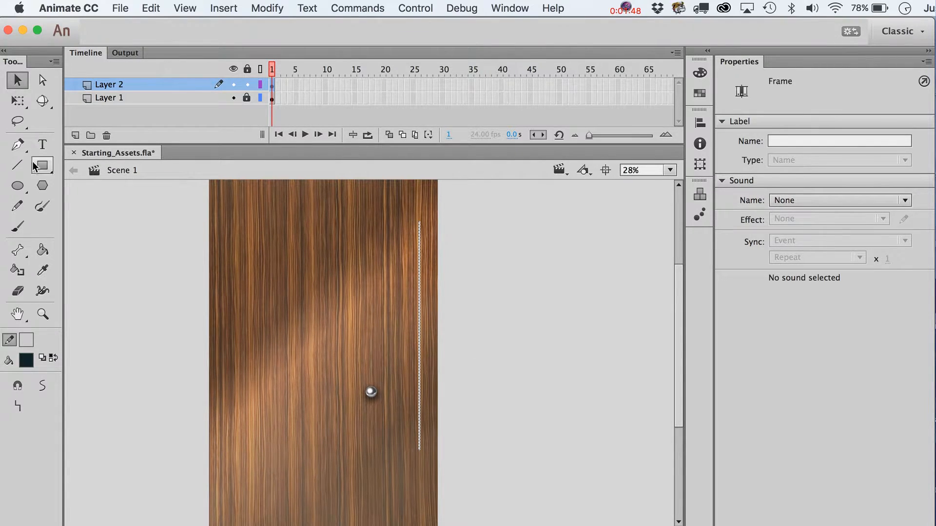
{"action": "left_click", "coordinate": [18, 166]}
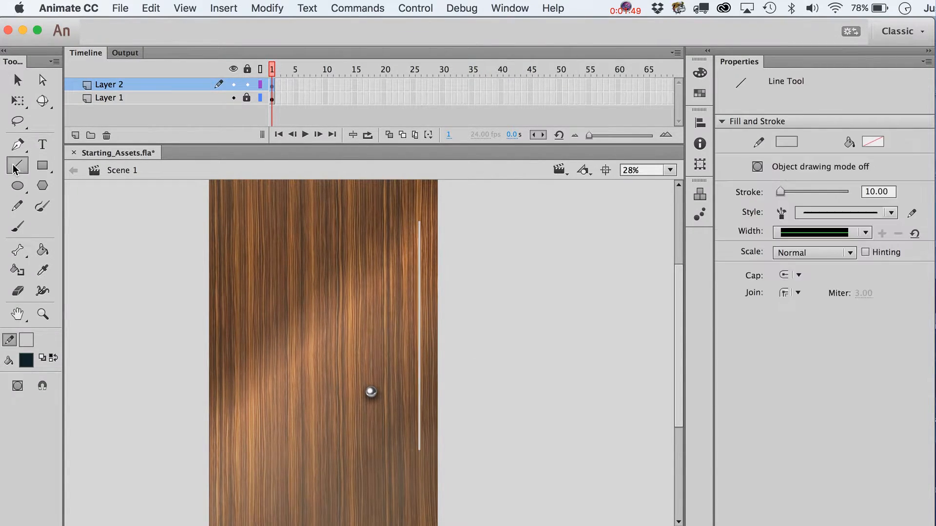
{"action": "left_click", "coordinate": [42, 387]}
{"action": "scroll", "coordinate": [368, 366], "scroll_direction": "up", "scroll_amount": 3}
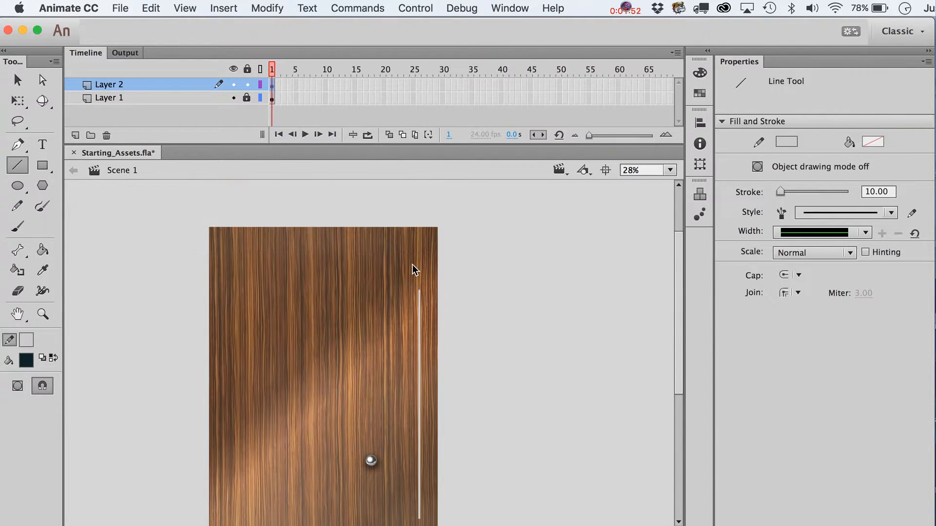
{"action": "mouse_move", "coordinate": [366, 238]}
{"action": "left_mouse_down"}
{"action": "mouse_move", "coordinate": [448, 334]}
{"action": "mouse_move", "coordinate": [407, 276]}
{"action": "mouse_move", "coordinate": [420, 291]}
{"action": "left_mouse_up"}
Step: Bend the diagonal line outward into a rounded corner that flows into the vertical line, undoing any displacement of their joint
{"action": "key", "text": "v"}
{"action": "mouse_move", "coordinate": [406, 282]}
{"action": "left_mouse_down"}
{"action": "mouse_move", "coordinate": [419, 263]}
{"action": "mouse_move", "coordinate": [396, 291]}
{"action": "mouse_move", "coordinate": [434, 297]}
{"action": "mouse_move", "coordinate": [401, 295]}
{"action": "left_mouse_up"}
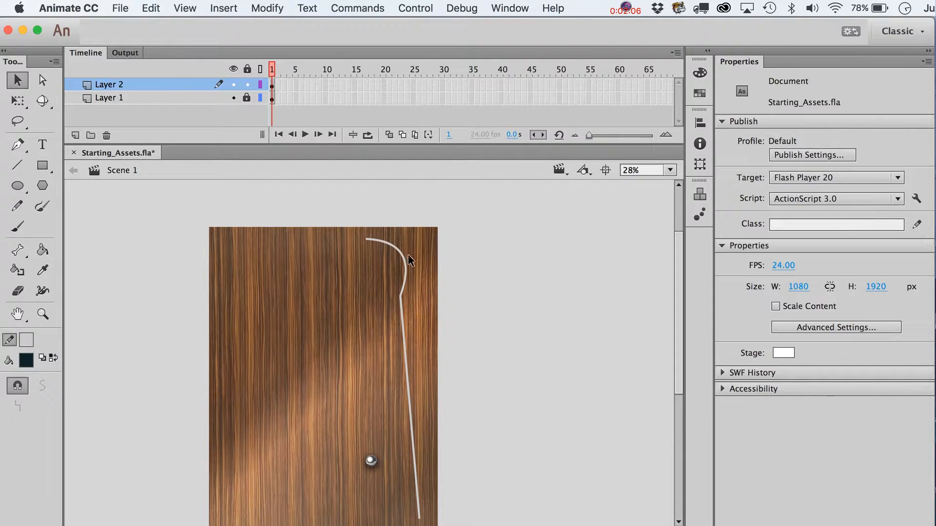
{"action": "key", "text": "super+z"}
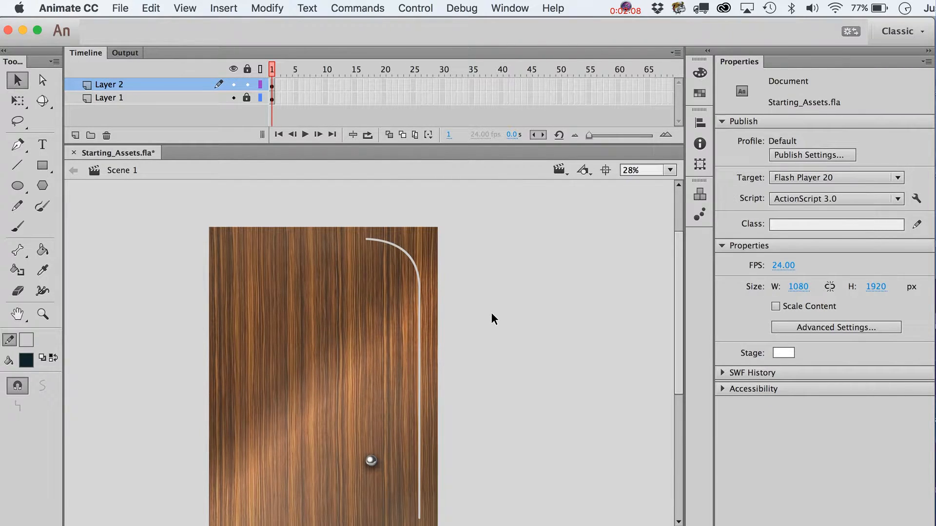
{"action": "left_click", "coordinate": [419, 280]}
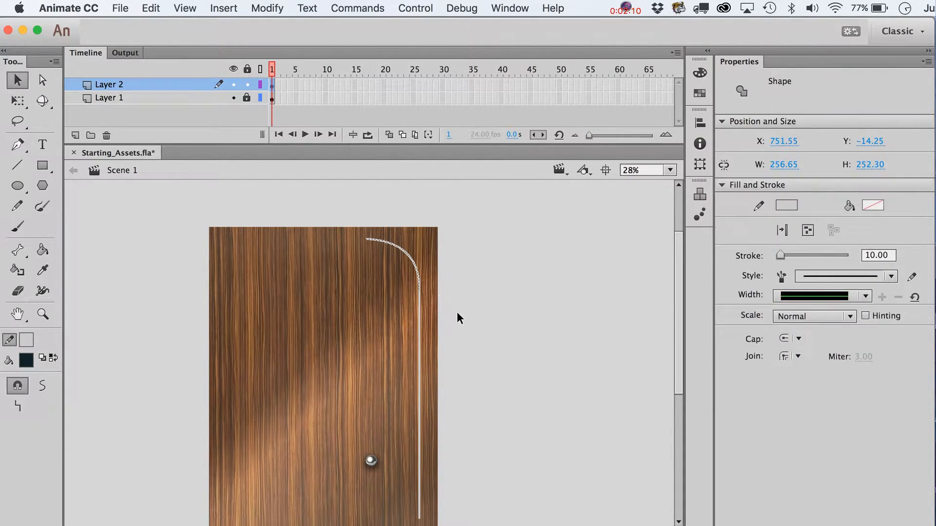
{"action": "left_click", "coordinate": [485, 325]}
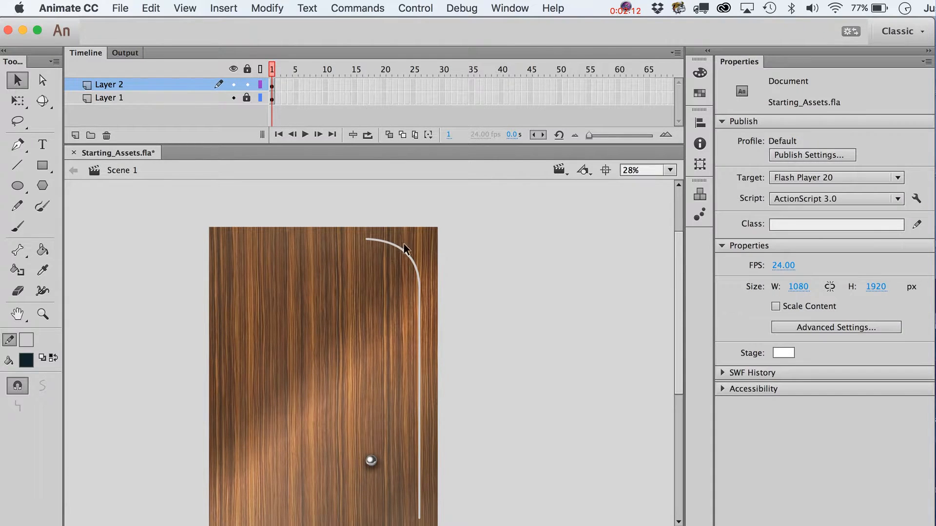
Step: Draw a horizontal line about 424 px wide along the board's upper edge, to the left of the curved corner
{"action": "key", "text": "n"}
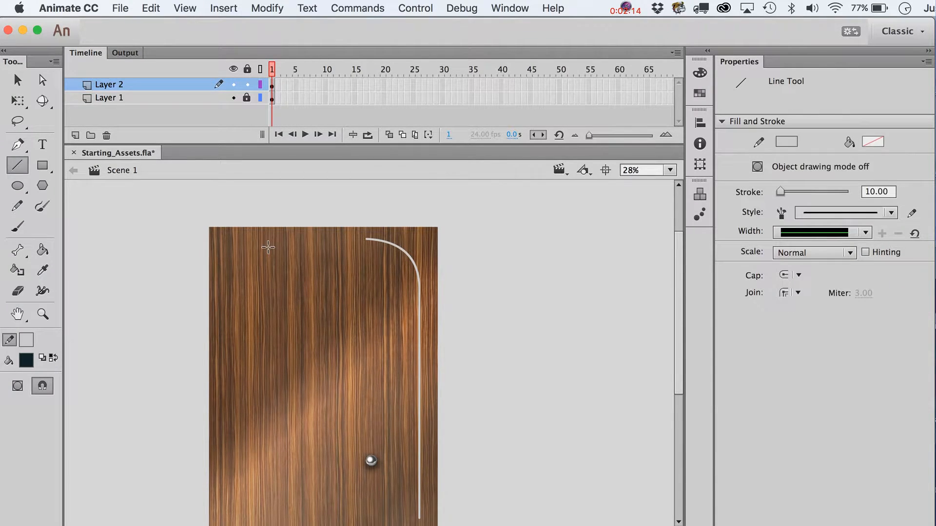
{"action": "left_click_drag", "start_coordinate": [268, 243], "coordinate": [355, 242]}
{"action": "key", "text": "v"}
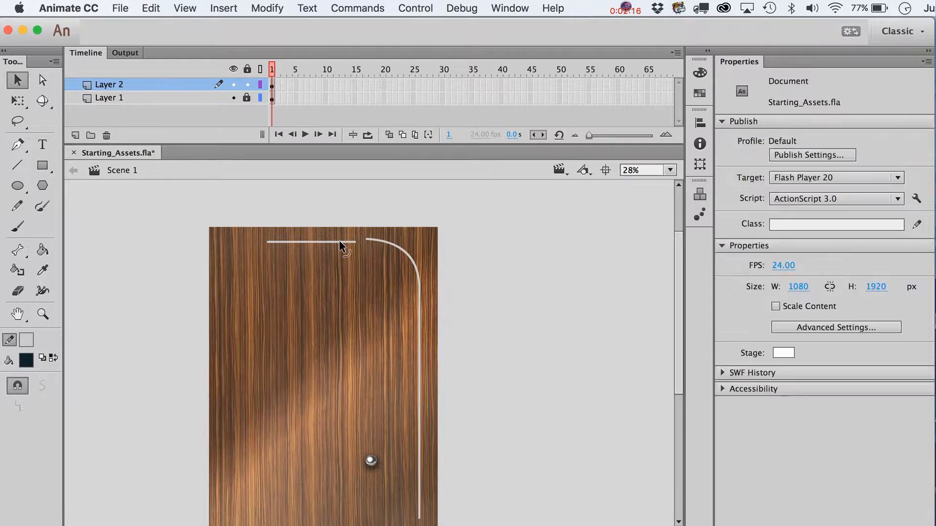
Step: Nudge the horizontal line up to Y -14.20 and right, level with and close to the curve's upper end
{"action": "left_click", "coordinate": [339, 242]}
{"action": "key", "text": "Up"}
{"action": "key", "text": "Up"}
{"action": "key", "text": "Up"}
{"action": "key", "text": "Up"}
{"action": "key", "text": "Up"}
{"action": "key", "text": "Up"}
{"action": "key", "text": "Up"}
{"action": "key", "text": "Up"}
{"action": "key", "text": "Up"}
{"action": "key", "text": "Up"}
{"action": "key", "text": "Up"}
{"action": "key", "text": "Up"}
{"action": "key", "text": "Up"}
{"action": "key", "text": "Up"}
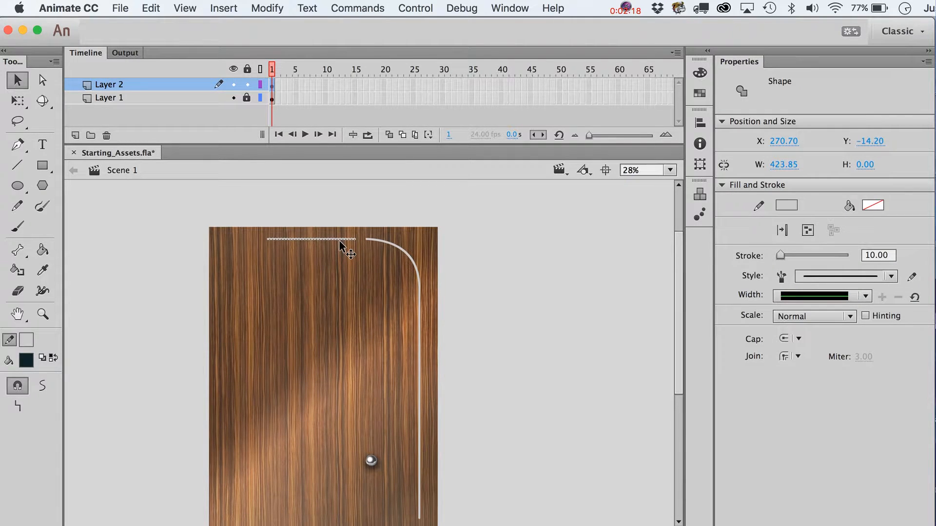
{"action": "key", "text": "shift+Right"}
{"action": "left_click", "coordinate": [356, 212]}
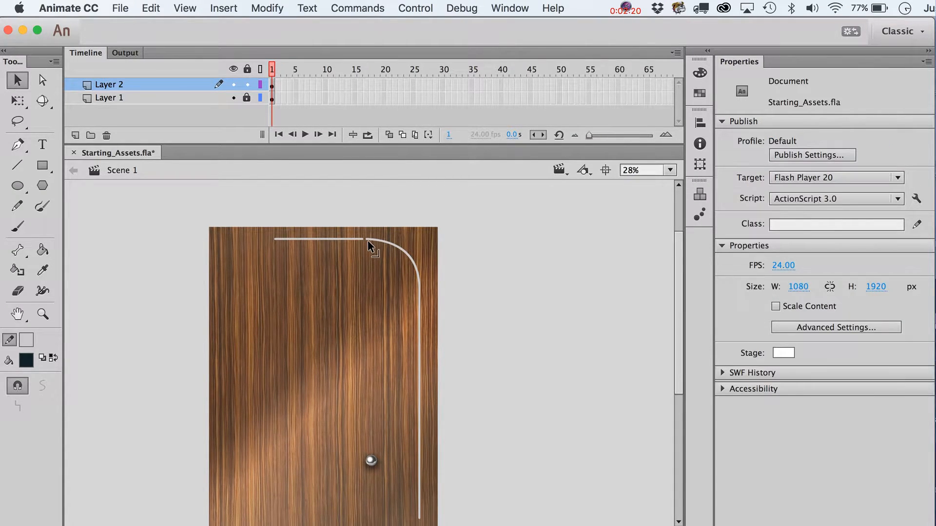
Step: Extend the curve's upper end to snap onto the right end of the horizontal line
{"action": "left_click_drag", "start_coordinate": [367, 241], "coordinate": [364, 241]}
{"action": "left_click", "coordinate": [416, 262]}
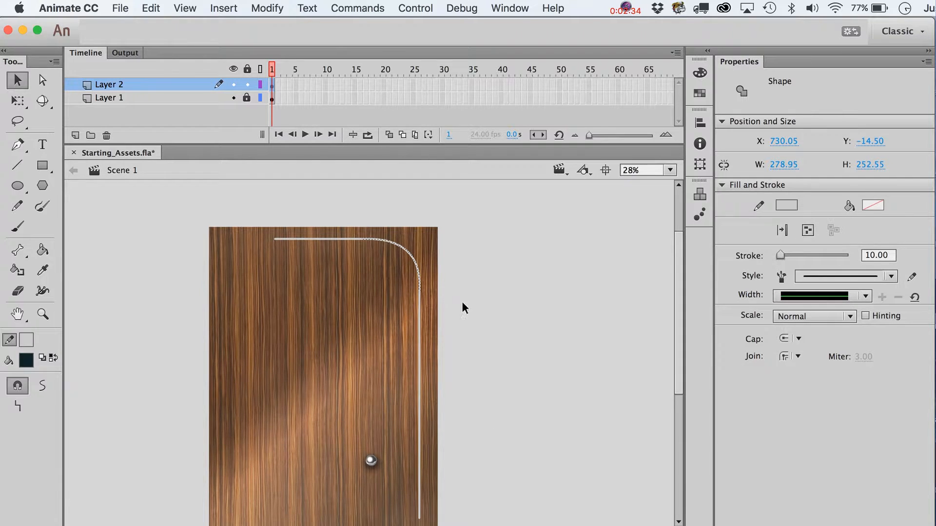
{"action": "left_click", "coordinate": [422, 246]}
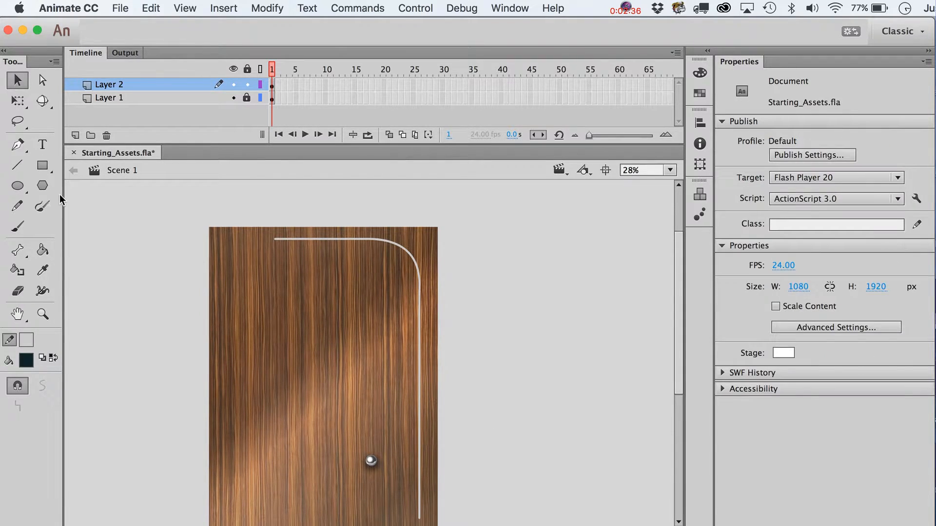
Step: Set the rectangle corner radius to 60 and draw a rounded, filled square in the board's upper-left area
{"action": "left_click", "coordinate": [43, 169]}
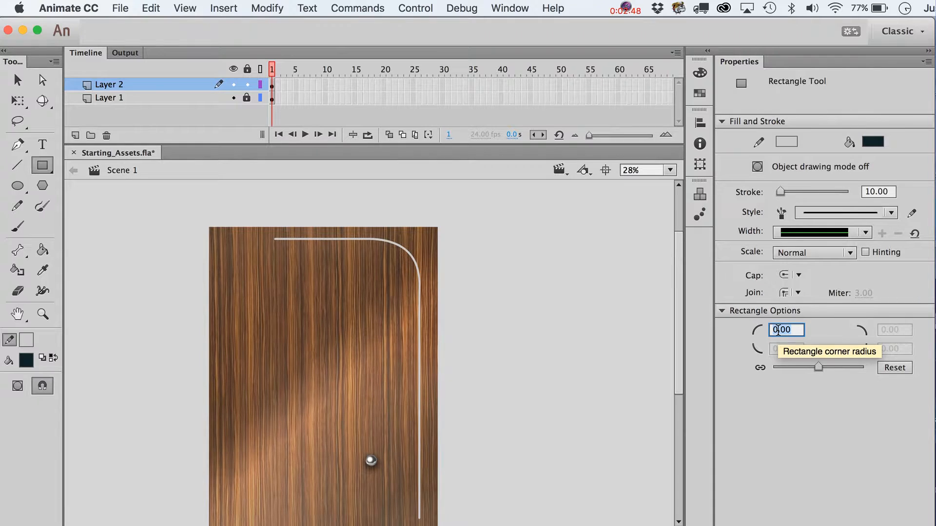
{"action": "type", "text": "60"}
{"action": "key", "text": "Return"}
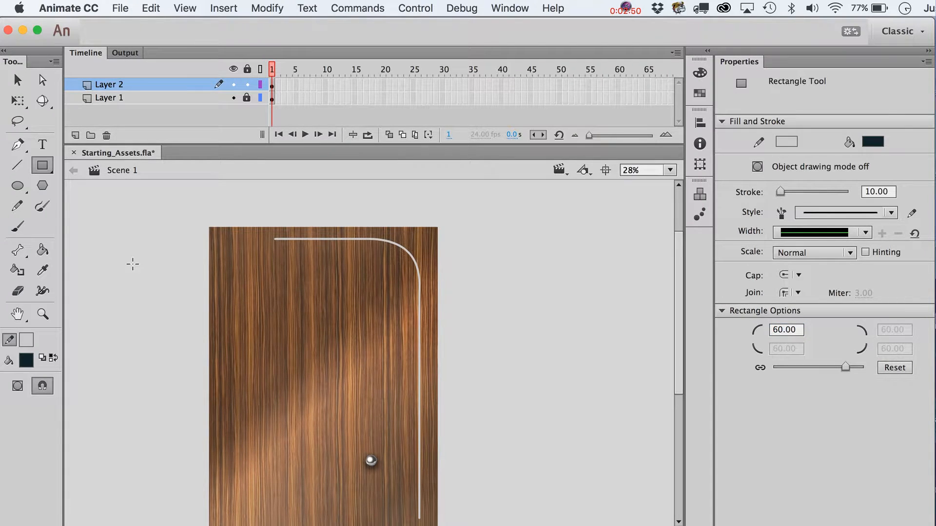
{"action": "left_click_drag", "start_coordinate": [227, 257], "coordinate": [320, 353]}
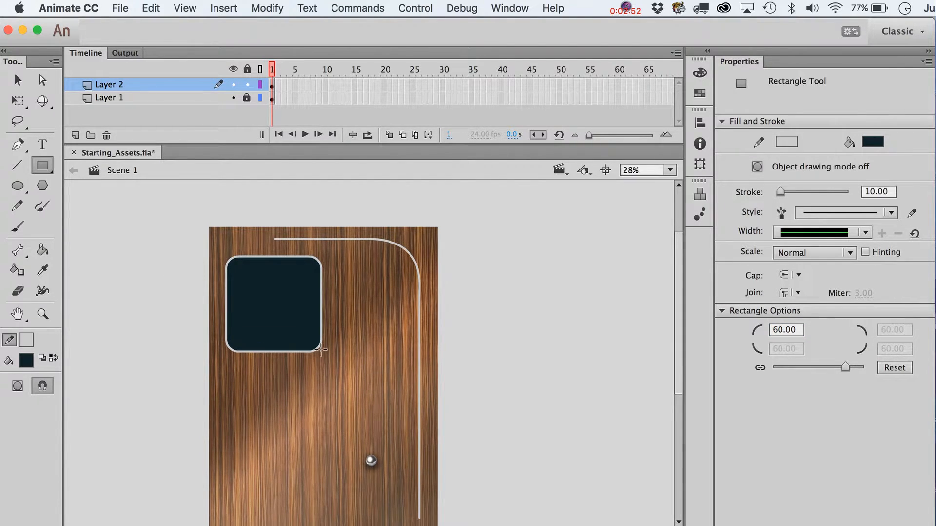
Step: Undo the small rounded square, set the corner radius to 250 and draw a filled rounded square about 864 px wide on the board
{"action": "key", "text": "super+z"}
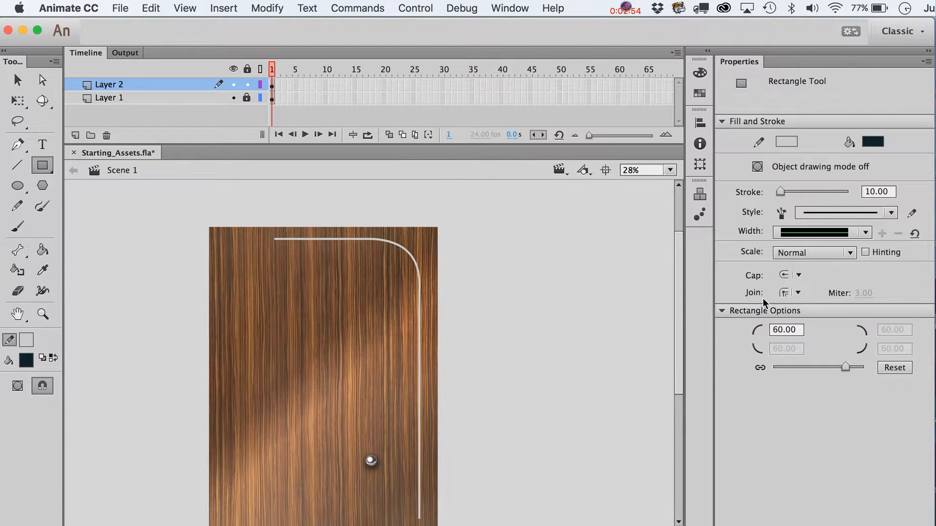
{"action": "left_click", "coordinate": [780, 330]}
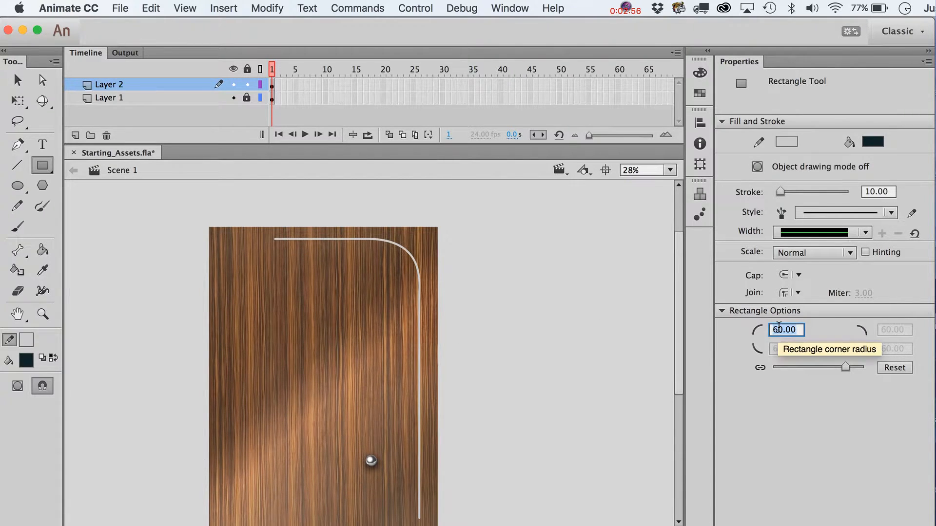
{"action": "type", "text": "250"}
{"action": "key", "text": "Return"}
{"action": "left_click_drag", "start_coordinate": [230, 270], "coordinate": [408, 451]}
Step: Move the whole rounded square, fill and outline, up and left to X 57.15, Y 32.40
{"action": "key", "text": "v"}
{"action": "double_click", "coordinate": [320, 366]}
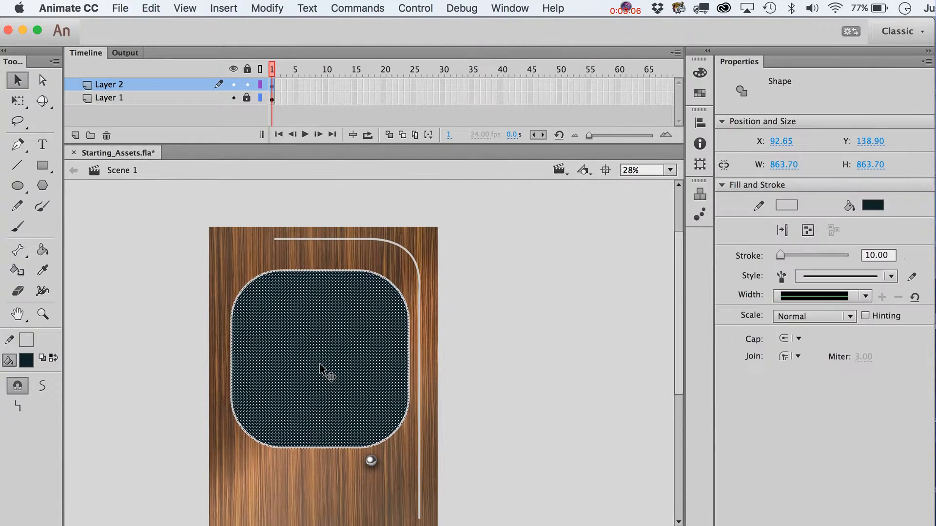
{"action": "key", "text": "shift+Up"}
{"action": "key", "text": "shift+Up"}
{"action": "key", "text": "shift+Left"}
{"action": "key", "text": "shift+Up"}
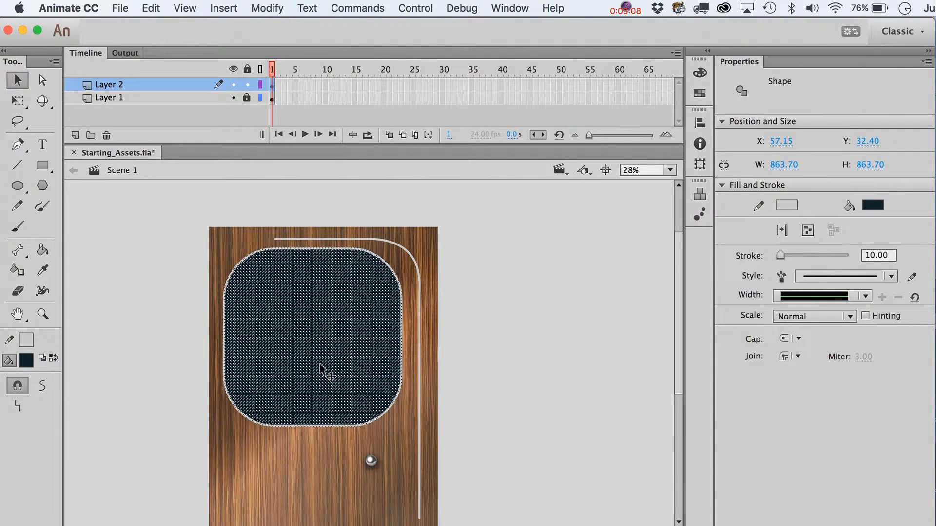
Step: Scale the rounded square up proportionally with Free Transform to about 941 px wide and high
{"action": "left_click", "coordinate": [540, 377]}
{"action": "double_click", "coordinate": [318, 351]}
{"action": "key", "text": "q"}
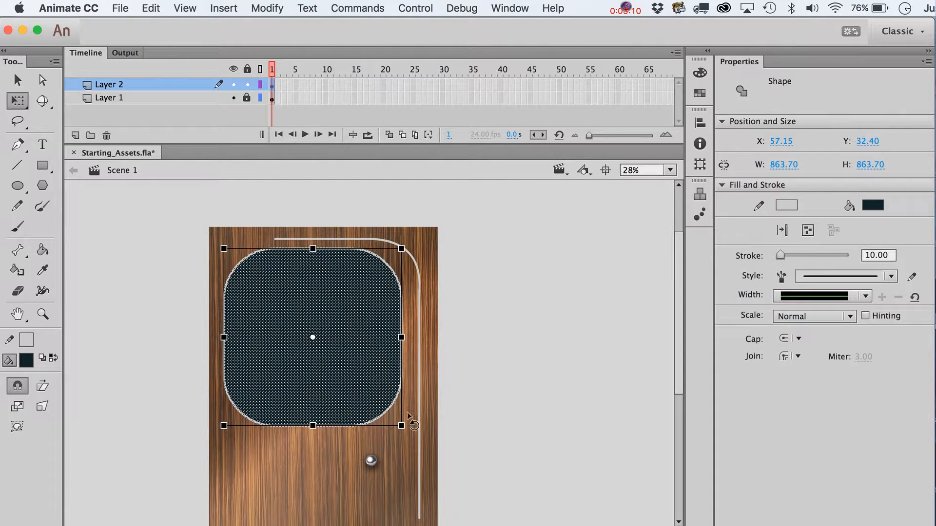
{"action": "left_click_drag", "start_coordinate": [404, 425], "coordinate": [411, 437]}
{"action": "key", "text": "v"}
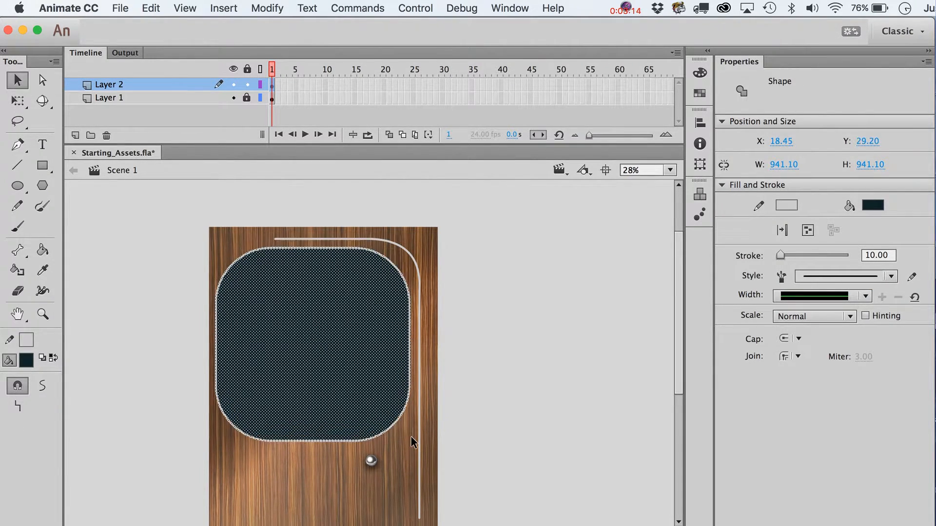
{"action": "left_click", "coordinate": [546, 435]}
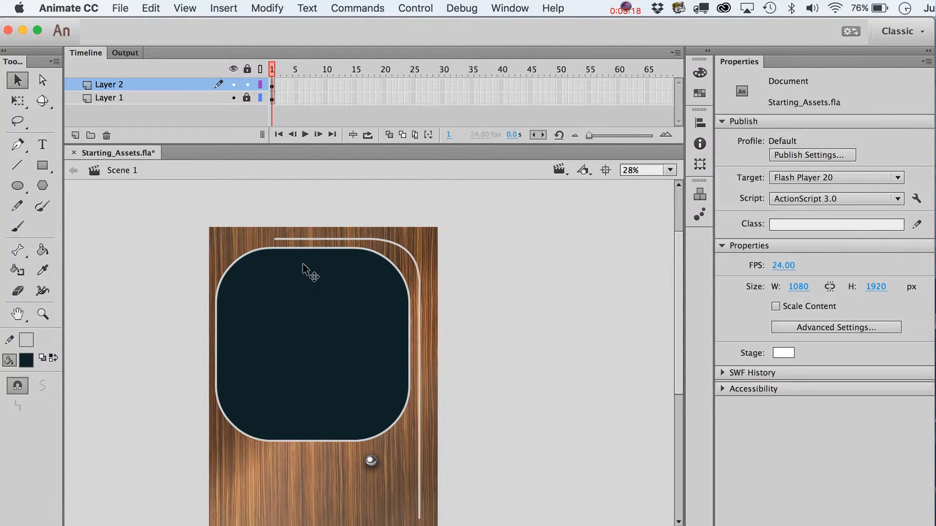
Step: Delete the old curved track line and the rounded square's dark fill, keeping the square's outline
{"action": "left_click", "coordinate": [405, 252]}
{"action": "double_click", "coordinate": [410, 259]}
{"action": "key", "text": "Delete"}
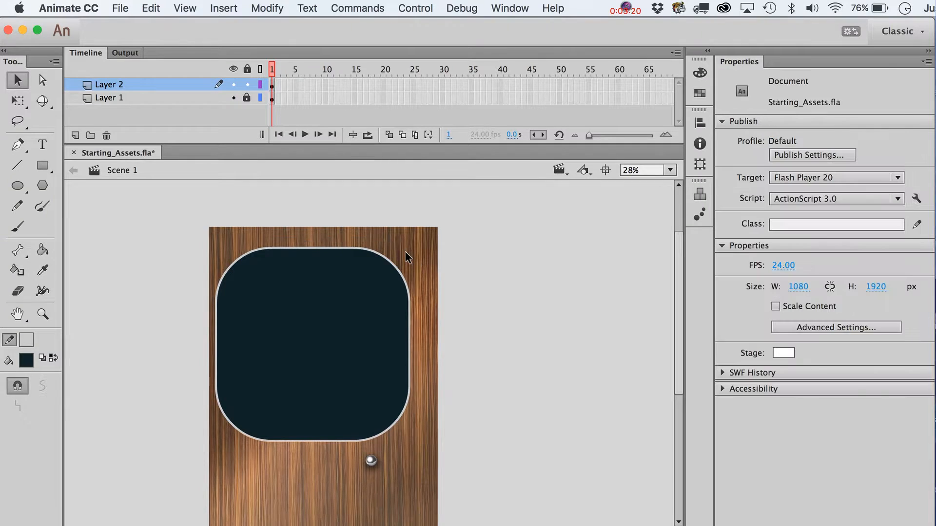
{"action": "left_click", "coordinate": [349, 334]}
{"action": "key", "text": "Delete"}
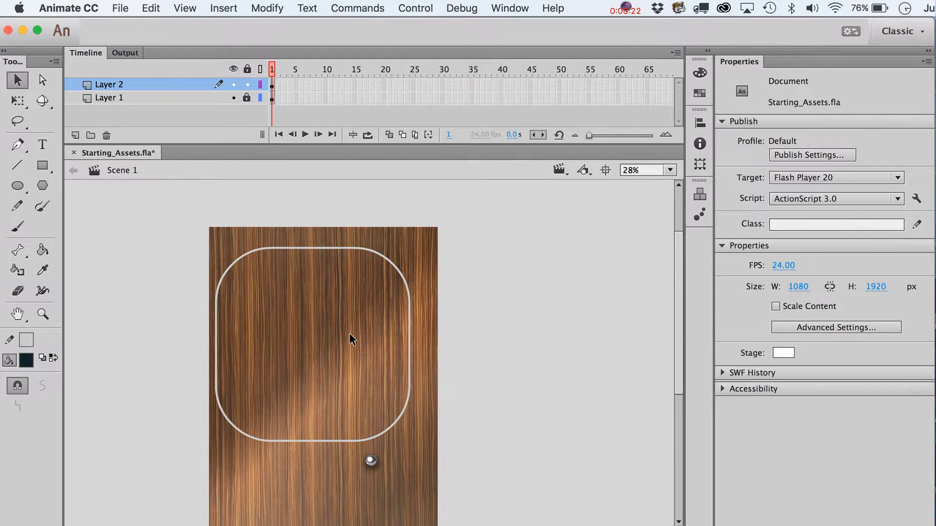
Step: Delete the lower half and the left half of the rounded outline, leaving only its upper-right corner piece
{"action": "left_click_drag", "start_coordinate": [165, 354], "coordinate": [428, 452]}
{"action": "key", "text": "Delete"}
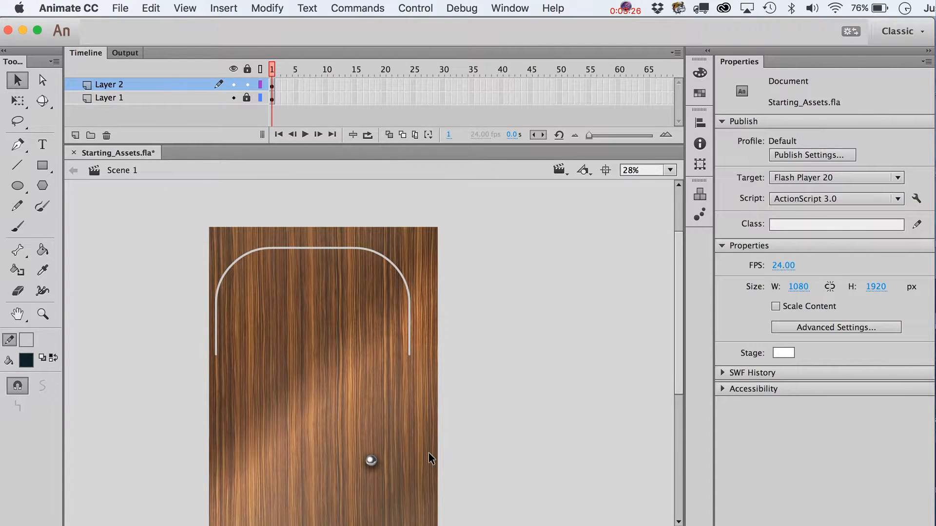
{"action": "left_click_drag", "start_coordinate": [139, 416], "coordinate": [320, 191]}
{"action": "key", "text": "Delete"}
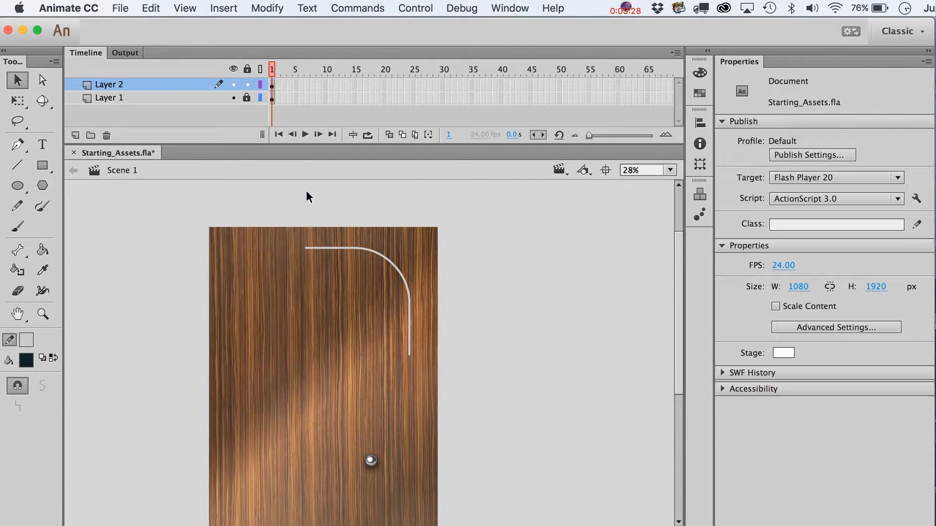
Step: Nudge the remaining corner curve right and up to X 534, Y -6.30, close to the board's upper-right corner
{"action": "left_click_drag", "start_coordinate": [254, 213], "coordinate": [431, 387]}
{"action": "key", "text": "shift+Right"}
{"action": "key", "text": "shift+Right"}
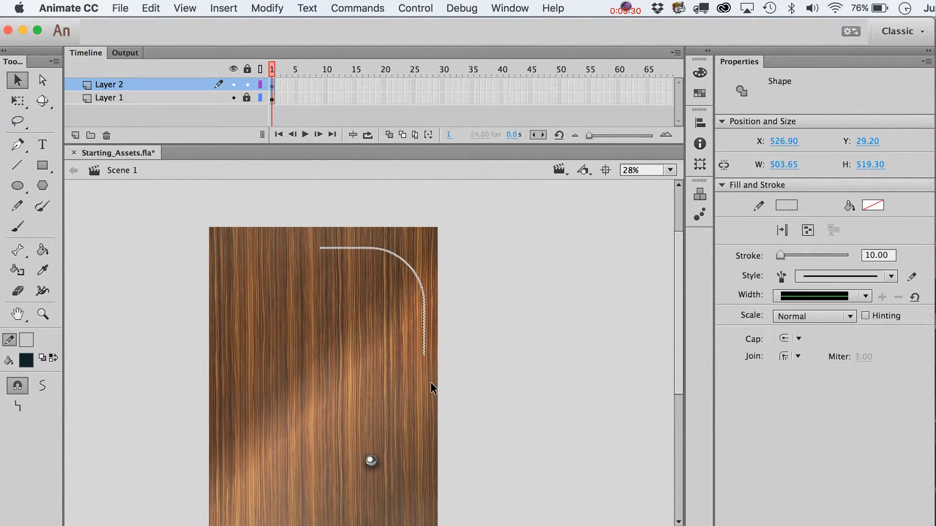
{"action": "key", "text": "shift+Up"}
{"action": "key", "text": "Right"}
{"action": "key", "text": "Right"}
{"action": "left_click", "coordinate": [460, 393]}
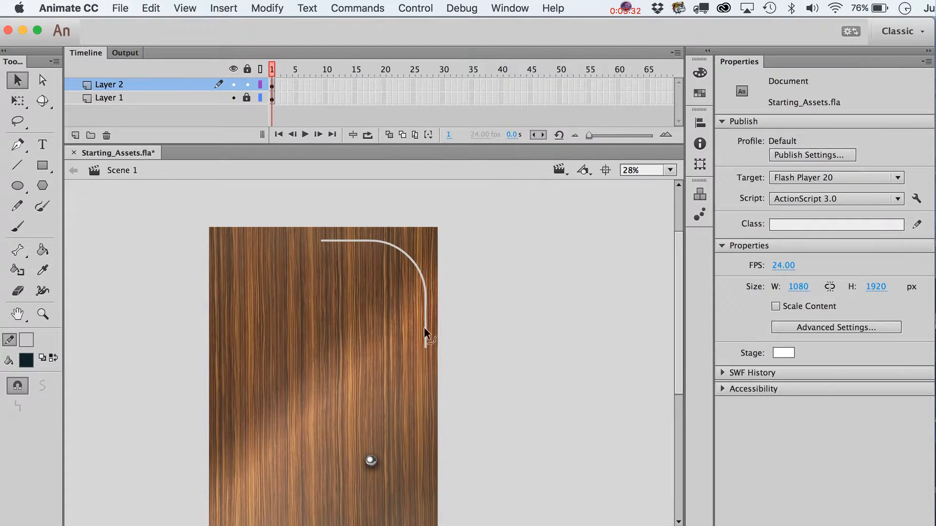
Step: Try drawing a separate vertical line just below the curve's lower end, and delete it
{"action": "left_click", "coordinate": [17, 165]}
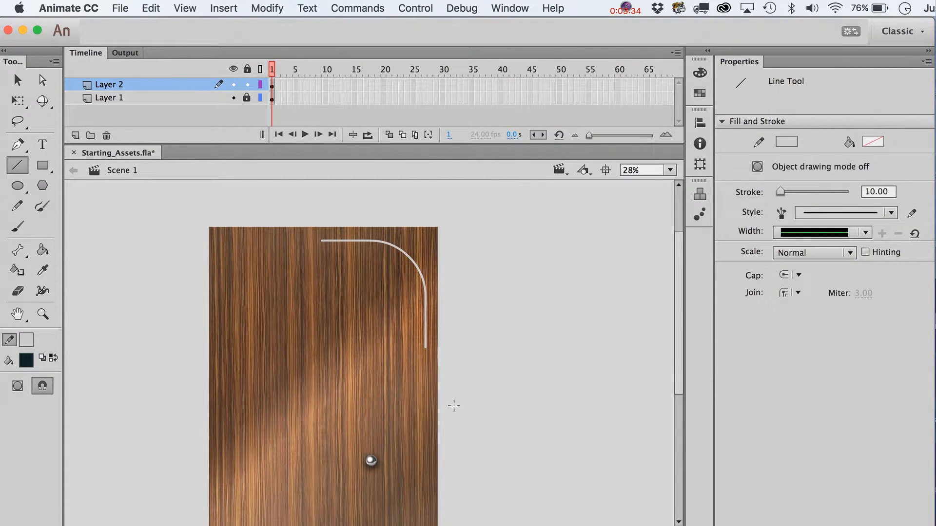
{"action": "mouse_move", "coordinate": [426, 360]}
{"action": "left_mouse_down"}
{"action": "mouse_move", "coordinate": [430, 521]}
{"action": "mouse_move", "coordinate": [433, 494]}
{"action": "left_mouse_up"}
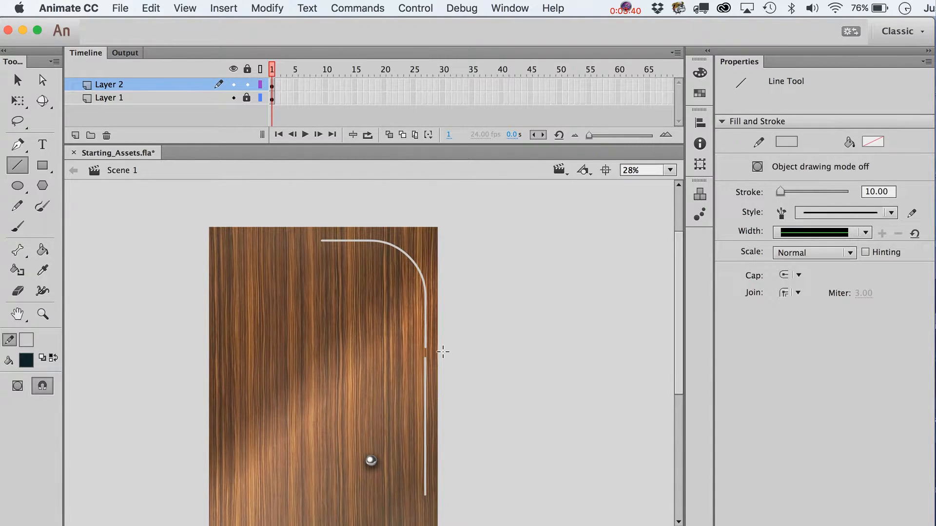
{"action": "key", "text": "v"}
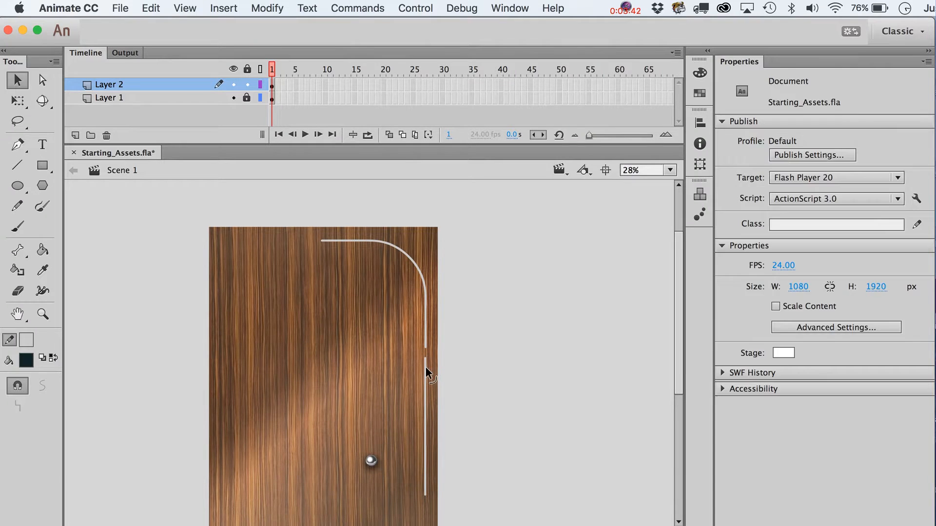
{"action": "left_click", "coordinate": [425, 367]}
{"action": "key", "text": "Delete"}
Step: Copy the straight vertical segment at the curve's lower end, paste it in place and nudge the copy down to Y 444.75
{"action": "left_click_drag", "start_coordinate": [476, 368], "coordinate": [402, 303]}
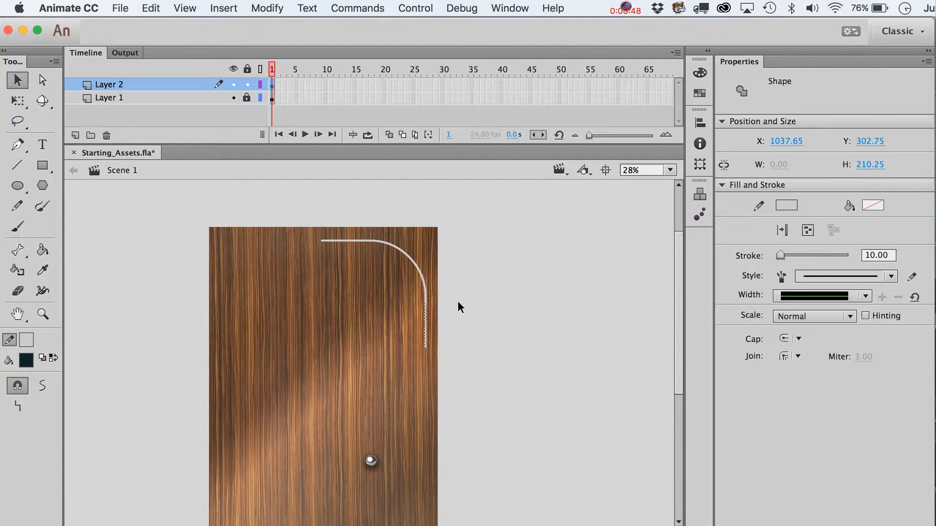
{"action": "left_click", "coordinate": [149, 6]}
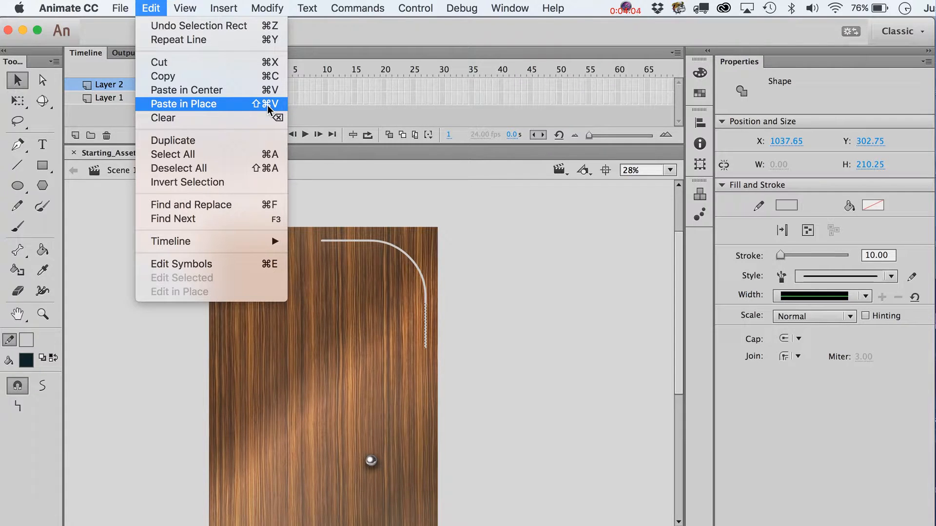
{"action": "left_click", "coordinate": [532, 352]}
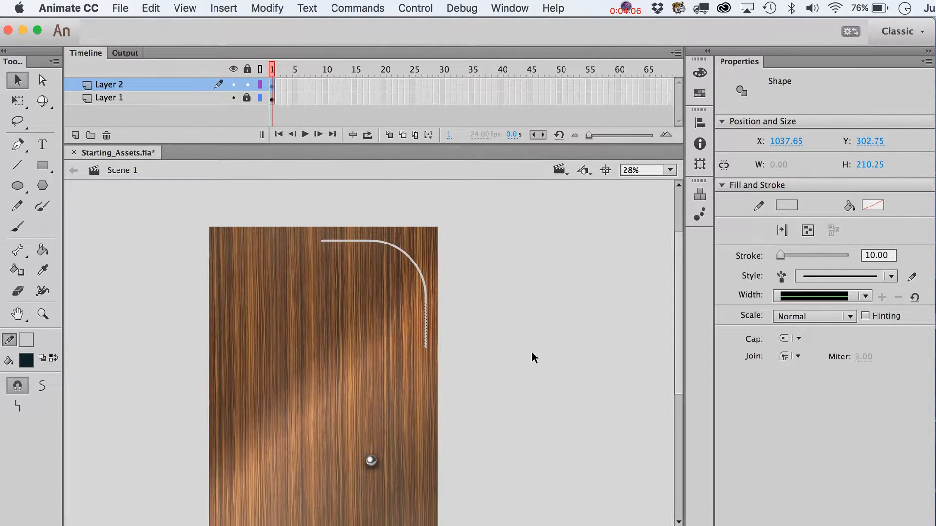
{"action": "key", "text": "shift+super+v"}
{"action": "key", "text": "shift+Down"}
{"action": "key", "text": "shift+Down"}
{"action": "key", "text": "shift+Down"}
{"action": "key", "text": "shift+Down"}
{"action": "key", "text": "shift+Down"}
{"action": "key", "text": "shift+Down"}
{"action": "key", "text": "shift+Down"}
{"action": "key", "text": "shift+Down"}
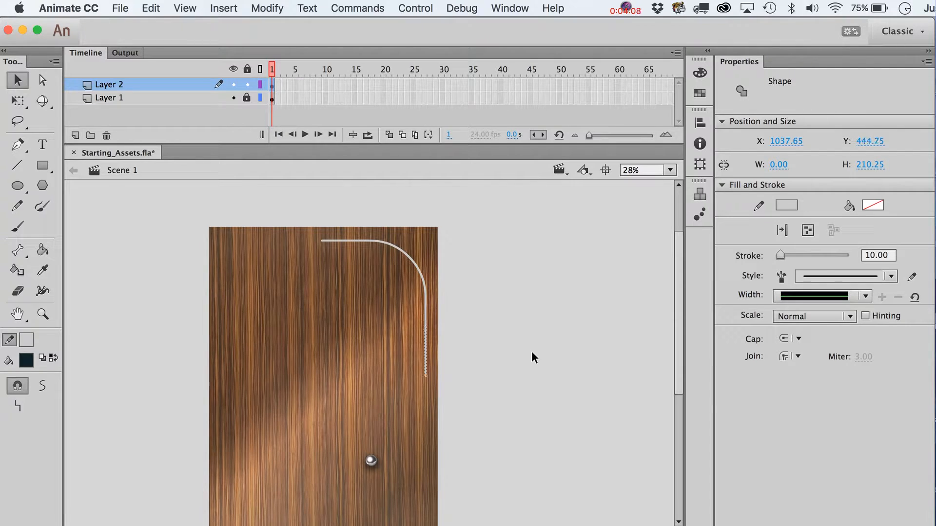
Step: Paste more copies of the segment in place and nudge them down to extend the vertical line to about the metal ball's height
{"action": "key", "text": "shift+super+v"}
{"action": "key", "text": "shift+Down"}
{"action": "key", "text": "shift+Down"}
{"action": "key", "text": "shift+Down"}
{"action": "key", "text": "super+c"}
{"action": "key", "text": "shift+super+v"}
{"action": "key", "text": "shift+Down"}
{"action": "key", "text": "shift+Down"}
{"action": "key", "text": "shift+Down"}
{"action": "key", "text": "super+c"}
{"action": "key", "text": "shift+super+v"}
{"action": "left_click", "coordinate": [532, 355]}
{"action": "left_click_drag", "start_coordinate": [486, 493], "coordinate": [391, 333]}
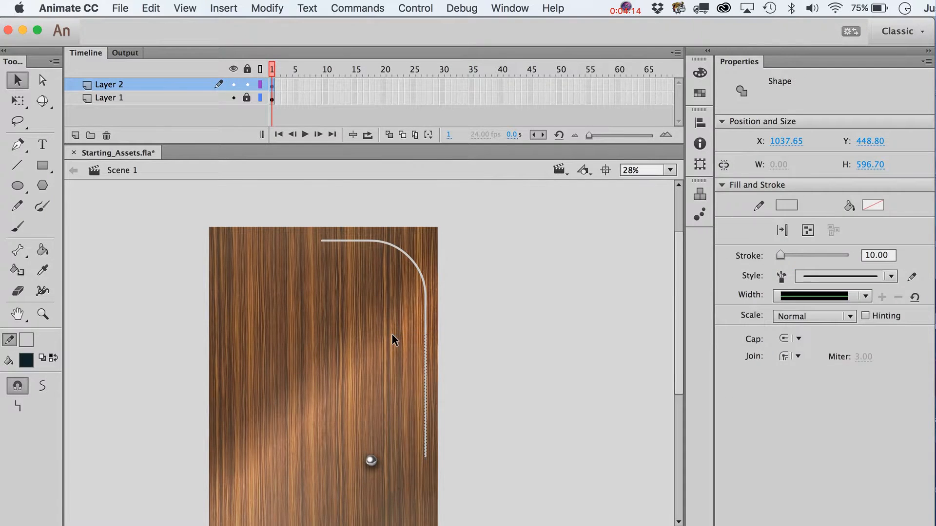
{"action": "left_click", "coordinate": [480, 390]}
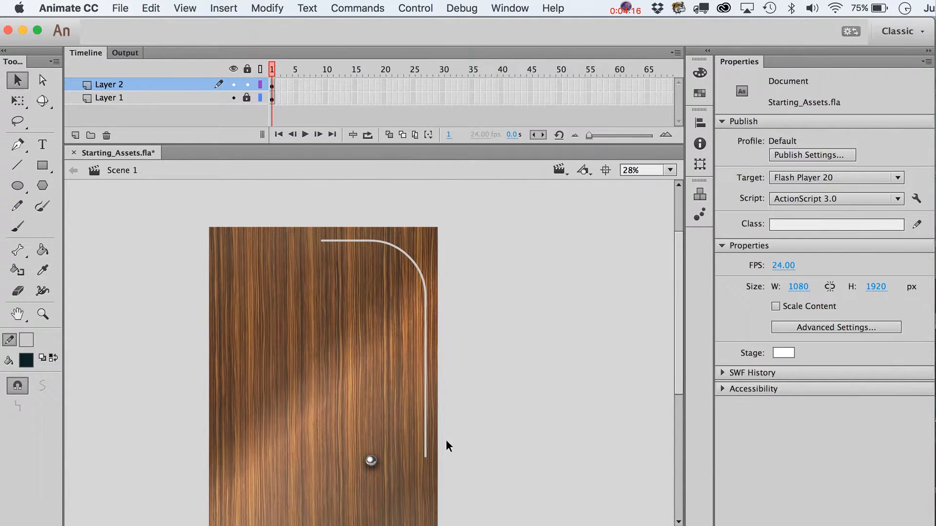
Step: Stretch the vertical line's lower end further down so the whole outer curve is about 1290 px high, and select the curve
{"action": "left_click_drag", "start_coordinate": [427, 457], "coordinate": [426, 505]}
{"action": "scroll", "coordinate": [485, 478], "scroll_direction": "down", "scroll_amount": 2}
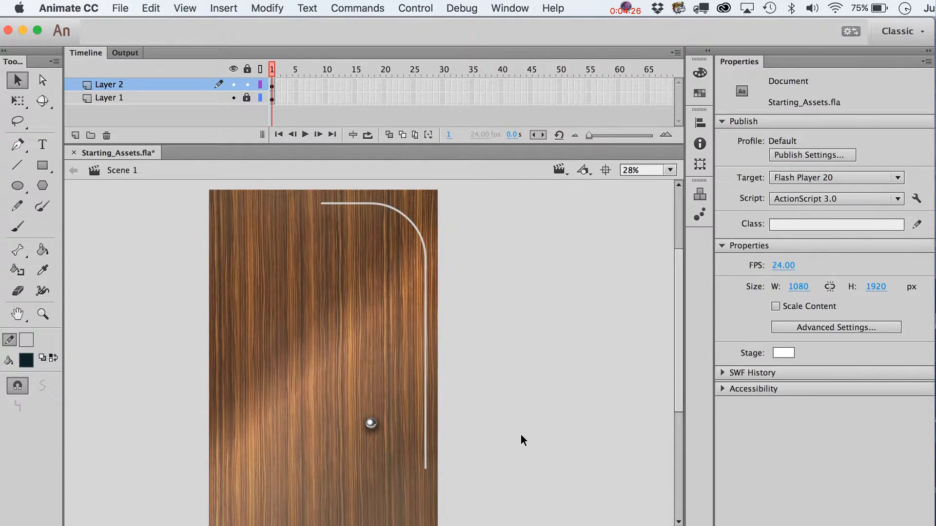
{"action": "left_click", "coordinate": [338, 204]}
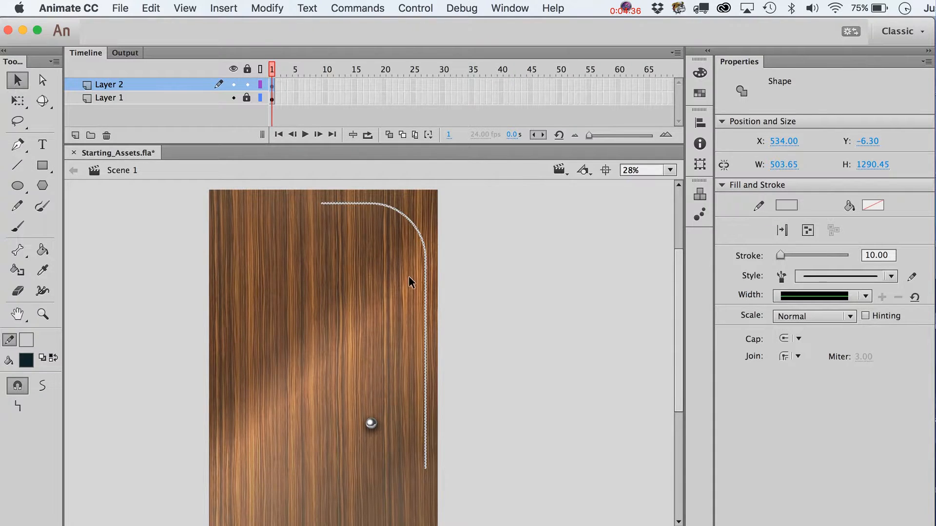
Step: Try drawing a tall filled rectangle with corner radius 250 inside the outer curve, and undo it
{"action": "key", "text": "r"}
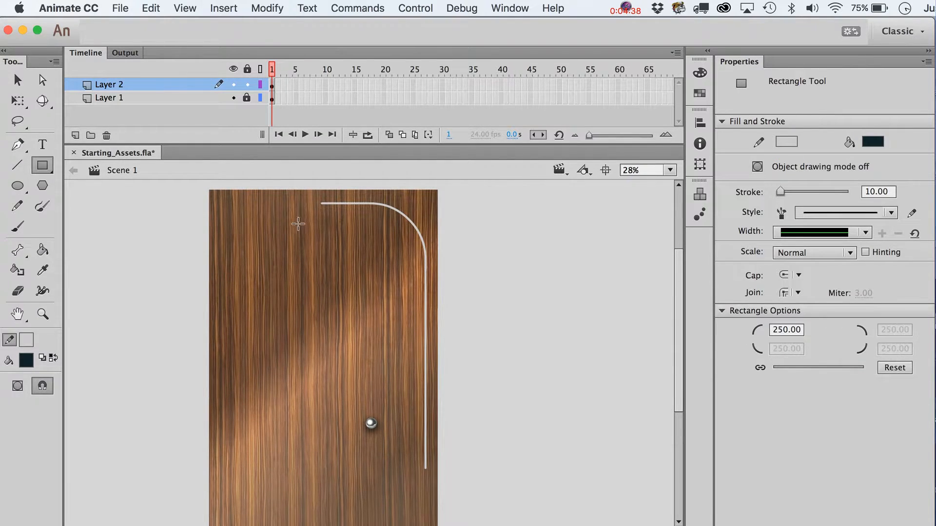
{"action": "mouse_move", "coordinate": [295, 218]}
{"action": "left_mouse_down"}
{"action": "mouse_move", "coordinate": [365, 288]}
{"action": "mouse_move", "coordinate": [412, 446]}
{"action": "mouse_move", "coordinate": [410, 519]}
{"action": "left_mouse_up"}
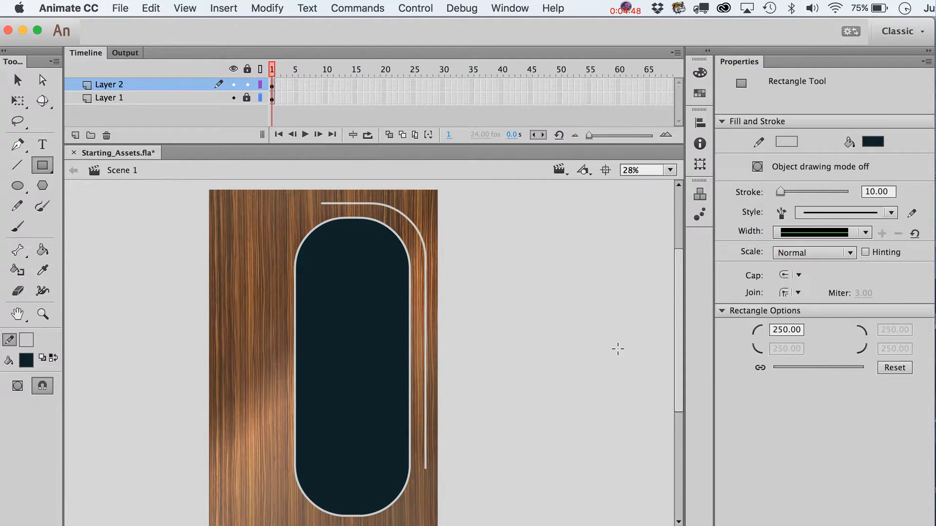
{"action": "key", "text": "ctrl+z"}
Step: Set the corner radius to 200 and draw a filled rounded rectangle about 566 by 1485 px inside the outer curve
{"action": "double_click", "coordinate": [780, 335]}
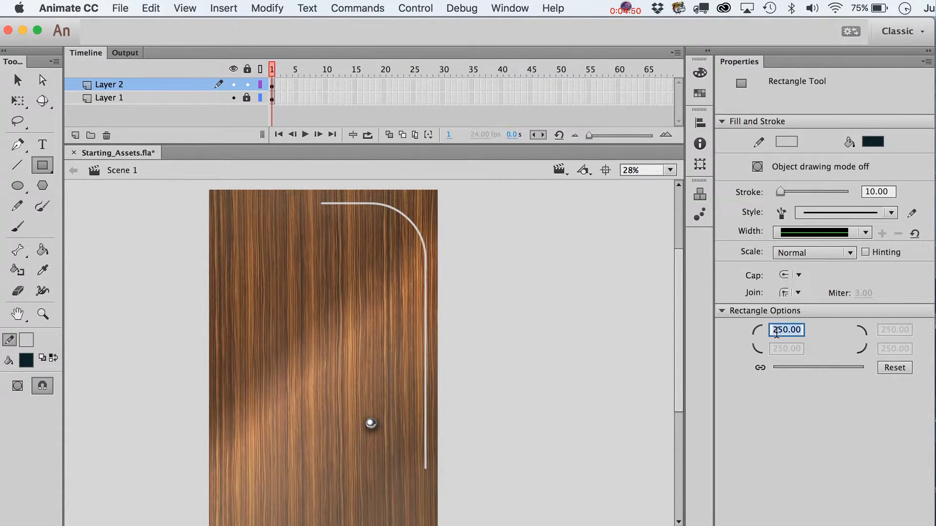
{"action": "type", "text": "200"}
{"action": "key", "text": "Return"}
{"action": "mouse_move", "coordinate": [318, 219]}
{"action": "left_mouse_down"}
{"action": "mouse_move", "coordinate": [409, 375]}
{"action": "mouse_move", "coordinate": [409, 481]}
{"action": "left_mouse_up"}
{"action": "key", "text": "super+z"}
{"action": "left_click_drag", "start_coordinate": [294, 219], "coordinate": [411, 522]}
{"action": "key", "text": "v"}
{"action": "left_click", "coordinate": [350, 309]}
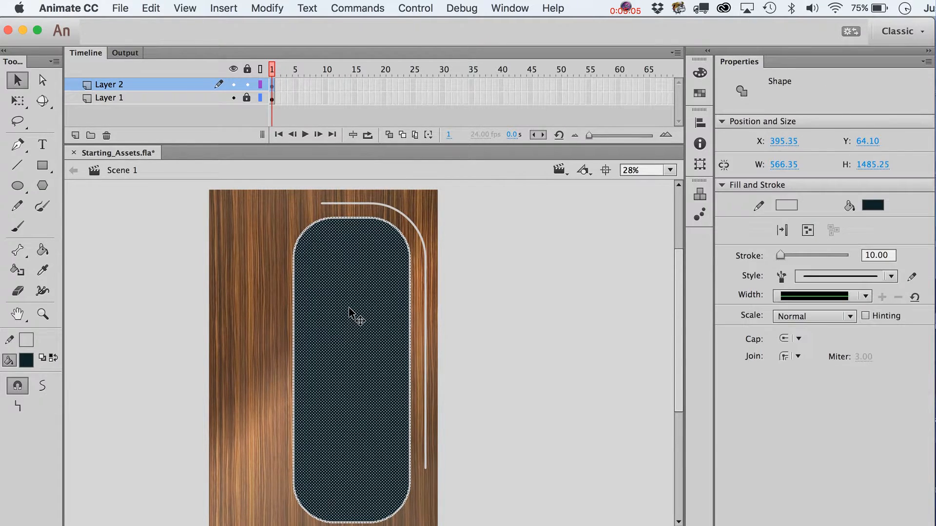
{"action": "left_click", "coordinate": [537, 298]}
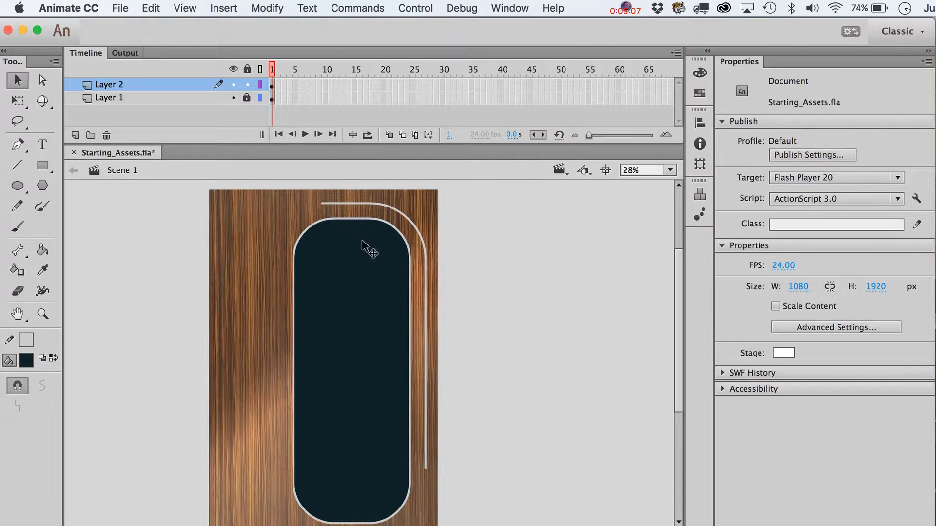
Step: Delete the tall rectangle's fill and the left and lower-left parts of its outline, leaving the inner curve
{"action": "left_click", "coordinate": [355, 255]}
{"action": "key", "text": "Delete"}
{"action": "left_click_drag", "start_coordinate": [102, 320], "coordinate": [332, 213]}
{"action": "key", "text": "Delete"}
{"action": "left_click_drag", "start_coordinate": [155, 299], "coordinate": [392, 525]}
{"action": "key", "text": "Delete"}
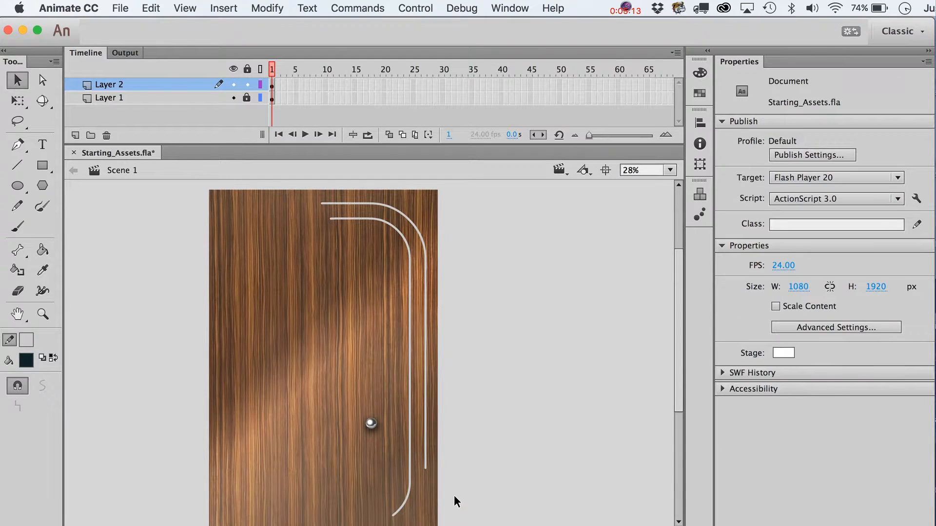
Step: Trim the lower ends of the inner and outer curves to the same level, removing the inner line's bottom bend
{"action": "scroll", "coordinate": [454, 496], "scroll_direction": "down", "scroll_amount": 3}
{"action": "left_click_drag", "start_coordinate": [485, 487], "coordinate": [381, 387]}
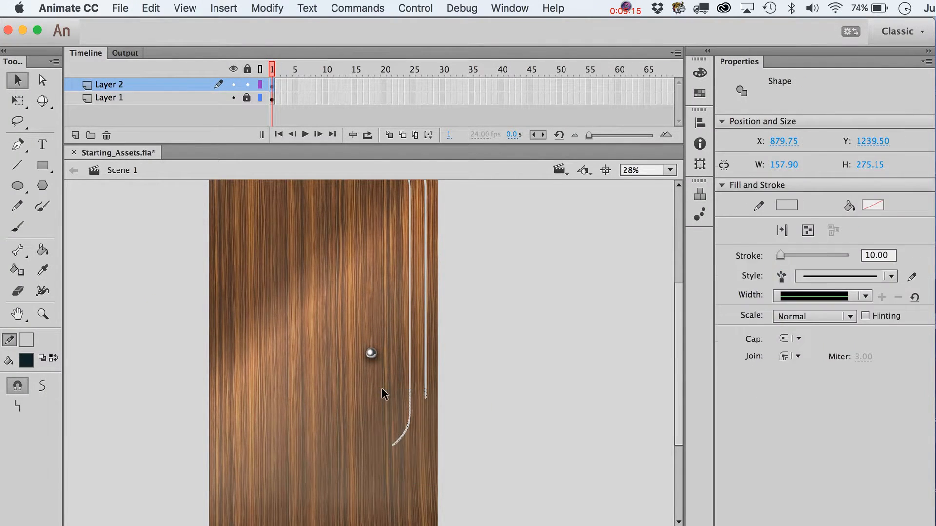
{"action": "key", "text": "Delete"}
{"action": "scroll", "coordinate": [459, 425], "scroll_direction": "up", "scroll_amount": 3}
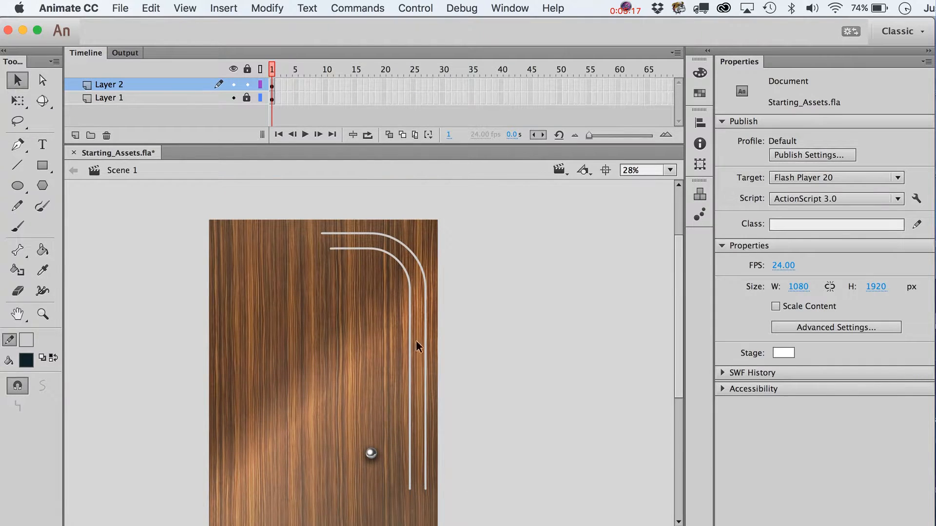
Step: Trim the upper-left ends of both curves level at X 598.40, and select the outer curve
{"action": "left_click_drag", "start_coordinate": [330, 262], "coordinate": [334, 265]}
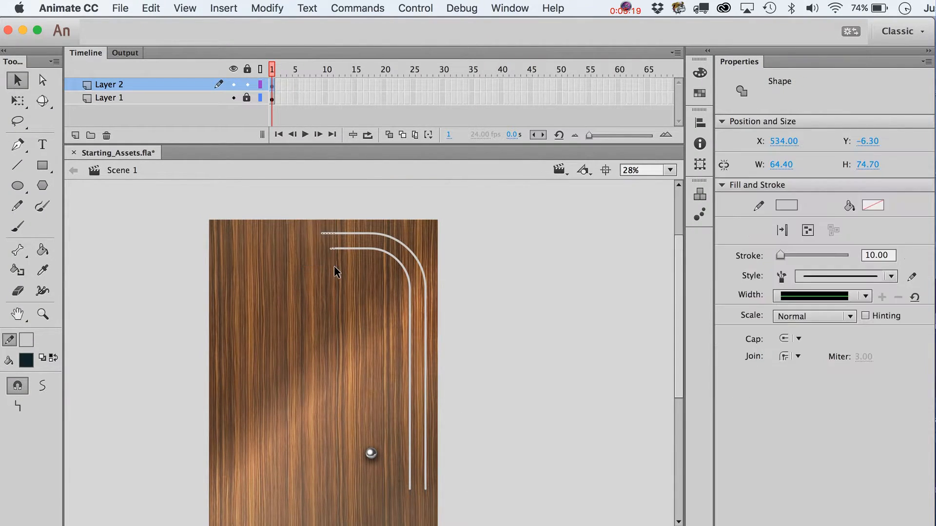
{"action": "key", "text": "Delete"}
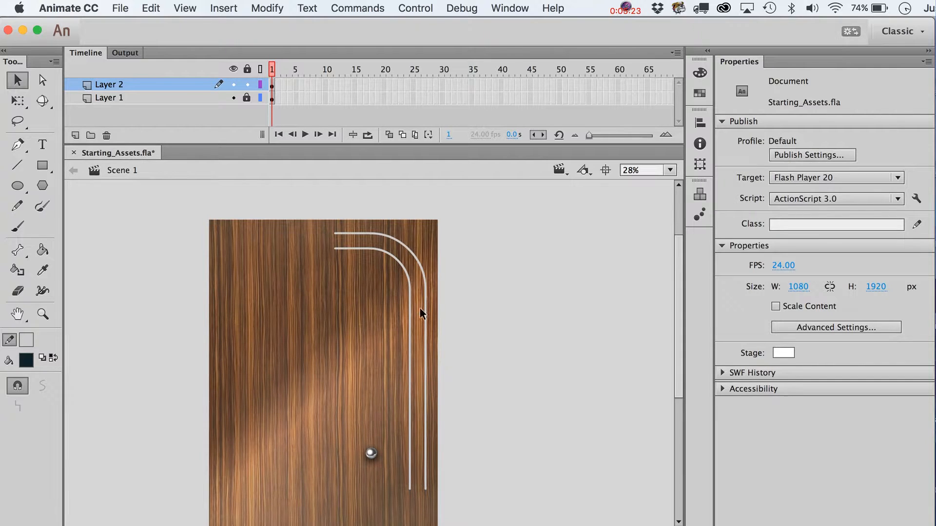
{"action": "left_click", "coordinate": [426, 286]}
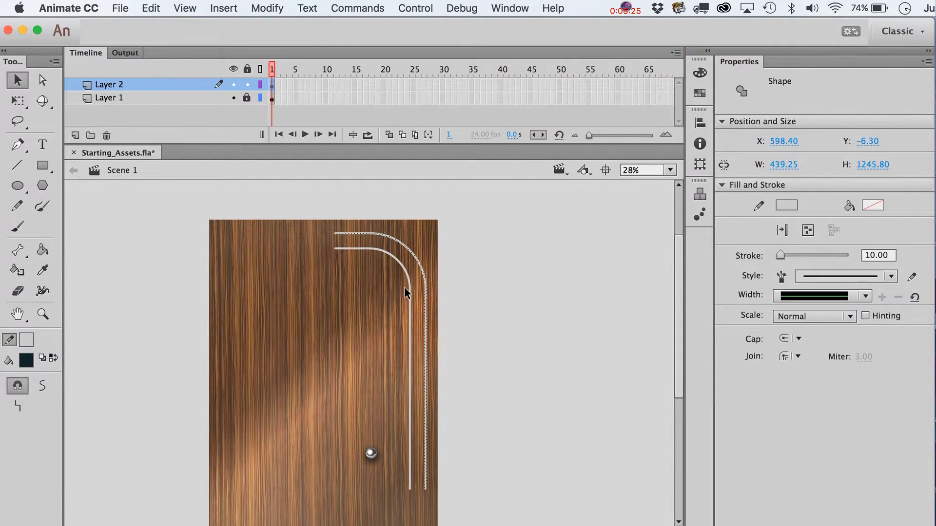
Step: Convert both the outer and inner curves together into a movie clip symbol named "nice curve"
{"action": "left_click", "coordinate": [411, 291], "text": "shift"}
{"action": "key", "text": "F8"}
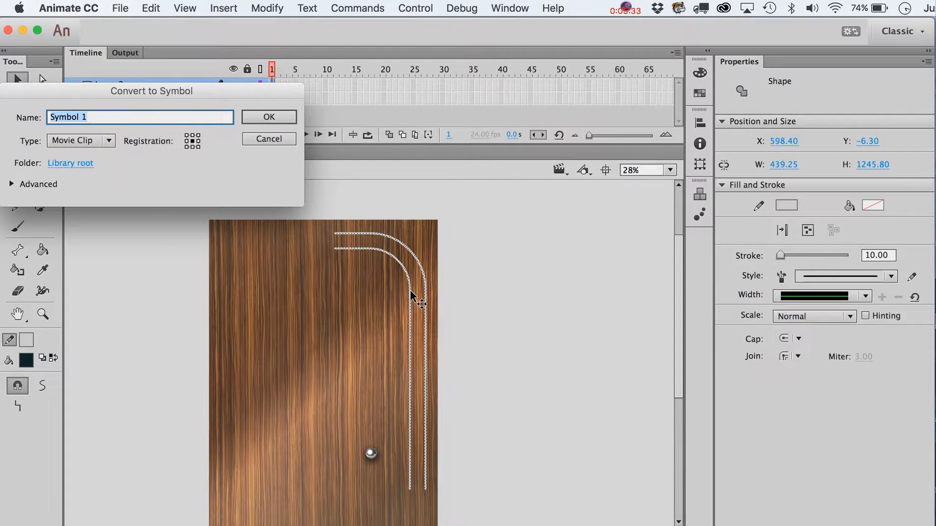
{"action": "type", "text": "nice"}
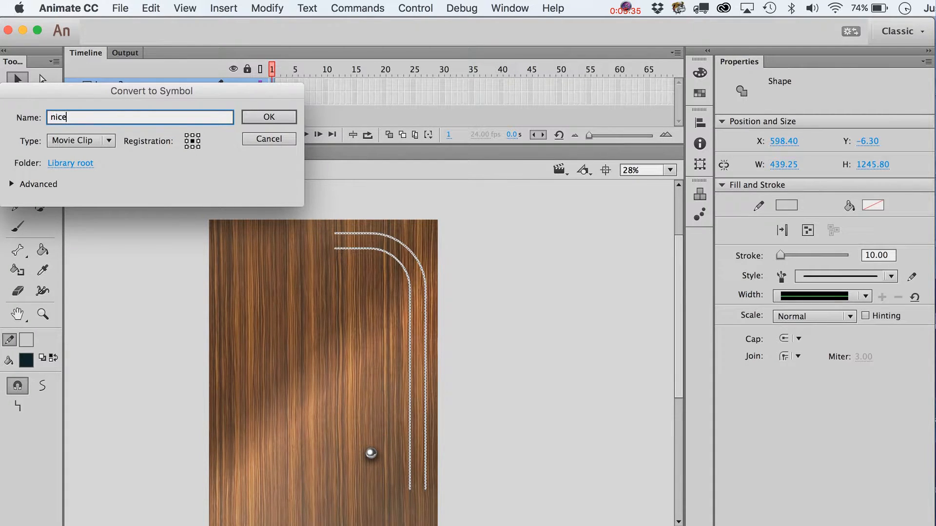
{"action": "type", "text": " curve"}
{"action": "key", "text": "Return"}
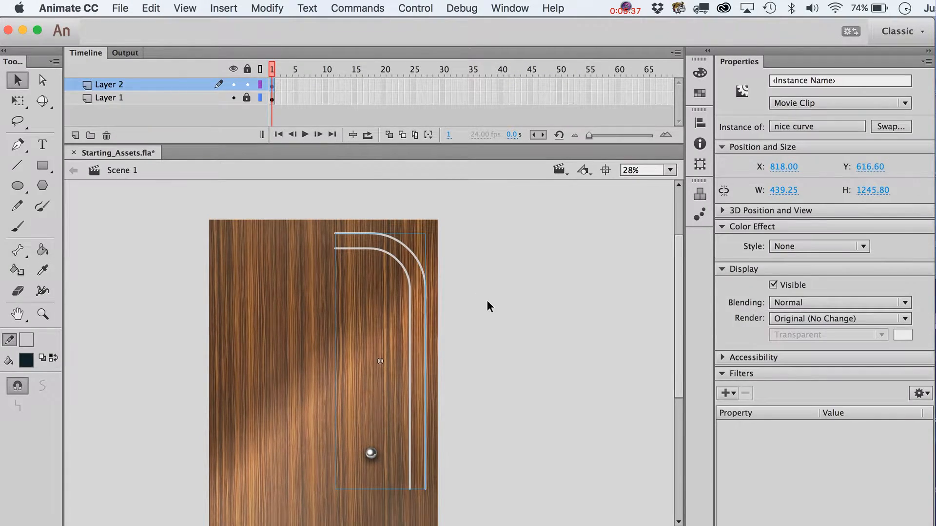
Step: Break the nice curve instance on the board apart into editable strokes and deselect them
{"action": "left_click", "coordinate": [307, 8]}
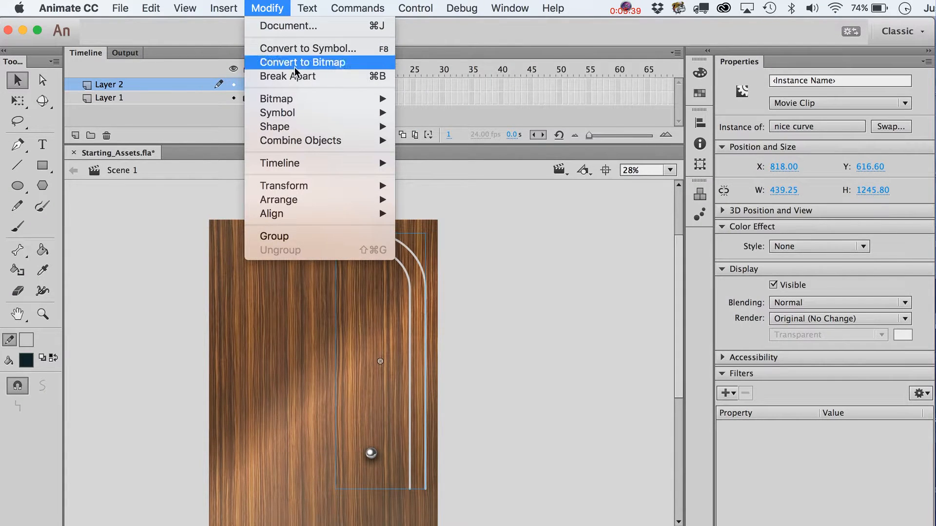
{"action": "left_click", "coordinate": [297, 76]}
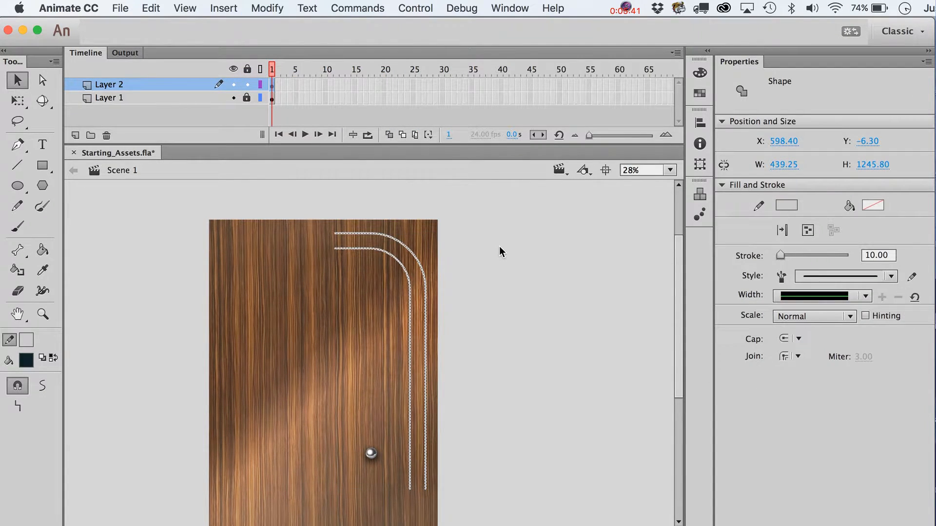
{"action": "left_click", "coordinate": [490, 251]}
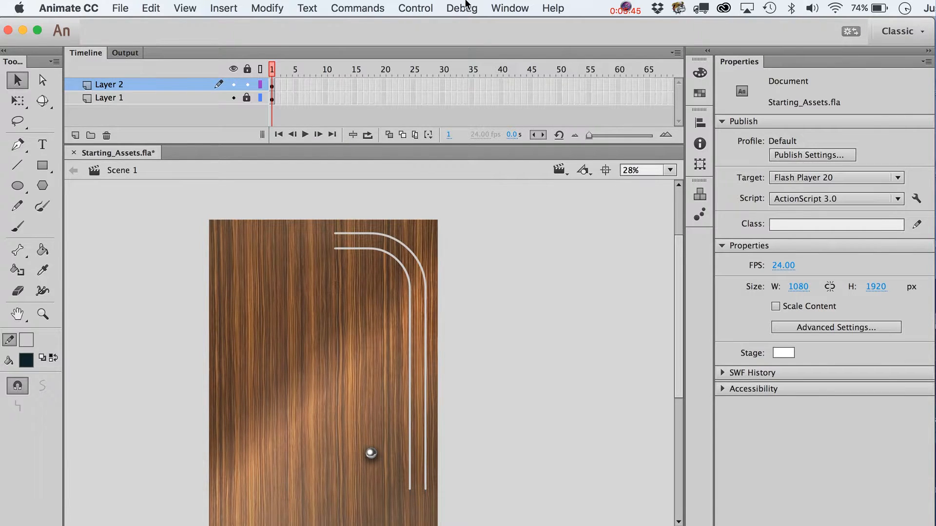
Step: Place another nice curve instance from the library on the left half of the board
{"action": "left_click", "coordinate": [510, 8]}
{"action": "left_click", "coordinate": [563, 120]}
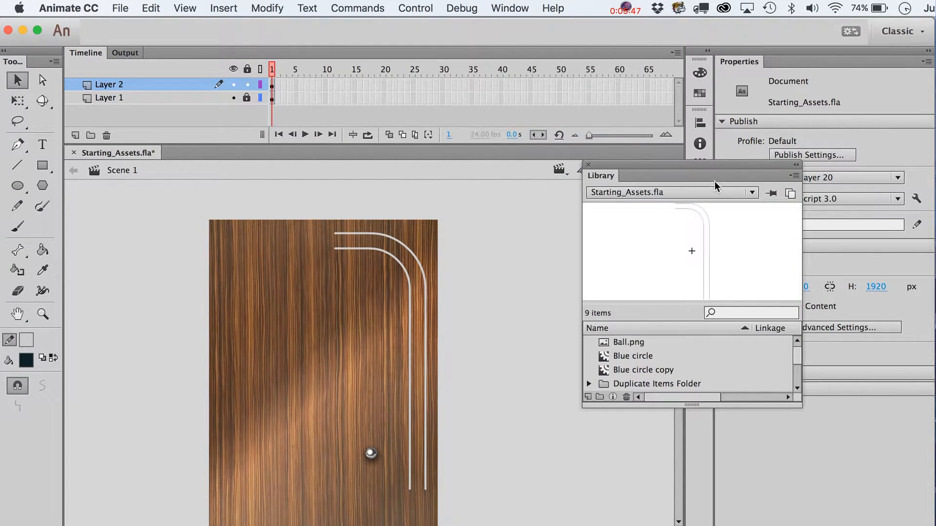
{"action": "scroll", "coordinate": [638, 383], "scroll_direction": "down", "scroll_amount": 3}
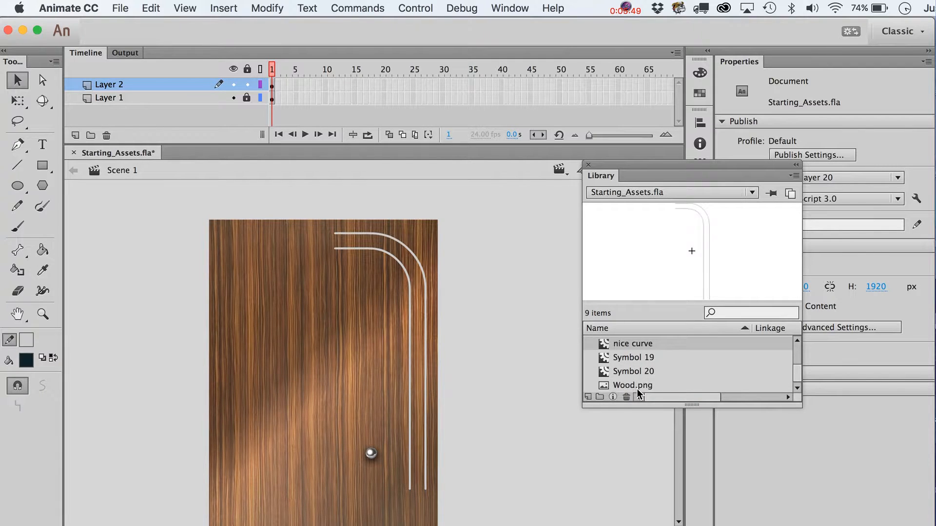
{"action": "scroll", "coordinate": [637, 388], "scroll_direction": "up", "scroll_amount": 3}
{"action": "scroll", "coordinate": [632, 378], "scroll_direction": "down", "scroll_amount": 1}
{"action": "left_click_drag", "start_coordinate": [629, 375], "coordinate": [305, 364]}
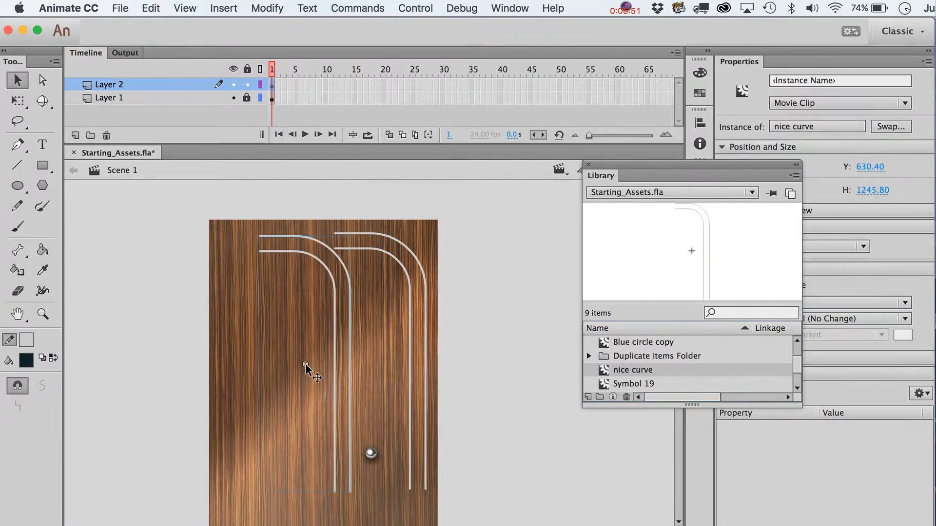
{"action": "left_click_drag", "start_coordinate": [350, 303], "coordinate": [317, 328]}
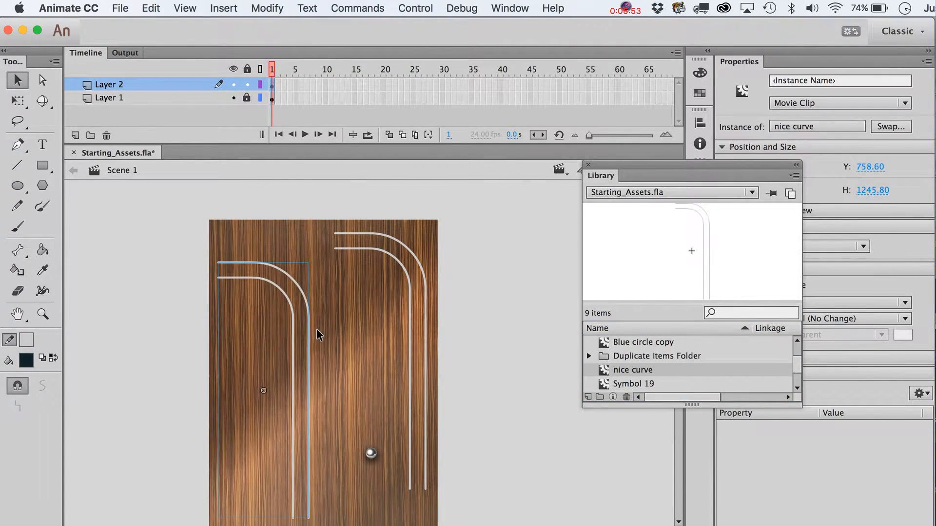
Step: Try flipping and rotating the placed nice curve instance so its bend faces the board's left side
{"action": "key", "text": "shift+v"}
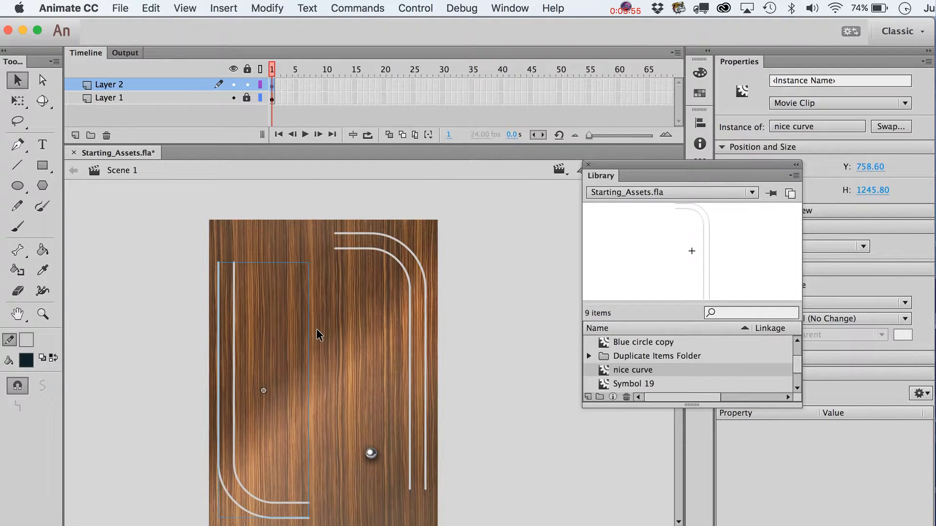
{"action": "left_click", "coordinate": [259, 7]}
{"action": "mouse_move", "coordinate": [294, 200]}
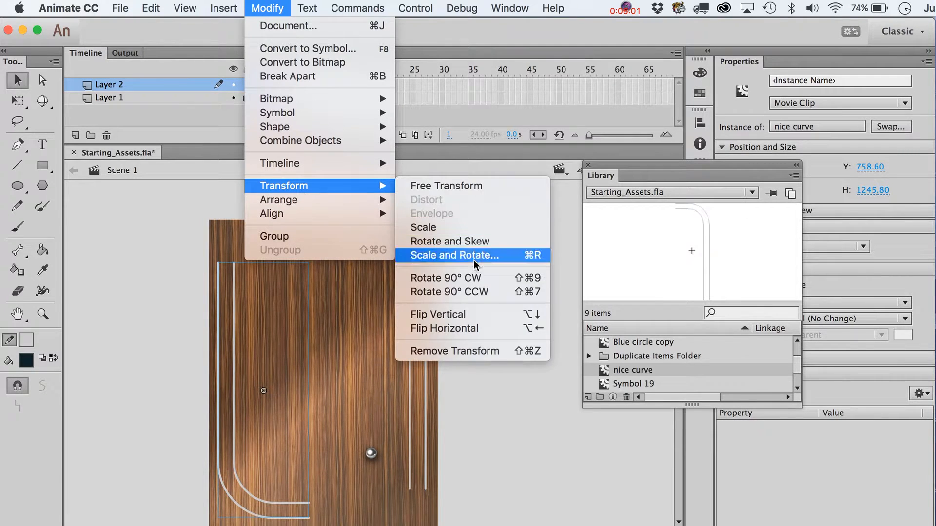
{"action": "left_click", "coordinate": [459, 329]}
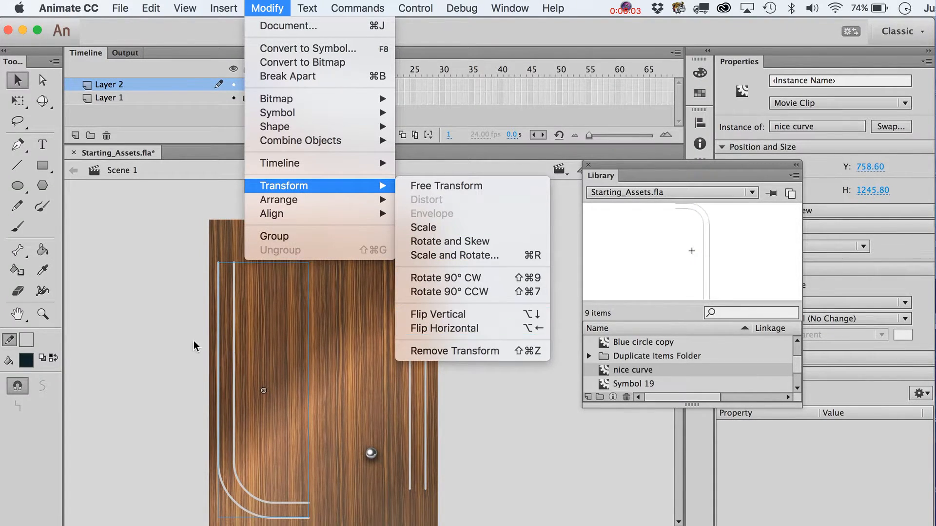
{"action": "scroll", "coordinate": [241, 352], "scroll_direction": "down", "scroll_amount": 2}
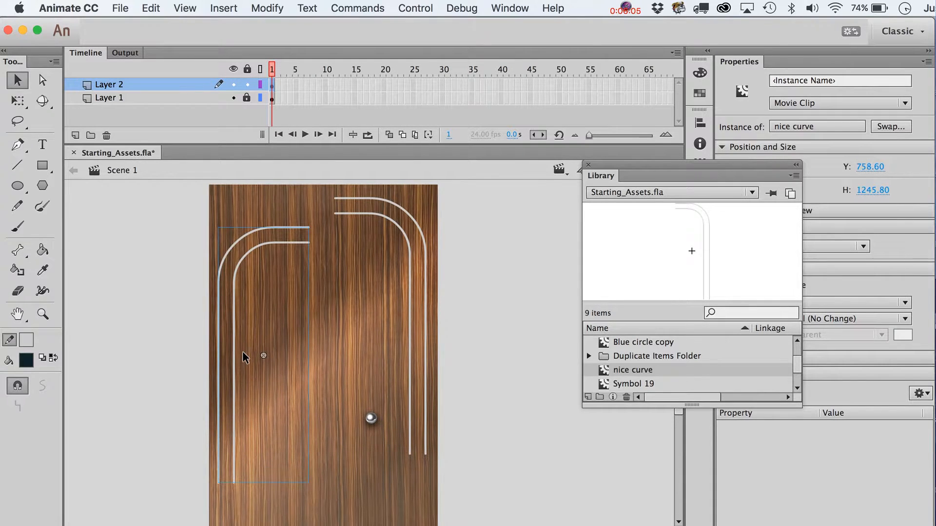
Step: Move the flipped nice curve instance right toward the middle of the board, and delete it
{"action": "key", "text": "shift+Right"}
{"action": "key", "text": "shift+Right"}
{"action": "key", "text": "shift+Right"}
{"action": "key", "text": "shift+Right"}
{"action": "key", "text": "shift+Right"}
{"action": "key", "text": "shift+Right"}
{"action": "key", "text": "shift+Right"}
{"action": "key", "text": "shift+Right"}
{"action": "key", "text": "shift+Right"}
{"action": "key", "text": "shift+Right"}
{"action": "key", "text": "shift+Right"}
{"action": "key", "text": "shift+Right"}
{"action": "key", "text": "shift+Right"}
{"action": "key", "text": "shift+Right"}
{"action": "key", "text": "shift+Right"}
{"action": "key", "text": "shift+Right"}
{"action": "key", "text": "shift+Right"}
{"action": "key", "text": "shift+Right"}
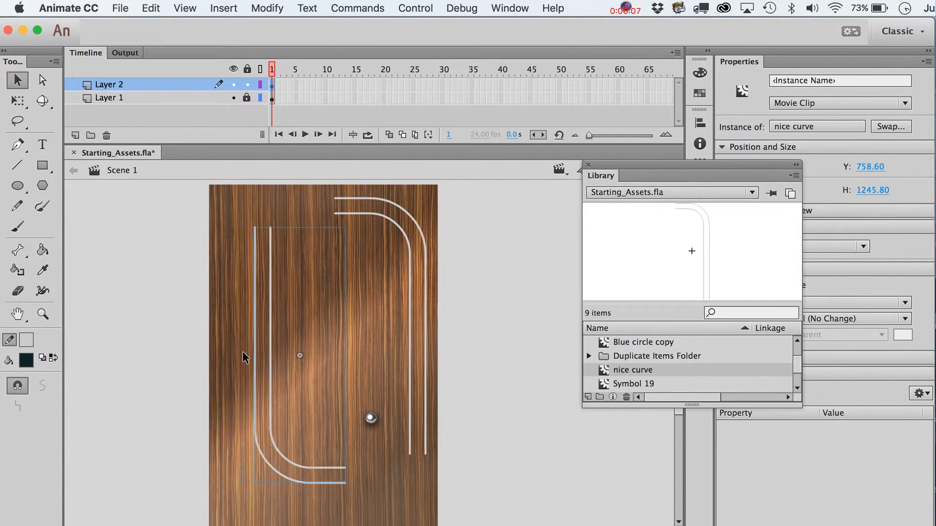
{"action": "key", "text": "Delete"}
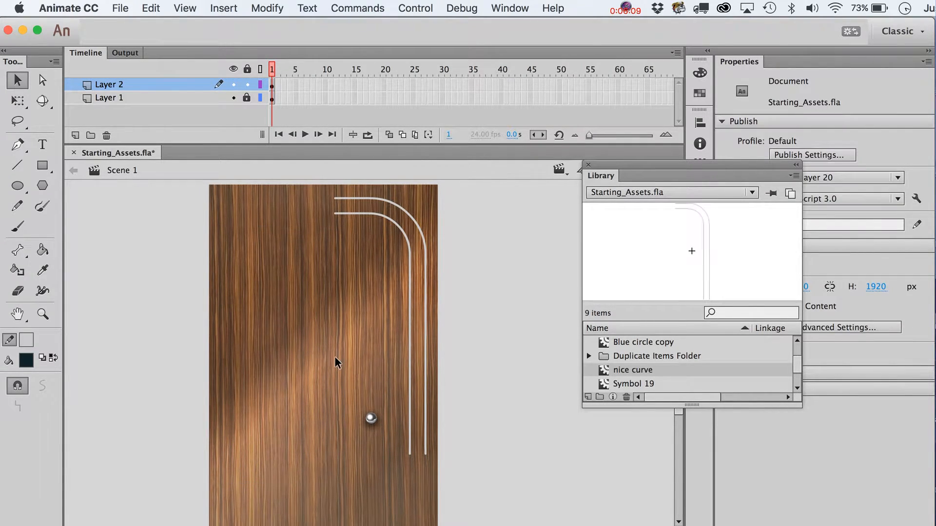
Step: Draw a down-left diagonal and a short vertical line from the inner line's lower end, plus a parallel diagonal below the outer line
{"action": "scroll", "coordinate": [335, 359], "scroll_direction": "down", "scroll_amount": 3}
{"action": "scroll", "coordinate": [461, 385], "scroll_direction": "up", "scroll_amount": 3}
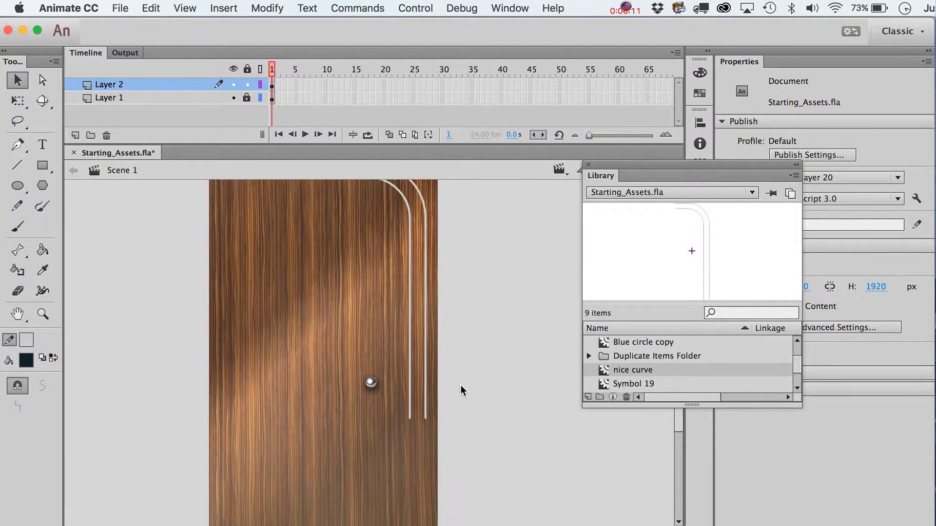
{"action": "left_click", "coordinate": [17, 165]}
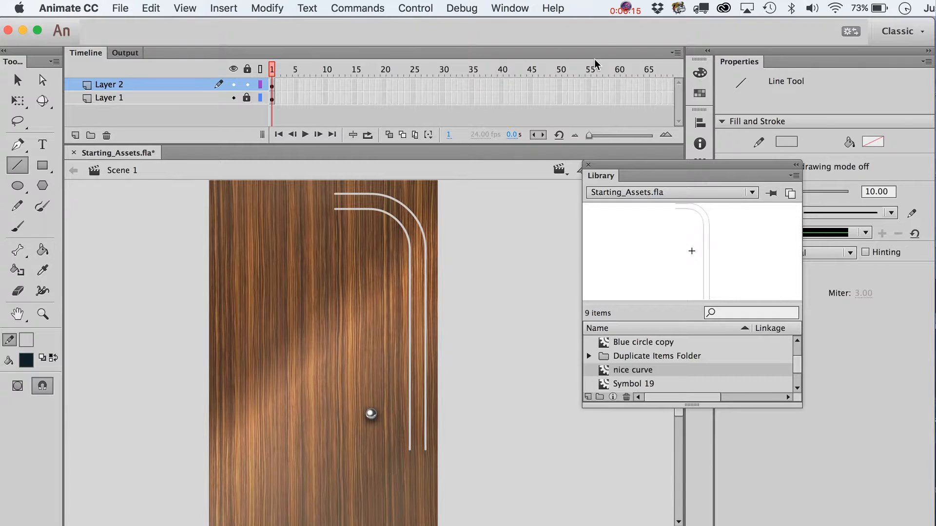
{"action": "scroll", "coordinate": [409, 397], "scroll_direction": "down", "scroll_amount": 6}
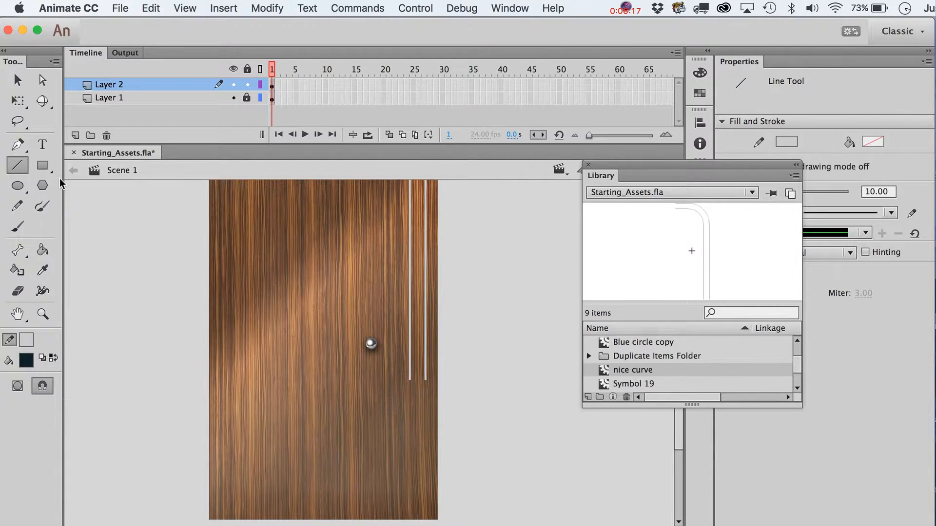
{"action": "key", "text": "v"}
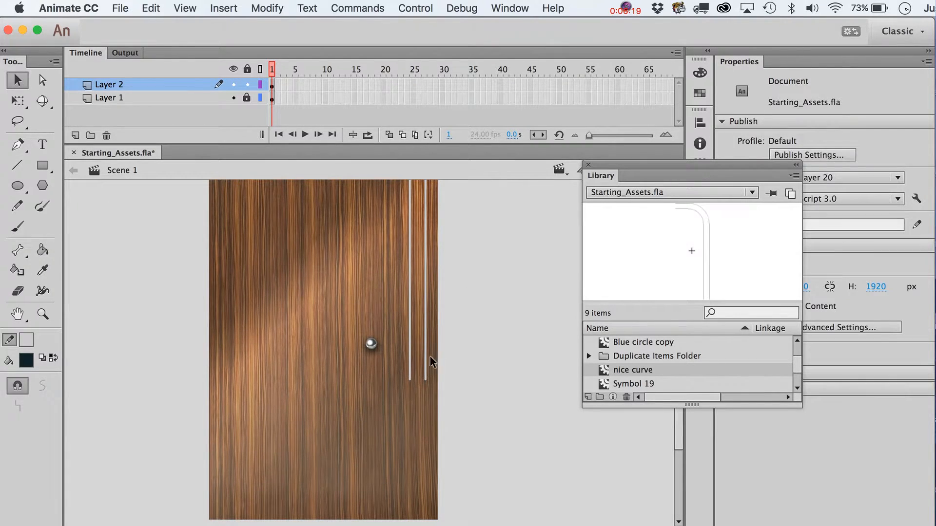
{"action": "left_click", "coordinate": [426, 364]}
{"action": "left_click", "coordinate": [490, 406]}
{"action": "left_click", "coordinate": [26, 165]}
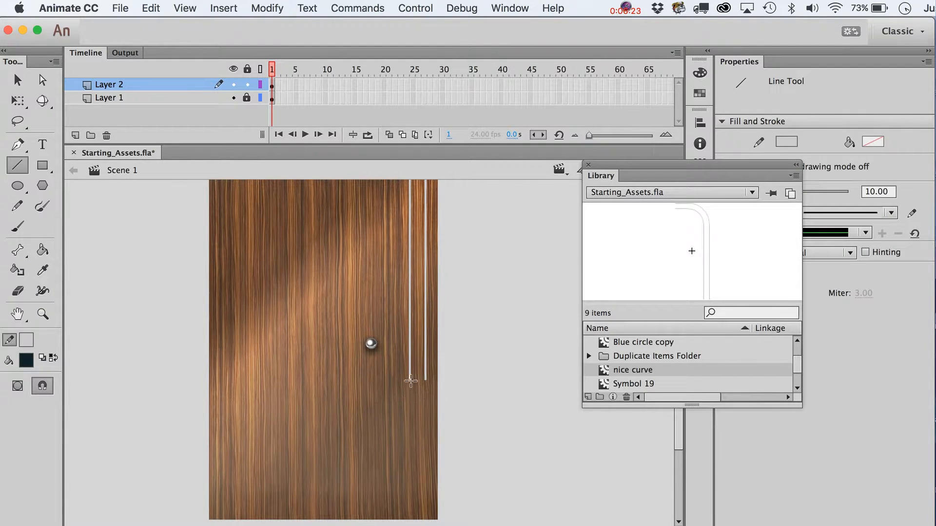
{"action": "mouse_move", "coordinate": [410, 380]}
{"action": "left_mouse_down"}
{"action": "mouse_move", "coordinate": [354, 446]}
{"action": "mouse_move", "coordinate": [369, 435]}
{"action": "mouse_move", "coordinate": [367, 493]}
{"action": "left_mouse_up"}
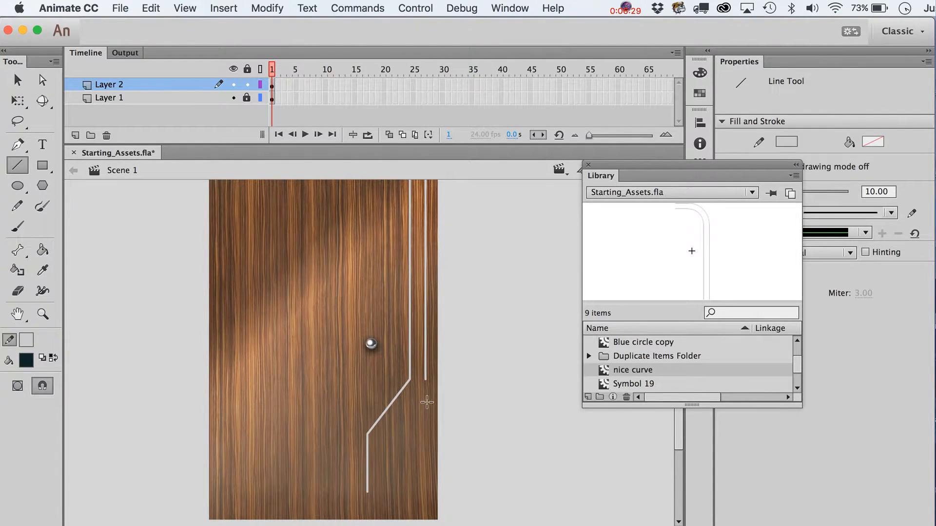
{"action": "left_click_drag", "start_coordinate": [385, 443], "coordinate": [423, 394]}
Step: Nudge the detached diagonal below the outer line up and slightly left, closer to the inner diagonal
{"action": "left_click", "coordinate": [42, 314]}
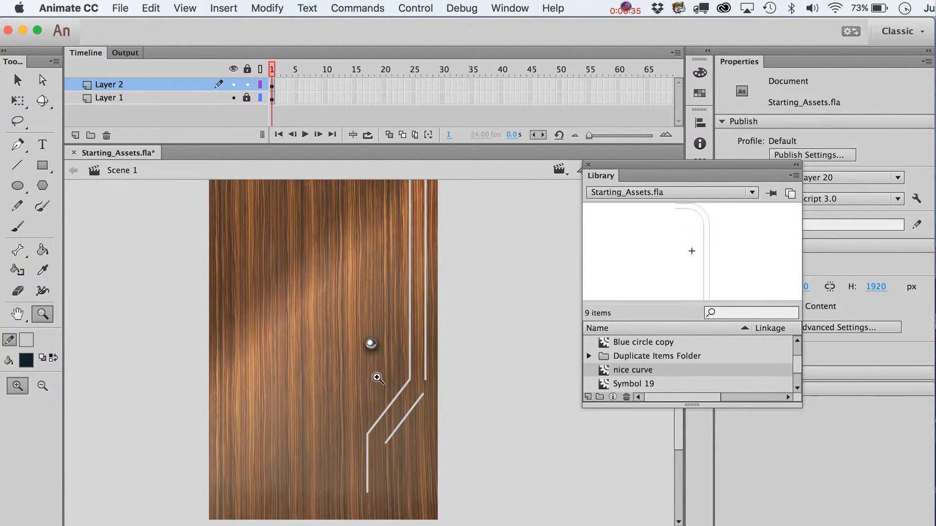
{"action": "left_click_drag", "start_coordinate": [347, 361], "coordinate": [444, 510]}
{"action": "key", "text": "v"}
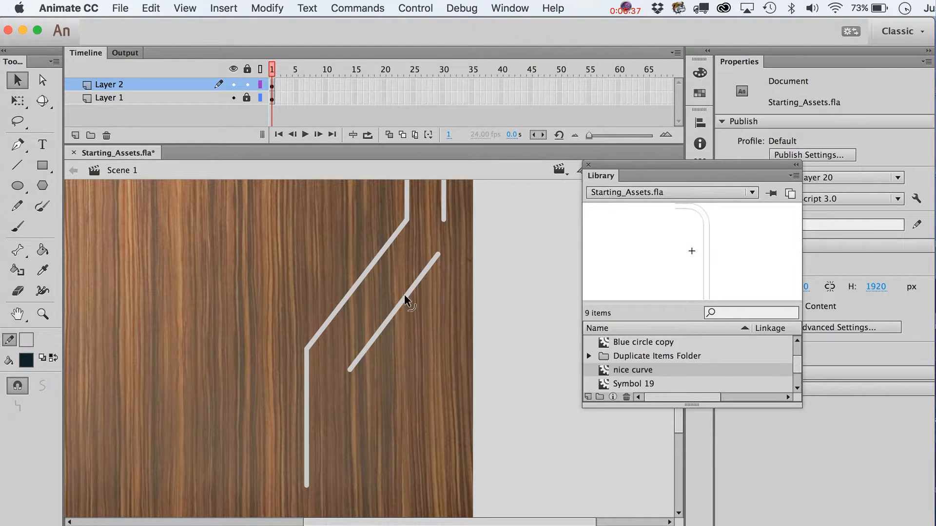
{"action": "left_click", "coordinate": [407, 296]}
{"action": "key", "text": "Up"}
{"action": "key", "text": "Up"}
{"action": "key", "text": "Up"}
{"action": "key", "text": "Up"}
{"action": "key", "text": "Up"}
{"action": "key", "text": "Up"}
{"action": "key", "text": "Up"}
{"action": "key", "text": "Up"}
{"action": "key", "text": "Up"}
{"action": "key", "text": "Up"}
{"action": "key", "text": "Up"}
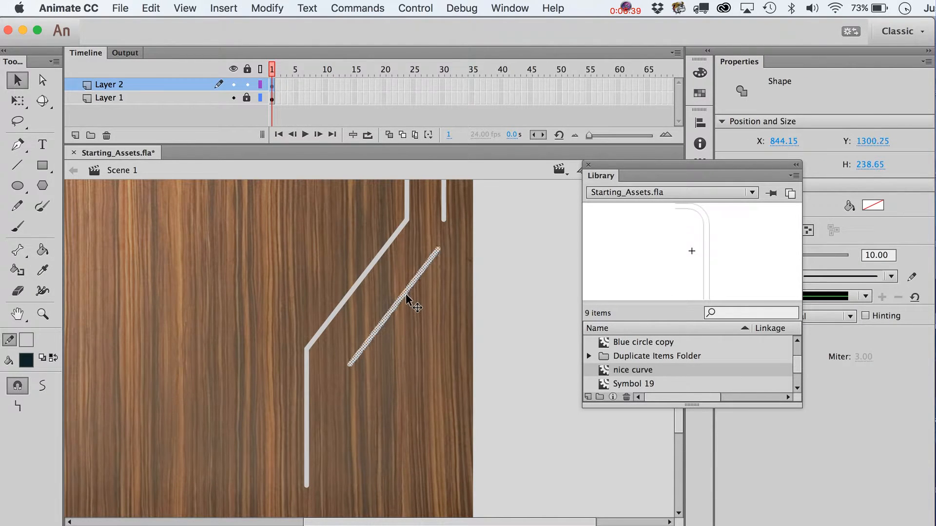
{"action": "key", "text": "Up"}
{"action": "key", "text": "Up"}
{"action": "key", "text": "Up"}
{"action": "key", "text": "Up"}
{"action": "key", "text": "Up"}
{"action": "key", "text": "Left"}
{"action": "key", "text": "Left"}
{"action": "key", "text": "Left"}
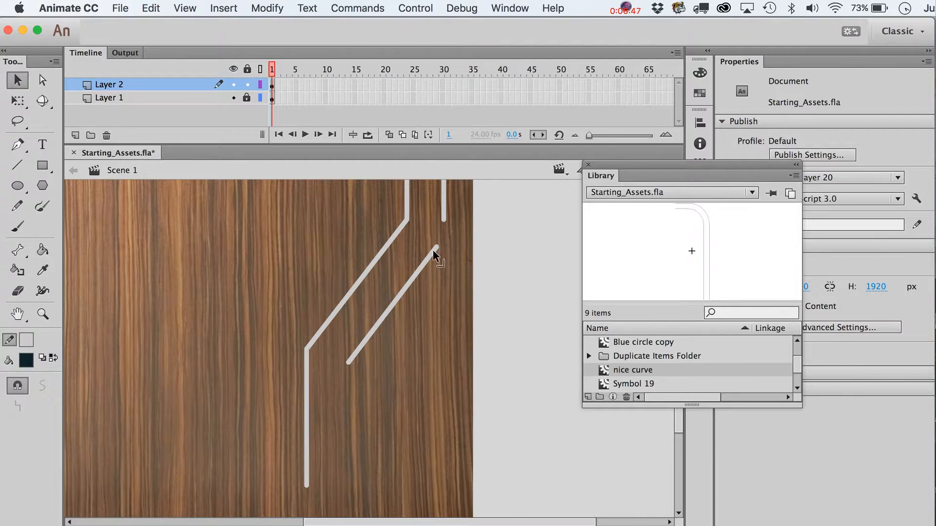
Step: Shorten the outer diagonal's upper end and add a short slanted segment in the gap below the outer vertical line
{"action": "left_click_drag", "start_coordinate": [437, 246], "coordinate": [446, 232]}
{"action": "key", "text": "n"}
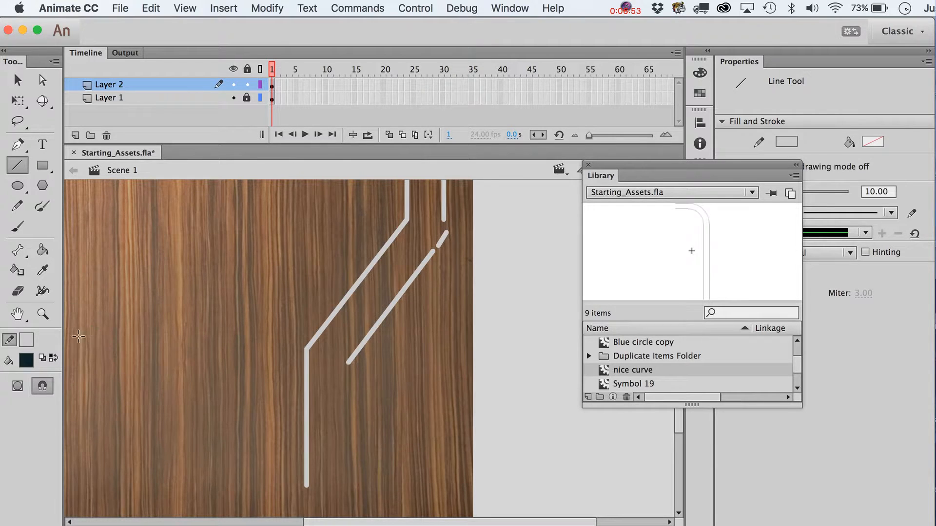
{"action": "key", "text": "v"}
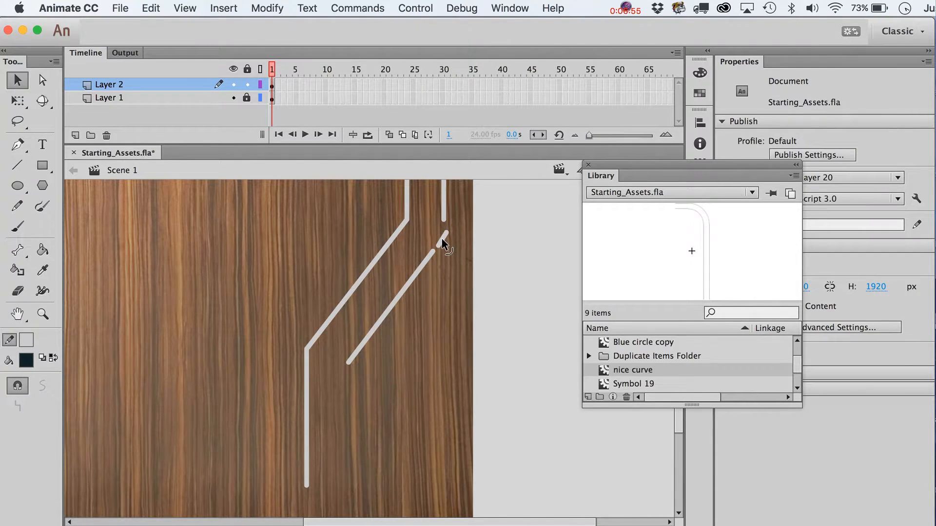
{"action": "left_click", "coordinate": [445, 234]}
{"action": "left_click", "coordinate": [42, 314]}
{"action": "left_click", "coordinate": [388, 206]}
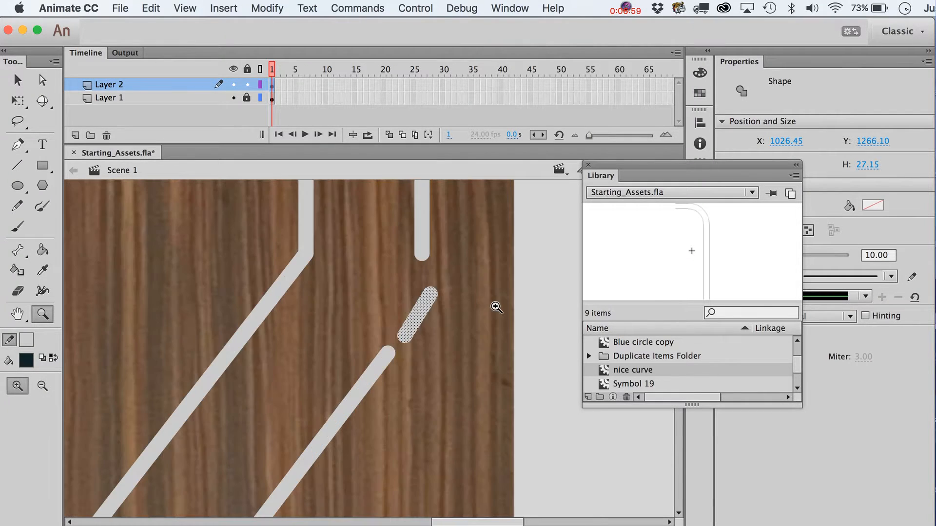
{"action": "key", "text": "v"}
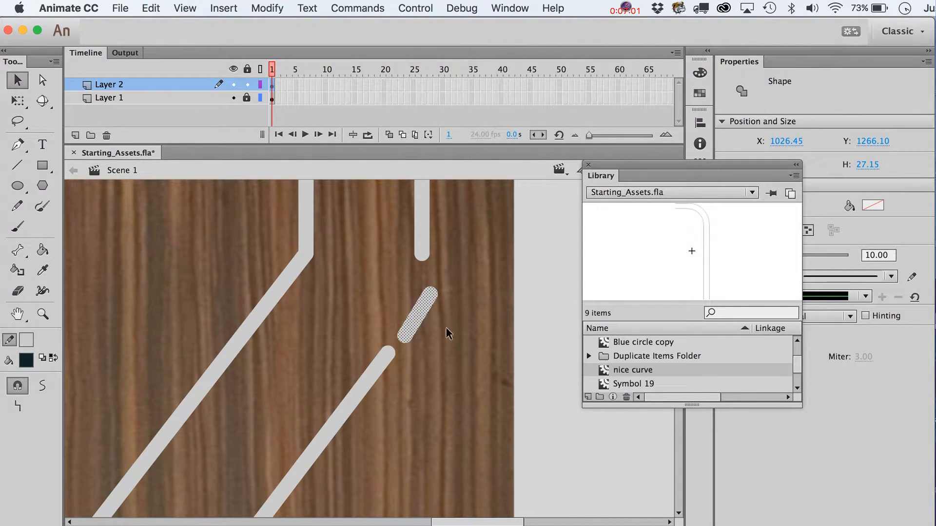
Step: Bend the short segment into a smooth curve and join its ends to the outer vertical line and the outer diagonal
{"action": "left_click", "coordinate": [540, 320]}
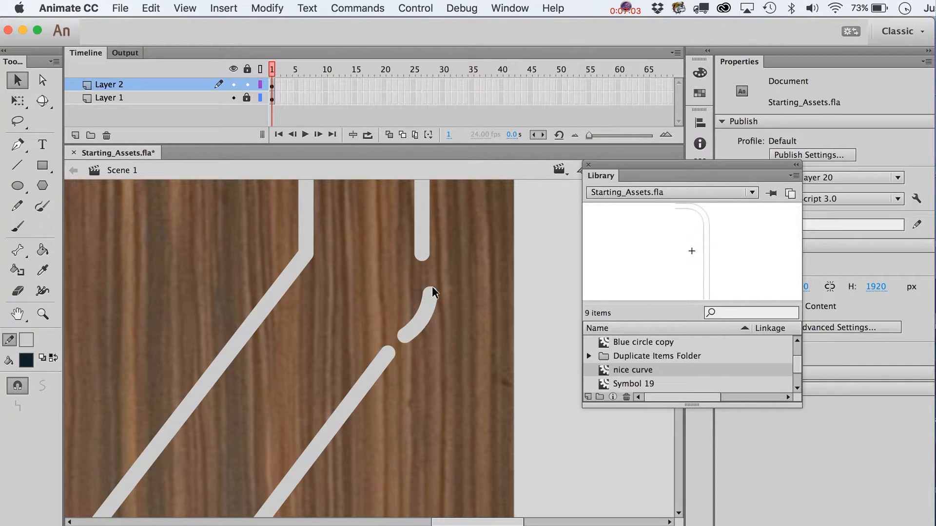
{"action": "left_click_drag", "start_coordinate": [432, 293], "coordinate": [420, 258]}
{"action": "left_click_drag", "start_coordinate": [402, 336], "coordinate": [388, 353]}
{"action": "left_click_drag", "start_coordinate": [414, 321], "coordinate": [411, 315]}
{"action": "left_click", "coordinate": [43, 315]}
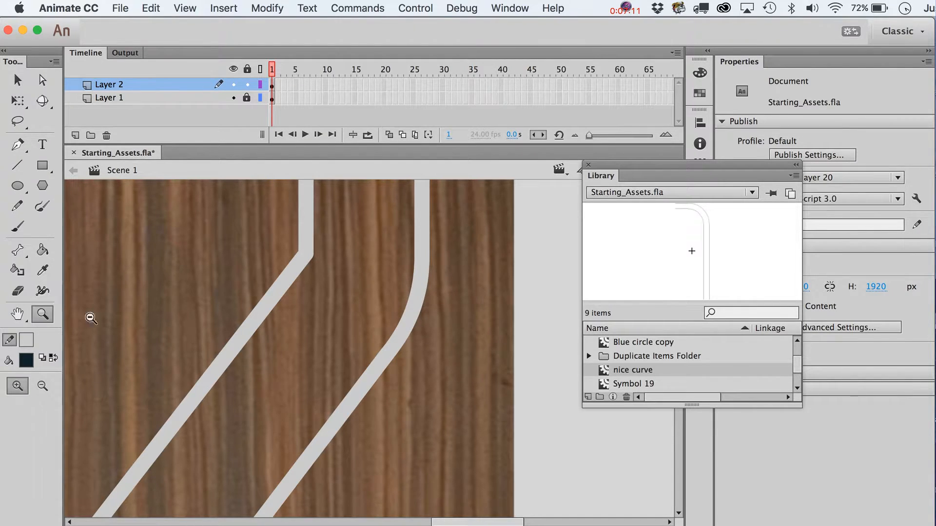
{"action": "left_click", "coordinate": [388, 418], "text": "alt"}
{"action": "left_click", "coordinate": [424, 399], "text": "alt"}
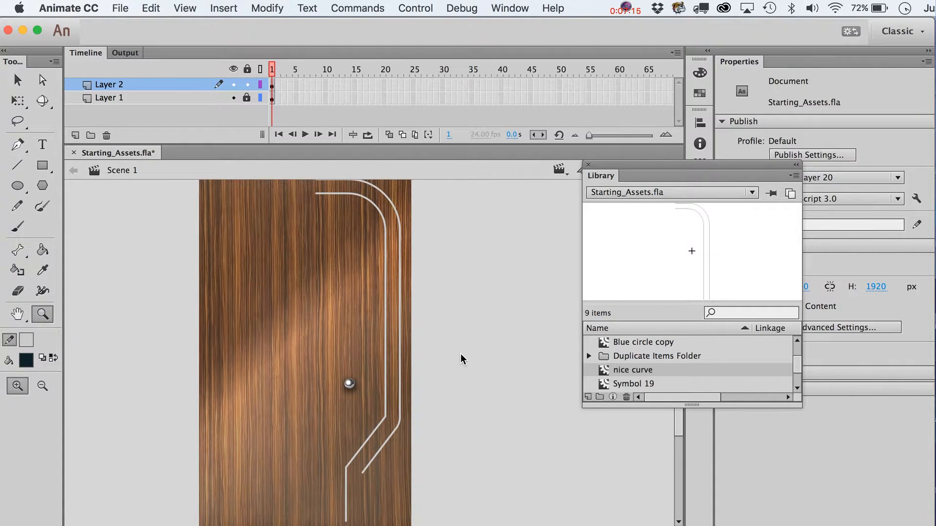
{"action": "left_click_drag", "start_coordinate": [365, 394], "coordinate": [415, 452]}
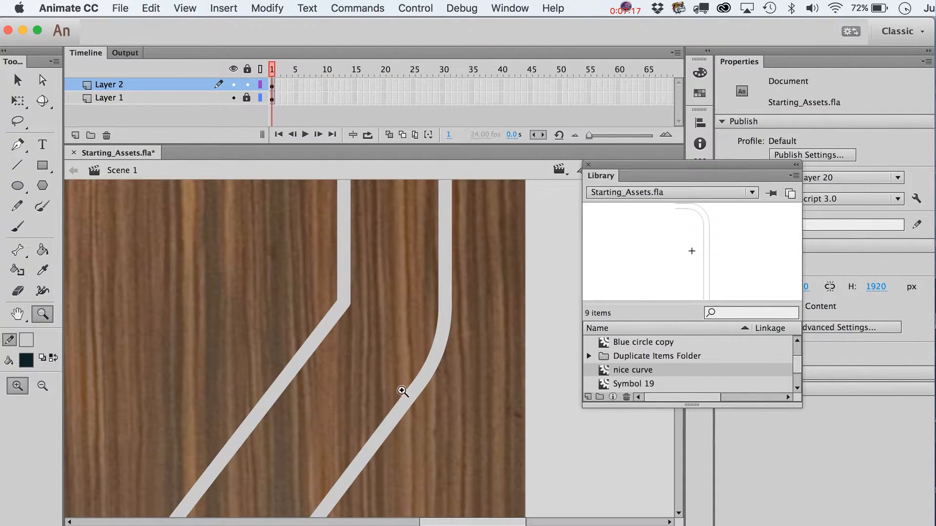
{"action": "key", "text": "v"}
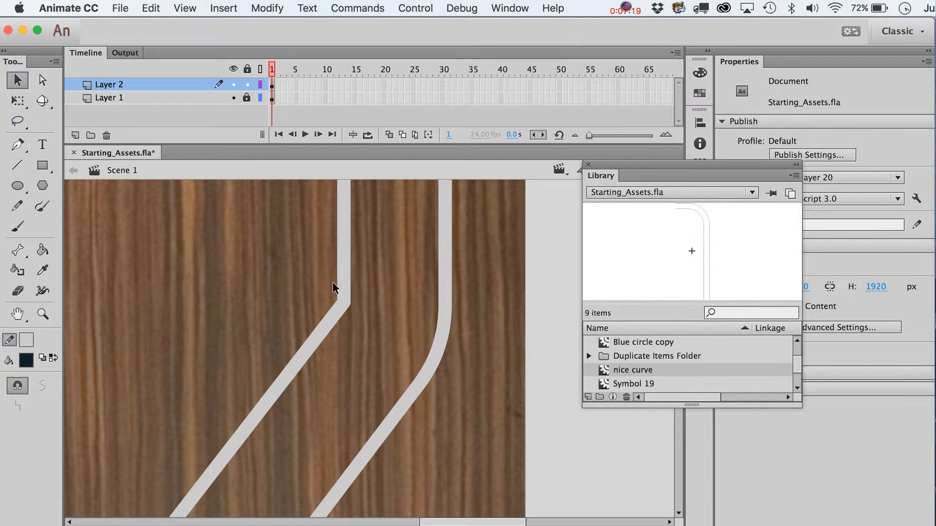
Step: Cut out the inner line's sharp upper corner and bridge the gap with a short segment bent into a curve
{"action": "left_click_drag", "start_coordinate": [339, 299], "coordinate": [331, 287]}
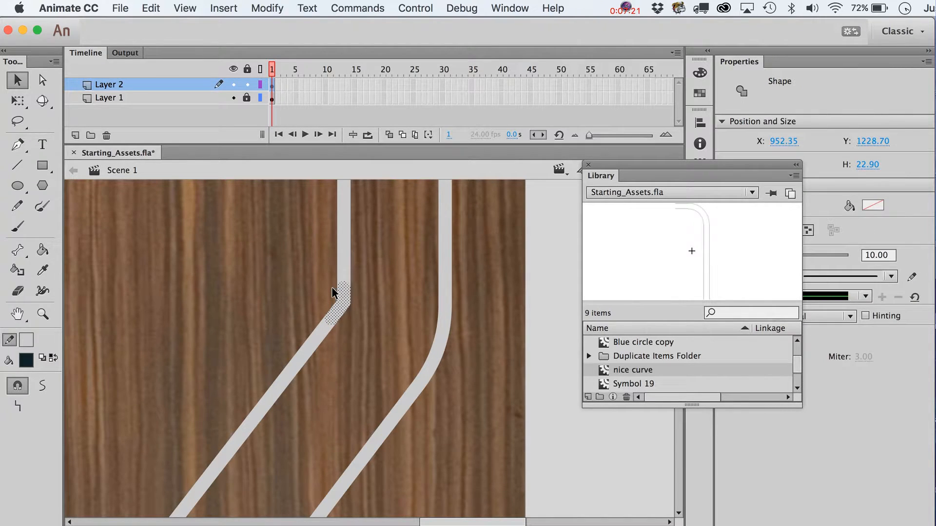
{"action": "key", "text": "Delete"}
{"action": "left_click", "coordinate": [17, 165]}
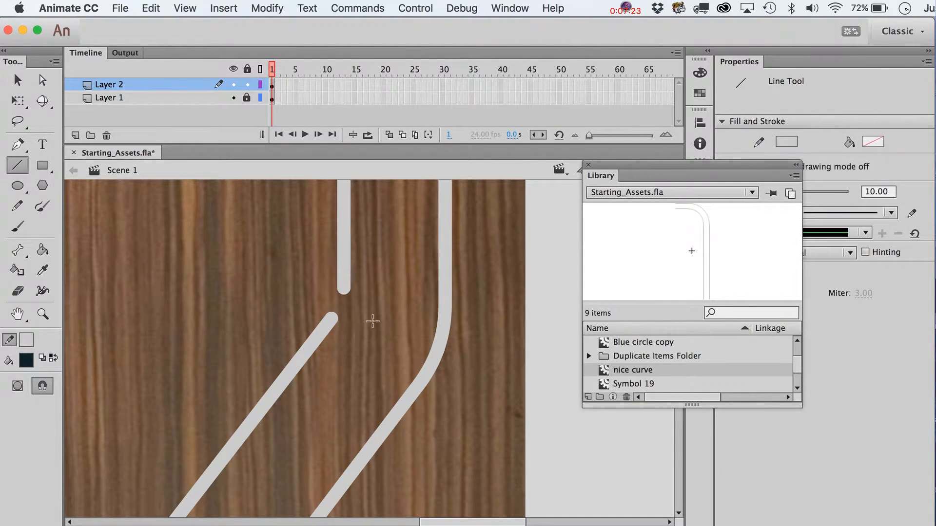
{"action": "left_click_drag", "start_coordinate": [335, 309], "coordinate": [343, 301]}
{"action": "key", "text": "v"}
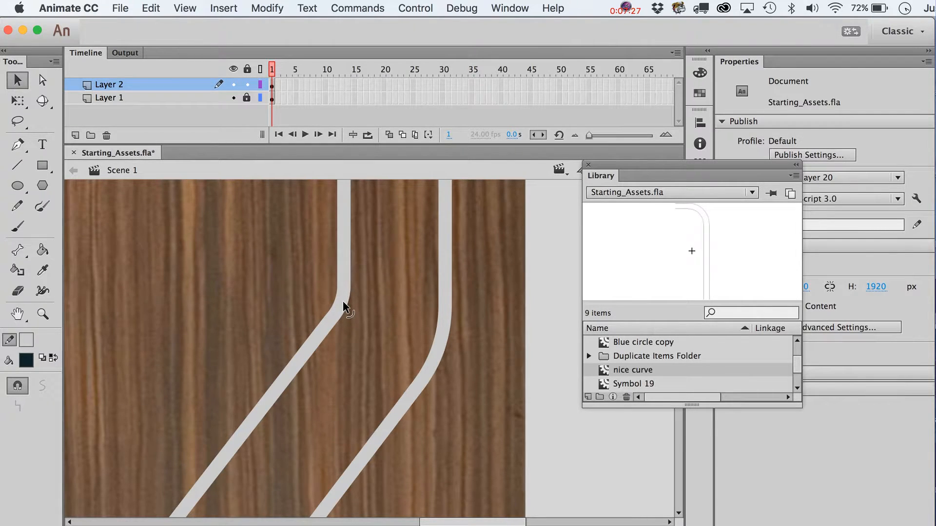
Step: Draw a straight vertical line down from the outer diagonal's lower end, as far as the inner vertical line reaches
{"action": "scroll", "coordinate": [374, 343], "scroll_direction": "down", "scroll_amount": 5}
{"action": "scroll", "coordinate": [374, 344], "scroll_direction": "left", "scroll_amount": 5}
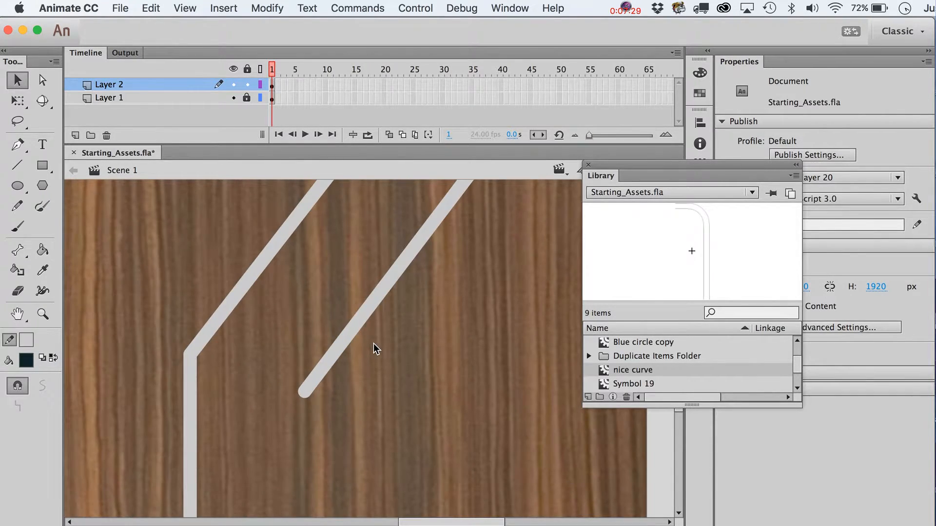
{"action": "left_click", "coordinate": [42, 316]}
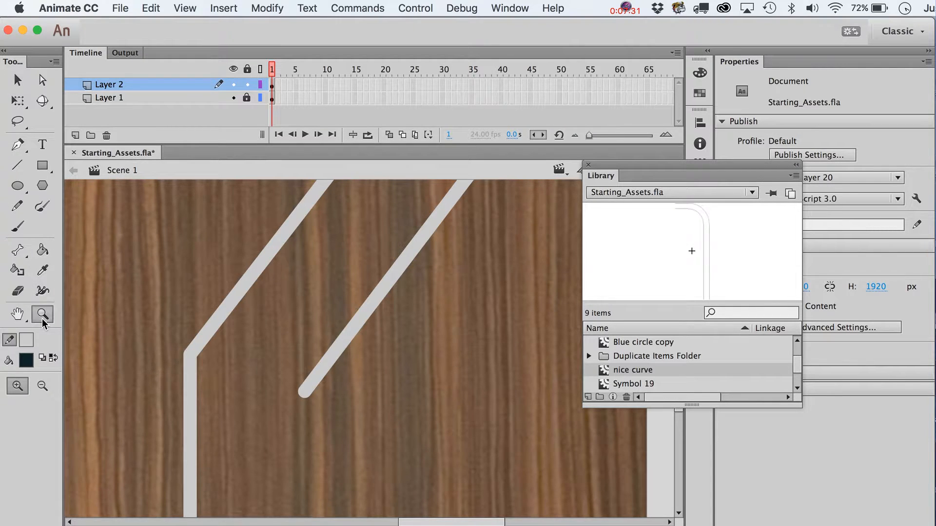
{"action": "left_click", "coordinate": [347, 380], "text": "alt"}
{"action": "left_click", "coordinate": [388, 370], "text": "alt"}
{"action": "left_click_drag", "start_coordinate": [318, 278], "coordinate": [487, 508]}
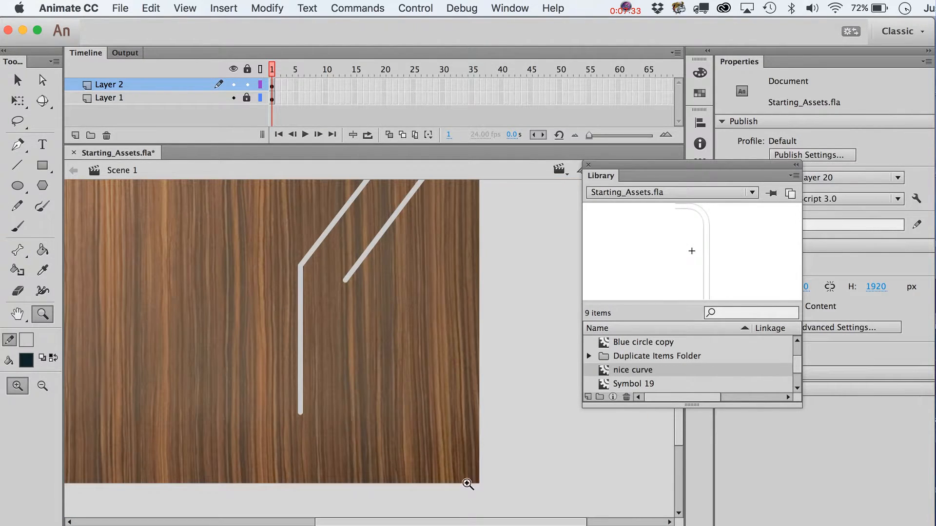
{"action": "key", "text": "v"}
{"action": "left_click", "coordinate": [18, 164]}
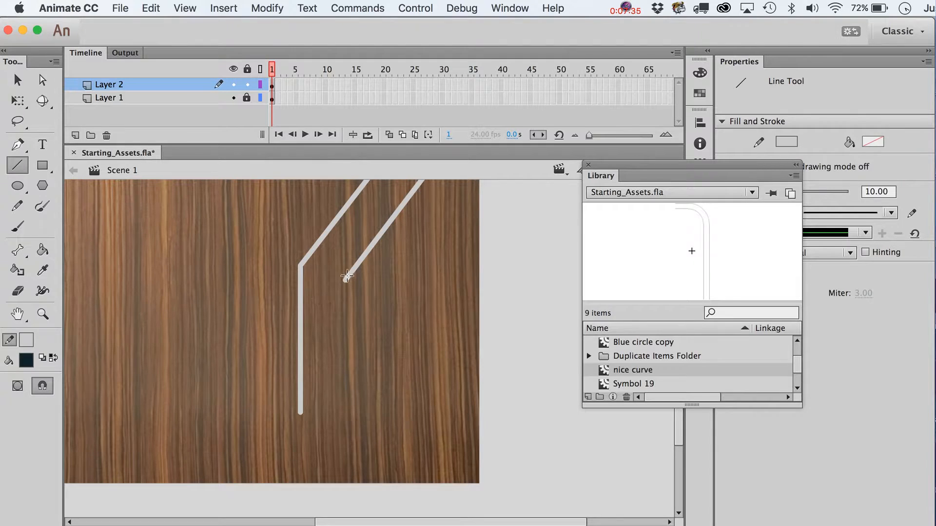
{"action": "left_click_drag", "start_coordinate": [347, 277], "coordinate": [344, 406]}
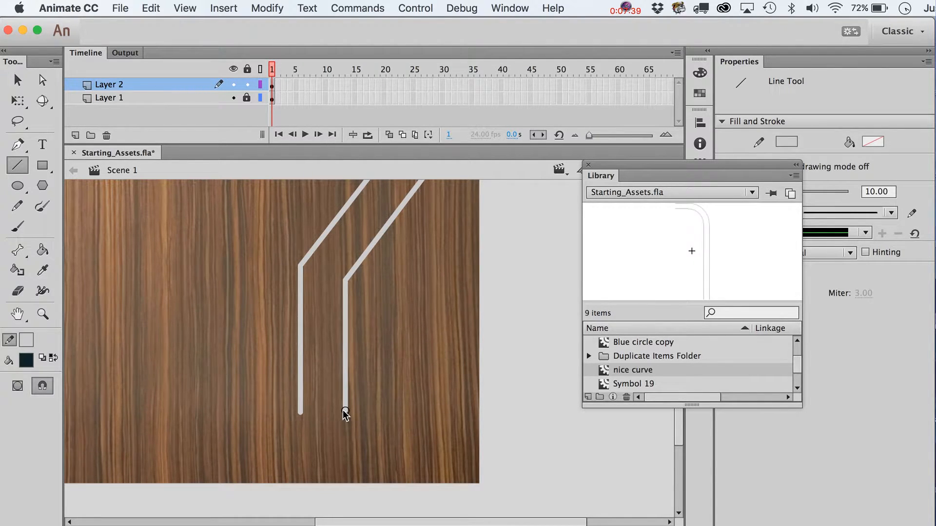
Step: Delete the sharp corners where both lower diagonals meet their vertical lines
{"action": "key", "text": "v"}
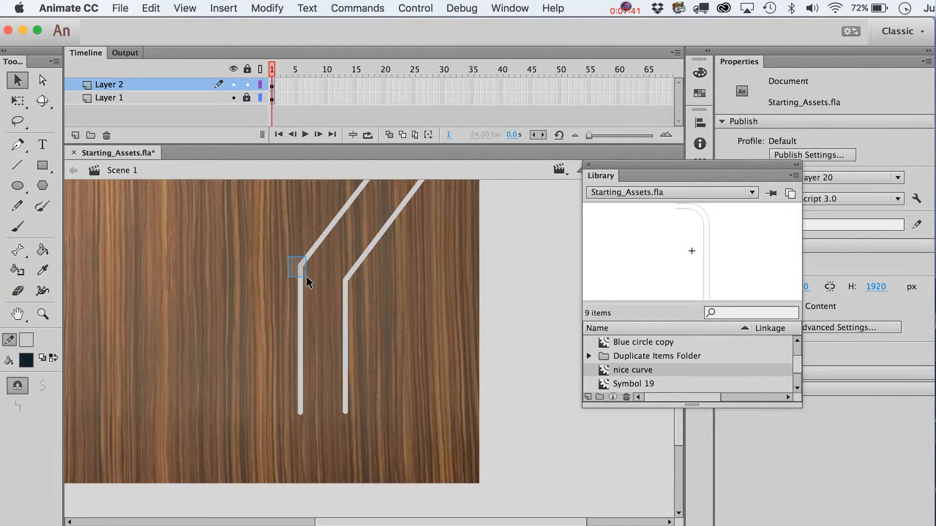
{"action": "left_click_drag", "start_coordinate": [312, 276], "coordinate": [312, 276]}
{"action": "key", "text": "Delete"}
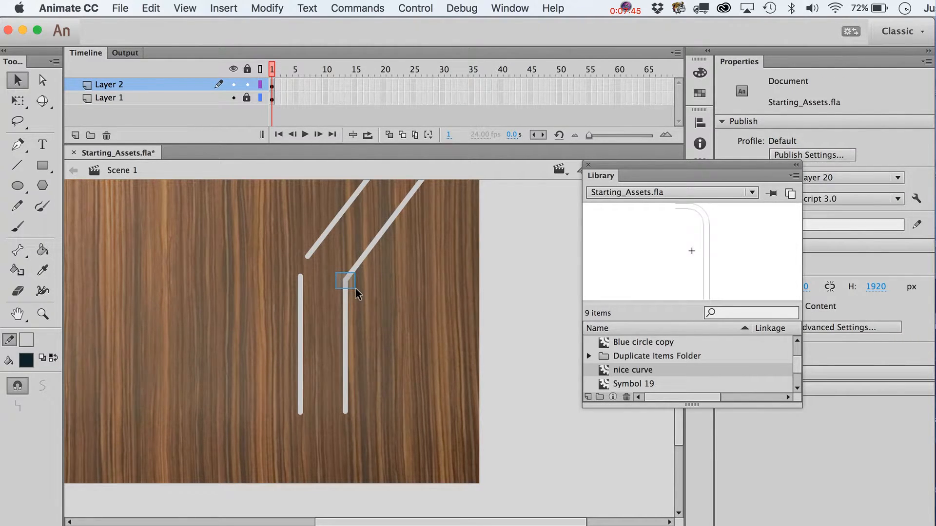
{"action": "left_click_drag", "start_coordinate": [355, 287], "coordinate": [353, 286]}
{"action": "key", "text": "Delete"}
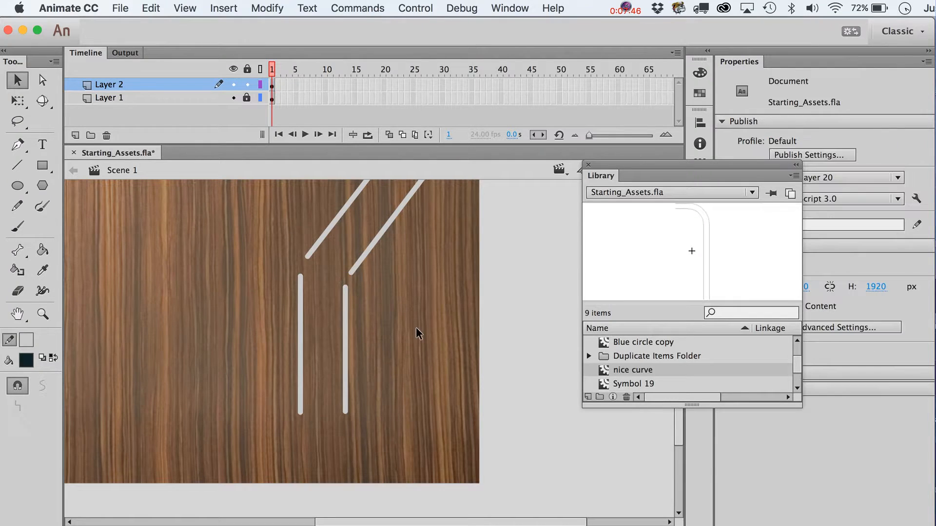
Step: Trim both line ends at the inner line's lower gap to make room for a wider curve
{"action": "left_click", "coordinate": [42, 315]}
{"action": "left_click_drag", "start_coordinate": [256, 234], "coordinate": [393, 364]}
{"action": "key", "text": "v"}
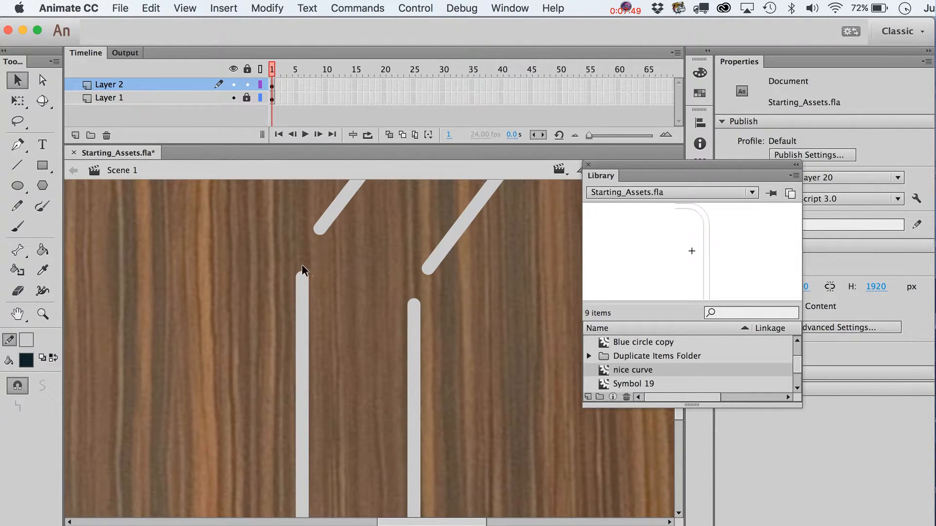
{"action": "left_click_drag", "start_coordinate": [280, 212], "coordinate": [334, 289]}
{"action": "key", "text": "Delete"}
Step: Bridge the outer line's lower gap with a short segment and bend it into a smooth curve
{"action": "key", "text": "n"}
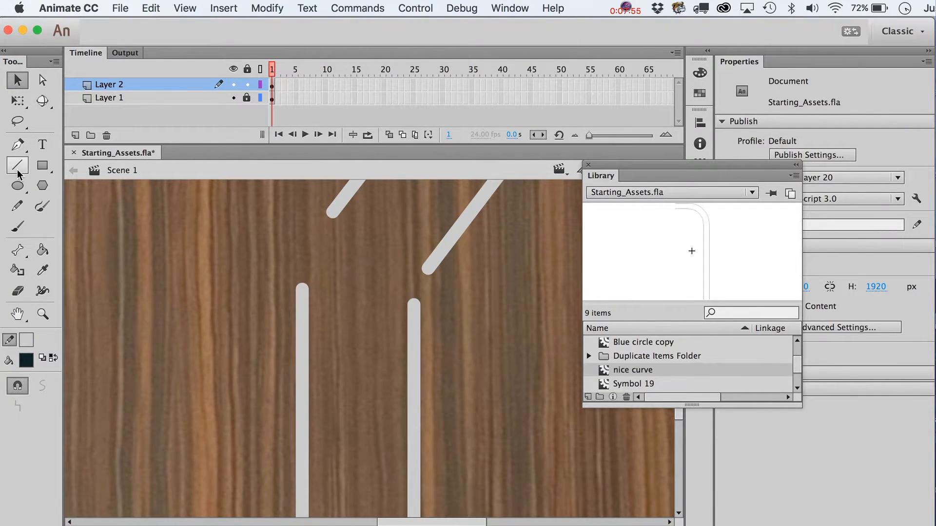
{"action": "left_click_drag", "start_coordinate": [428, 270], "coordinate": [415, 294]}
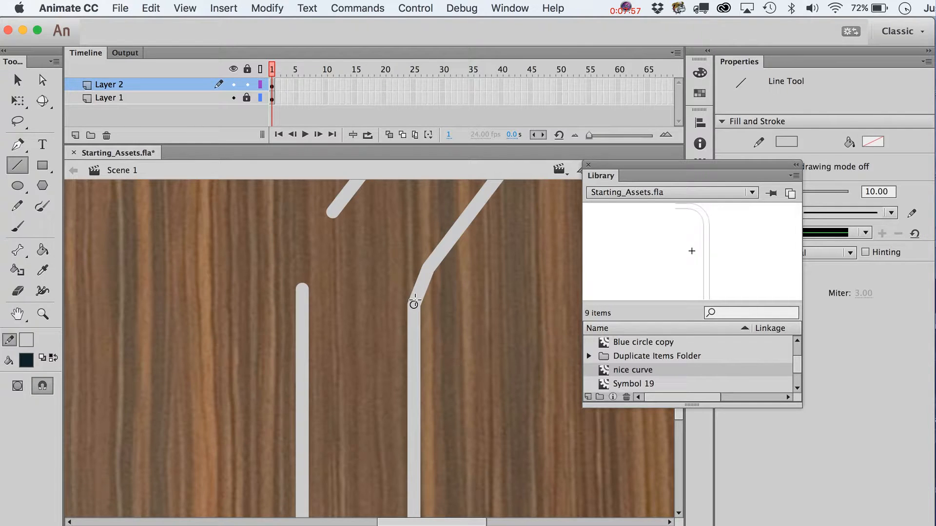
{"action": "key", "text": "v"}
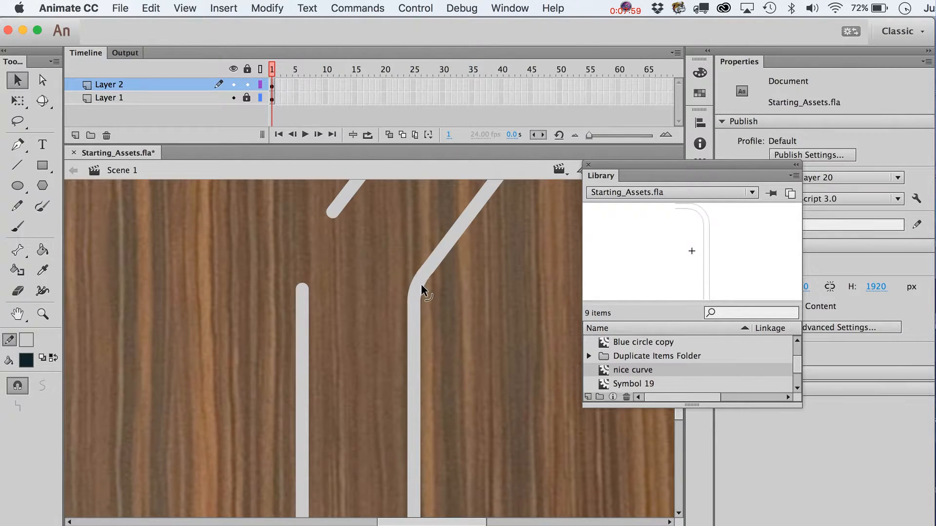
Step: Connect the inner diagonal to the lower vertical line with a short segment bent into a smooth curve
{"action": "key", "text": "n"}
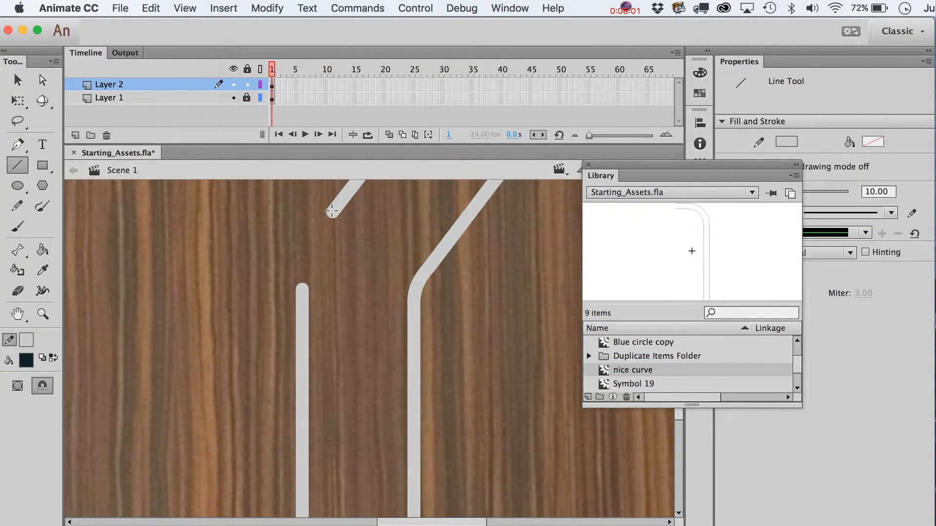
{"action": "mouse_move", "coordinate": [333, 213]}
{"action": "left_mouse_down"}
{"action": "mouse_move", "coordinate": [302, 288]}
{"action": "mouse_move", "coordinate": [309, 254]}
{"action": "left_mouse_up"}
{"action": "key", "text": "v"}
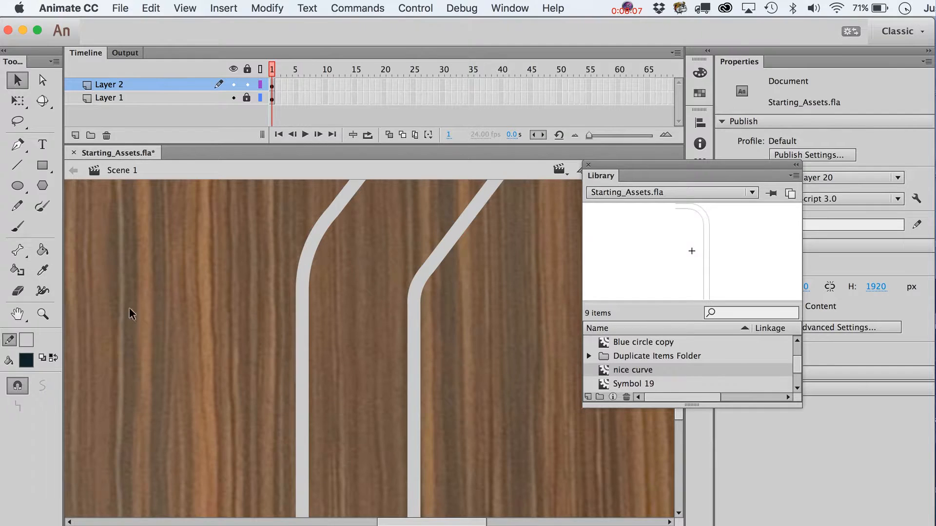
Step: Draw straight lines across both open ends of the track and fill the band between its lines with the dark colour
{"action": "left_click", "coordinate": [43, 315]}
{"action": "left_click", "coordinate": [358, 367], "text": "alt"}
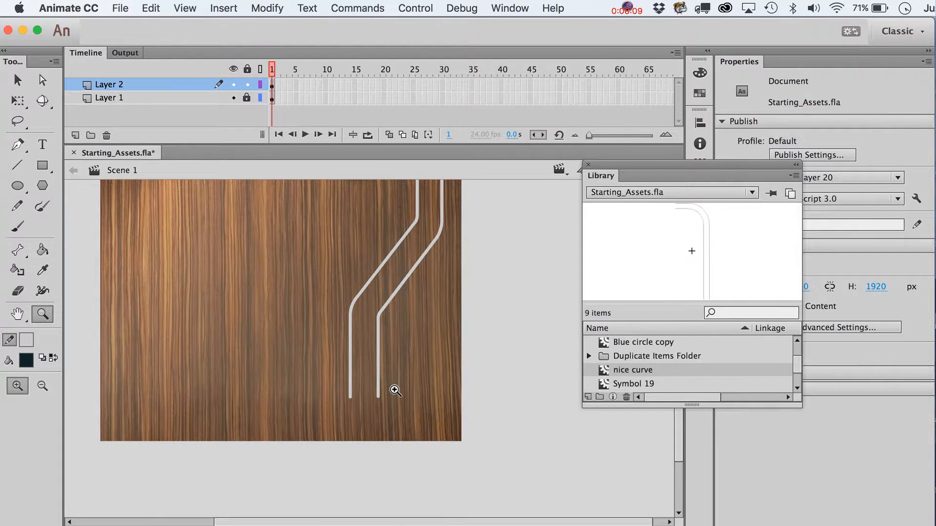
{"action": "left_click", "coordinate": [395, 390], "text": "alt"}
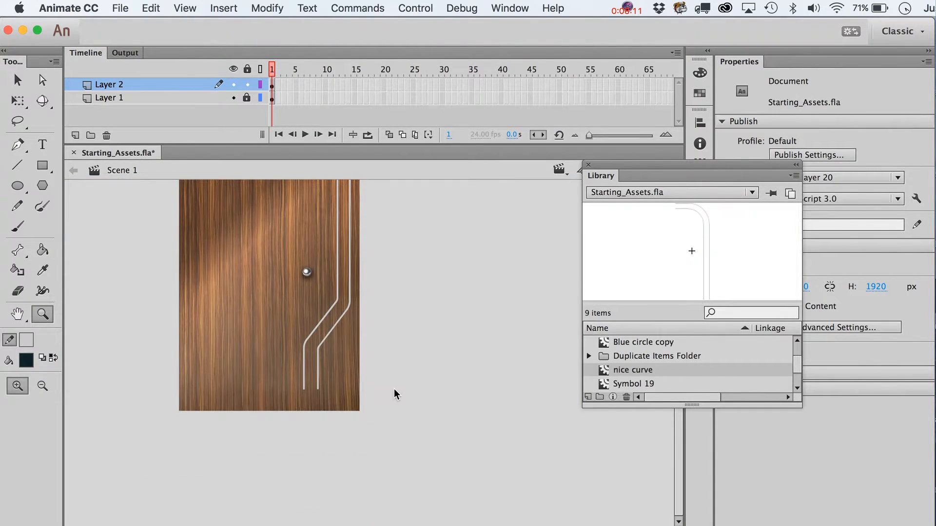
{"action": "key", "text": "n"}
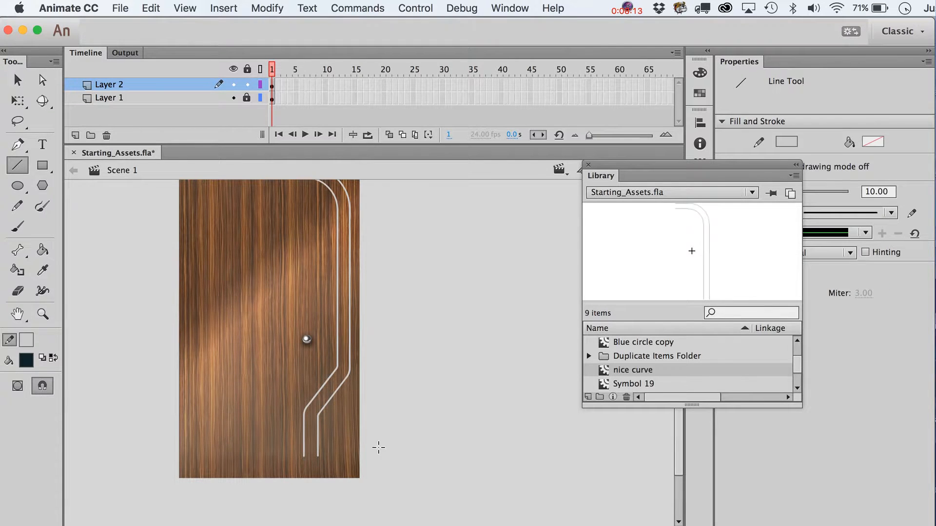
{"action": "left_click_drag", "start_coordinate": [294, 451], "coordinate": [369, 453]}
{"action": "scroll", "coordinate": [369, 450], "scroll_direction": "up", "scroll_amount": 2}
{"action": "left_click_drag", "start_coordinate": [284, 191], "coordinate": [284, 236]}
{"action": "left_click", "coordinate": [42, 250]}
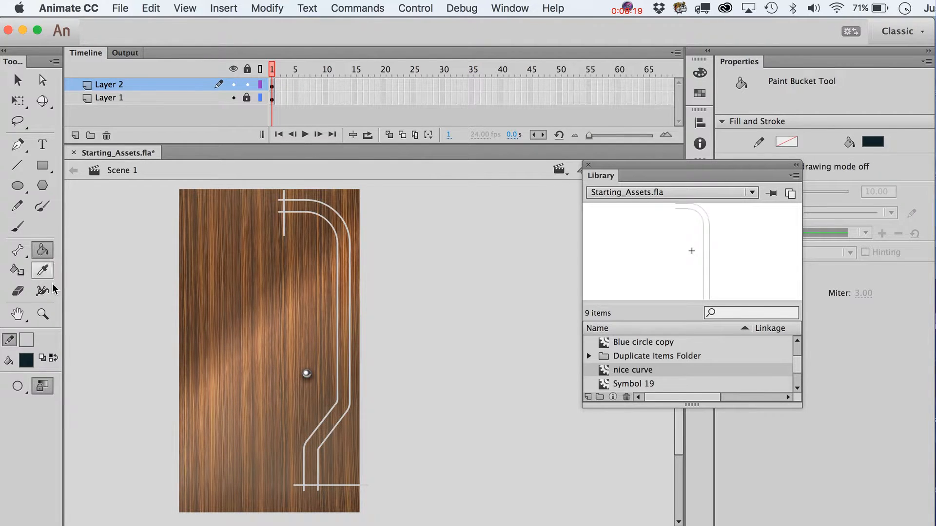
{"action": "left_click", "coordinate": [319, 206]}
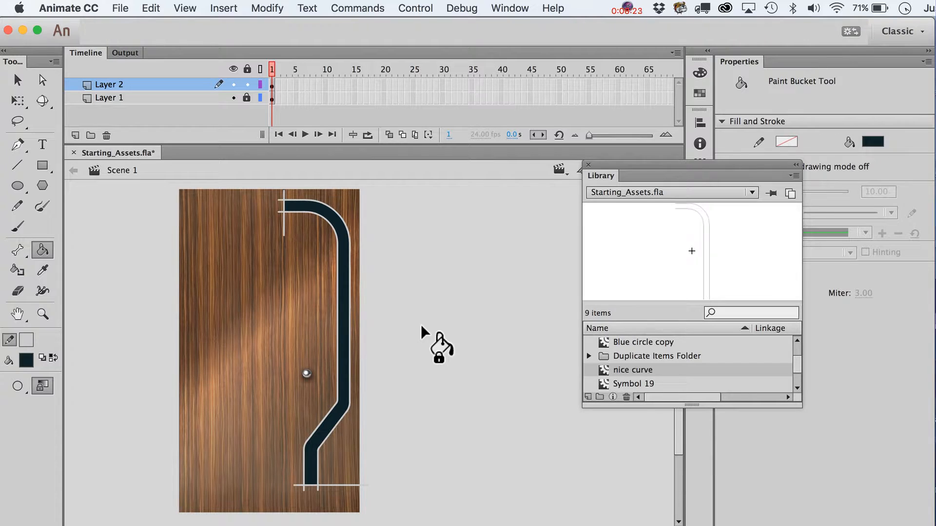
Step: Undo the dark fill and the two lines drawn across the track's ends
{"action": "key", "text": "super+z"}
{"action": "key", "text": "super+z"}
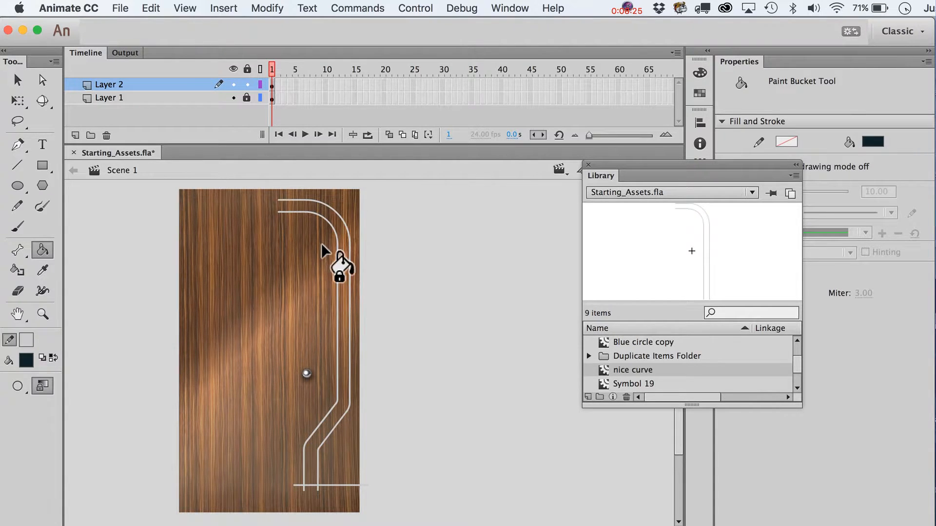
{"action": "key", "text": "super+z"}
{"action": "key", "text": "v"}
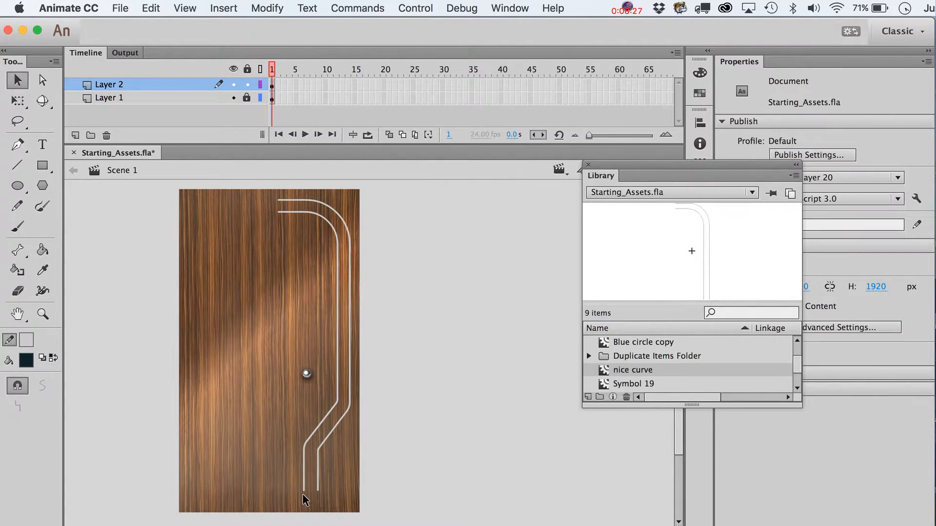
Step: Set the Paint Bucket's gap option to Close Large Gaps
{"action": "left_click", "coordinate": [49, 253]}
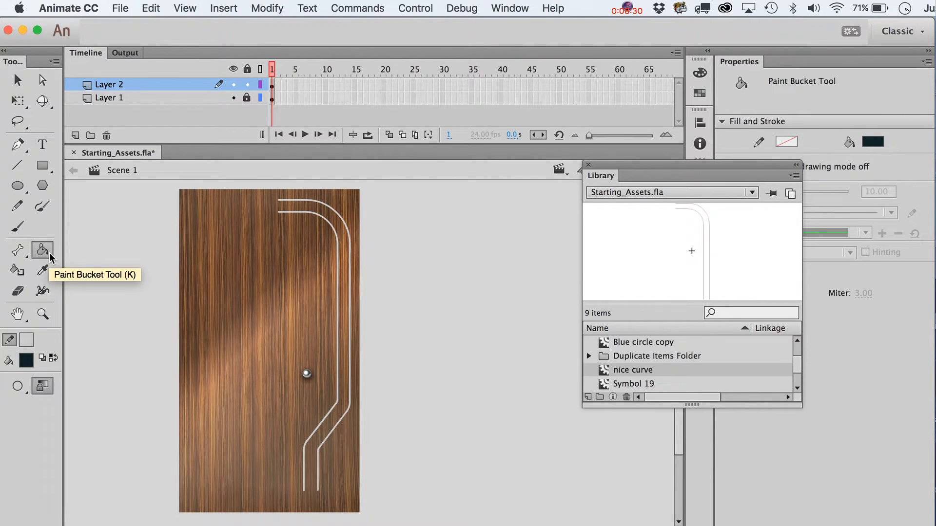
{"action": "left_click", "coordinate": [26, 391]}
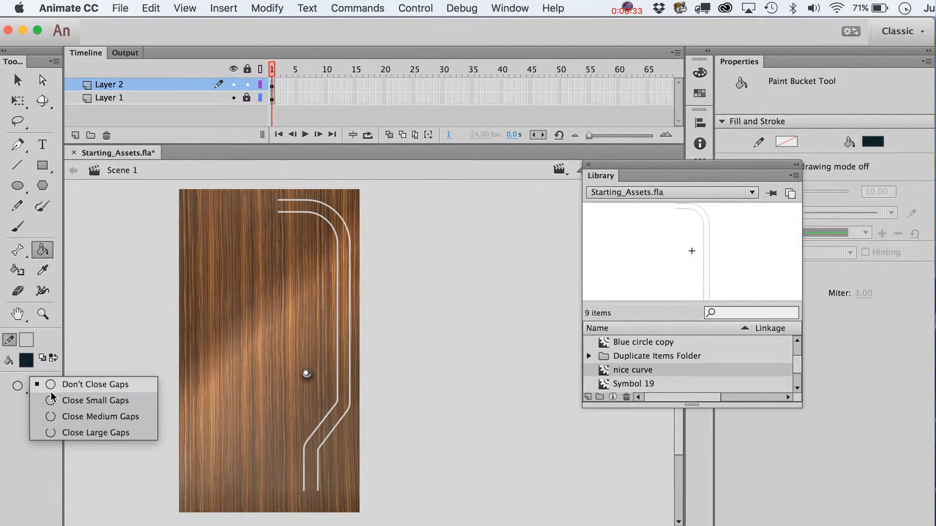
{"action": "left_click", "coordinate": [93, 433]}
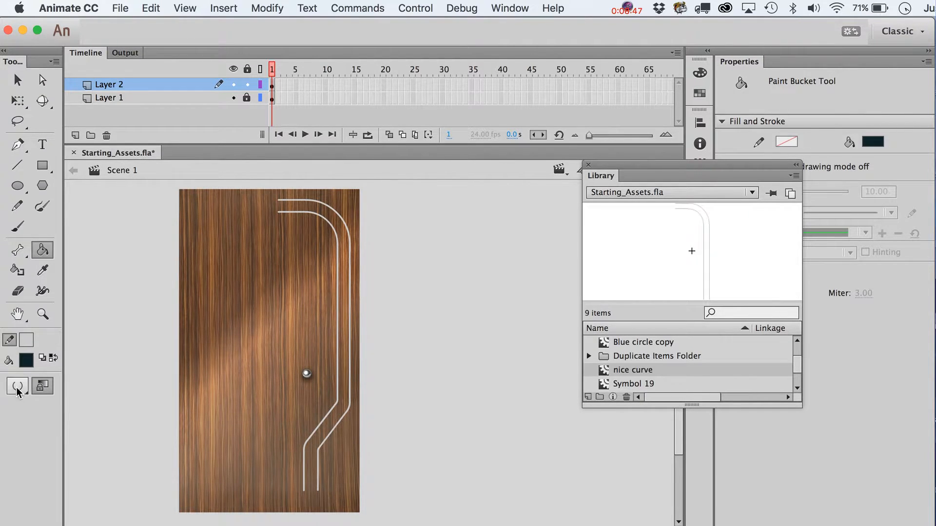
{"action": "left_click", "coordinate": [18, 386]}
{"action": "left_click", "coordinate": [44, 376]}
Step: Select the whole two-line track, from its upper curve to its lower vertical ends
{"action": "left_click", "coordinate": [17, 80]}
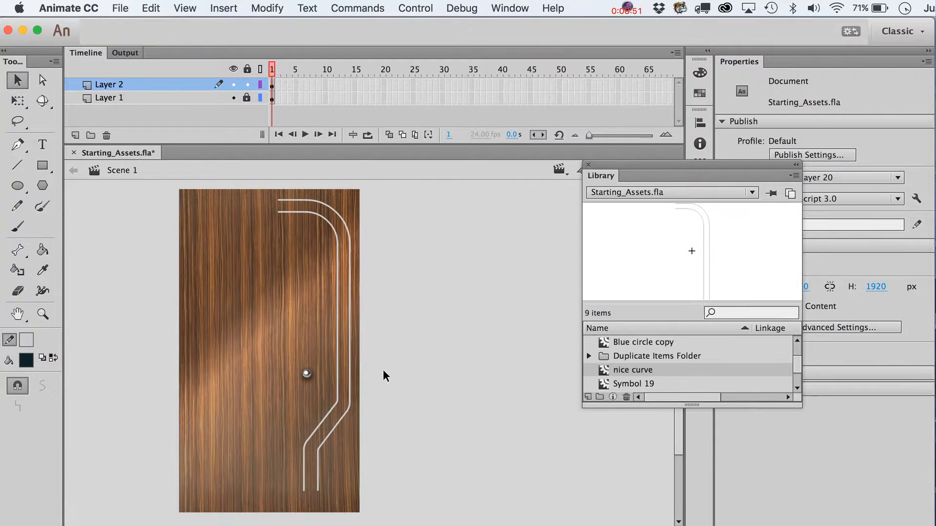
{"action": "left_click_drag", "start_coordinate": [272, 188], "coordinate": [385, 312]}
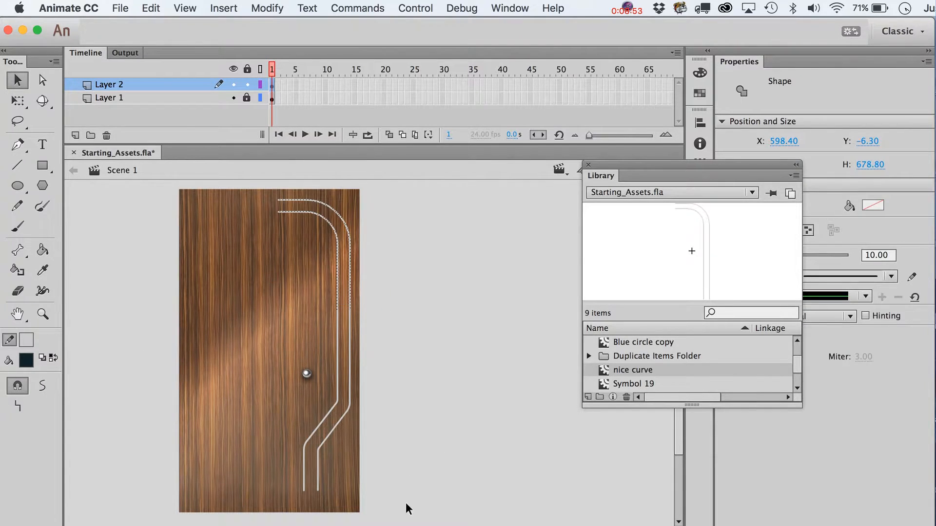
{"action": "left_click_drag", "start_coordinate": [391, 483], "coordinate": [322, 271]}
{"action": "left_click_drag", "start_coordinate": [429, 380], "coordinate": [279, 509]}
Step: Try moving the selected track 90 px upward and undo the move
{"action": "key", "text": "shift+Up"}
{"action": "key", "text": "shift+Up"}
{"action": "key", "text": "shift+Up"}
{"action": "key", "text": "shift+Up"}
{"action": "key", "text": "shift+Up"}
{"action": "key", "text": "shift+Up"}
{"action": "key", "text": "shift+Up"}
{"action": "key", "text": "shift+Up"}
{"action": "key", "text": "shift+Up"}
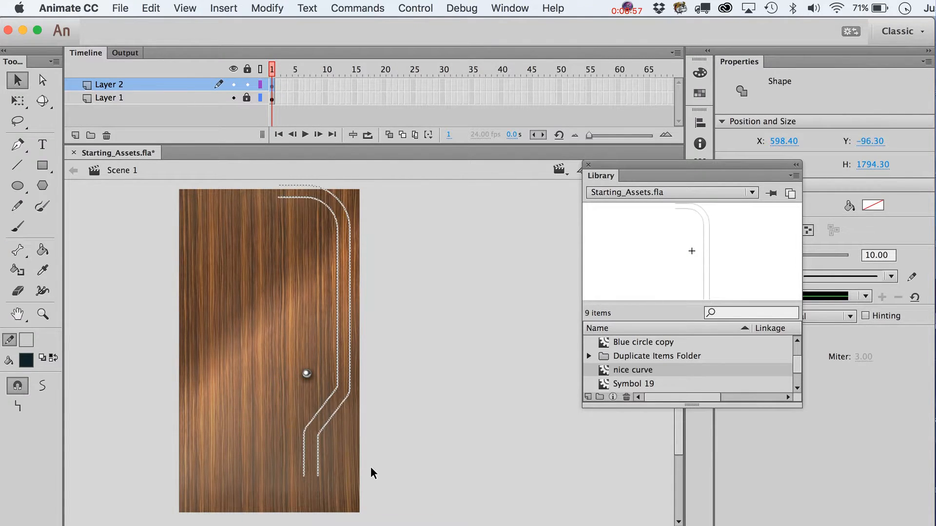
{"action": "key", "text": "super+z"}
Step: Scale the selected track to 90% with Scale and Rotate
{"action": "key", "text": "super+alt+s"}
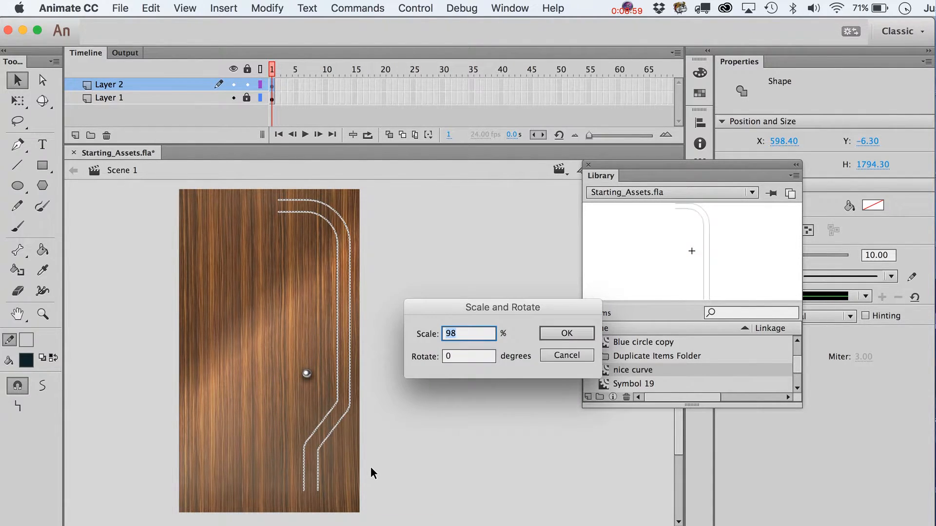
{"action": "type", "text": "90"}
{"action": "key", "text": "Return"}
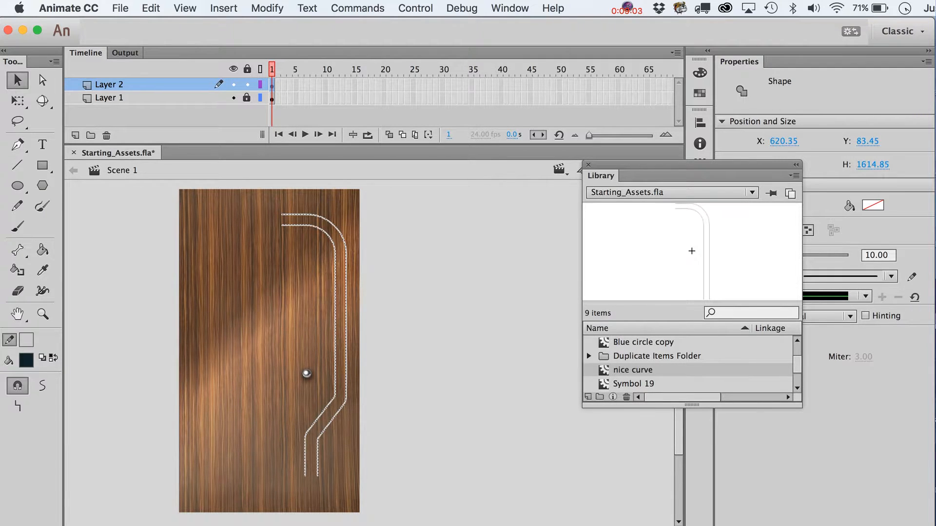
Step: Move the scaled track 90 px upward toward the board's upper edge
{"action": "key", "text": "shift+Up"}
{"action": "key", "text": "shift+Up"}
{"action": "key", "text": "shift+Up"}
{"action": "key", "text": "shift+Up"}
{"action": "key", "text": "shift+Up"}
{"action": "key", "text": "shift+Up"}
{"action": "key", "text": "shift+Up"}
{"action": "key", "text": "shift+Up"}
{"action": "key", "text": "shift+Up"}
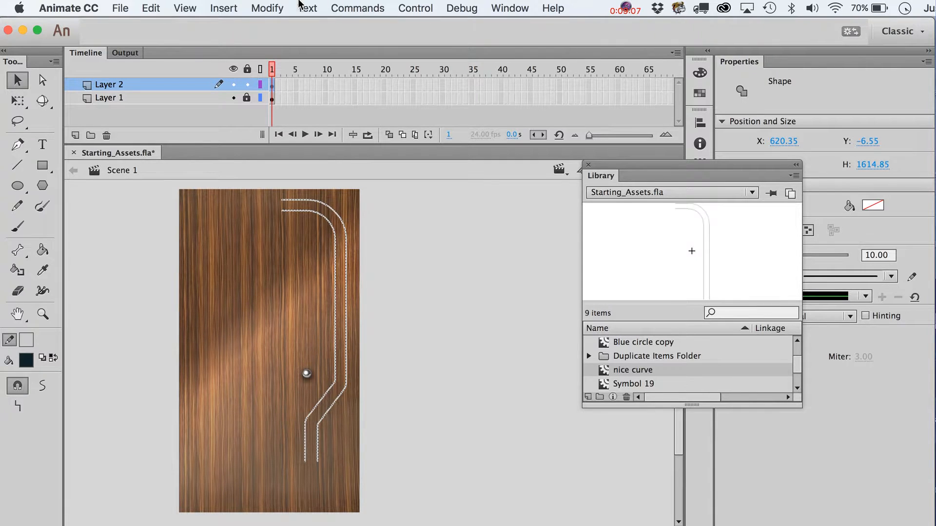
Step: Move the track back down by 90 px and undo its 90% scaling
{"action": "key", "text": "shift+Down"}
{"action": "key", "text": "shift+Down"}
{"action": "key", "text": "shift+Down"}
{"action": "key", "text": "shift+Down"}
{"action": "key", "text": "shift+Down"}
{"action": "key", "text": "shift+Down"}
{"action": "key", "text": "shift+Down"}
{"action": "key", "text": "shift+Down"}
{"action": "key", "text": "shift+Down"}
{"action": "key", "text": "super+z"}
Step: Scale the selected two-line track to 90% with Scale and Rotate
{"action": "left_click", "coordinate": [277, 4]}
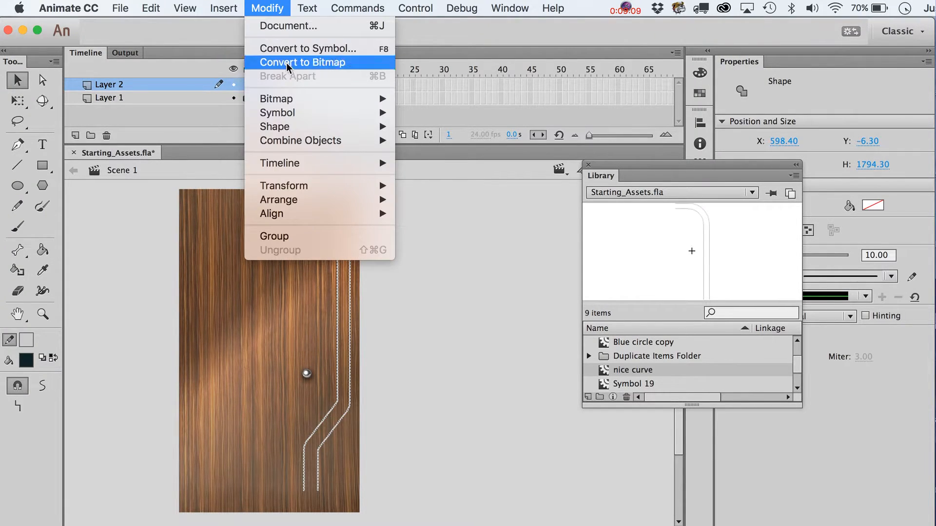
{"action": "mouse_move", "coordinate": [283, 118]}
{"action": "mouse_move", "coordinate": [296, 189]}
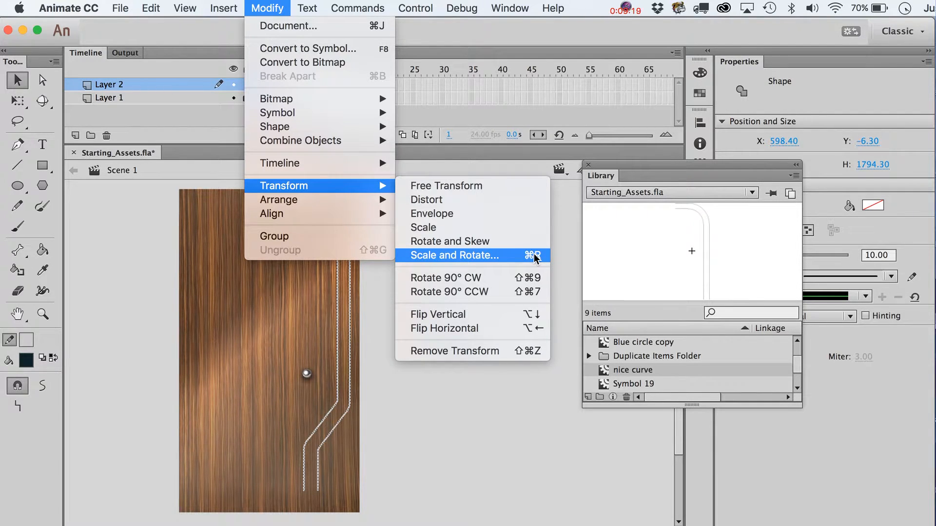
{"action": "mouse_move", "coordinate": [57, 8]}
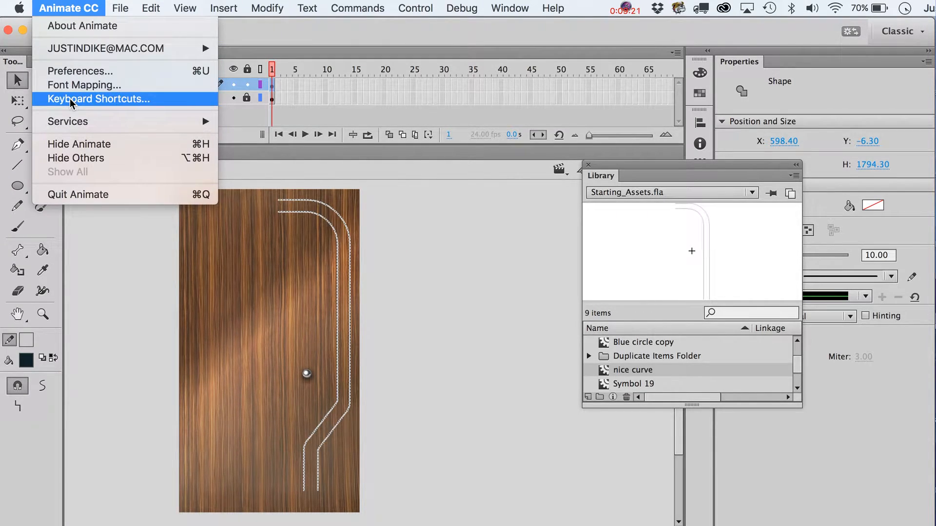
{"action": "left_click", "coordinate": [274, 6]}
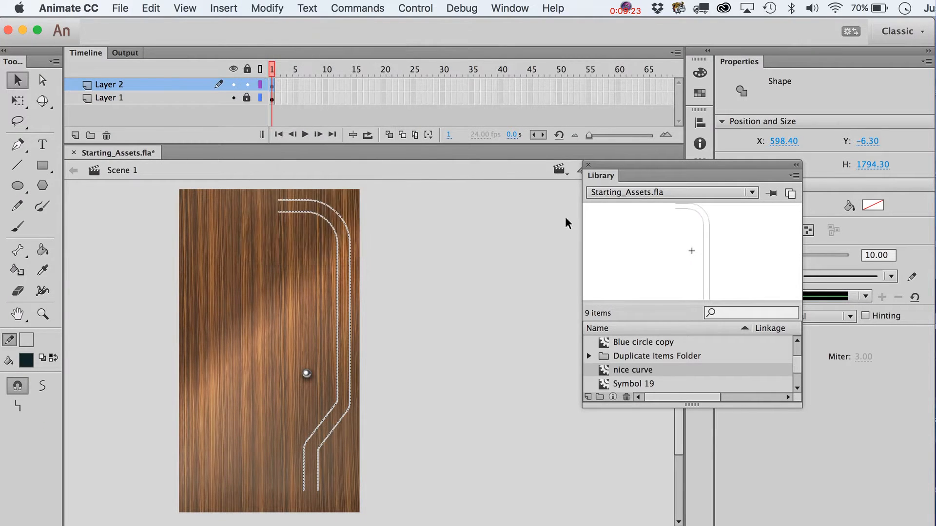
{"action": "key", "text": "alt+super+s"}
{"action": "key", "text": "Return"}
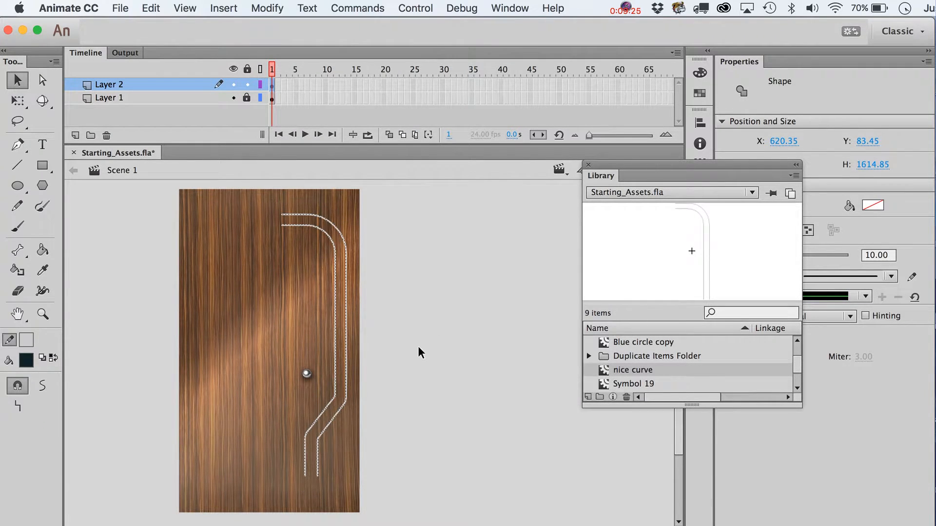
Step: Move the scaled track up and slightly right to X 633.85, Y -6.55
{"action": "key", "text": "shift+Up"}
{"action": "key", "text": "shift+Up"}
{"action": "key", "text": "shift+Right"}
{"action": "key", "text": "shift+Left"}
{"action": "key", "text": "Right"}
{"action": "key", "text": "Right"}
{"action": "key", "text": "Right"}
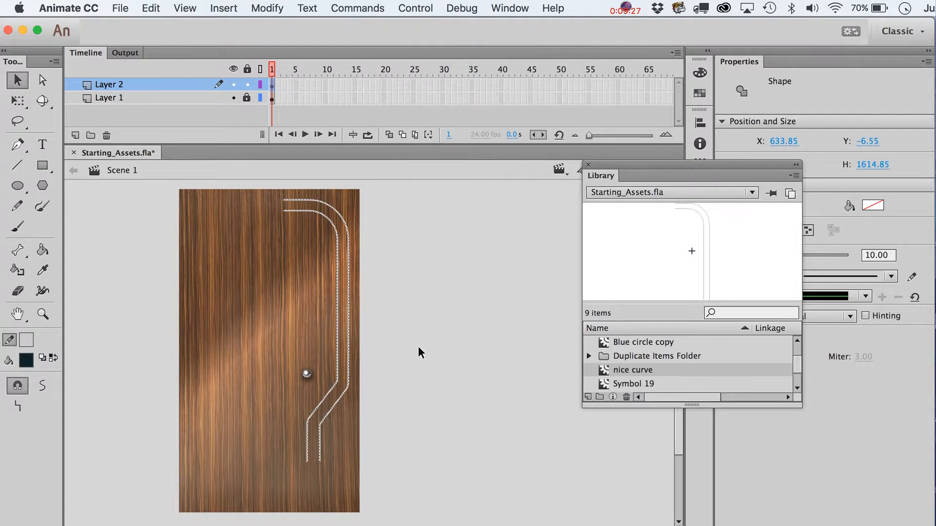
Step: Unlock Layer 1, cut the metal ball from it, and paste it in place on a new layer above Layer 2
{"action": "left_click", "coordinate": [42, 314]}
{"action": "left_click_drag", "start_coordinate": [263, 323], "coordinate": [397, 478]}
{"action": "key", "text": "v"}
{"action": "left_click", "coordinate": [397, 477]}
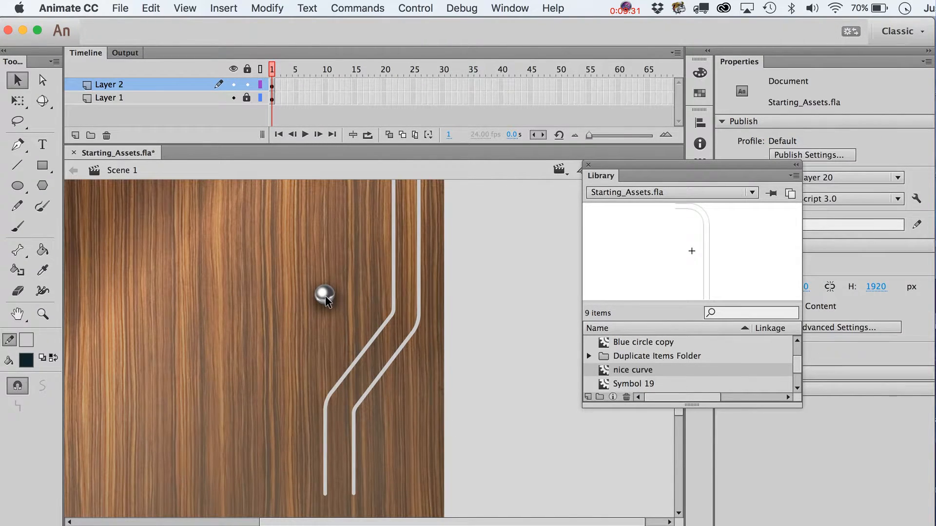
{"action": "left_click", "coordinate": [246, 98]}
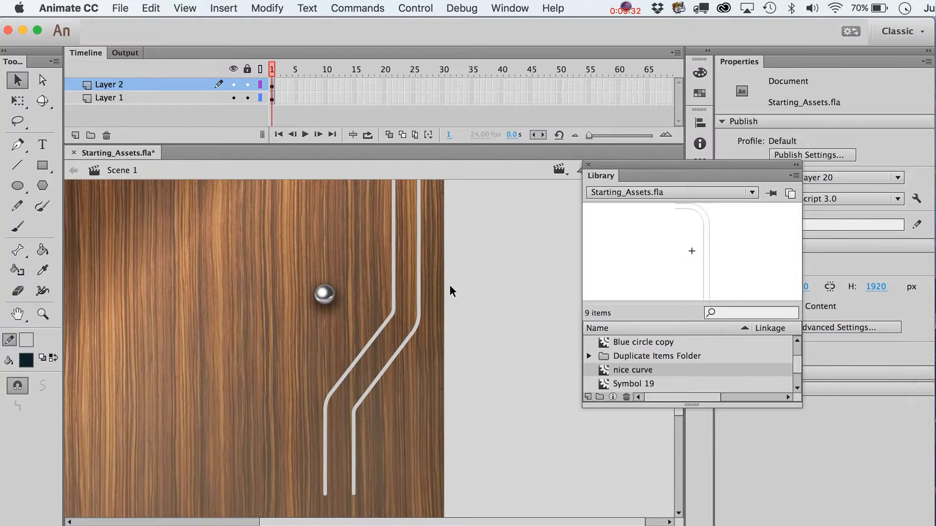
{"action": "left_click", "coordinate": [324, 293]}
{"action": "key", "text": "Delete"}
{"action": "left_click", "coordinate": [104, 85]}
{"action": "left_click", "coordinate": [76, 136]}
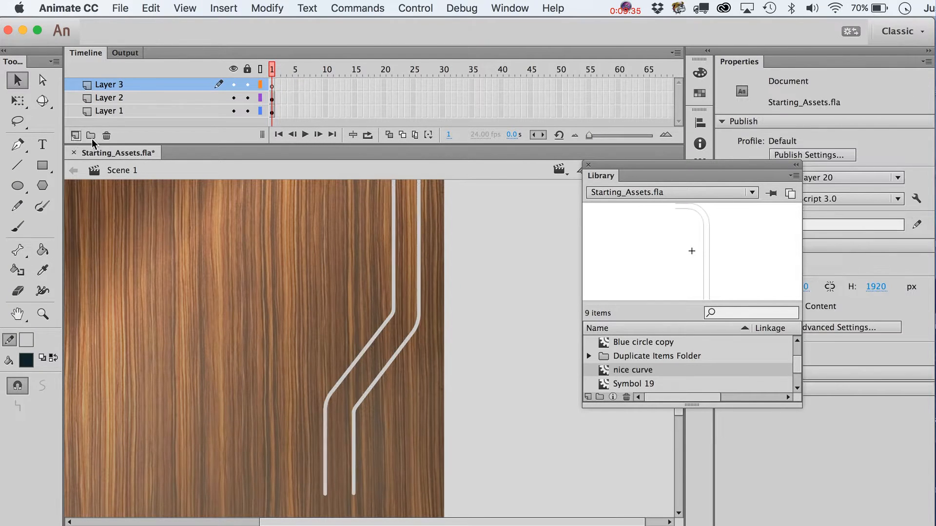
{"action": "key", "text": "super+shift+v"}
Step: Move the ball between the two track lines just above the diagonal bend to test its fit
{"action": "left_click_drag", "start_coordinate": [382, 347], "coordinate": [419, 264]}
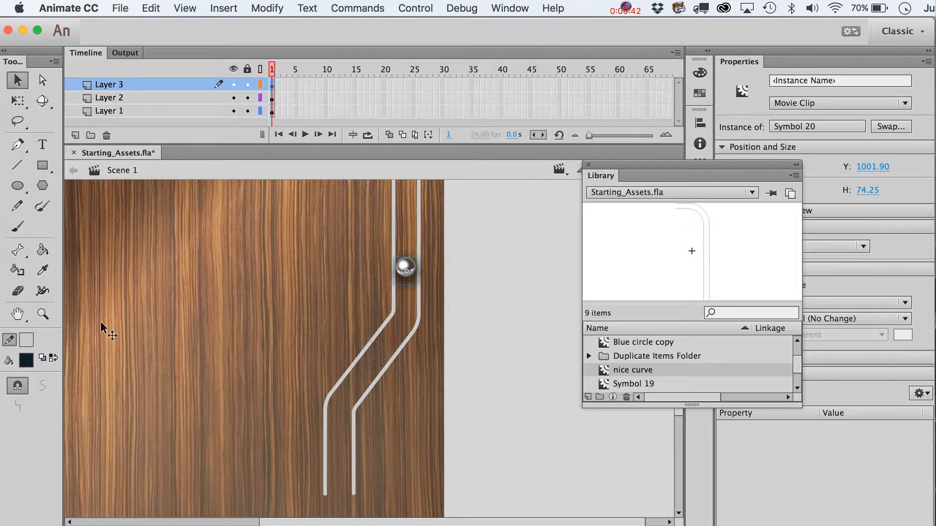
{"action": "left_click", "coordinate": [43, 314]}
{"action": "left_click", "coordinate": [384, 363], "text": "alt"}
{"action": "key", "text": "v"}
{"action": "scroll", "coordinate": [461, 362], "scroll_direction": "up", "scroll_amount": 5}
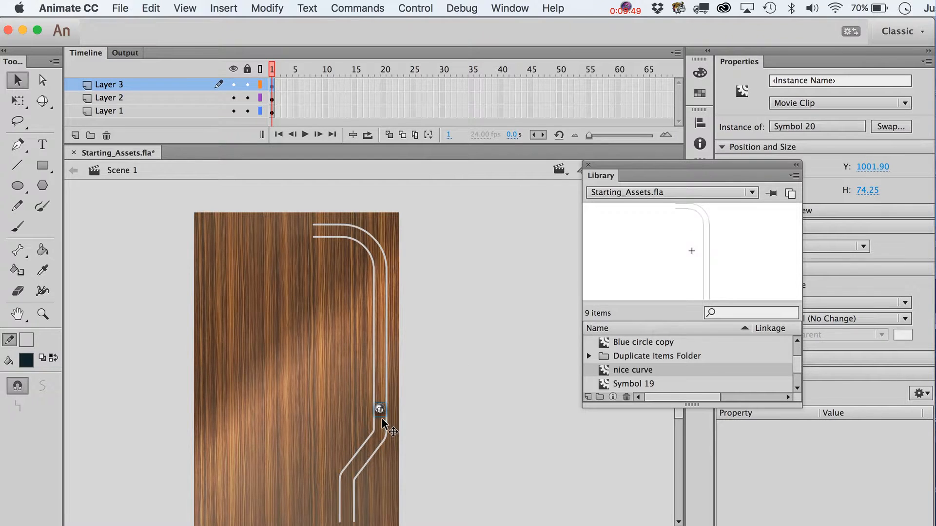
{"action": "scroll", "coordinate": [384, 393], "scroll_direction": "down", "scroll_amount": 2}
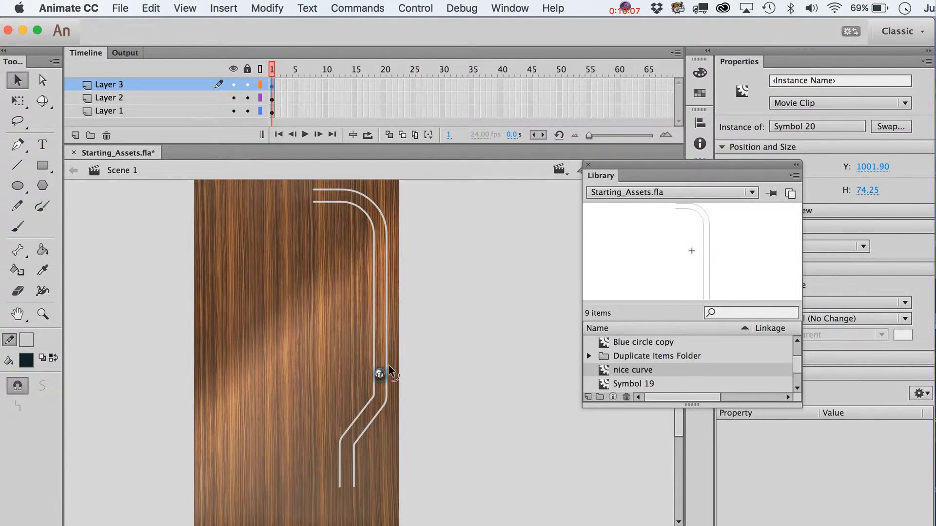
Step: Move the ball out of the track onto the open wood beside the inner line
{"action": "left_click", "coordinate": [467, 355]}
{"action": "left_click", "coordinate": [380, 375]}
{"action": "left_click", "coordinate": [420, 432]}
{"action": "left_click_drag", "start_coordinate": [379, 374], "coordinate": [328, 354]}
{"action": "left_click", "coordinate": [463, 397]}
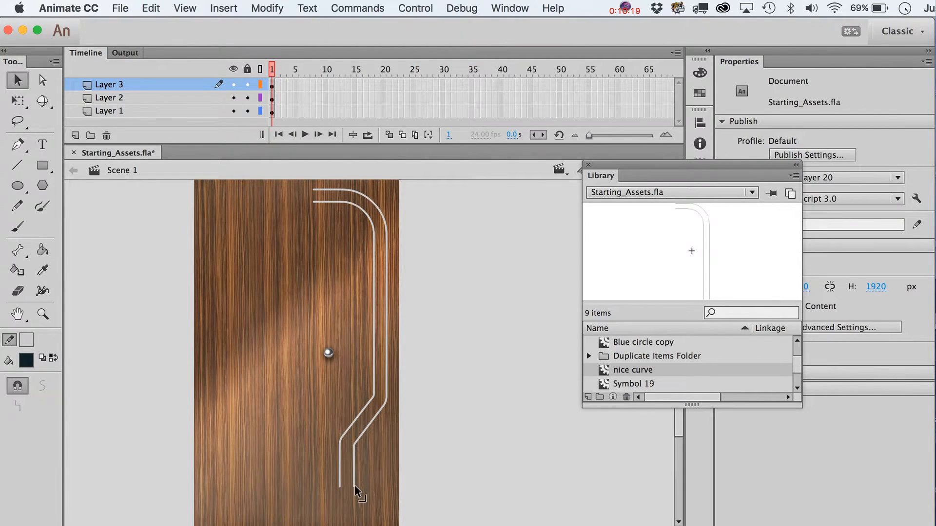
Step: Flip both track lines horizontally and move them along the board's left edge to X 80.80
{"action": "double_click", "coordinate": [384, 388]}
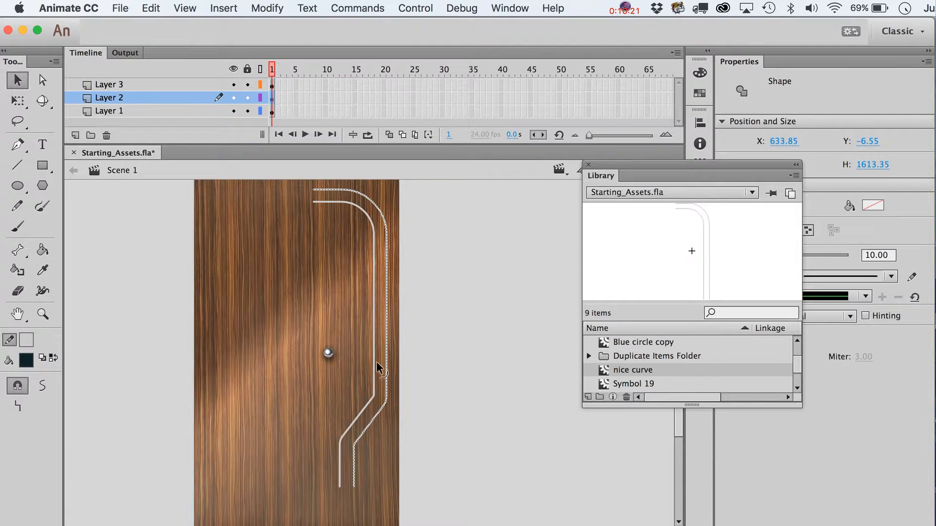
{"action": "key", "text": "shift+Left"}
{"action": "key", "text": "shift+Left"}
{"action": "key", "text": "shift+Left"}
{"action": "key", "text": "shift+Left"}
{"action": "key", "text": "shift+Left"}
{"action": "key", "text": "shift+Left"}
{"action": "key", "text": "shift+Left"}
{"action": "key", "text": "shift+Left"}
{"action": "key", "text": "shift+Left"}
{"action": "key", "text": "shift+Left"}
{"action": "key", "text": "shift+Left"}
{"action": "key", "text": "shift+Left"}
{"action": "key", "text": "shift+Left"}
{"action": "key", "text": "shift+Left"}
{"action": "key", "text": "shift+Left"}
{"action": "key", "text": "shift+Left"}
{"action": "key", "text": "shift+Left"}
{"action": "key", "text": "shift+Left"}
{"action": "key", "text": "shift+Left"}
{"action": "key", "text": "shift+Left"}
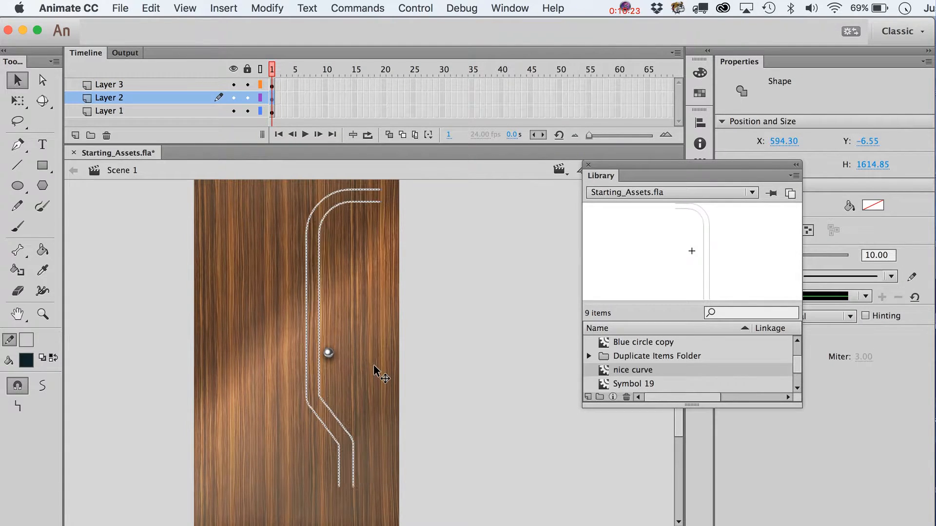
{"action": "key", "text": "shift+Left"}
{"action": "key", "text": "shift+Left"}
{"action": "key", "text": "shift+Left"}
{"action": "key", "text": "shift+Left"}
{"action": "key", "text": "shift+Left"}
{"action": "key", "text": "shift+Left"}
{"action": "key", "text": "shift+Left"}
{"action": "key", "text": "shift+Left"}
{"action": "key", "text": "shift+Left"}
{"action": "key", "text": "shift+Left"}
{"action": "key", "text": "shift+Left"}
{"action": "key", "text": "shift+Left"}
{"action": "key", "text": "shift+Left"}
{"action": "key", "text": "shift+Left"}
{"action": "key", "text": "shift+Left"}
{"action": "key", "text": "shift+Left"}
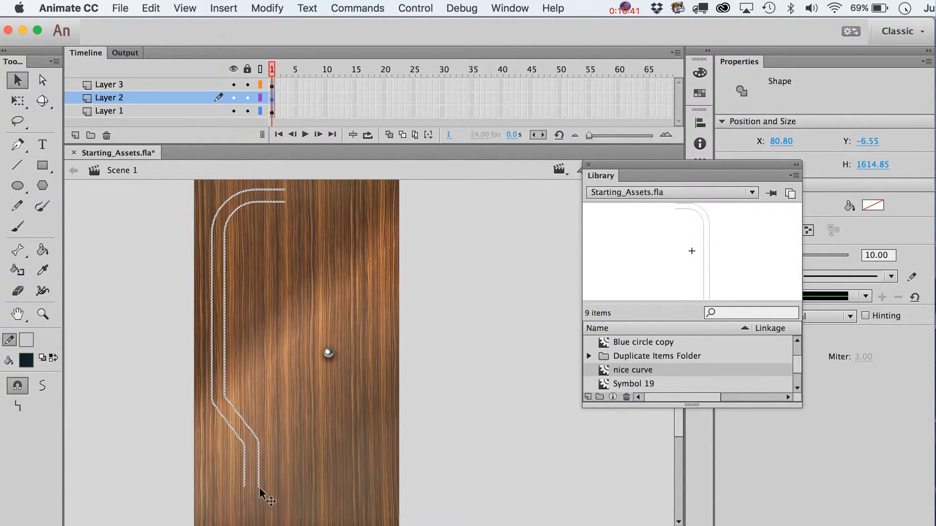
{"action": "scroll", "coordinate": [261, 493], "scroll_direction": "down", "scroll_amount": 3}
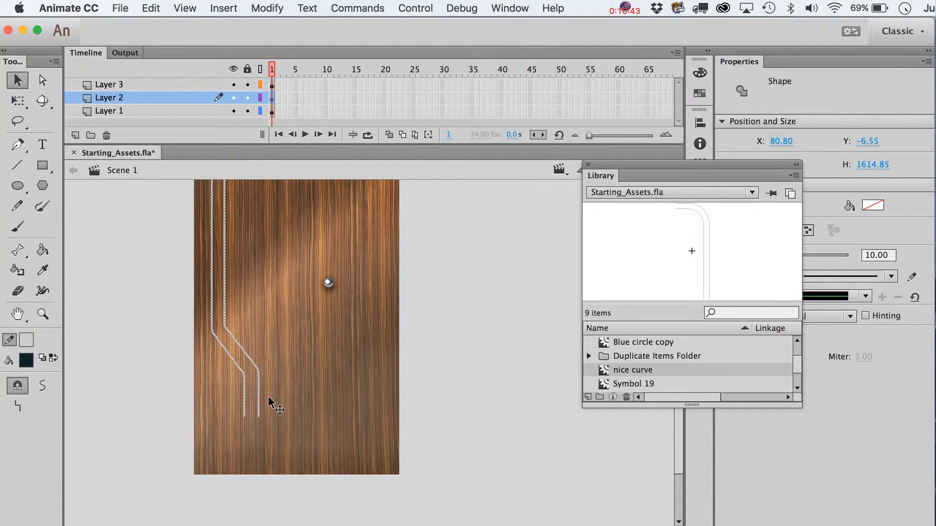
{"action": "scroll", "coordinate": [349, 359], "scroll_direction": "up", "scroll_amount": 4}
{"action": "scroll", "coordinate": [349, 359], "scroll_direction": "down", "scroll_amount": 3}
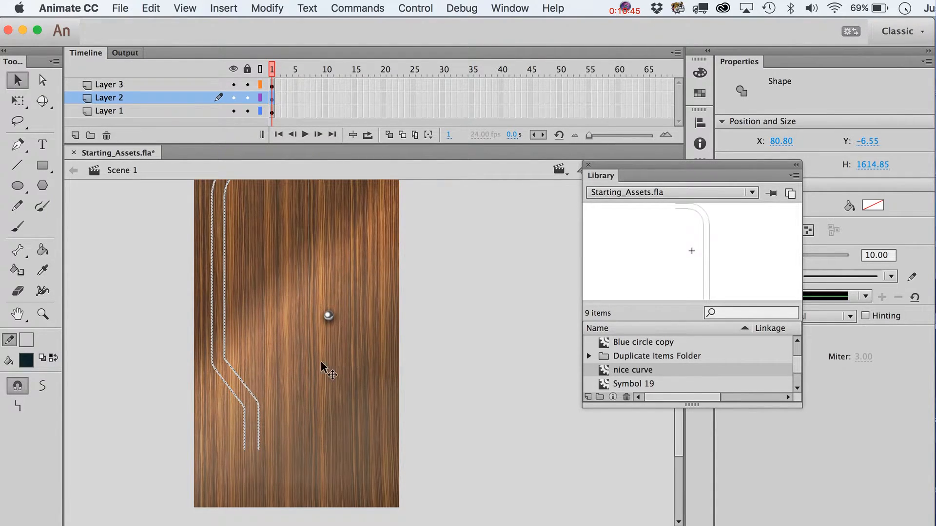
Step: Flip the track lines horizontally again and move them back along the board's right edge to X 641.65
{"action": "left_click", "coordinate": [185, 395]}
{"action": "double_click", "coordinate": [260, 391]}
{"action": "key", "text": "super+shift+h"}
{"action": "key", "text": "shift+Right"}
{"action": "key", "text": "shift+Right"}
{"action": "key", "text": "shift+Right"}
{"action": "key", "text": "shift+Right"}
{"action": "key", "text": "shift+Right"}
{"action": "key", "text": "shift+Right"}
{"action": "key", "text": "shift+Right"}
{"action": "key", "text": "shift+Right"}
{"action": "key", "text": "shift+Right"}
{"action": "key", "text": "shift+Right"}
{"action": "key", "text": "shift+Right"}
{"action": "key", "text": "shift+Right"}
{"action": "key", "text": "shift+Right"}
{"action": "key", "text": "shift+Right"}
{"action": "key", "text": "shift+Right"}
{"action": "key", "text": "shift+Right"}
{"action": "key", "text": "shift+Right"}
{"action": "key", "text": "shift+Right"}
{"action": "key", "text": "shift+Right"}
{"action": "key", "text": "shift+Right"}
{"action": "key", "text": "shift+Right"}
{"action": "key", "text": "shift+Right"}
{"action": "key", "text": "shift+Right"}
{"action": "key", "text": "shift+Right"}
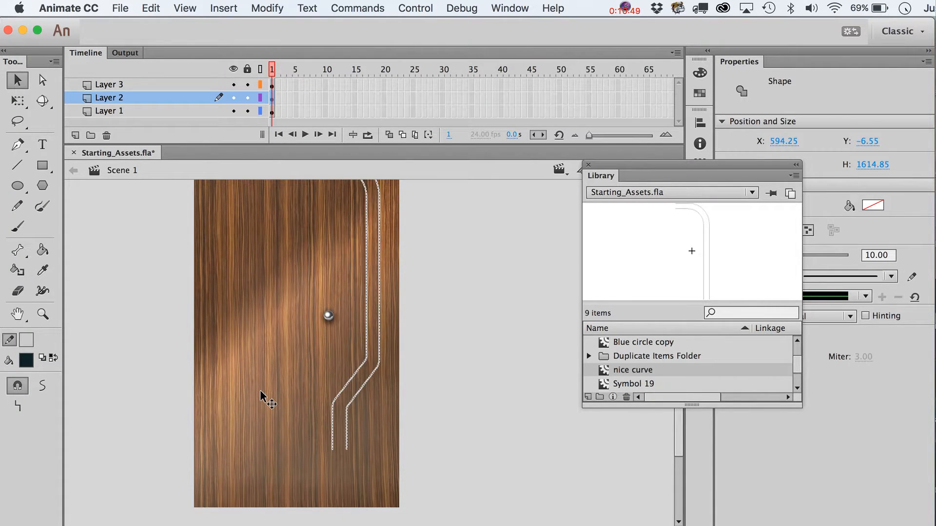
{"action": "key", "text": "Right"}
{"action": "key", "text": "Right"}
{"action": "key", "text": "Right"}
{"action": "key", "text": "Right"}
{"action": "key", "text": "Right"}
{"action": "key", "text": "Right"}
{"action": "key", "text": "Right"}
{"action": "key", "text": "Right"}
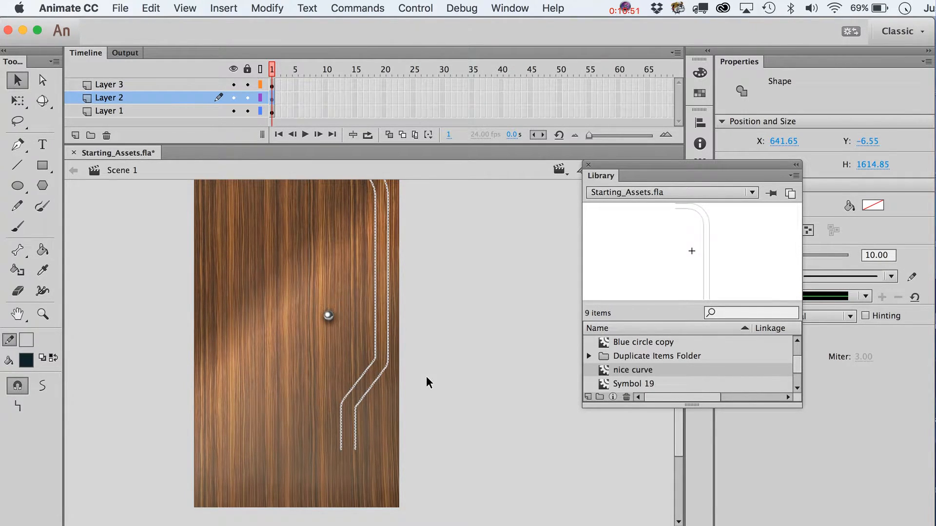
Step: Convert the selected track lines to a movie clip symbol named "rails"
{"action": "key", "text": "F8"}
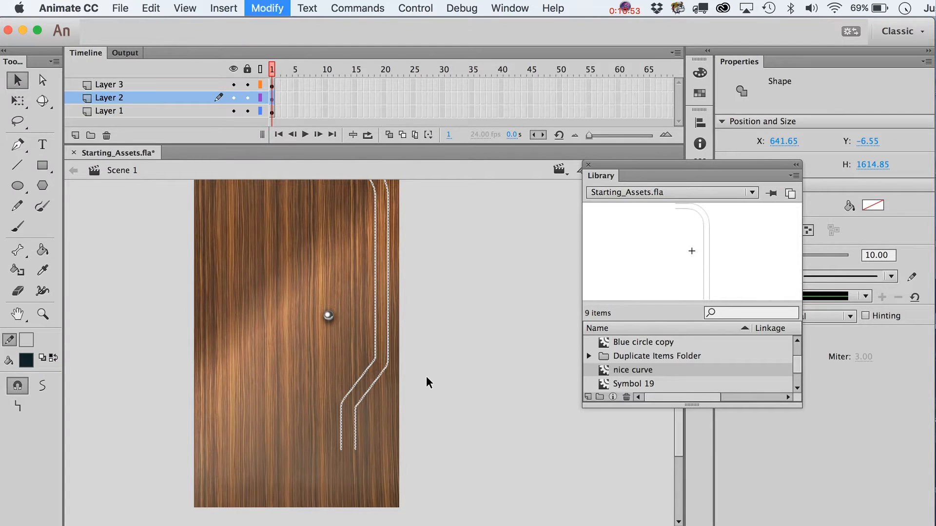
{"action": "type", "text": "rails"}
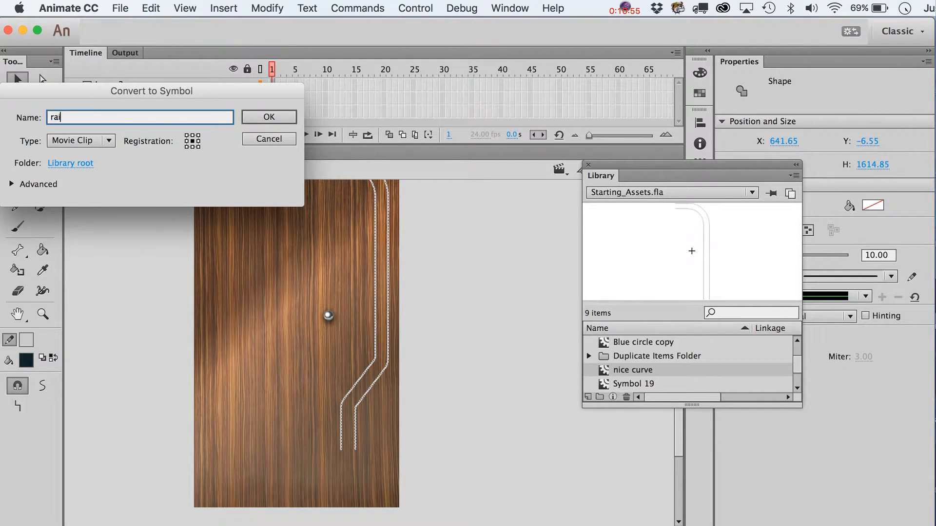
{"action": "key", "text": "Return"}
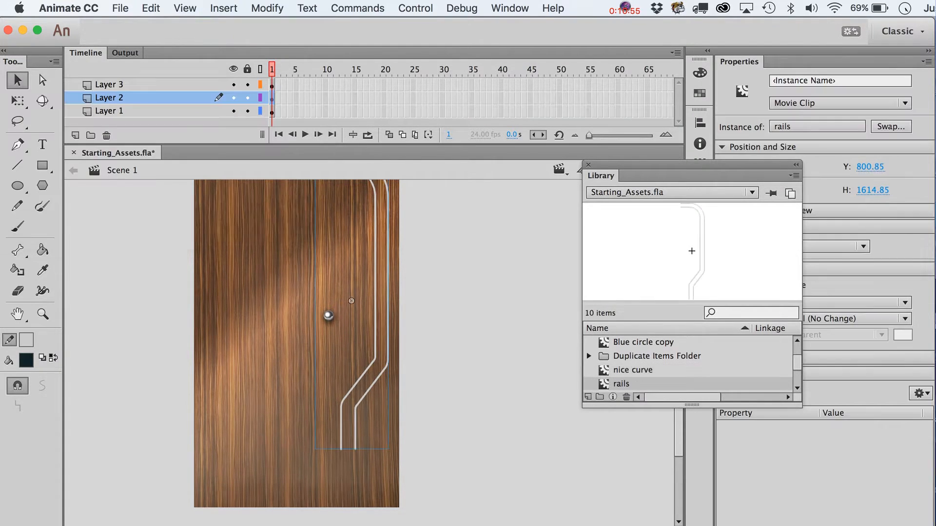
Step: Close the Library and add a Bevel filter to the rails instance
{"action": "left_click", "coordinate": [589, 165]}
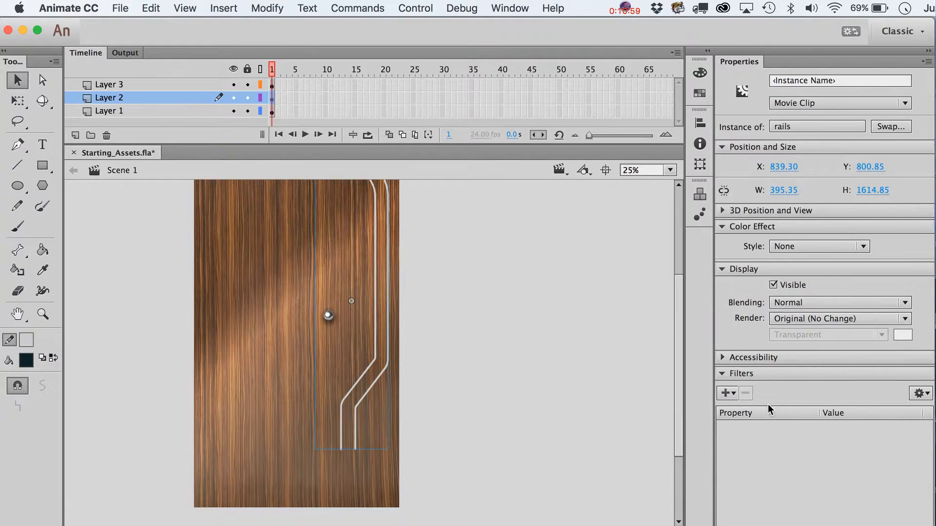
{"action": "left_click", "coordinate": [726, 393]}
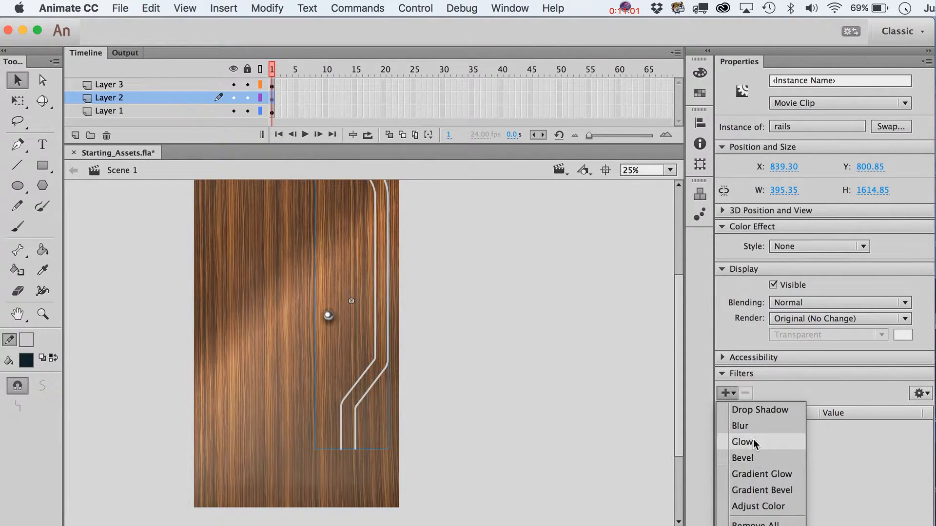
{"action": "left_click", "coordinate": [758, 459]}
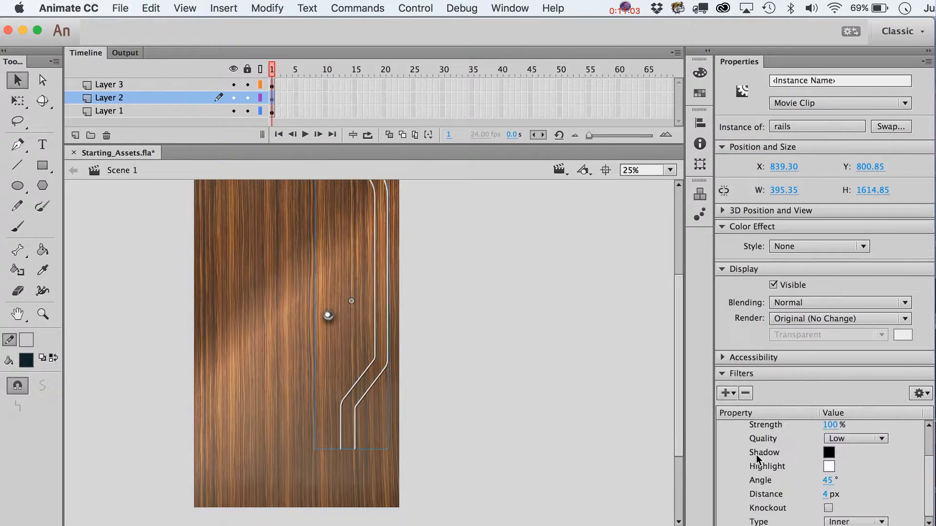
{"action": "scroll", "coordinate": [524, 409], "scroll_direction": "up", "scroll_amount": 3}
{"action": "left_click", "coordinate": [522, 409]}
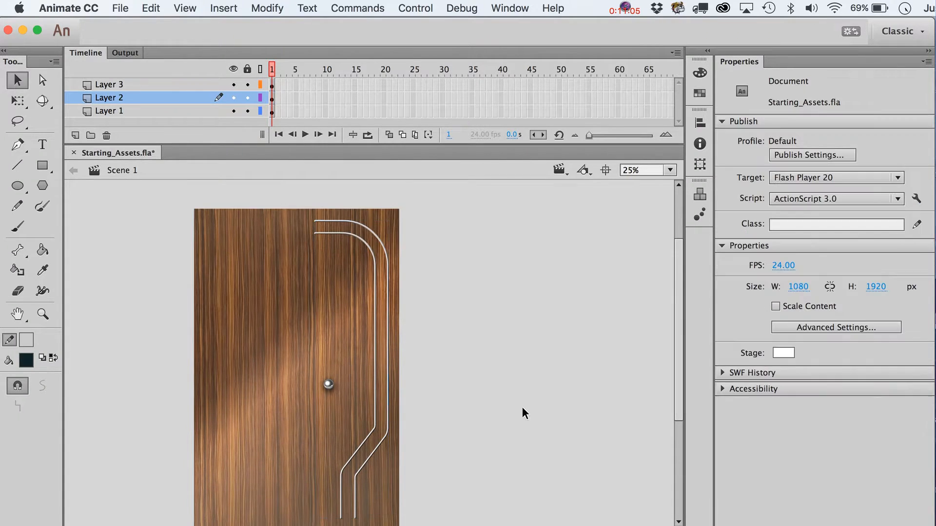
Step: Examine the bevelled rails up close, from the upper curve down to their lower ends
{"action": "left_click", "coordinate": [43, 315]}
{"action": "left_click_drag", "start_coordinate": [317, 214], "coordinate": [411, 315]}
{"action": "key", "text": "v"}
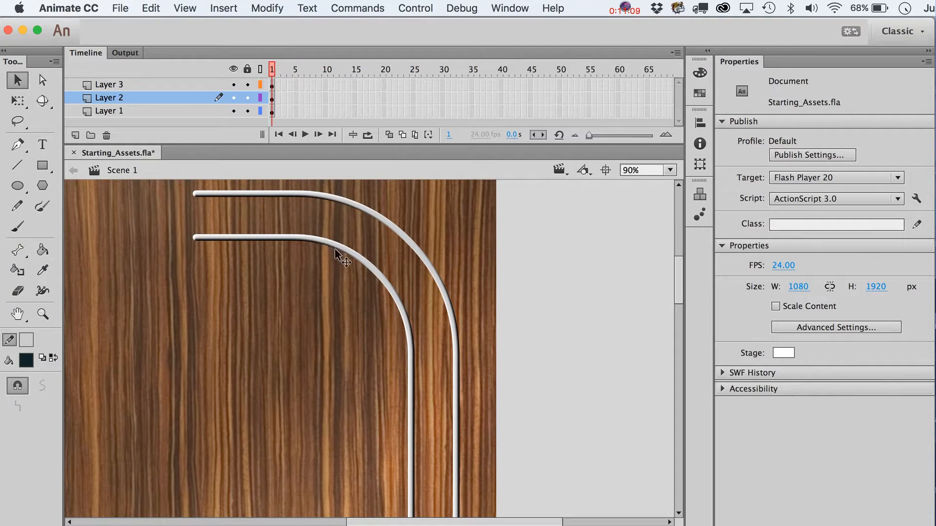
{"action": "scroll", "coordinate": [349, 277], "scroll_direction": "down", "scroll_amount": 3}
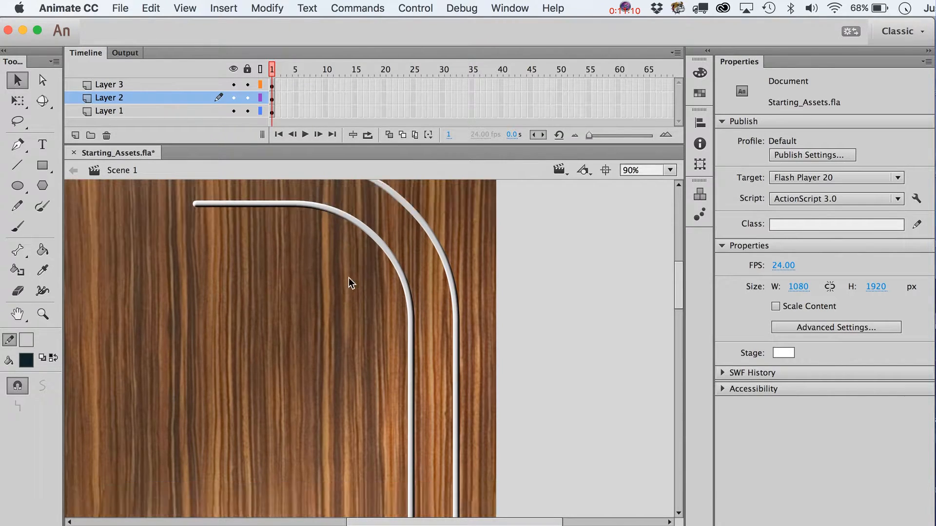
{"action": "scroll", "coordinate": [349, 277], "scroll_direction": "down", "scroll_amount": 10}
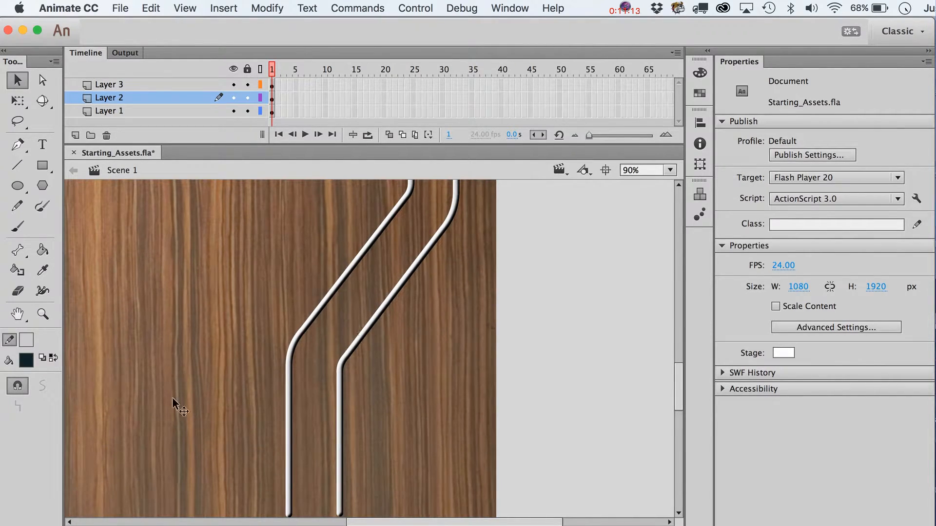
{"action": "left_click", "coordinate": [41, 318]}
{"action": "left_click", "coordinate": [351, 379], "text": "alt"}
{"action": "key", "text": "v"}
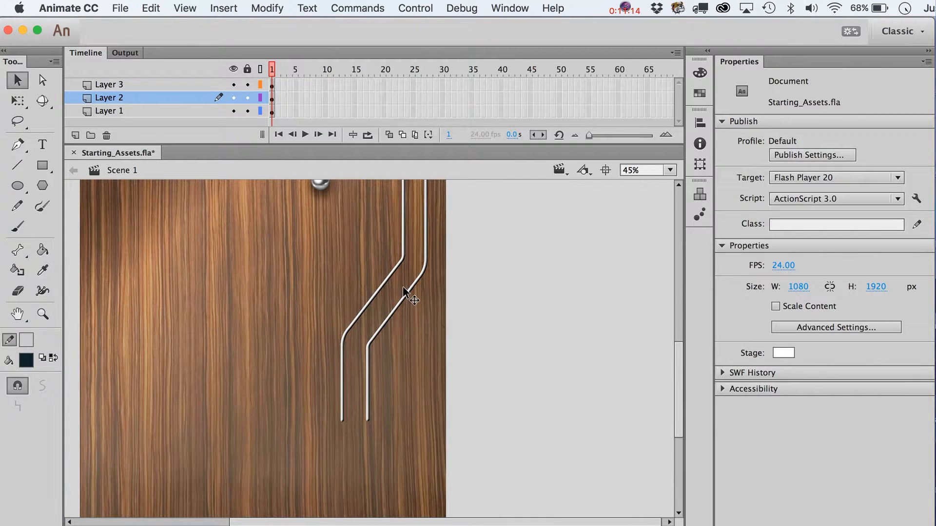
Step: Duplicate the rails instance and move the copy up and right to X 966.70, Y 1338.80
{"action": "left_click", "coordinate": [405, 293]}
{"action": "key", "text": "super+v"}
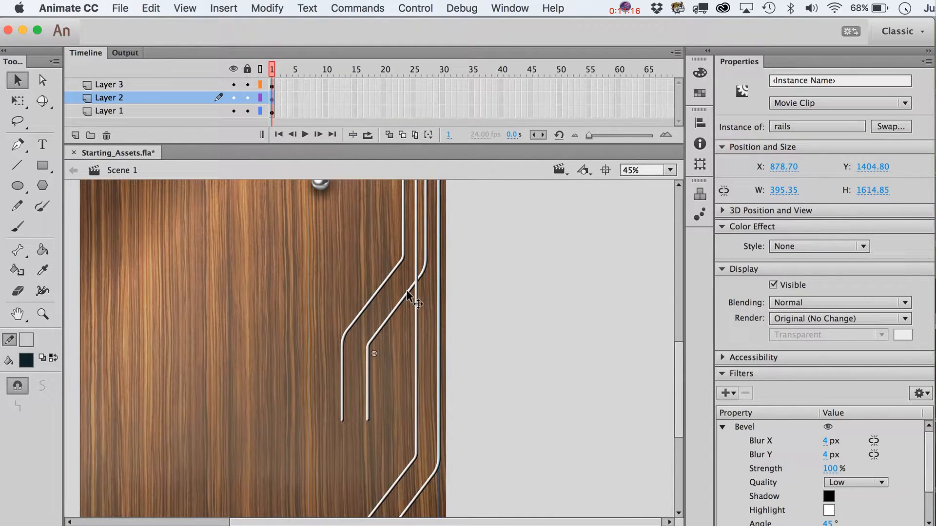
{"action": "key", "text": "shift+Up"}
{"action": "key", "text": "shift+Up"}
{"action": "key", "text": "shift+Up"}
{"action": "key", "text": "shift+Right"}
{"action": "key", "text": "shift+Right"}
{"action": "key", "text": "shift+Right"}
{"action": "key", "text": "shift+Right"}
{"action": "scroll", "coordinate": [406, 292], "scroll_direction": "up", "scroll_amount": 10}
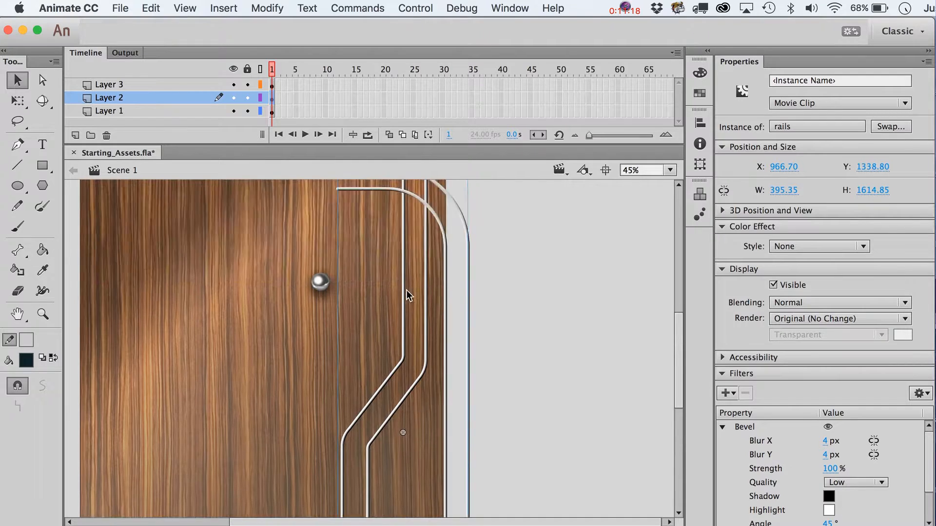
{"action": "scroll", "coordinate": [393, 412], "scroll_direction": "down", "scroll_amount": 2}
Step: Lock Layer 1 with the wood background and move the rails copy straight up to X 966.70, Y 833.85
{"action": "left_click", "coordinate": [382, 422]}
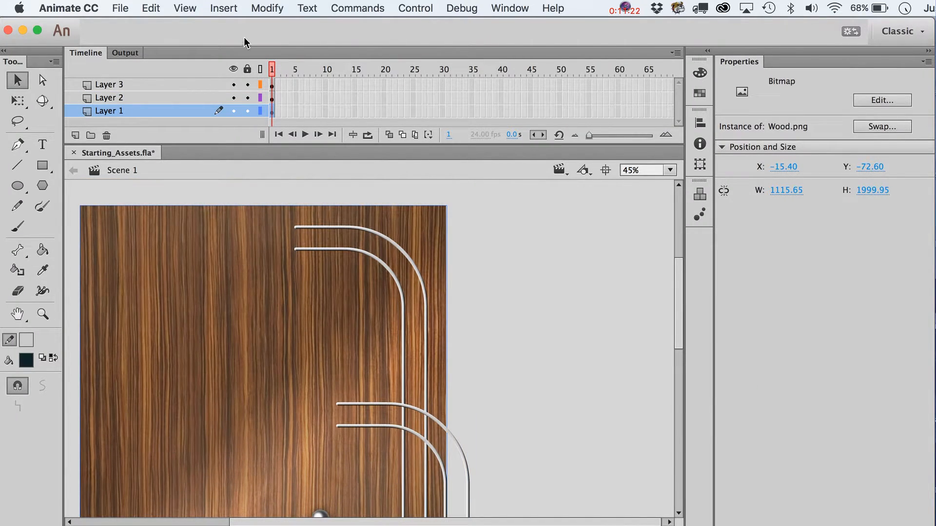
{"action": "left_click", "coordinate": [248, 111]}
{"action": "left_click_drag", "start_coordinate": [387, 426], "coordinate": [381, 266]}
Step: Send the rails copy backward so that it sits behind the original rails
{"action": "left_click", "coordinate": [285, 6]}
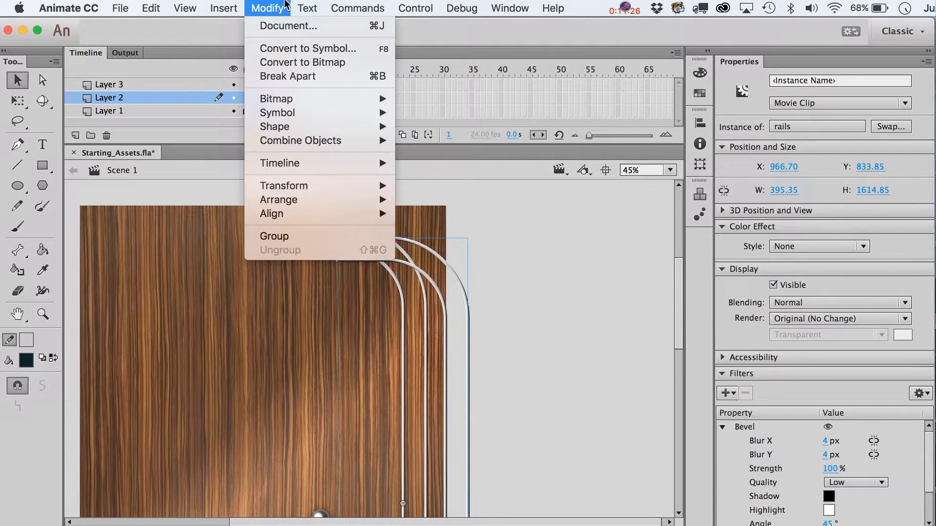
{"action": "left_click", "coordinate": [286, 4]}
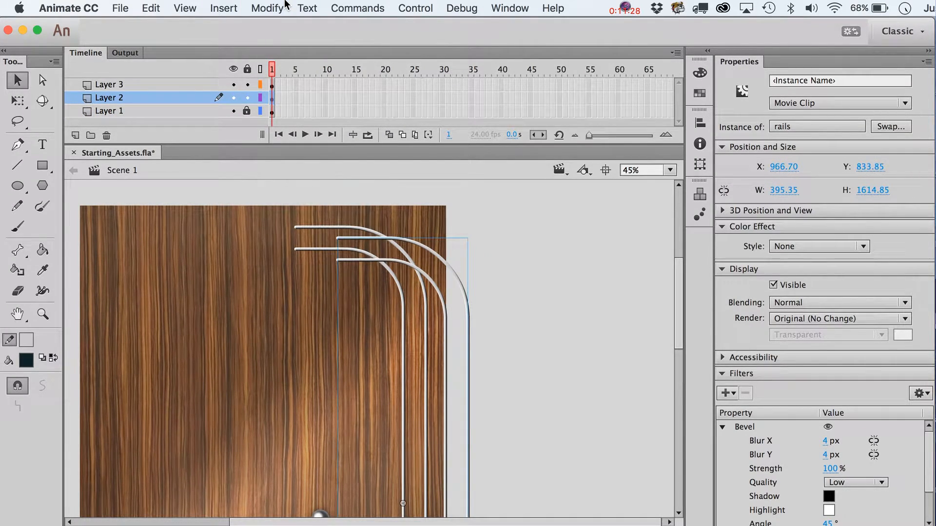
{"action": "left_click", "coordinate": [286, 5]}
{"action": "mouse_move", "coordinate": [297, 201]}
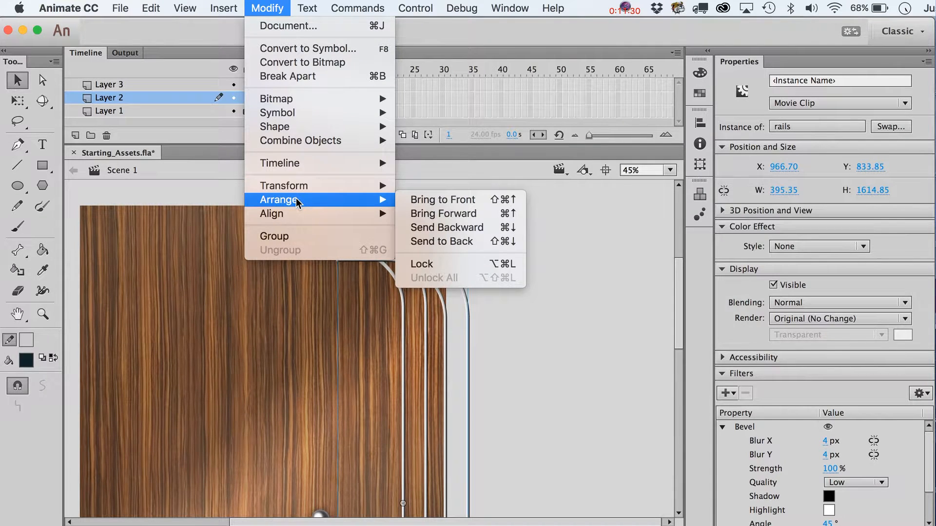
{"action": "left_click", "coordinate": [442, 229]}
Step: Nudge the rails copy up and left to X 878.70, Y 811.85
{"action": "key", "text": "shift+Up"}
{"action": "key", "text": "shift+Left"}
{"action": "key", "text": "shift+Left"}
{"action": "key", "text": "shift+Left"}
{"action": "key", "text": "shift+Left"}
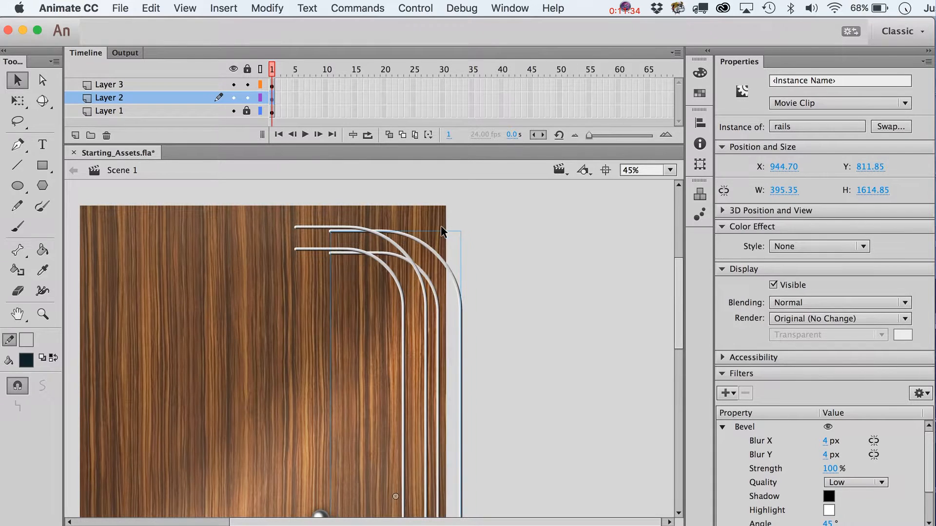
Step: Apply a Tint color effect in black to the rails copy
{"action": "left_click", "coordinate": [802, 249]}
{"action": "left_click", "coordinate": [801, 296]}
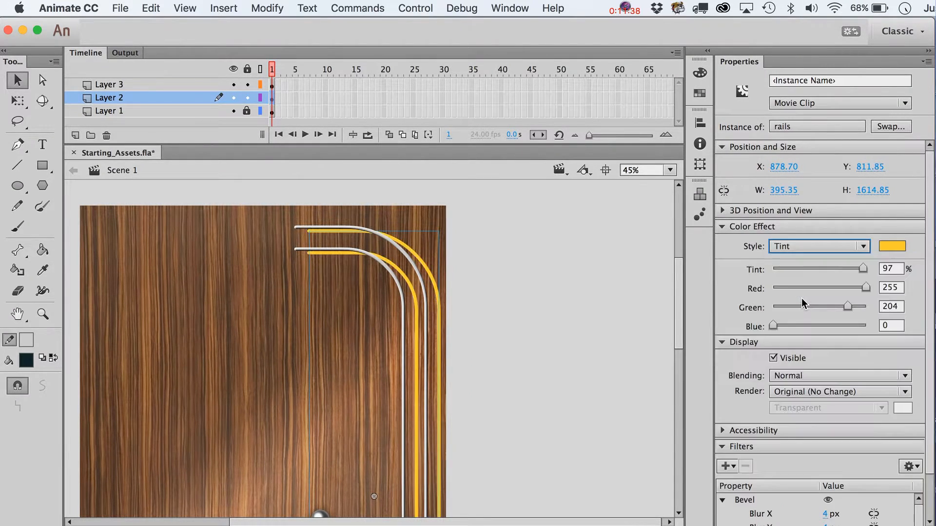
{"action": "left_click", "coordinate": [892, 246]}
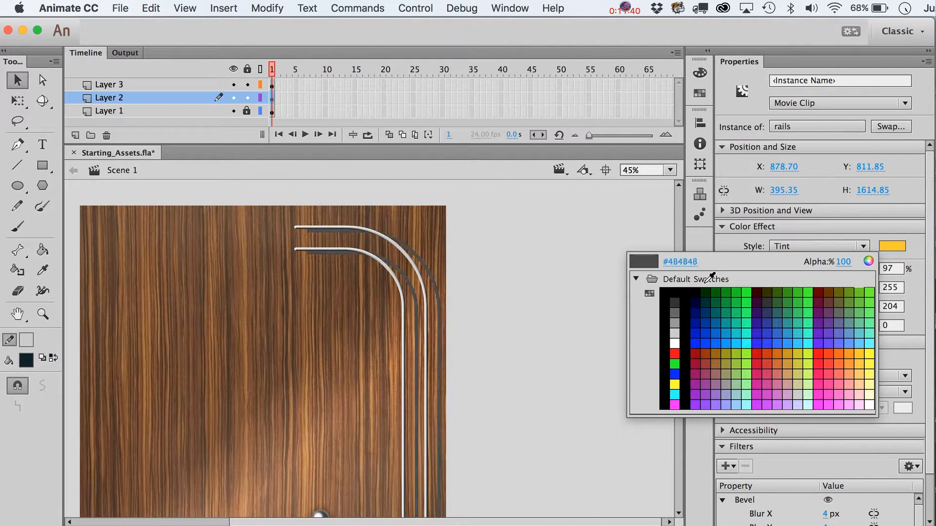
{"action": "left_click", "coordinate": [677, 293]}
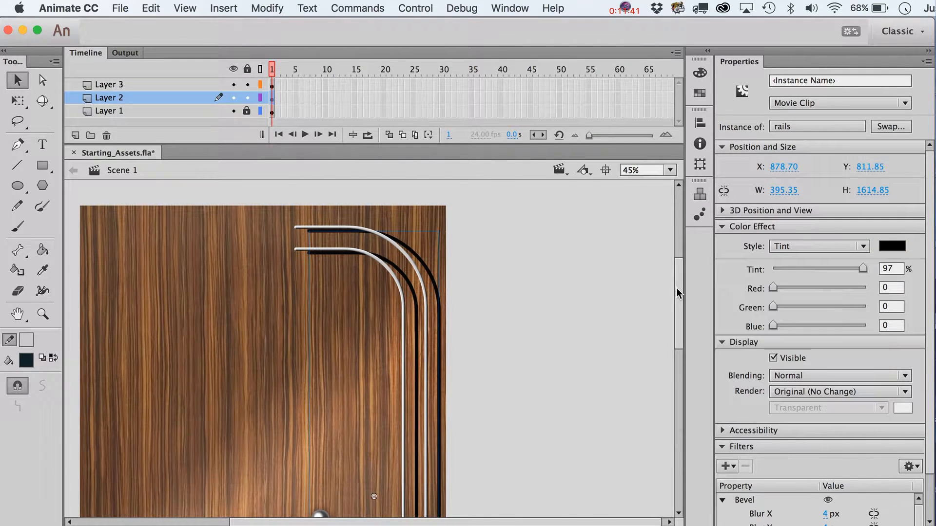
Step: Switch the rails copy's color effect to Advanced and lower its alpha to 32%
{"action": "left_click", "coordinate": [784, 248]}
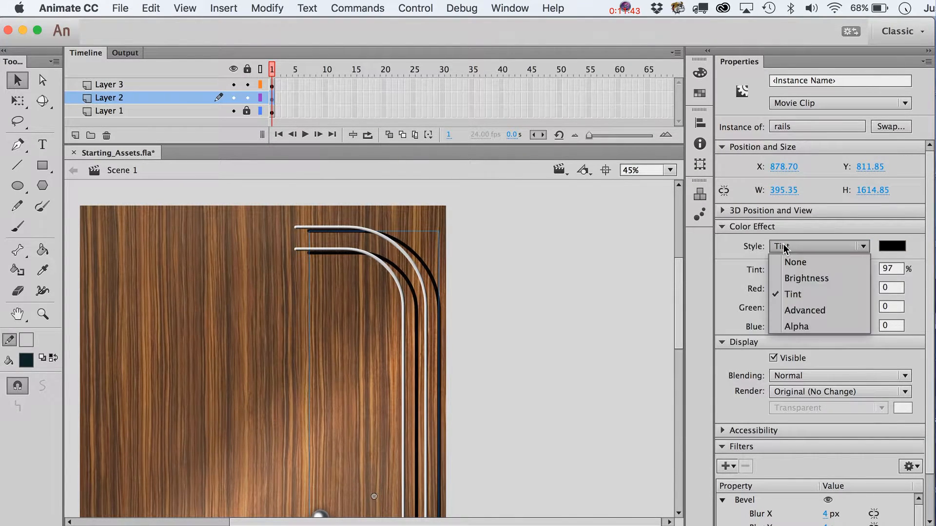
{"action": "left_click", "coordinate": [796, 312]}
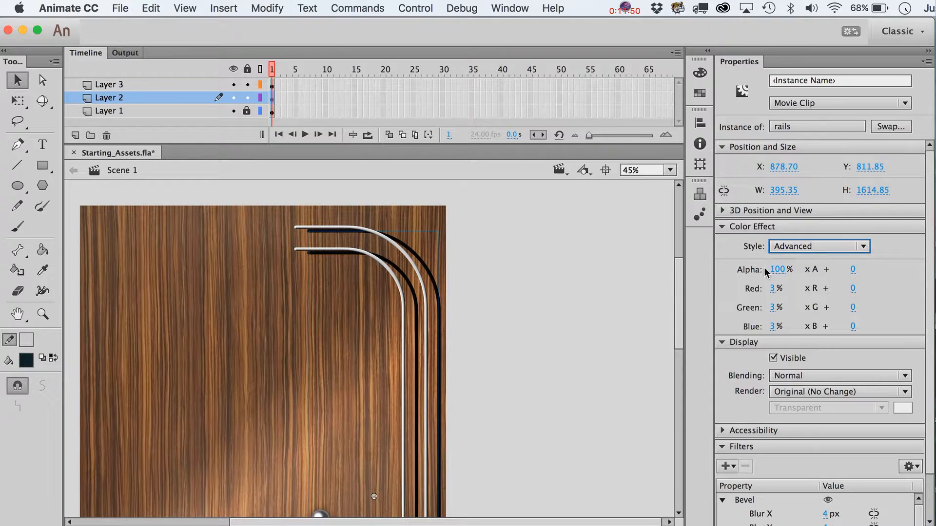
{"action": "left_click_drag", "start_coordinate": [775, 269], "coordinate": [731, 275]}
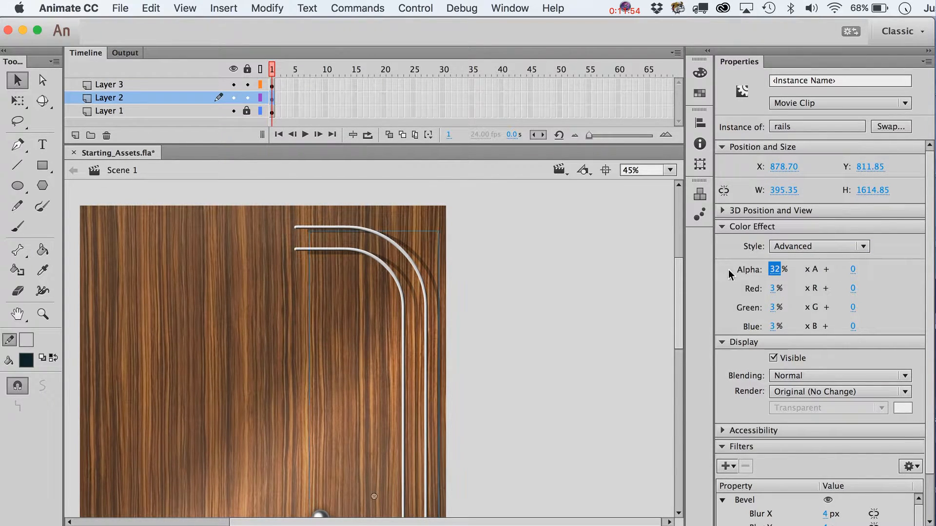
Step: Move the semi-transparent rails copy down to X 880.40, Y 847.40 and check it against the original rails
{"action": "left_click", "coordinate": [440, 301]}
{"action": "left_click_drag", "start_coordinate": [440, 300], "coordinate": [435, 325]}
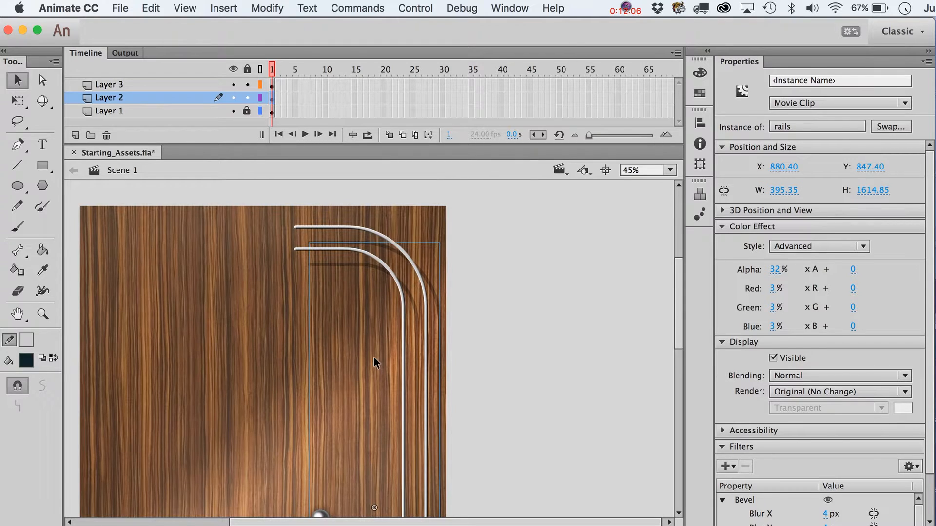
{"action": "scroll", "coordinate": [374, 356], "scroll_direction": "down", "scroll_amount": 10}
{"action": "scroll", "coordinate": [373, 356], "scroll_direction": "up", "scroll_amount": 15}
{"action": "scroll", "coordinate": [373, 355], "scroll_direction": "down", "scroll_amount": 5}
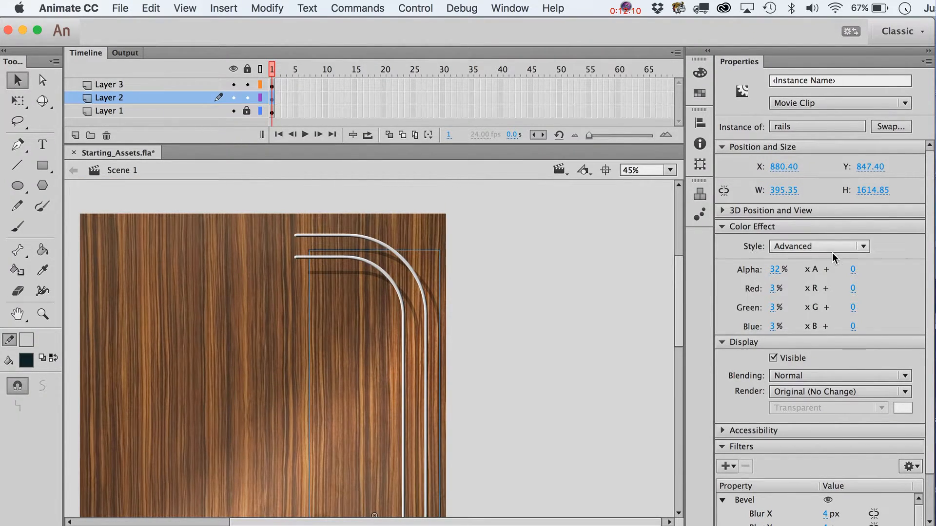
Step: Raise the rails copy's alpha to 44% and add a Blur filter to it
{"action": "left_click", "coordinate": [778, 277]}
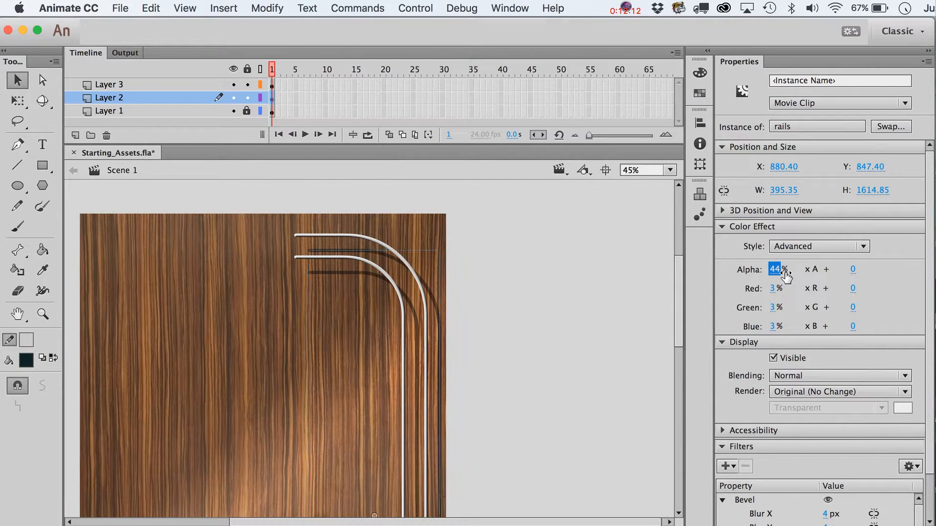
{"action": "left_click", "coordinate": [723, 229]}
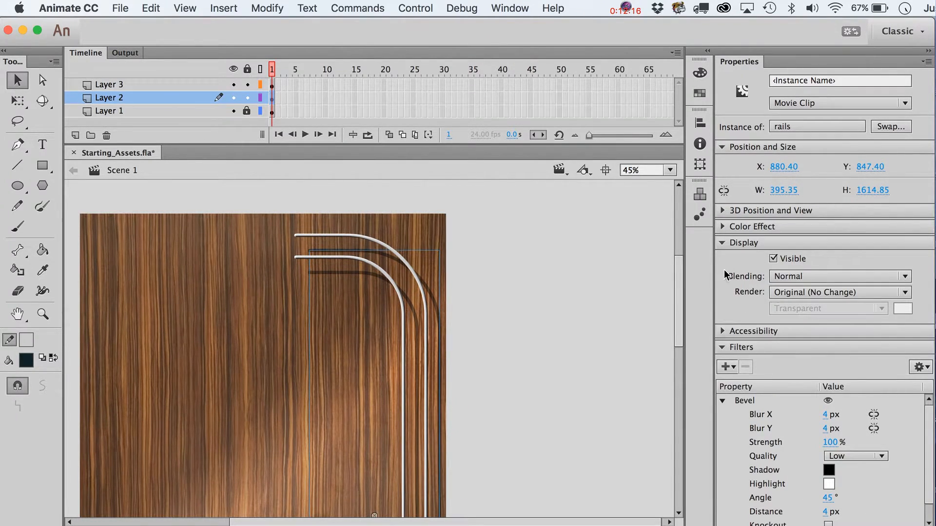
{"action": "left_click", "coordinate": [723, 243]}
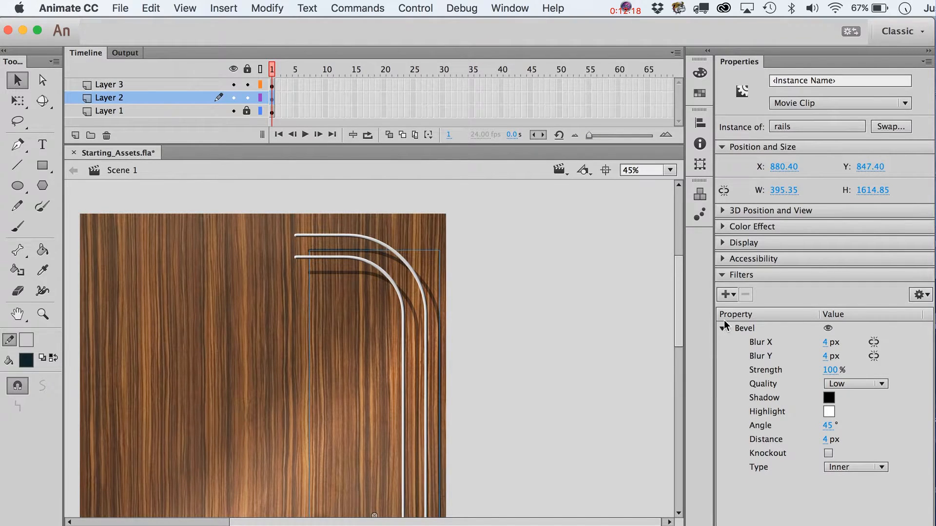
{"action": "left_click", "coordinate": [727, 294]}
{"action": "left_click", "coordinate": [754, 326]}
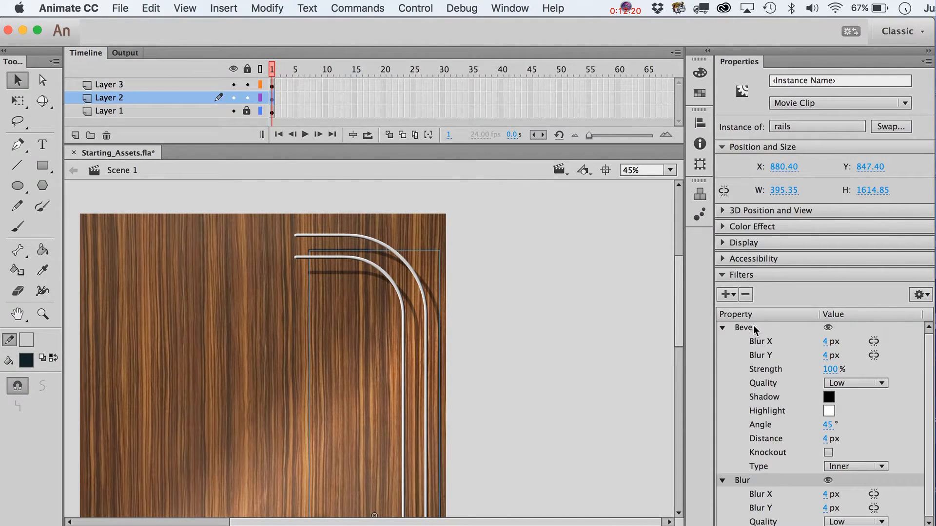
{"action": "left_click", "coordinate": [722, 328]}
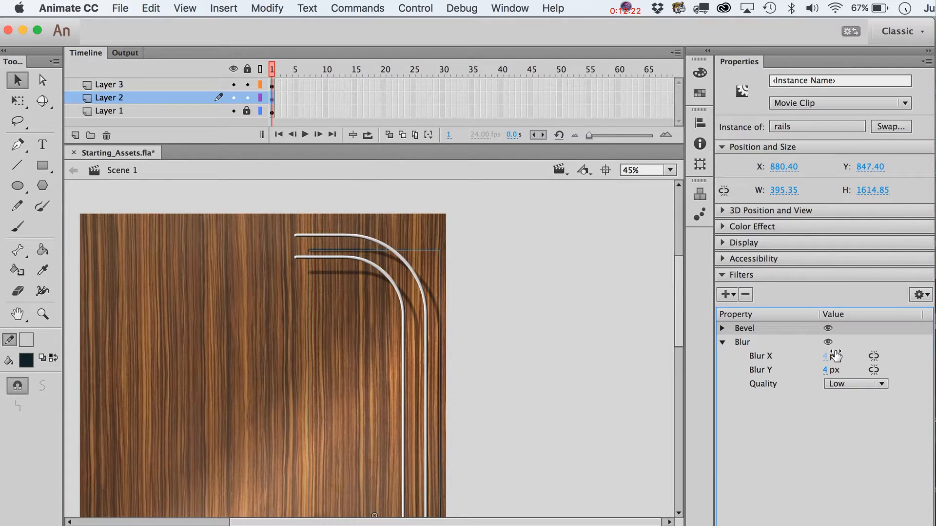
Step: Set the copy's Blur filter to High quality with Blur X 6 px and Blur Y 10 px
{"action": "left_click", "coordinate": [852, 383]}
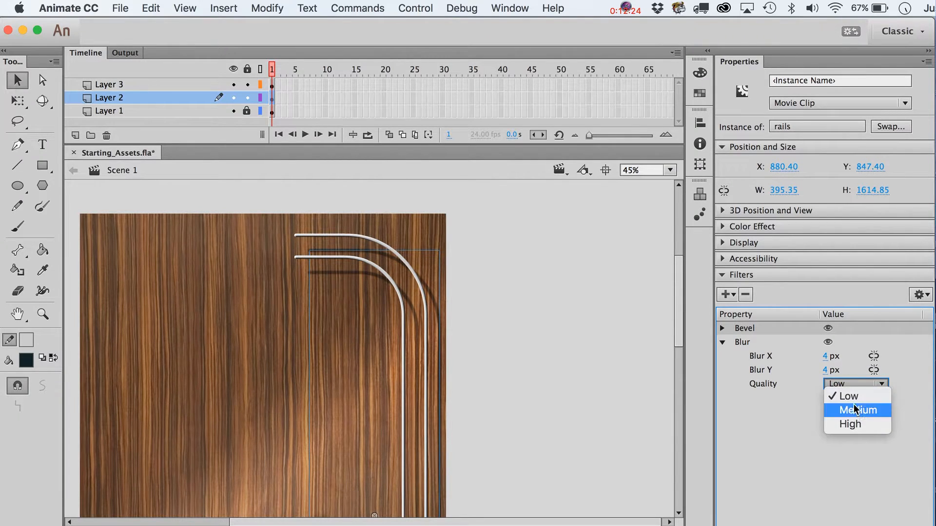
{"action": "left_click", "coordinate": [850, 425]}
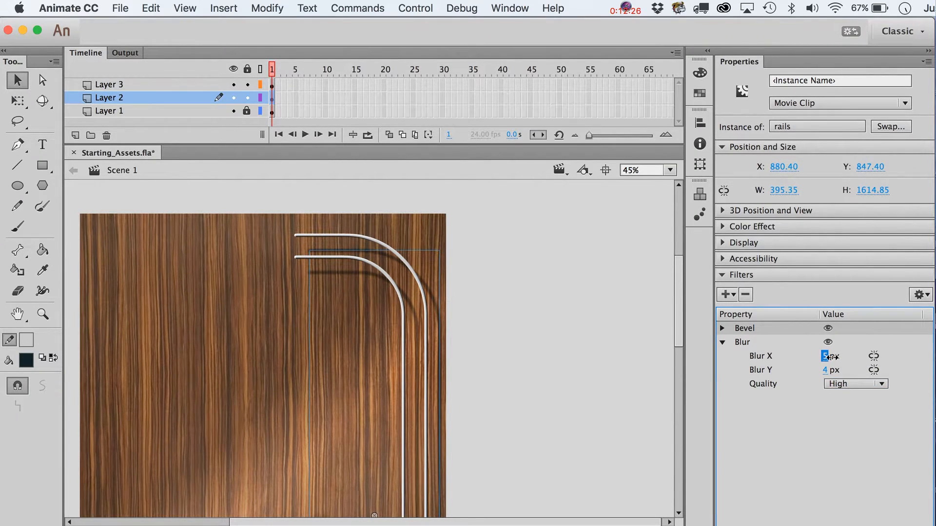
{"action": "type", "text": "6"}
{"action": "left_click", "coordinate": [825, 370]}
{"action": "left_click_drag", "start_coordinate": [833, 369], "coordinate": [835, 369]}
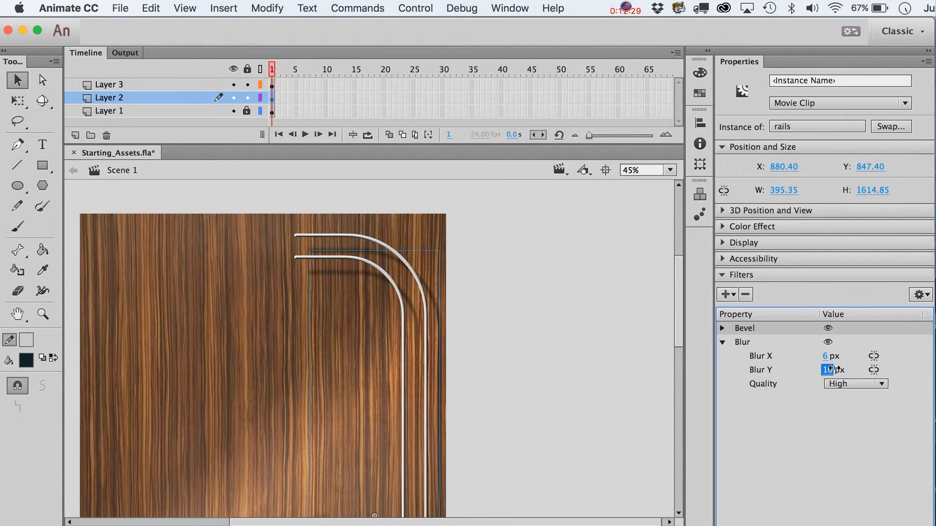
Step: Nudge the blurred rails shadow up and left to X 862.80, Y 825.40
{"action": "left_click", "coordinate": [561, 277]}
{"action": "left_click", "coordinate": [351, 272]}
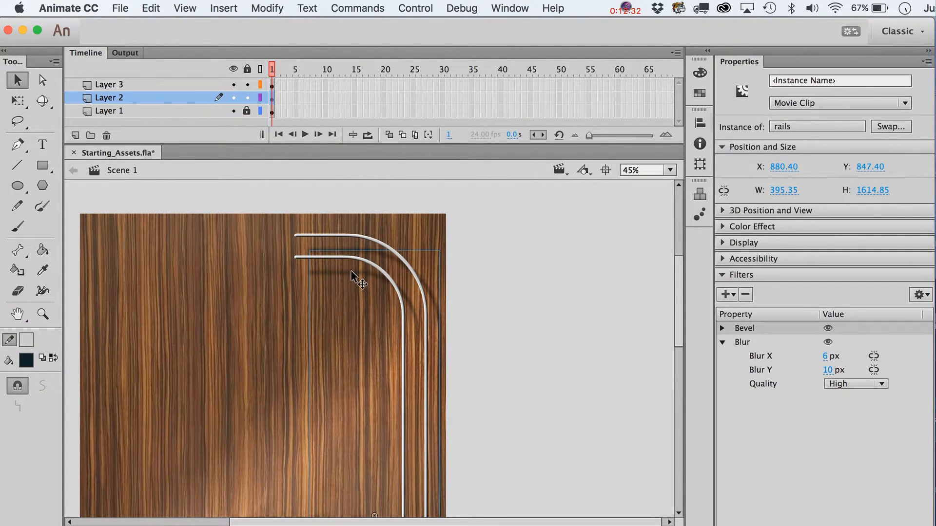
{"action": "key", "text": "shift+Up"}
{"action": "key", "text": "Left"}
{"action": "key", "text": "shift+Left"}
{"action": "key", "text": "shift+Right"}
{"action": "key", "text": "shift+Right"}
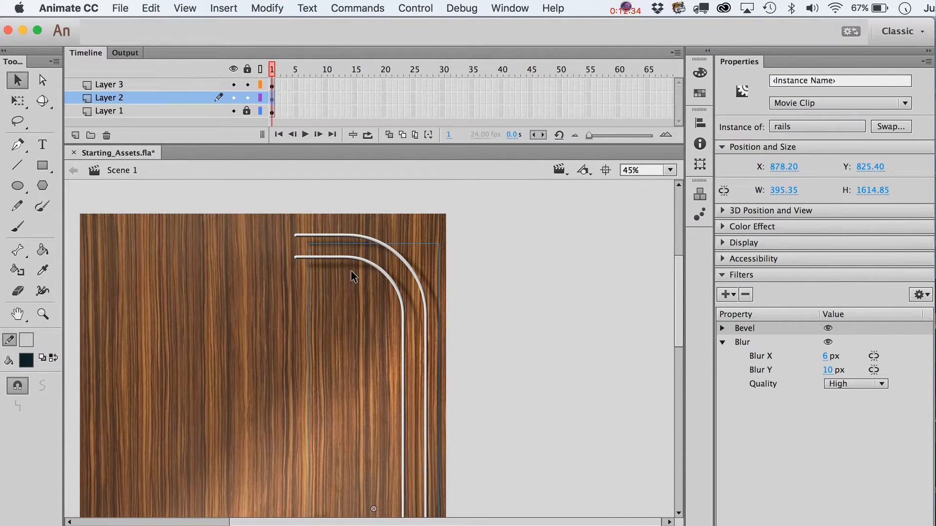
{"action": "key", "text": "Left"}
{"action": "key", "text": "Left"}
{"action": "key", "text": "Left"}
{"action": "key", "text": "Left"}
{"action": "key", "text": "Left"}
{"action": "key", "text": "Left"}
{"action": "key", "text": "Left"}
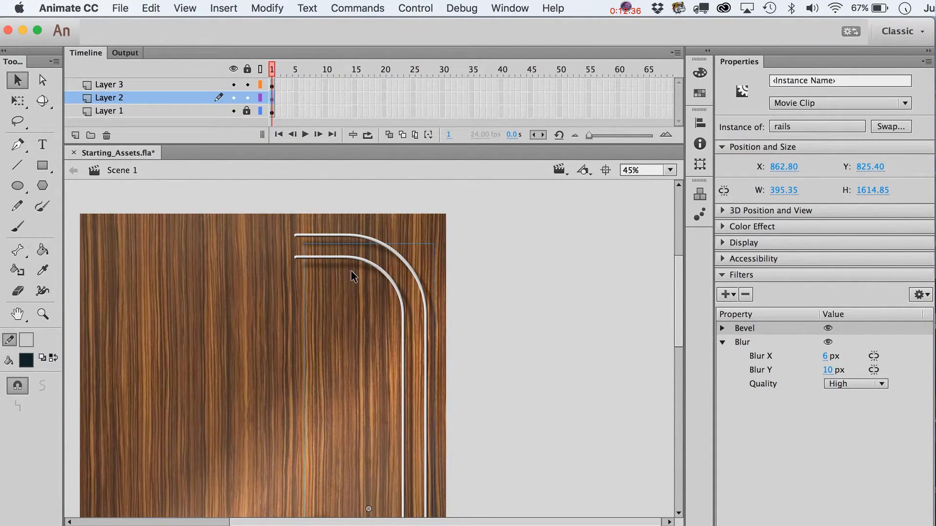
Step: Examine the rails and their blurred shadow along the length of the board
{"action": "left_click", "coordinate": [537, 335]}
{"action": "scroll", "coordinate": [537, 336], "scroll_direction": "down", "scroll_amount": 5}
{"action": "scroll", "coordinate": [537, 335], "scroll_direction": "up", "scroll_amount": 3}
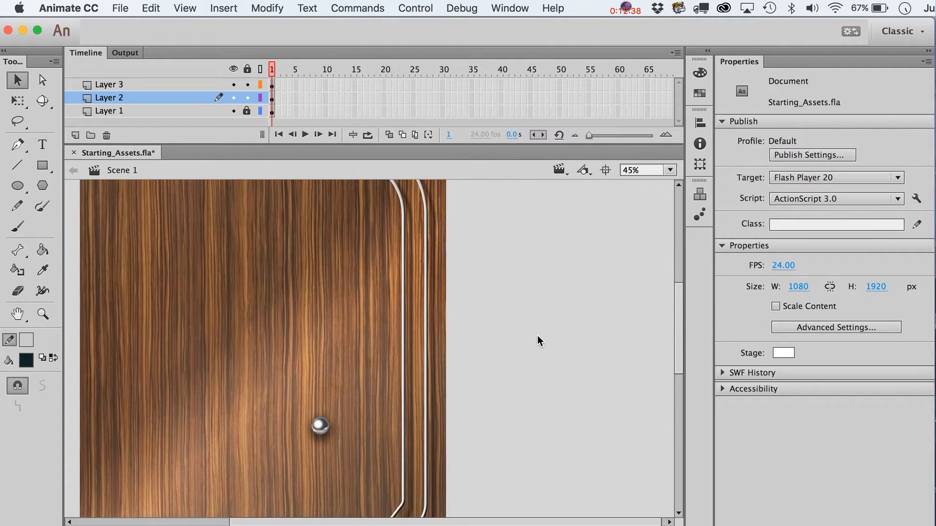
{"action": "scroll", "coordinate": [537, 336], "scroll_direction": "down", "scroll_amount": 3}
{"action": "scroll", "coordinate": [537, 335], "scroll_direction": "up", "scroll_amount": 6}
{"action": "scroll", "coordinate": [537, 335], "scroll_direction": "down", "scroll_amount": 3}
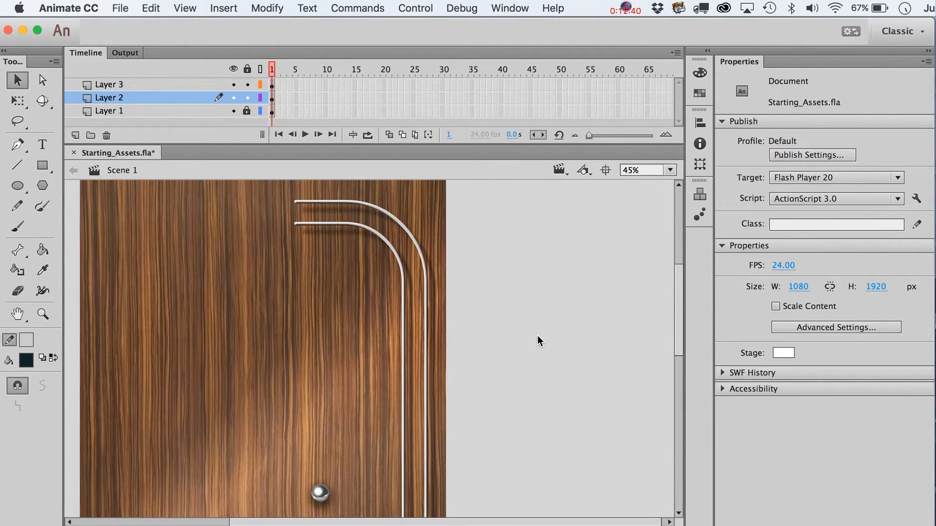
{"action": "left_click", "coordinate": [347, 225]}
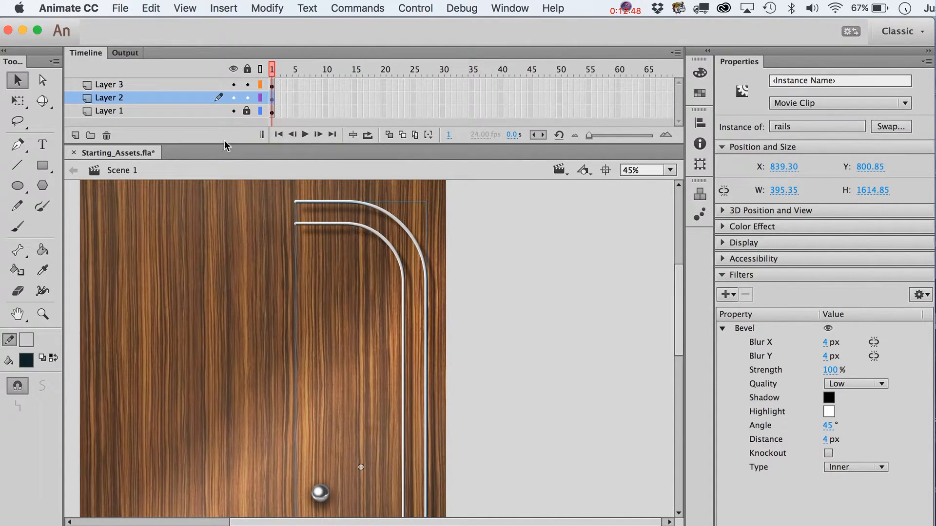
Step: On a new layer directly above Layer 1, with Layers 2 and 3 locked, draw a short vertical line across both rails near their open left ends
{"action": "left_click", "coordinate": [120, 112]}
{"action": "left_click", "coordinate": [75, 135]}
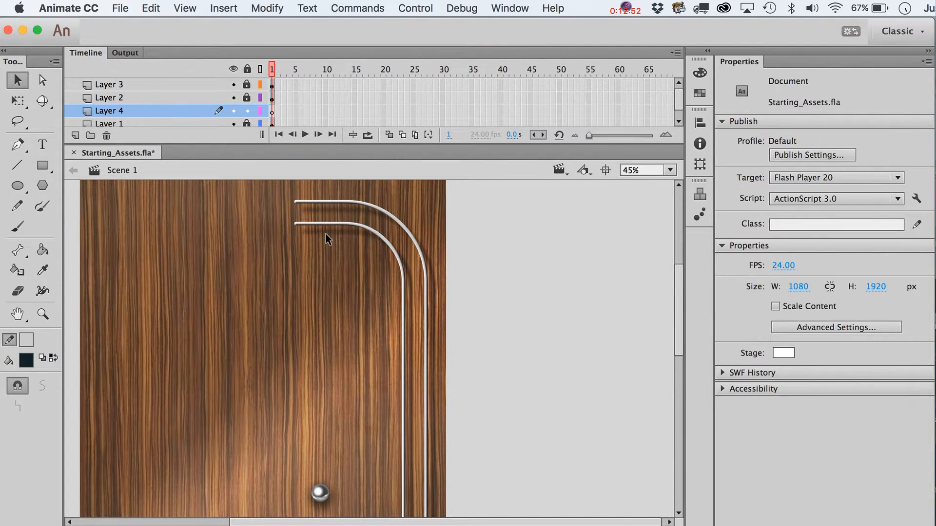
{"action": "left_click", "coordinate": [18, 166]}
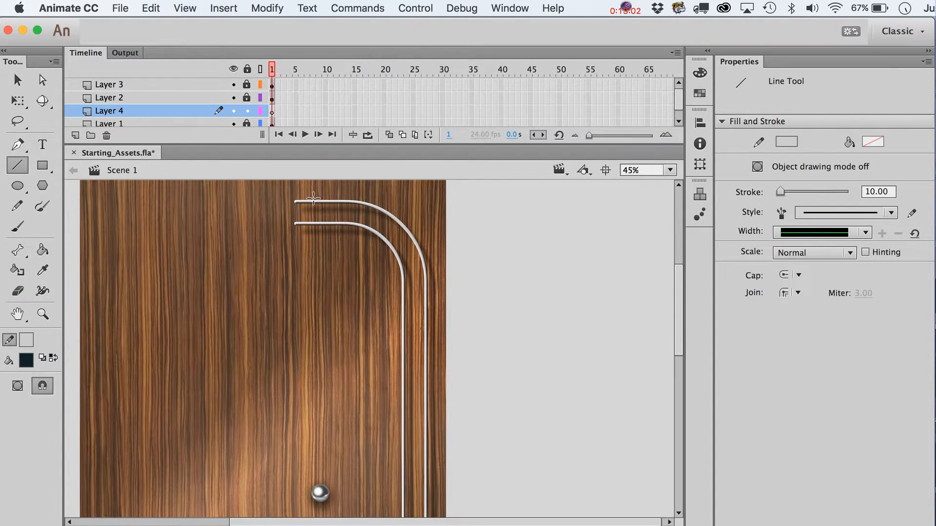
{"action": "left_click_drag", "start_coordinate": [313, 197], "coordinate": [313, 229]}
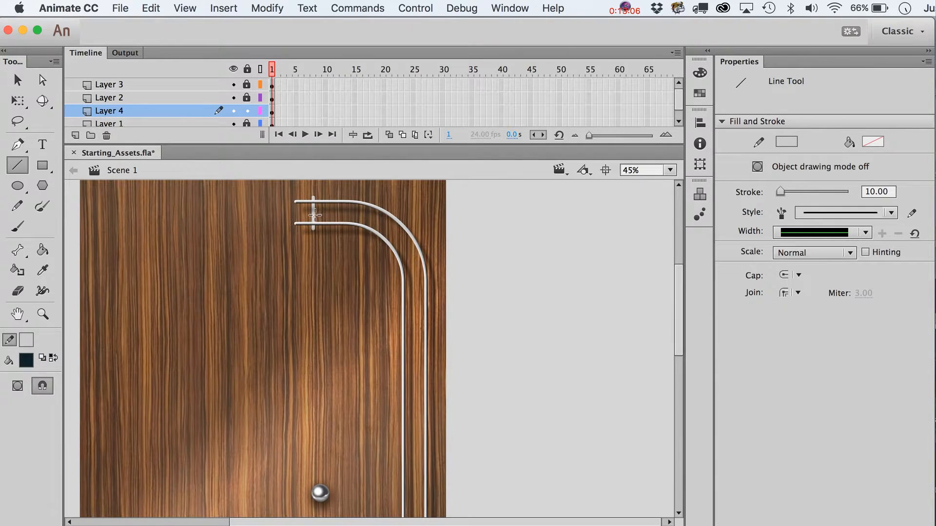
Step: Shorten the vertical crossbar slightly at both ends and bend its middle to the right
{"action": "left_click", "coordinate": [42, 314]}
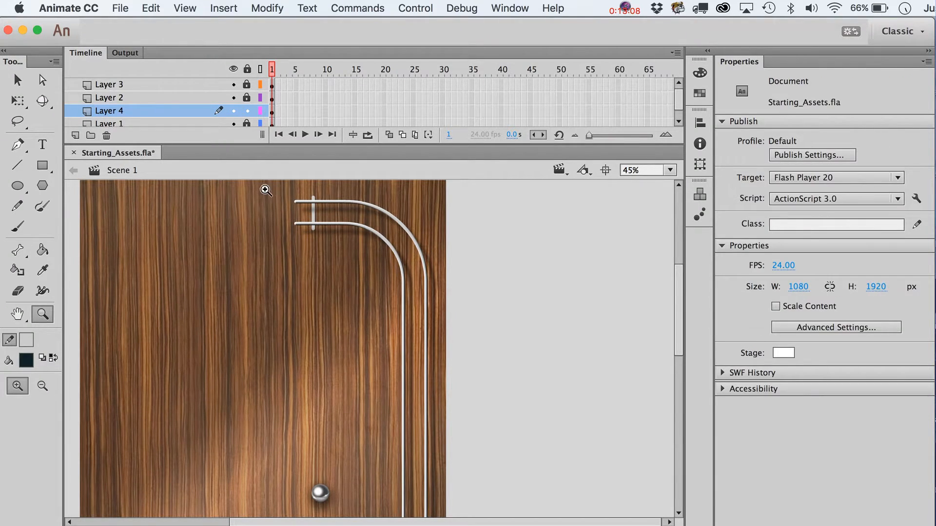
{"action": "left_click_drag", "start_coordinate": [263, 189], "coordinate": [474, 330]}
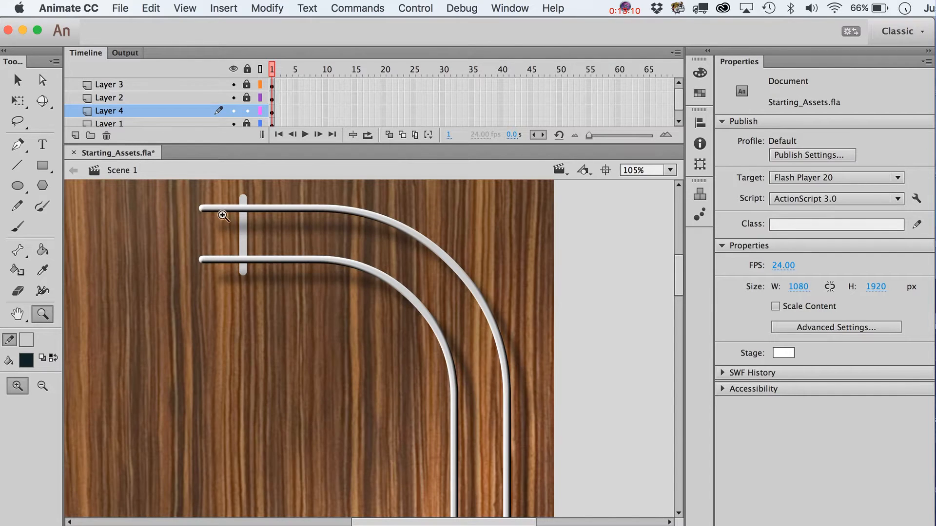
{"action": "left_click_drag", "start_coordinate": [167, 193], "coordinate": [482, 402]}
{"action": "key", "text": "v"}
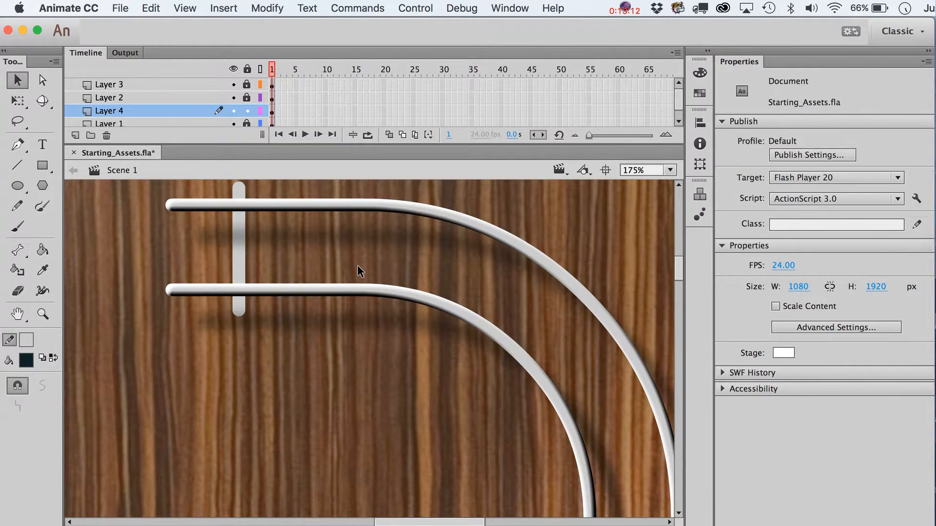
{"action": "scroll", "coordinate": [357, 266], "scroll_direction": "up", "scroll_amount": 3}
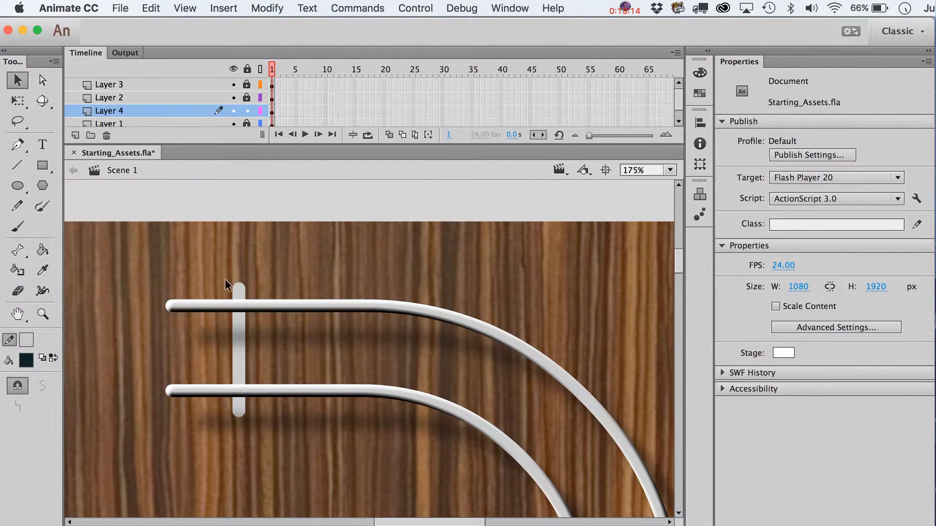
{"action": "left_click_drag", "start_coordinate": [242, 291], "coordinate": [242, 296]}
{"action": "left_click_drag", "start_coordinate": [242, 415], "coordinate": [238, 405]}
{"action": "left_click_drag", "start_coordinate": [240, 355], "coordinate": [248, 354]}
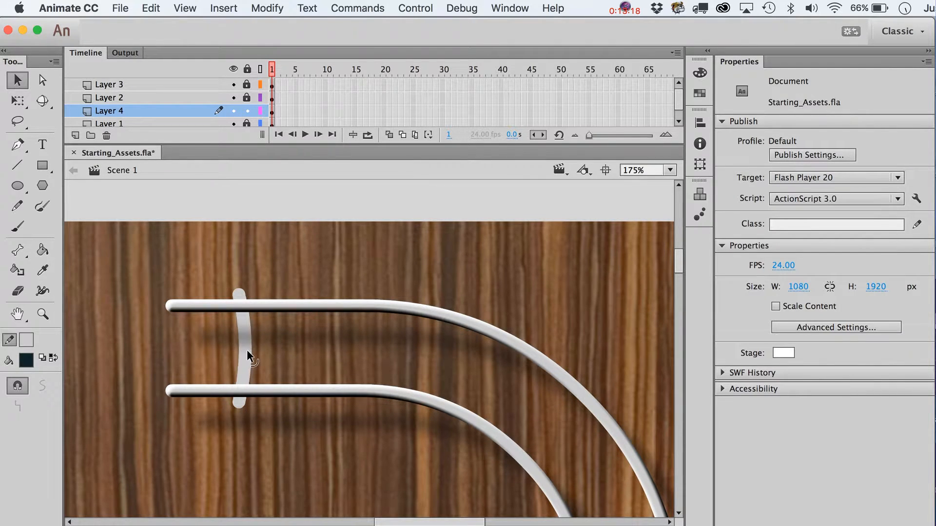
Step: Draw a second crossbar across the two rails where the curve begins, on Layer 4, and bow it outward along the track
{"action": "key", "text": "n"}
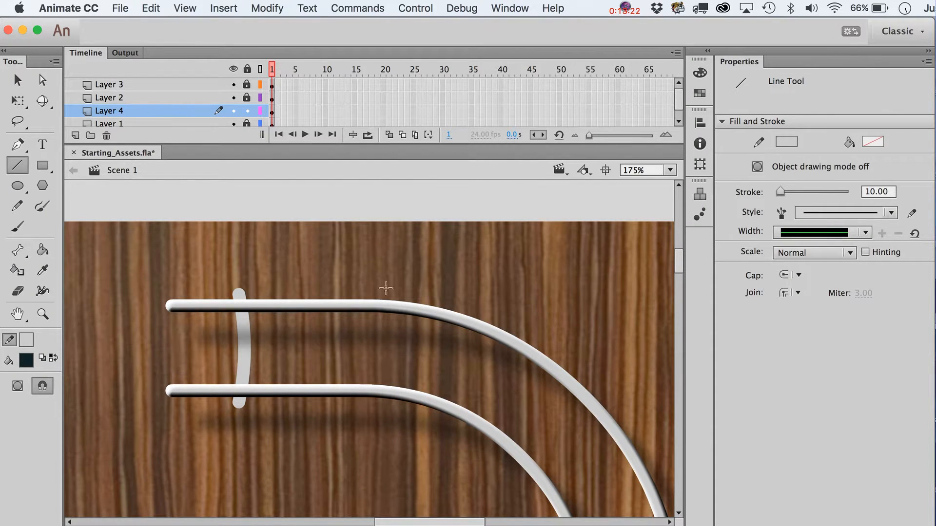
{"action": "mouse_move", "coordinate": [394, 292]}
{"action": "left_mouse_down"}
{"action": "mouse_move", "coordinate": [395, 368]}
{"action": "mouse_move", "coordinate": [380, 402]}
{"action": "left_mouse_up"}
{"action": "left_click_drag", "start_coordinate": [382, 403], "coordinate": [386, 404]}
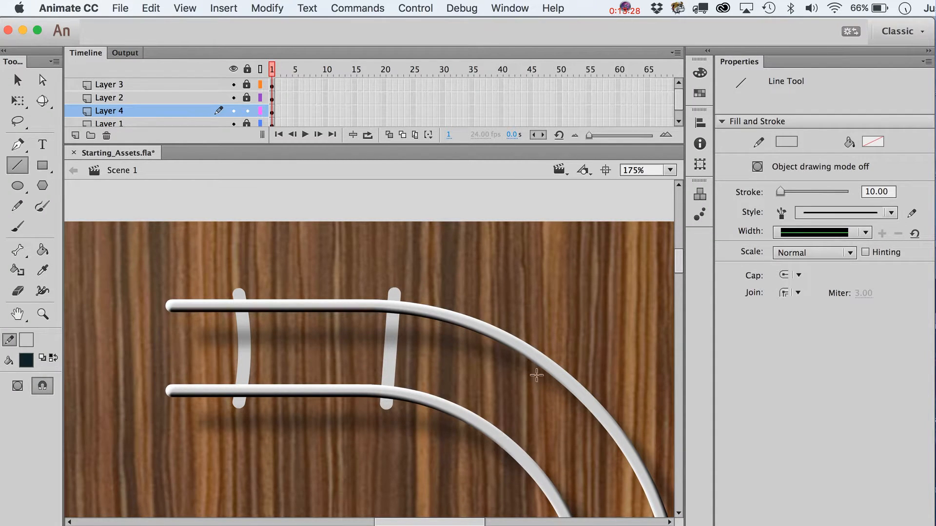
{"action": "key", "text": "v"}
{"action": "left_click_drag", "start_coordinate": [394, 349], "coordinate": [408, 352]}
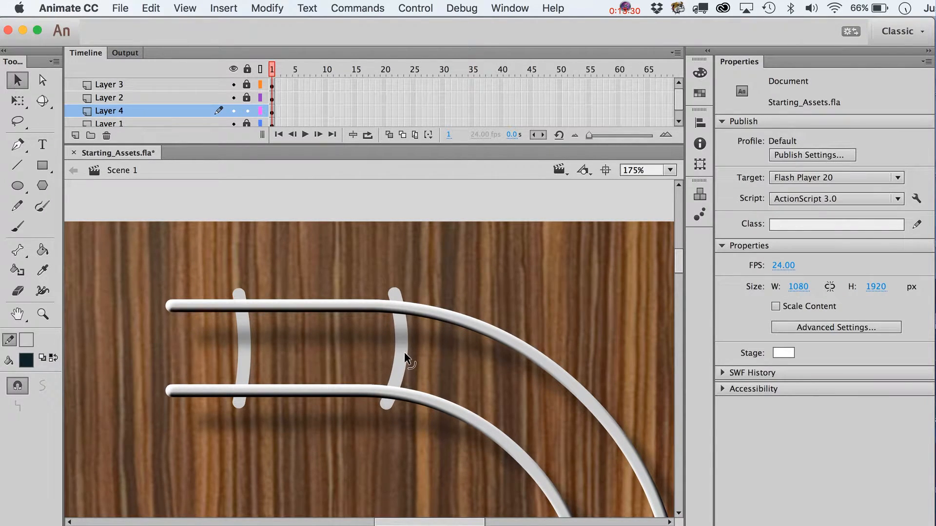
Step: Draw a third crossbar diagonally across the middle of the rail curve, bowed along the track, and shift its outer end slightly
{"action": "key", "text": "n"}
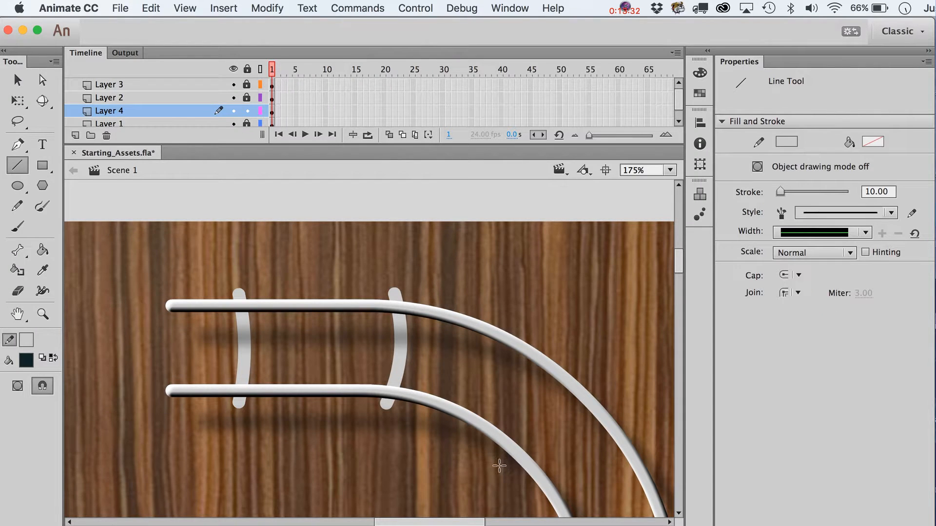
{"action": "left_click_drag", "start_coordinate": [512, 466], "coordinate": [578, 376]}
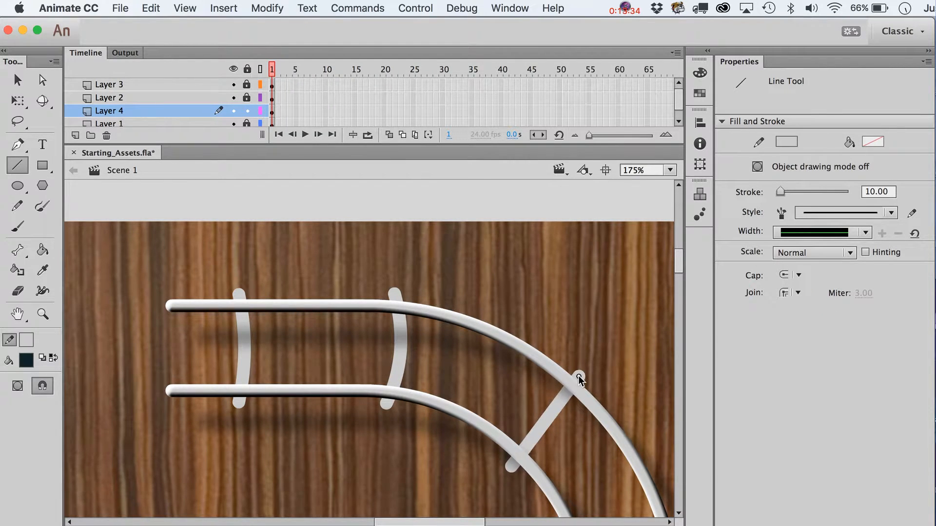
{"action": "key", "text": "v"}
{"action": "left_click_drag", "start_coordinate": [550, 414], "coordinate": [563, 428]}
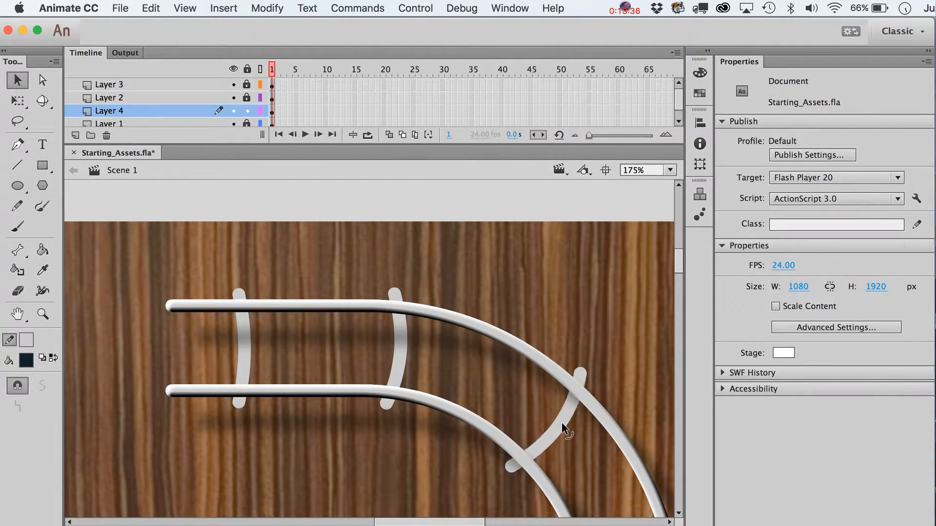
{"action": "scroll", "coordinate": [562, 429], "scroll_direction": "right", "scroll_amount": 3}
{"action": "scroll", "coordinate": [562, 429], "scroll_direction": "down", "scroll_amount": 4}
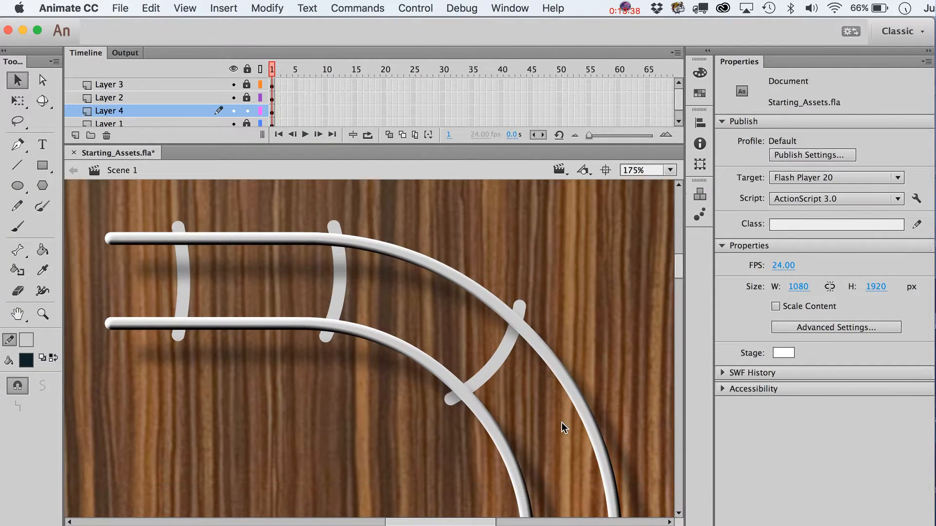
{"action": "left_click_drag", "start_coordinate": [521, 302], "coordinate": [515, 304]}
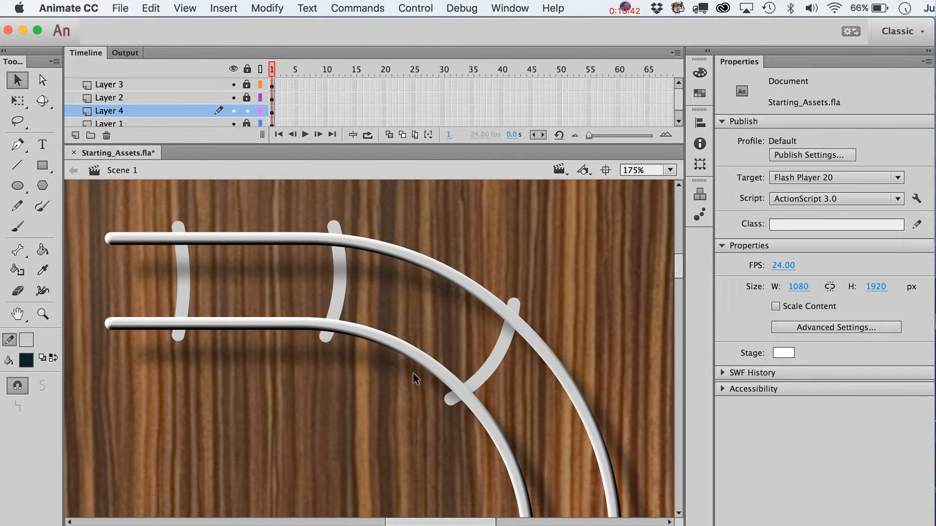
Step: Draw a fourth crossbar across the rails near the lower end of the curve and bow it downward
{"action": "scroll", "coordinate": [527, 399], "scroll_direction": "down", "scroll_amount": 7}
{"action": "scroll", "coordinate": [527, 400], "scroll_direction": "right", "scroll_amount": 6}
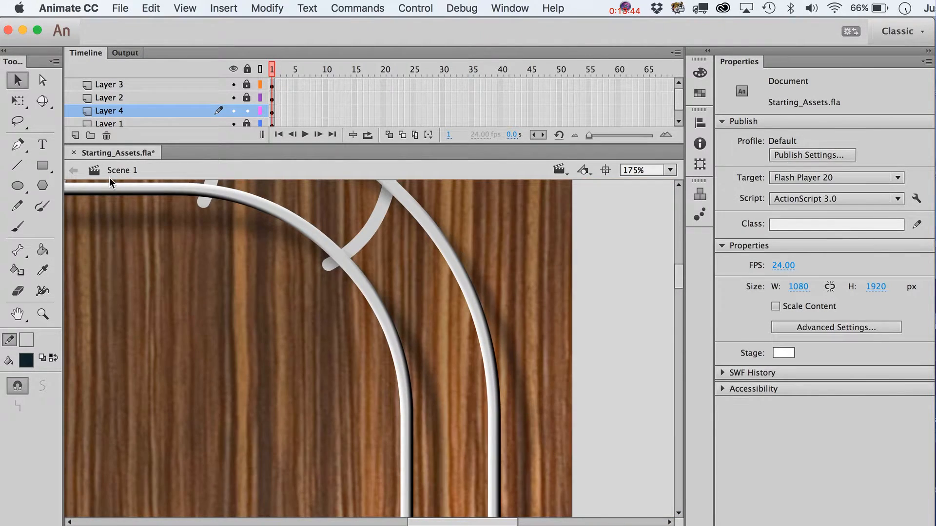
{"action": "left_click", "coordinate": [17, 165]}
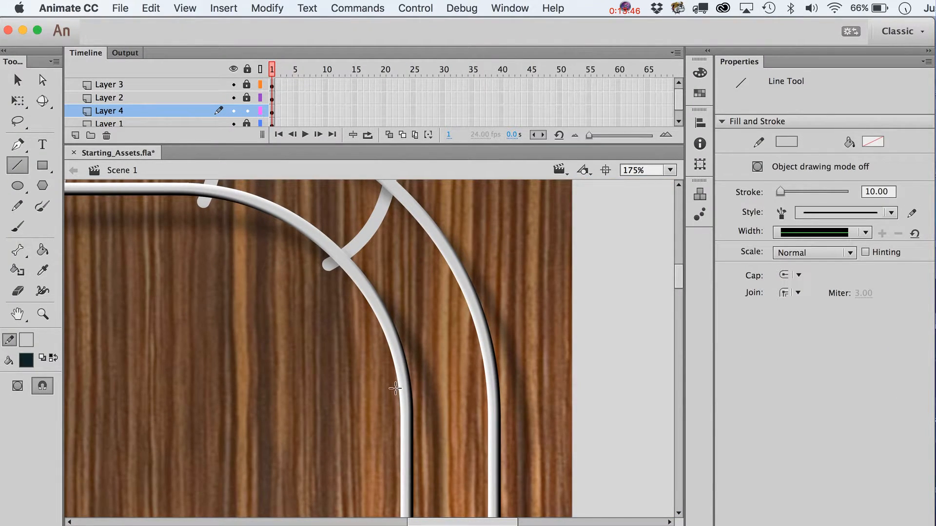
{"action": "left_click_drag", "start_coordinate": [395, 389], "coordinate": [506, 358]}
{"action": "key", "text": "v"}
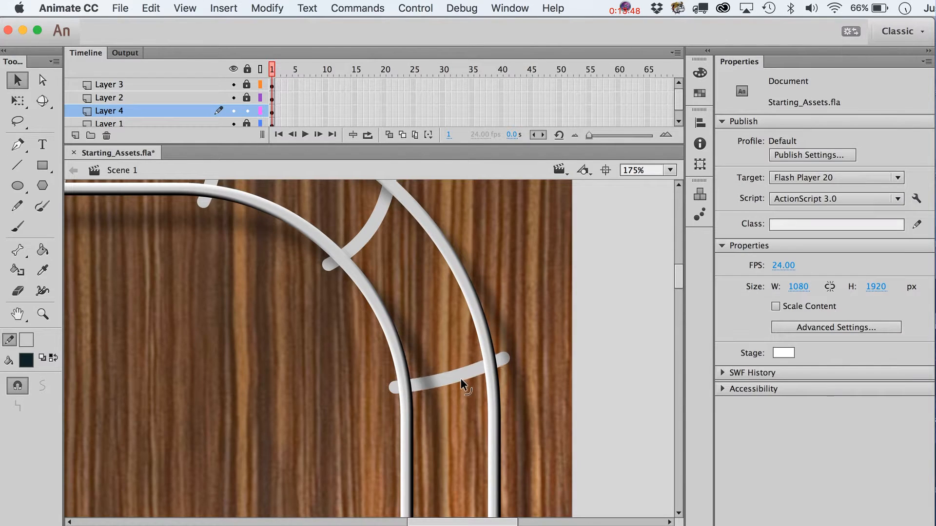
{"action": "left_click_drag", "start_coordinate": [461, 380], "coordinate": [463, 383]}
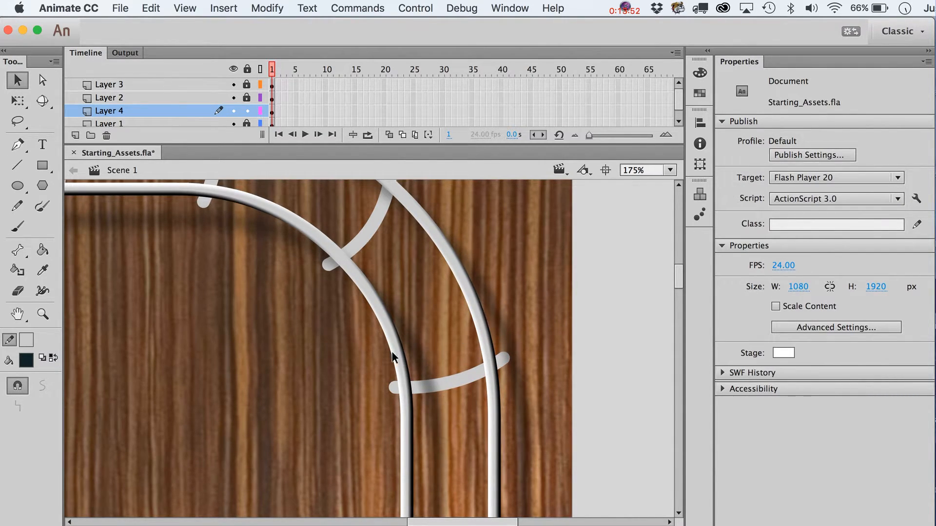
Step: Lower the inner end of the fourth crossbar and restore its downward bow
{"action": "scroll", "coordinate": [347, 279], "scroll_direction": "up", "scroll_amount": 3}
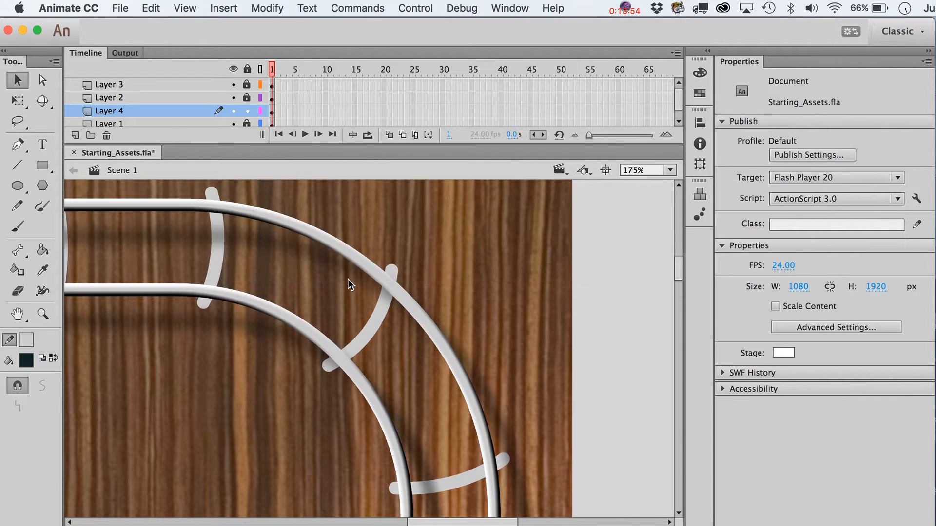
{"action": "scroll", "coordinate": [413, 419], "scroll_direction": "down", "scroll_amount": 4}
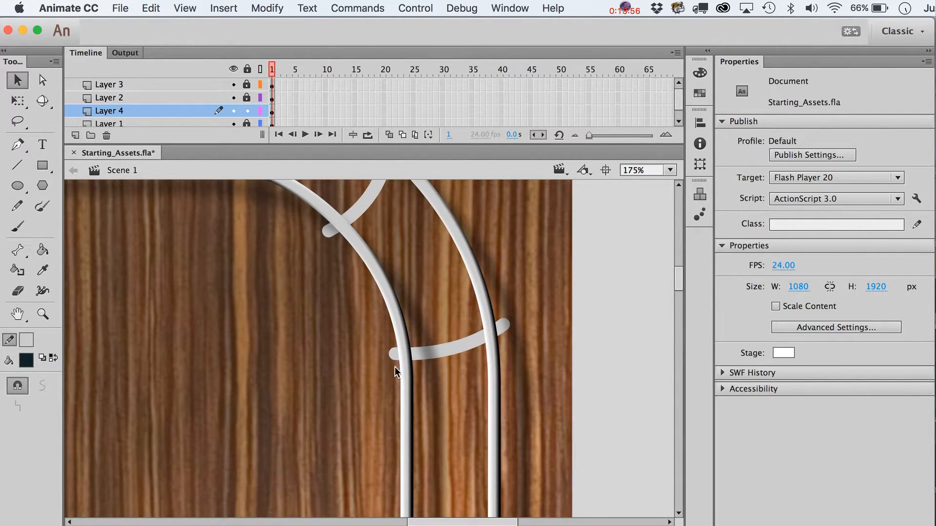
{"action": "left_click_drag", "start_coordinate": [395, 357], "coordinate": [396, 371]}
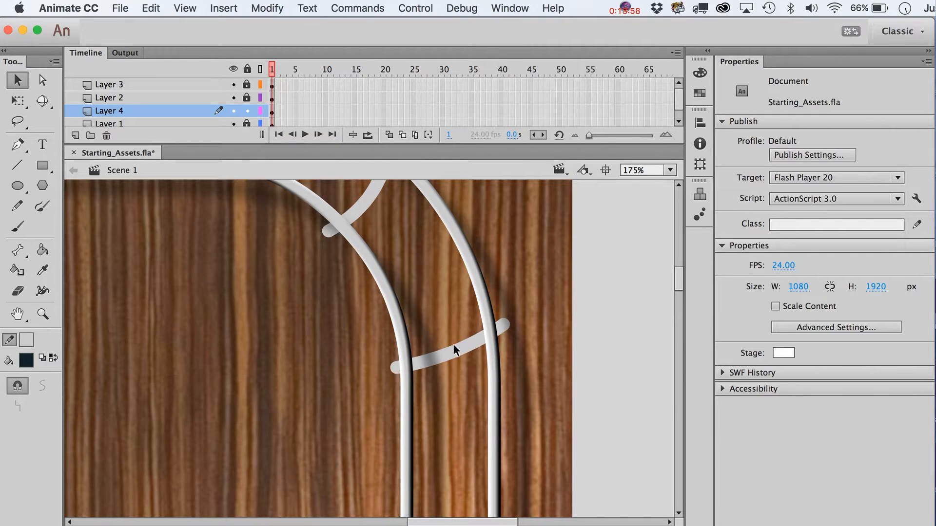
Step: Draw a horizontal crossbar across the straight vertical rails below the curve and bow it slightly downward
{"action": "left_click", "coordinate": [43, 314]}
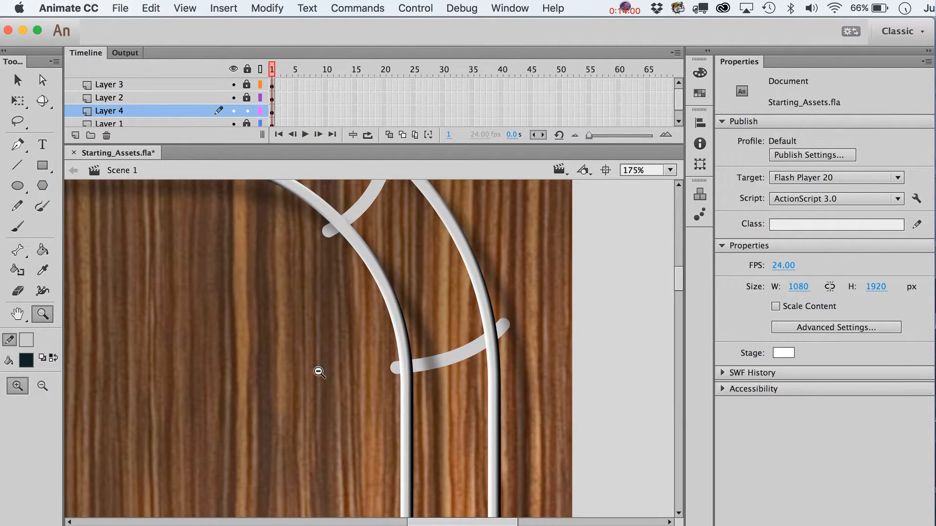
{"action": "left_click", "coordinate": [394, 395], "text": "alt"}
{"action": "key", "text": "v"}
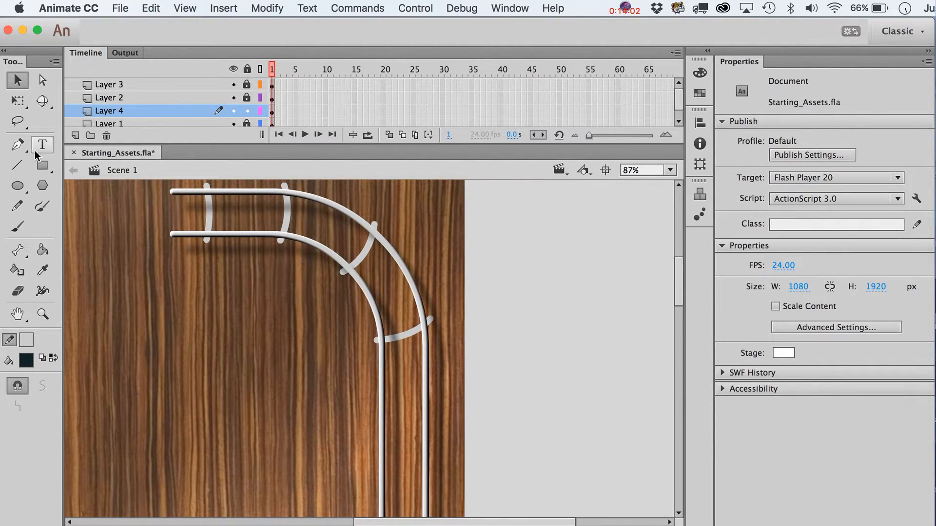
{"action": "left_click", "coordinate": [20, 168]}
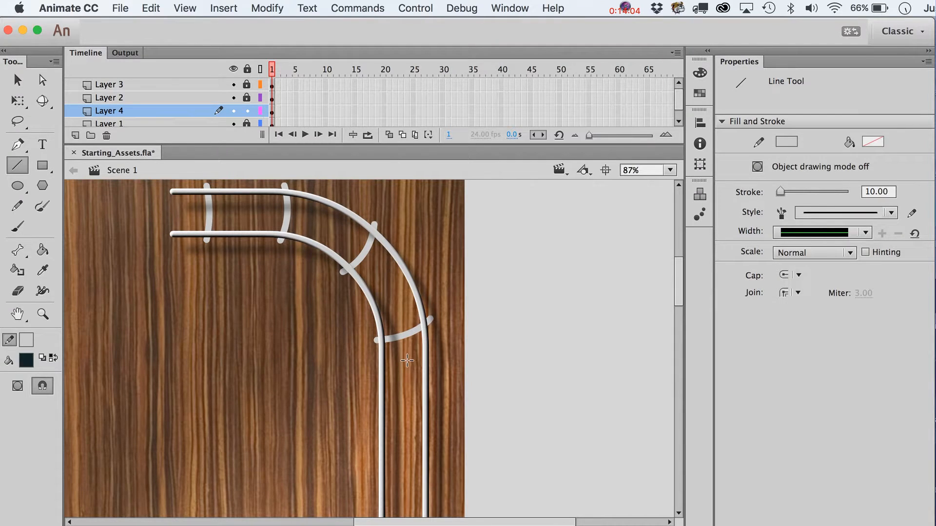
{"action": "left_click_drag", "start_coordinate": [376, 412], "coordinate": [433, 413]}
{"action": "key", "text": "v"}
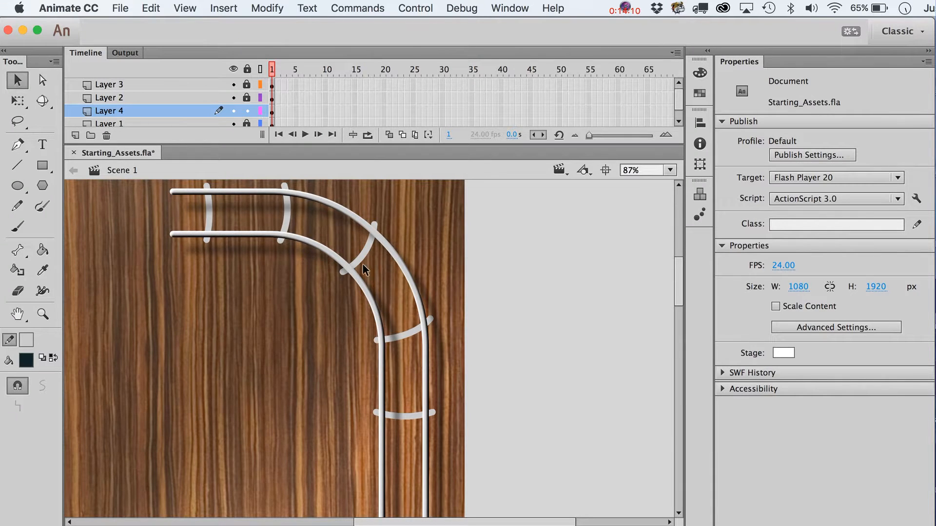
Step: Draw another horizontal crossbar further down the straight vertical rails and bow it slightly downward
{"action": "scroll", "coordinate": [414, 371], "scroll_direction": "down", "scroll_amount": 3}
{"action": "left_click", "coordinate": [407, 349]}
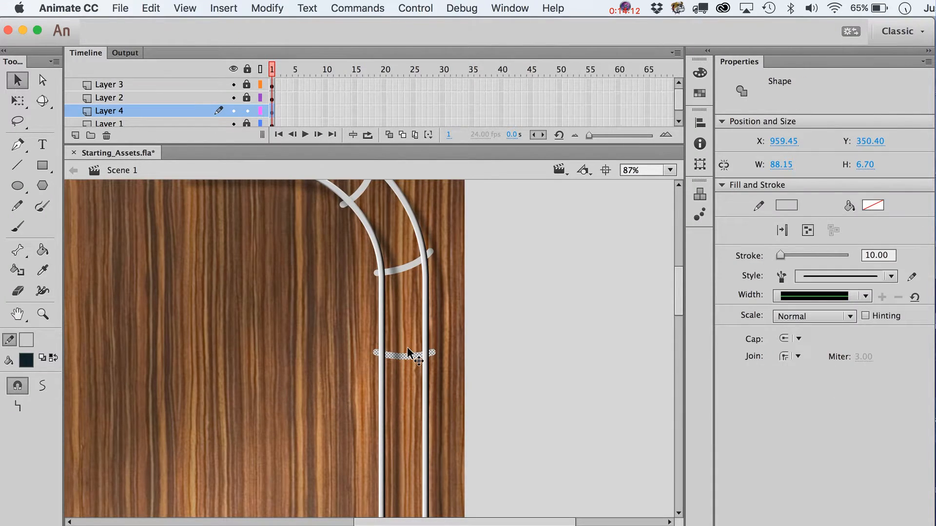
{"action": "key", "text": "n"}
{"action": "scroll", "coordinate": [470, 433], "scroll_direction": "down", "scroll_amount": 5}
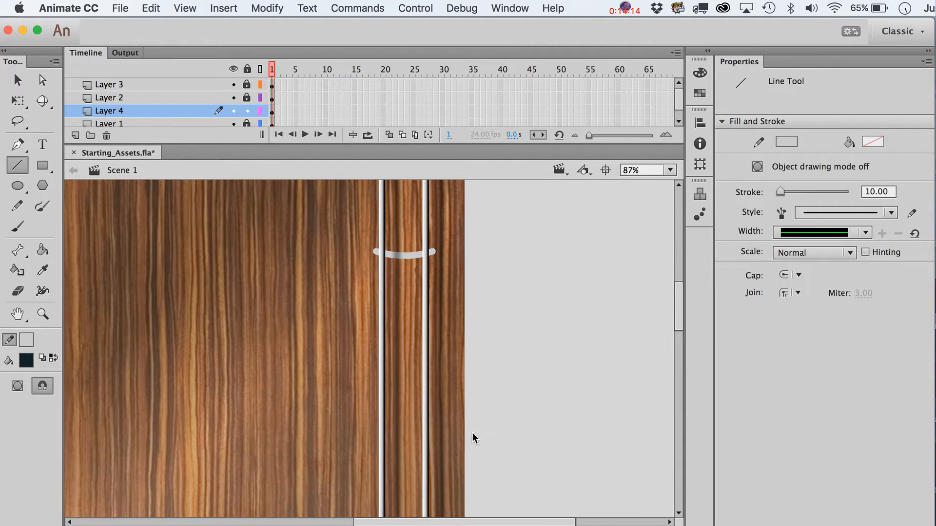
{"action": "left_click_drag", "start_coordinate": [377, 340], "coordinate": [437, 340]}
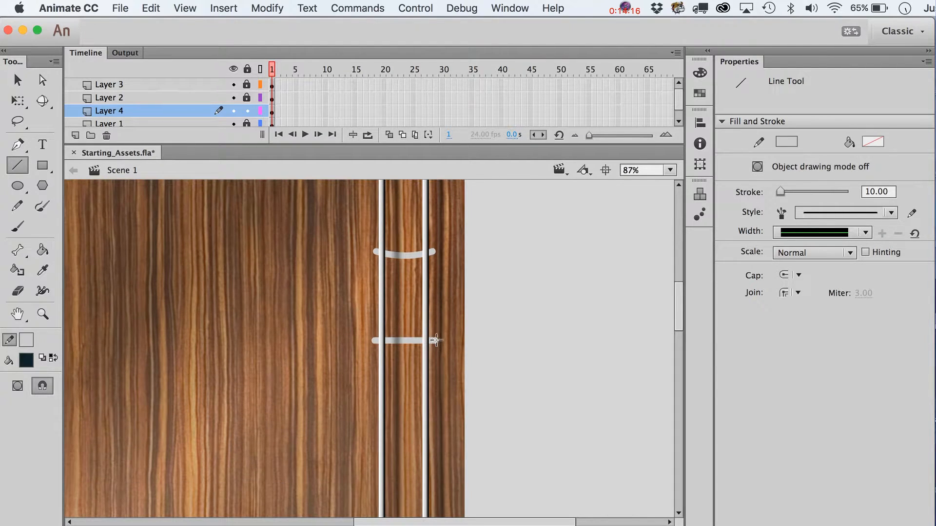
{"action": "key", "text": "v"}
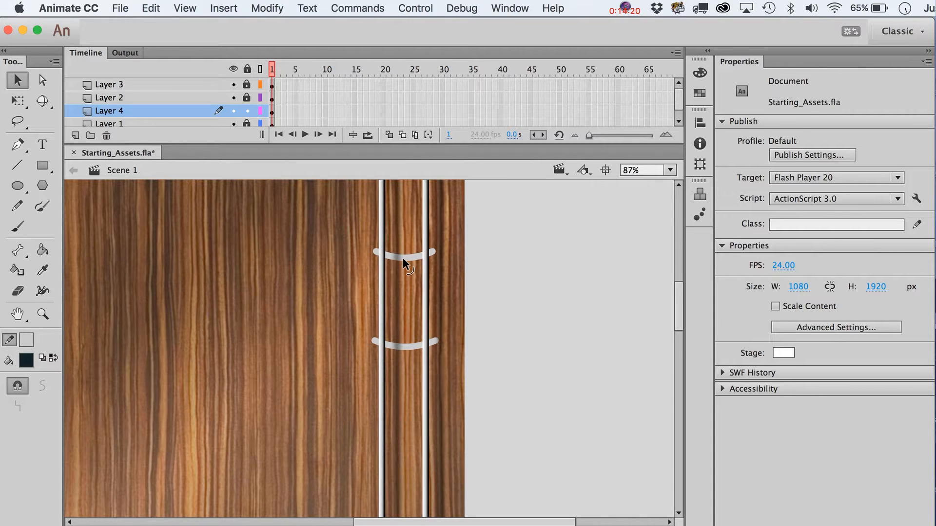
Step: Copy the lowest crossbar, paste it in place and move the duplicate one crossbar spacing down the vertical rails
{"action": "key", "text": "n"}
{"action": "scroll", "coordinate": [378, 370], "scroll_direction": "down", "scroll_amount": 5}
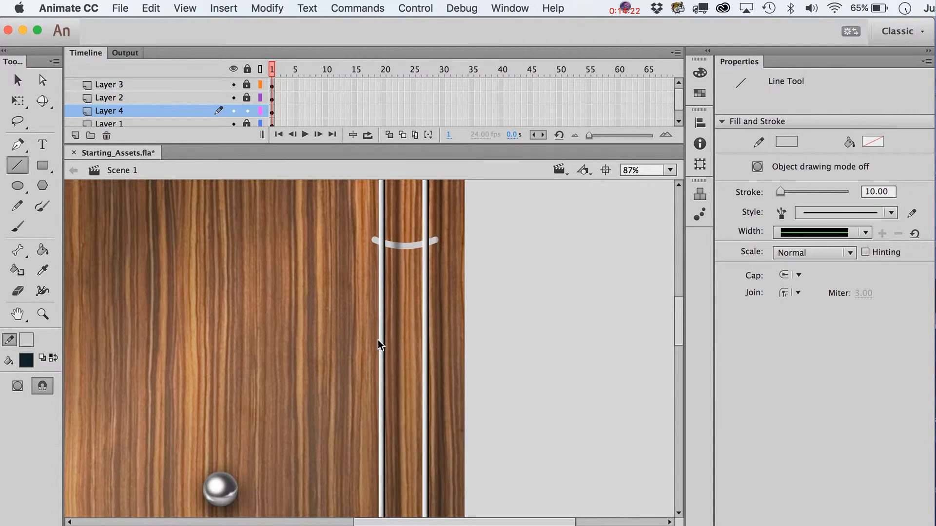
{"action": "key", "text": "v"}
{"action": "left_click", "coordinate": [407, 249]}
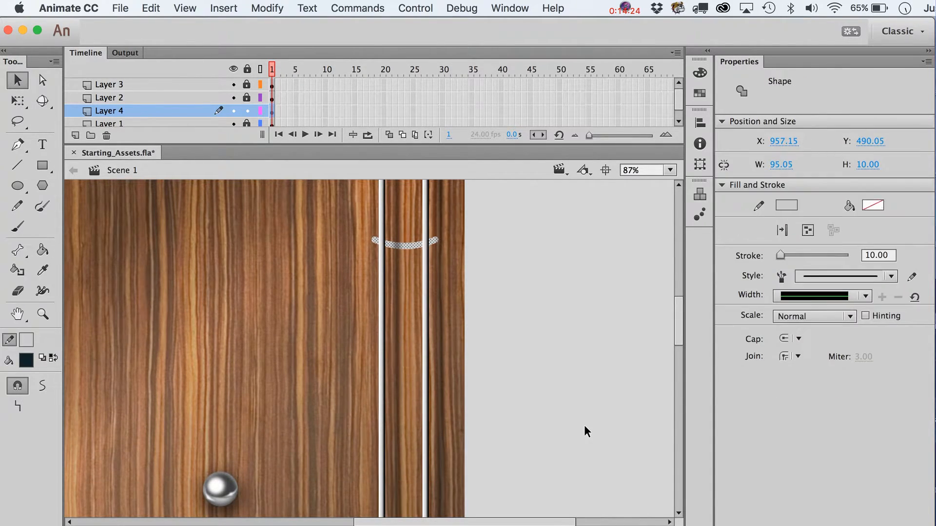
{"action": "key", "text": "shift+Down"}
{"action": "key", "text": "shift+Down"}
{"action": "key", "text": "shift+Down"}
{"action": "key", "text": "shift+Down"}
{"action": "key", "text": "shift+Down"}
{"action": "key", "text": "shift+Down"}
{"action": "key", "text": "shift+Down"}
{"action": "key", "text": "shift+Down"}
{"action": "key", "text": "shift+Down"}
{"action": "key", "text": "shift+Down"}
{"action": "key", "text": "shift+Down"}
{"action": "key", "text": "shift+Down"}
{"action": "key", "text": "shift+Down"}
{"action": "key", "text": "shift+Down"}
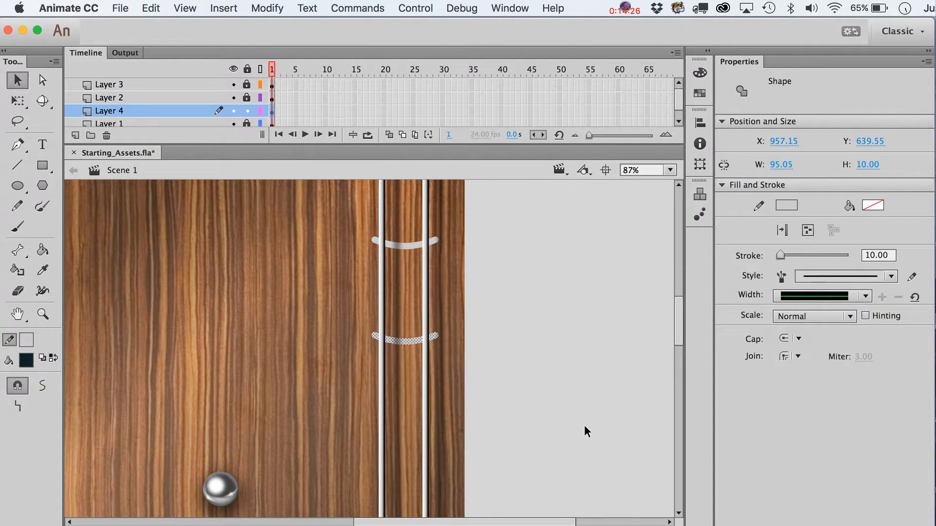
{"action": "key", "text": "shift+Down"}
{"action": "key", "text": "shift+Down"}
Step: Paste another duplicate of the copied crossbar in place and move it straight down to Y 823.55
{"action": "key", "text": "shift+Down"}
{"action": "key", "text": "shift+Down"}
{"action": "key", "text": "shift+Down"}
{"action": "key", "text": "shift+Down"}
{"action": "key", "text": "shift+Down"}
{"action": "key", "text": "shift+Down"}
{"action": "key", "text": "shift+Down"}
{"action": "key", "text": "shift+Down"}
{"action": "key", "text": "shift+Down"}
{"action": "key", "text": "shift+Down"}
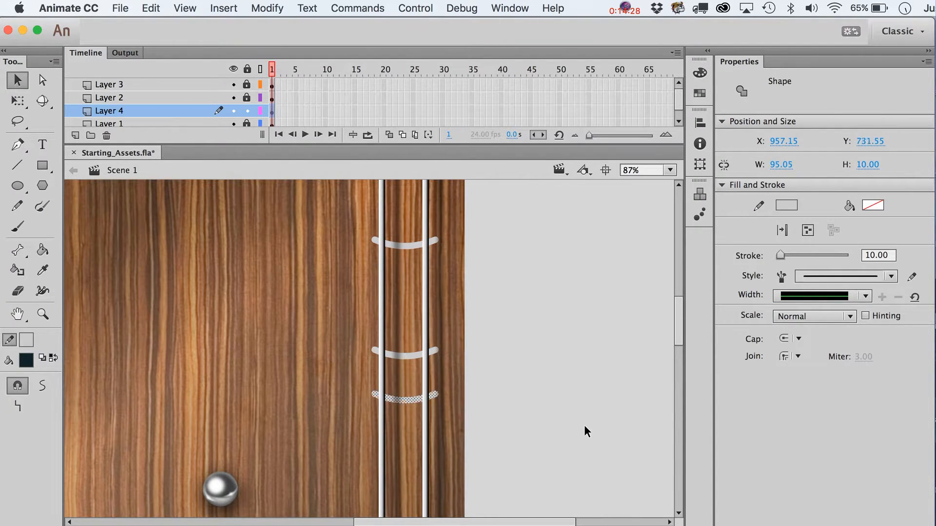
{"action": "key", "text": "shift+Down"}
{"action": "key", "text": "shift+Down"}
{"action": "key", "text": "shift+Down"}
{"action": "key", "text": "shift+Down"}
{"action": "key", "text": "shift+Down"}
{"action": "scroll", "coordinate": [584, 425], "scroll_direction": "down", "scroll_amount": 5}
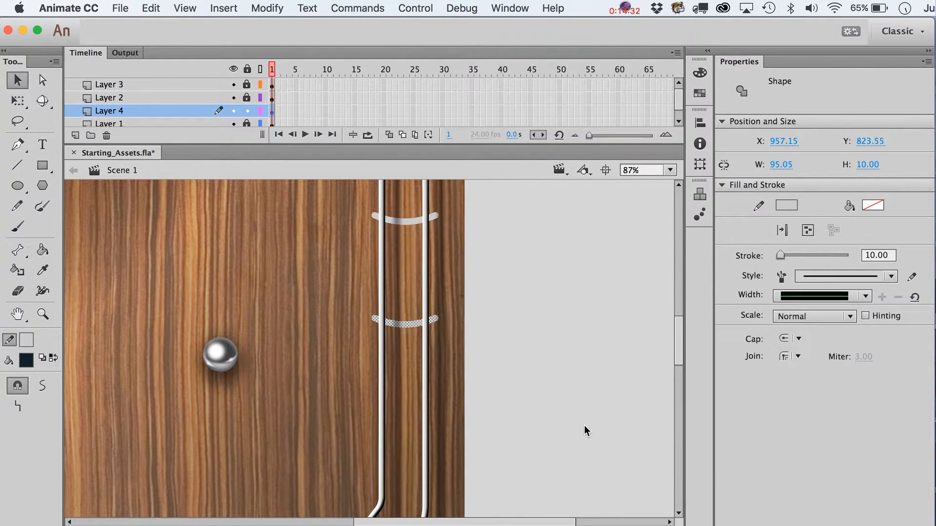
Step: Paste a third duplicate of the crossbar in place and move it straight down the rails to Y 984.55
{"action": "scroll", "coordinate": [584, 425], "scroll_direction": "down", "scroll_amount": 1}
{"action": "key", "text": "super+shift+v"}
{"action": "key", "text": "shift+Down"}
{"action": "key", "text": "shift+Down"}
{"action": "key", "text": "shift+Down"}
{"action": "key", "text": "shift+Down"}
{"action": "key", "text": "shift+Down"}
{"action": "key", "text": "shift+Down"}
{"action": "key", "text": "shift+Down"}
{"action": "key", "text": "shift+Down"}
{"action": "key", "text": "shift+Down"}
{"action": "key", "text": "shift+Down"}
{"action": "key", "text": "shift+Down"}
{"action": "key", "text": "shift+Down"}
{"action": "key", "text": "shift+Down"}
{"action": "key", "text": "shift+Down"}
{"action": "key", "text": "shift+Down"}
{"action": "key", "text": "shift+Down"}
{"action": "key", "text": "shift+Down"}
{"action": "key", "text": "shift+Down"}
{"action": "key", "text": "shift+Down"}
{"action": "key", "text": "shift+Down"}
{"action": "key", "text": "shift+Down"}
{"action": "key", "text": "shift+Down"}
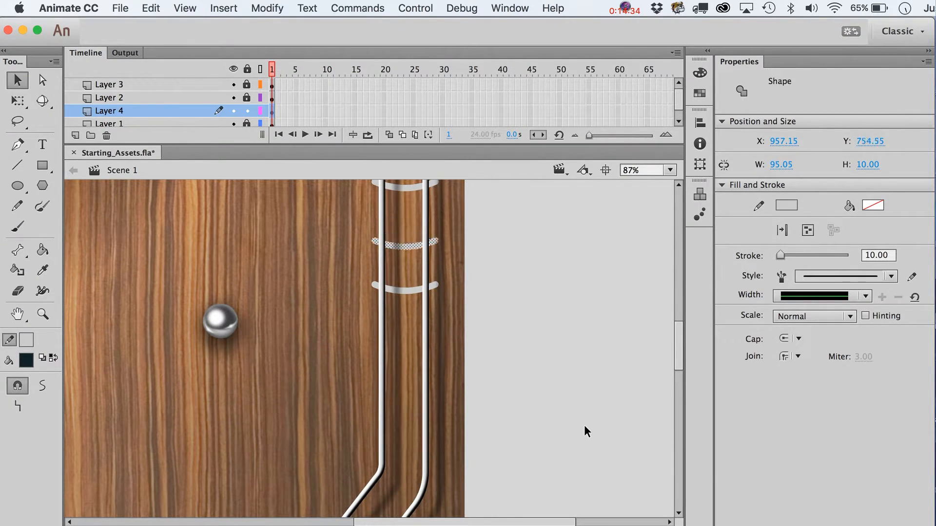
{"action": "key", "text": "shift+Down"}
{"action": "key", "text": "shift+Down"}
{"action": "key", "text": "shift+Down"}
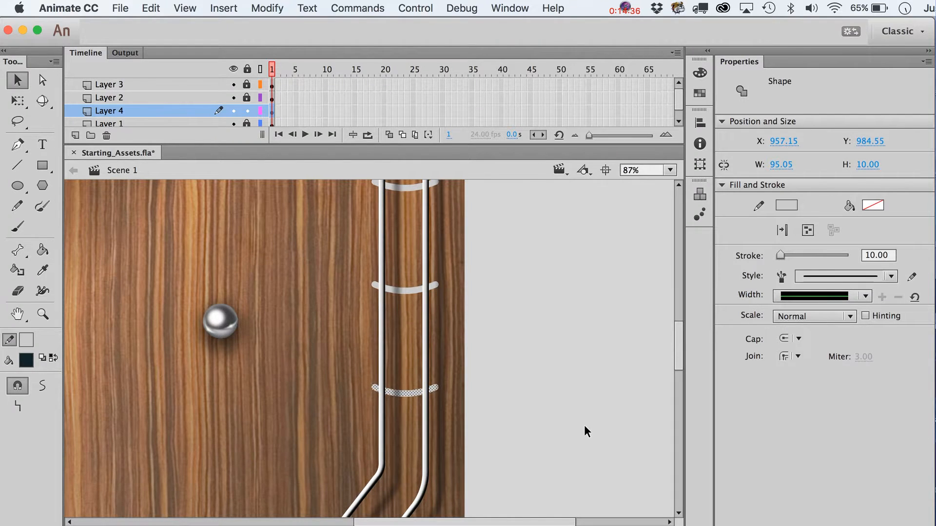
Step: Paste a fourth duplicate of the crossbar in place and move it down to Y 1076.55, just above the rails' lower bend
{"action": "scroll", "coordinate": [584, 425], "scroll_direction": "down", "scroll_amount": 2}
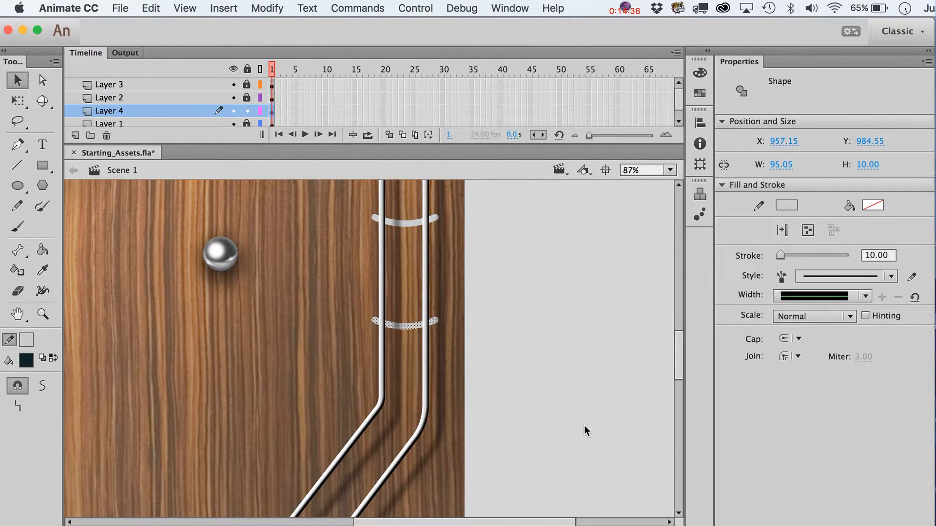
{"action": "key", "text": "super+shift+v"}
{"action": "key", "text": "shift+Down"}
{"action": "key", "text": "shift+Down"}
{"action": "key", "text": "shift+Down"}
{"action": "key", "text": "shift+Down"}
{"action": "key", "text": "shift+Down"}
{"action": "key", "text": "shift+Down"}
{"action": "key", "text": "shift+Down"}
{"action": "key", "text": "shift+Down"}
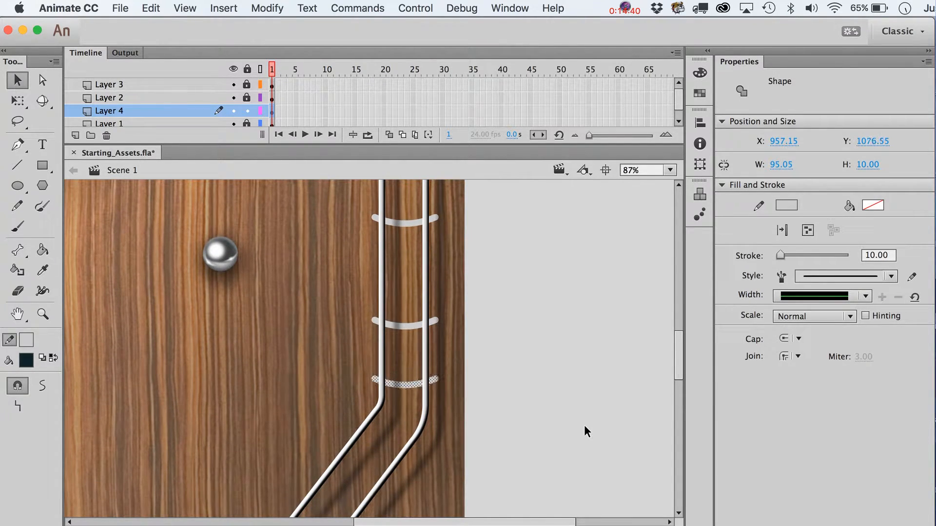
Step: Rotate the lowest crossbar slightly clockwise and nudge it down to Y 1087.40 so it follows the start of the bend
{"action": "key", "text": "q"}
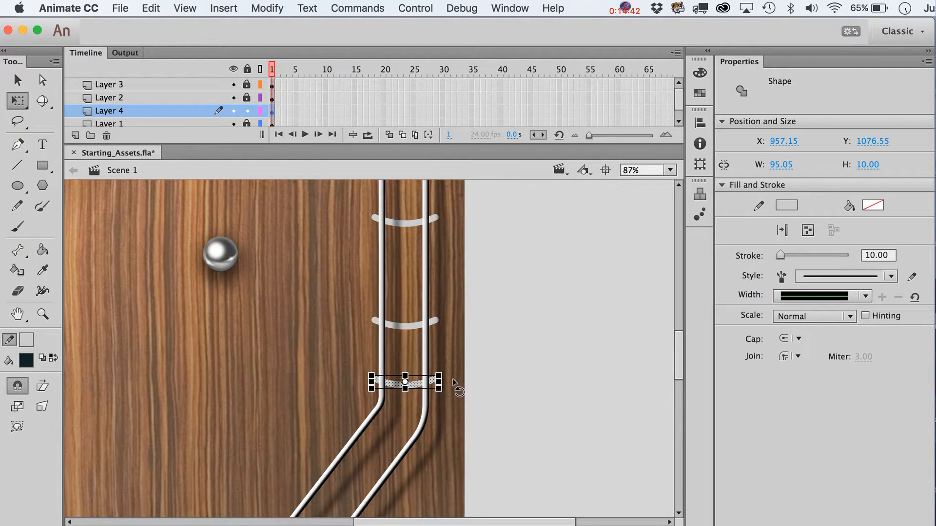
{"action": "left_click_drag", "start_coordinate": [452, 374], "coordinate": [453, 380]}
{"action": "key", "text": "v"}
{"action": "key", "text": "shift+Down"}
{"action": "key", "text": "shift+Down"}
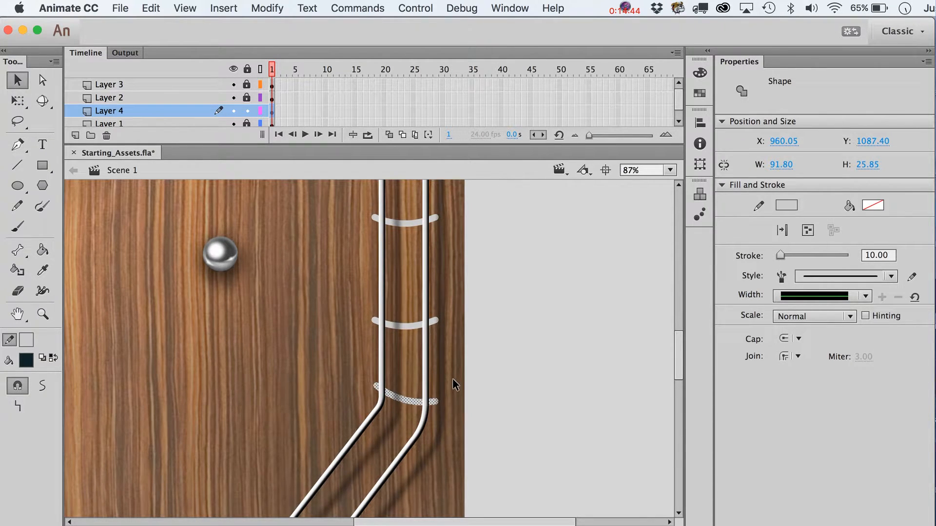
{"action": "left_click", "coordinate": [402, 407]}
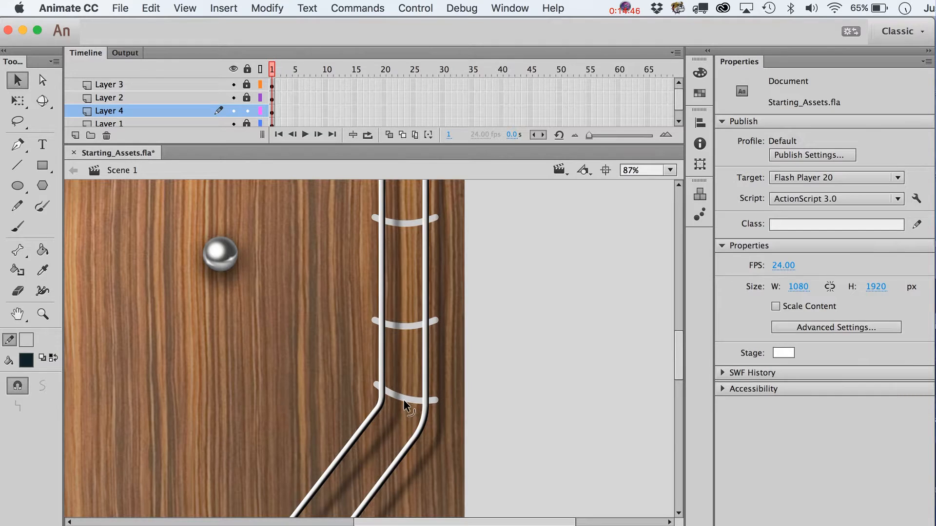
Step: Adjust the ends and deepen the curve of the crossbar at the start of the lower bend so it spans both rails
{"action": "left_click_drag", "start_coordinate": [435, 399], "coordinate": [432, 399]}
{"action": "scroll", "coordinate": [408, 404], "scroll_direction": "down", "scroll_amount": 5}
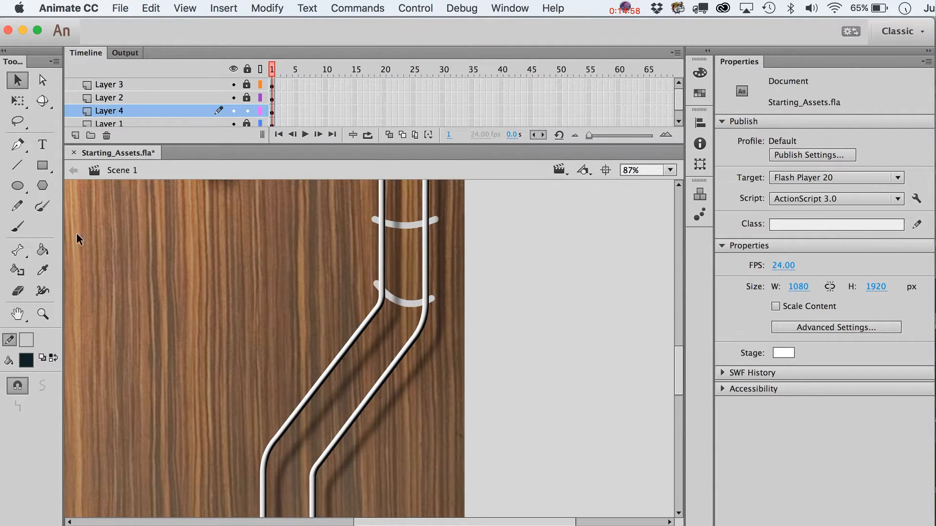
{"action": "left_click", "coordinate": [18, 165]}
{"action": "key", "text": "v"}
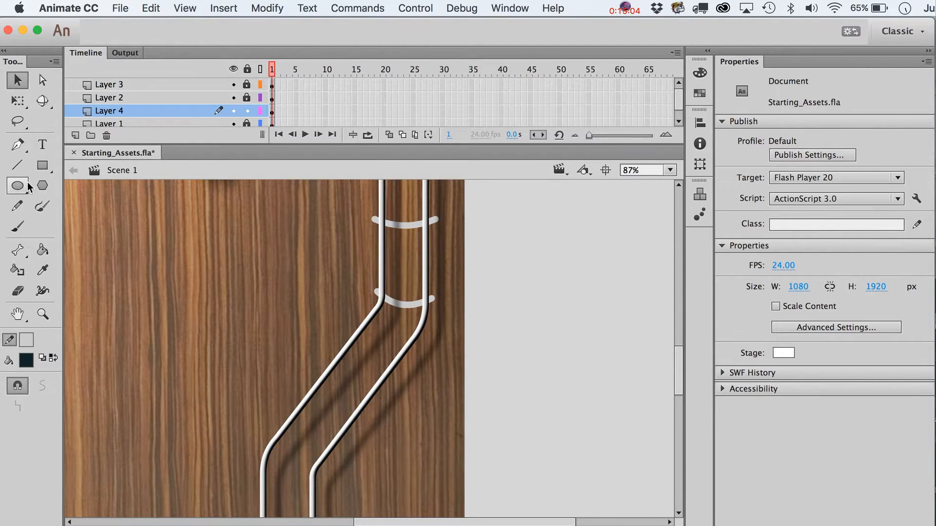
Step: Draw a crossbar with the Line tool across the upper part of the diagonal rails and bend it into a downward curve
{"action": "left_click", "coordinate": [19, 168]}
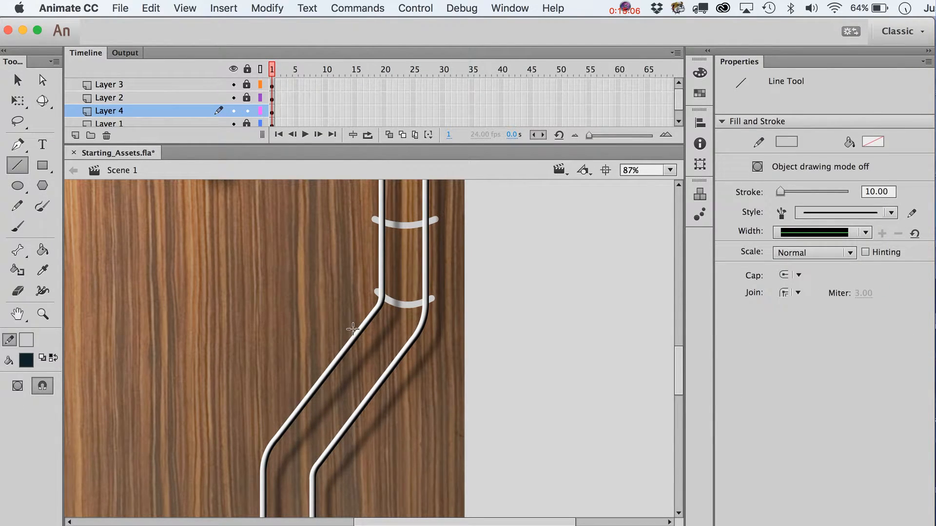
{"action": "mouse_move", "coordinate": [352, 330]}
{"action": "left_mouse_down"}
{"action": "mouse_move", "coordinate": [399, 361]}
{"action": "mouse_move", "coordinate": [373, 354]}
{"action": "left_mouse_up"}
{"action": "key", "text": "v"}
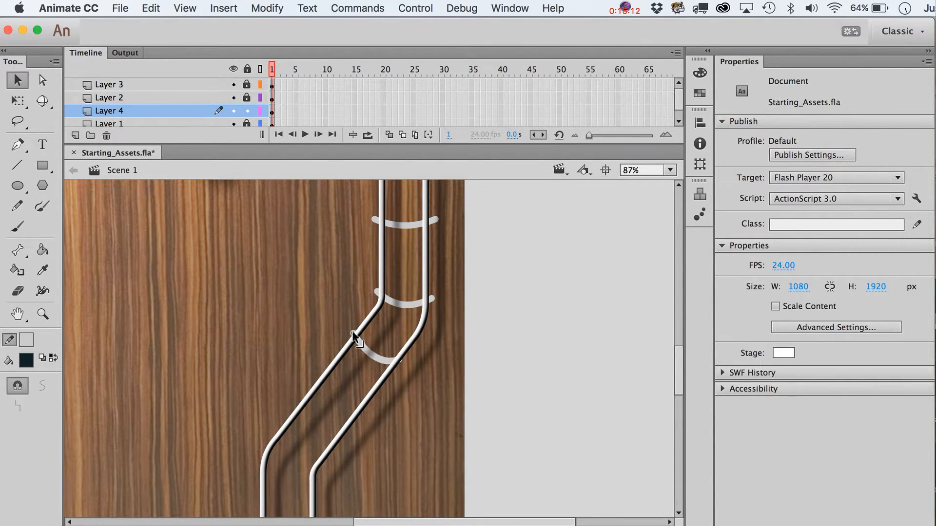
Step: Nudge the upper diagonal crossbar to X 926.25 and scale it to 105%, repeating the scaling once so it overlaps both rails
{"action": "left_click", "coordinate": [379, 361]}
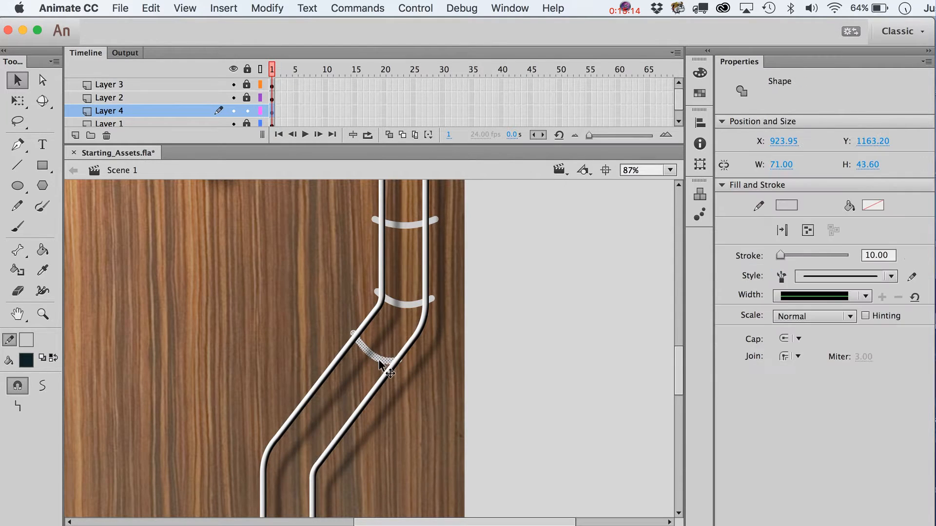
{"action": "left_click_drag", "start_coordinate": [380, 361], "coordinate": [381, 362]}
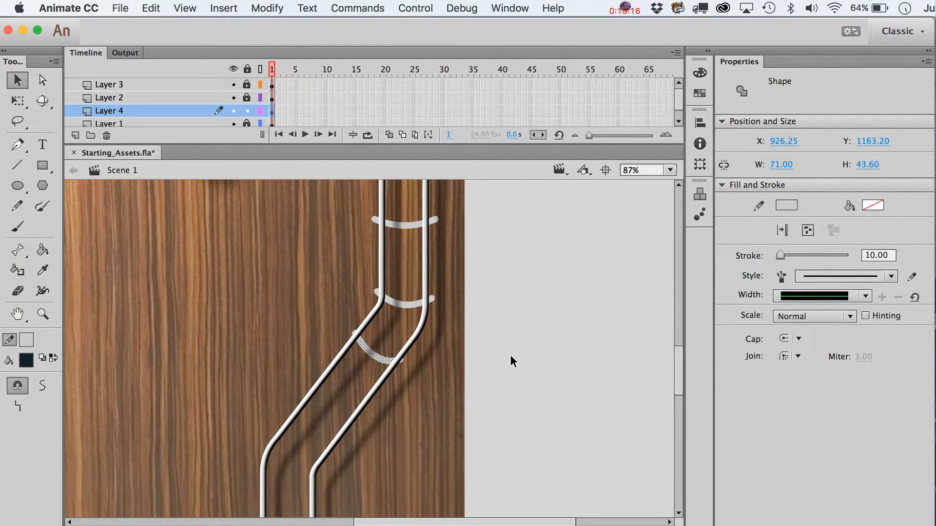
{"action": "key", "text": "super+alt+s"}
{"action": "type", "text": "105"}
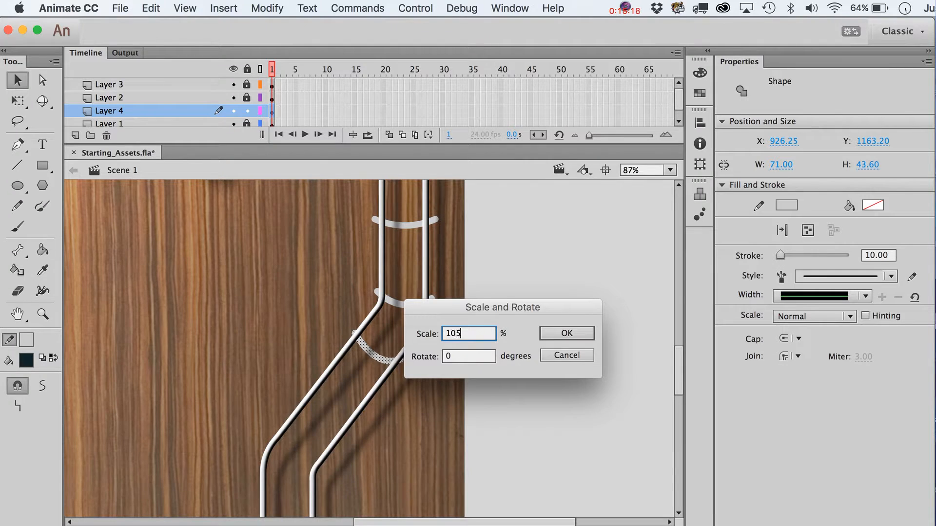
{"action": "key", "text": "Return"}
{"action": "key", "text": "super+alt+s"}
{"action": "key", "text": "Return"}
{"action": "left_click", "coordinate": [601, 369]}
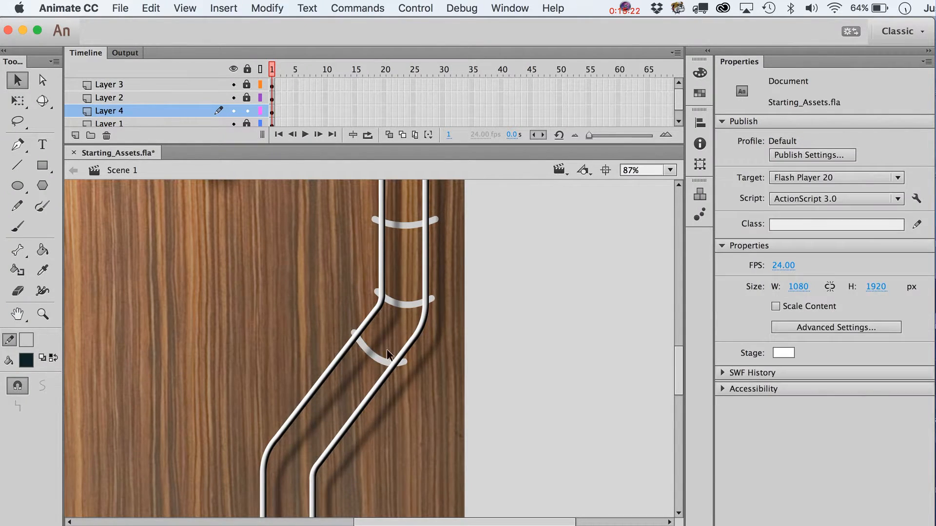
Step: Draw a second line across the lower part of the diagonal rails and curve it like the crossbar above
{"action": "left_click", "coordinate": [17, 165]}
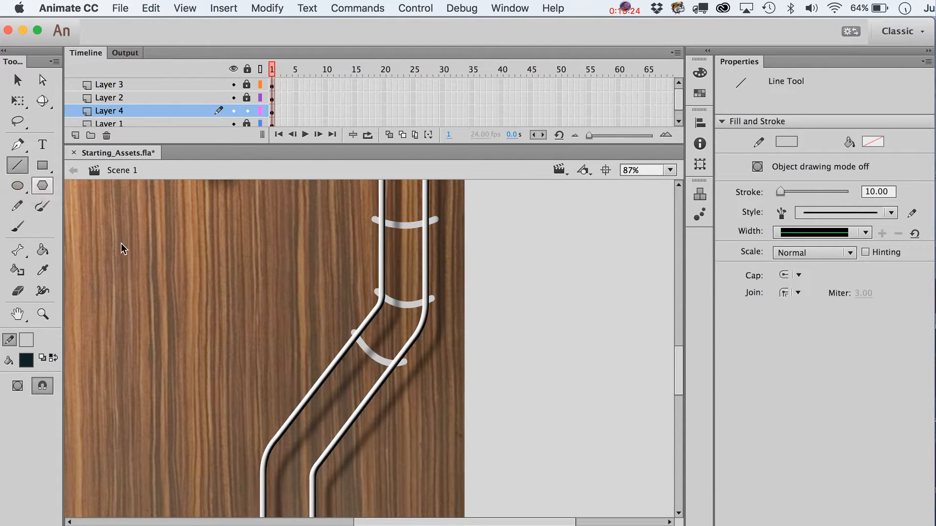
{"action": "left_click_drag", "start_coordinate": [311, 385], "coordinate": [361, 420]}
{"action": "key", "text": "v"}
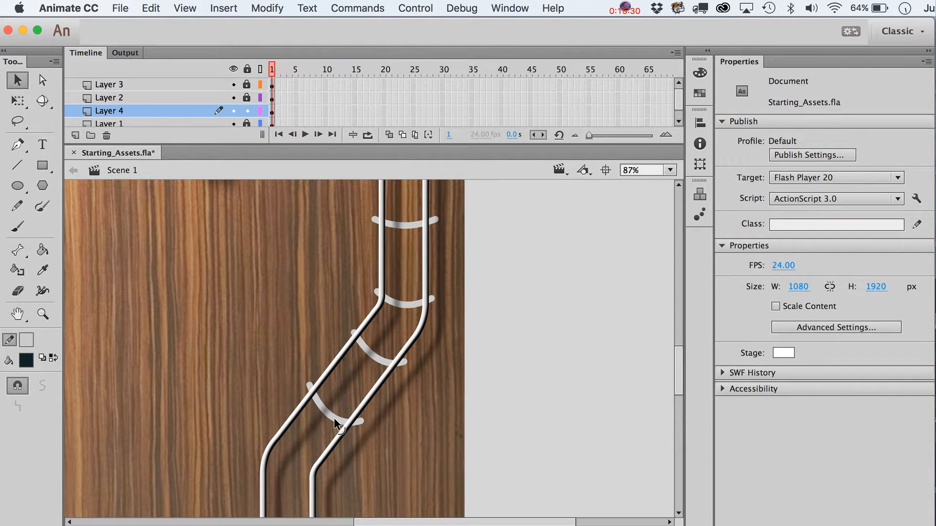
Step: Draw a slanted crossbar where the diagonal rails turn vertical again, shift its left end inward and curve it downward
{"action": "scroll", "coordinate": [337, 418], "scroll_direction": "left", "scroll_amount": 3}
{"action": "scroll", "coordinate": [336, 419], "scroll_direction": "down", "scroll_amount": 3}
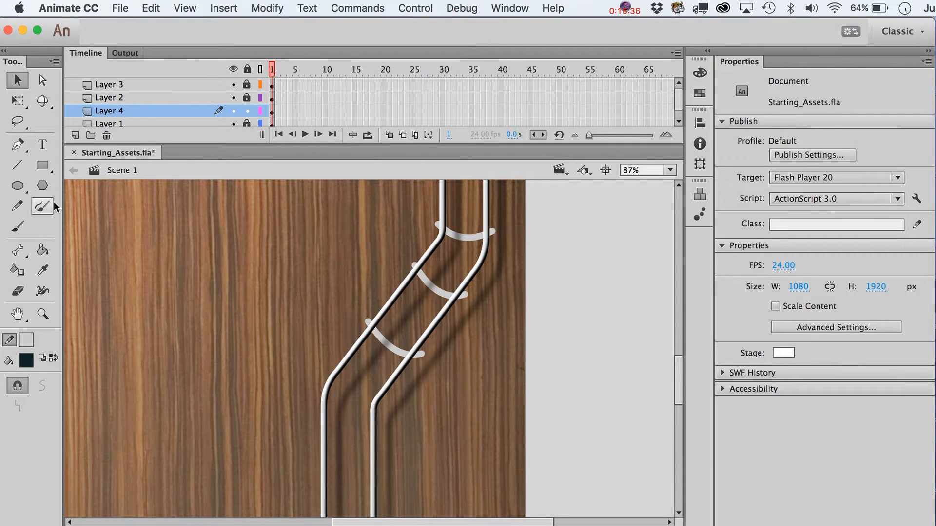
{"action": "left_click", "coordinate": [18, 164]}
{"action": "mouse_move", "coordinate": [323, 384]}
{"action": "left_mouse_down"}
{"action": "mouse_move", "coordinate": [376, 387]}
{"action": "mouse_move", "coordinate": [379, 405]}
{"action": "left_mouse_up"}
{"action": "key", "text": "v"}
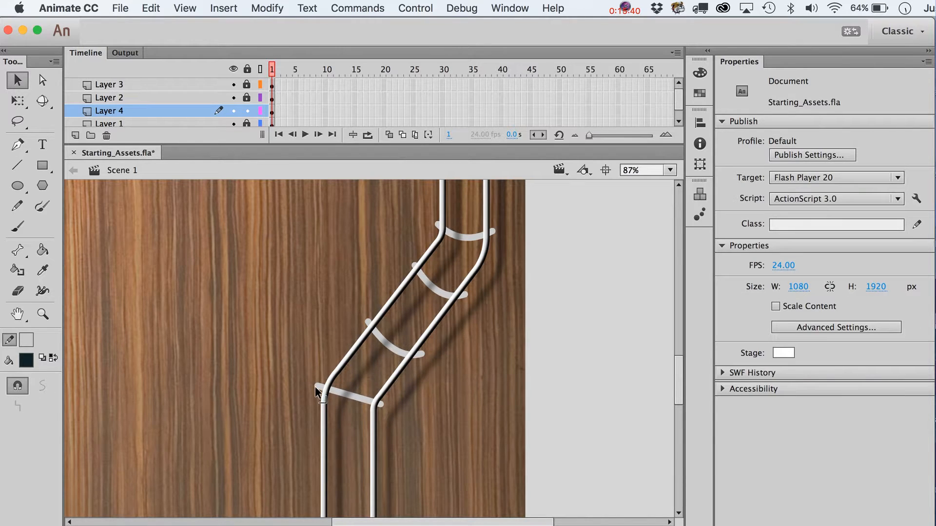
{"action": "left_click_drag", "start_coordinate": [315, 388], "coordinate": [321, 387]}
Step: Draw a crossbar midway down the final vertical rail section and bend it into a downward curve
{"action": "scroll", "coordinate": [353, 413], "scroll_direction": "down", "scroll_amount": 3}
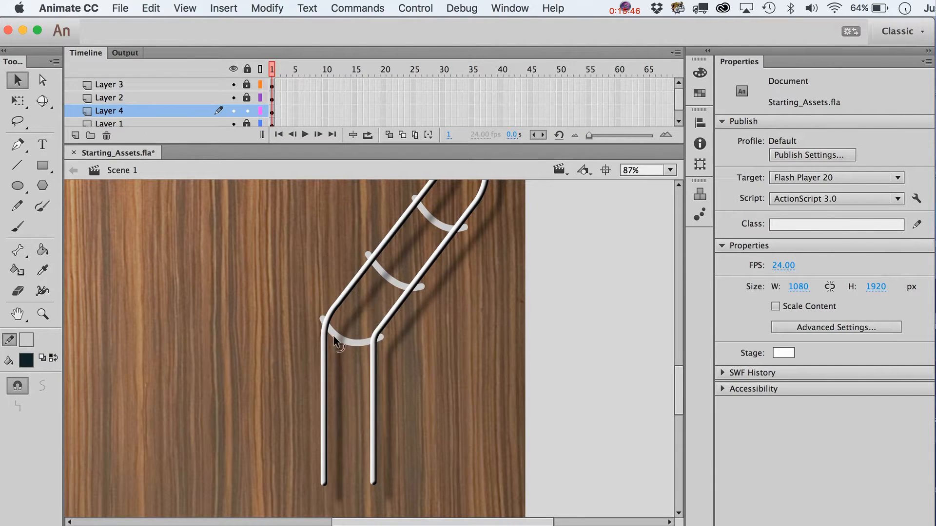
{"action": "key", "text": "n"}
{"action": "left_click_drag", "start_coordinate": [317, 399], "coordinate": [382, 403]}
{"action": "key", "text": "v"}
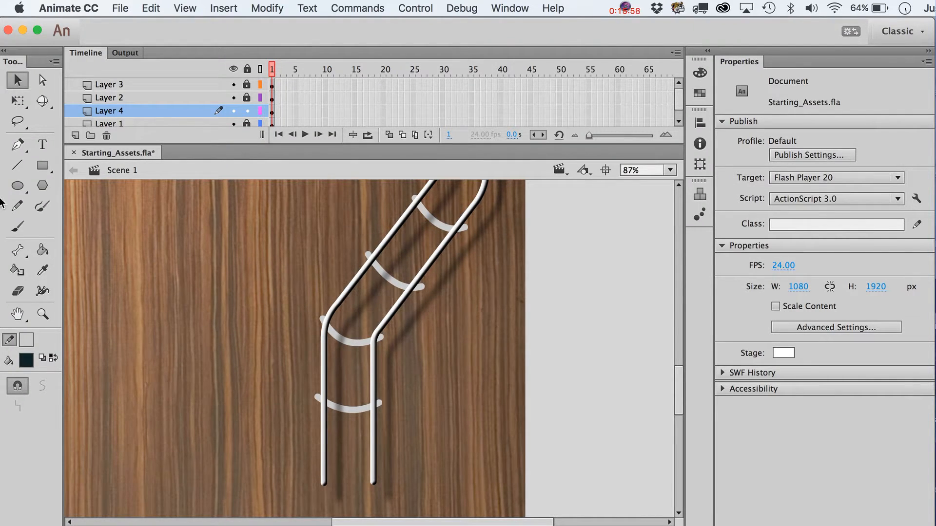
Step: Draw the last horizontal crossbar just above the lower ends of the rails and curve it slightly downward
{"action": "left_click", "coordinate": [20, 167]}
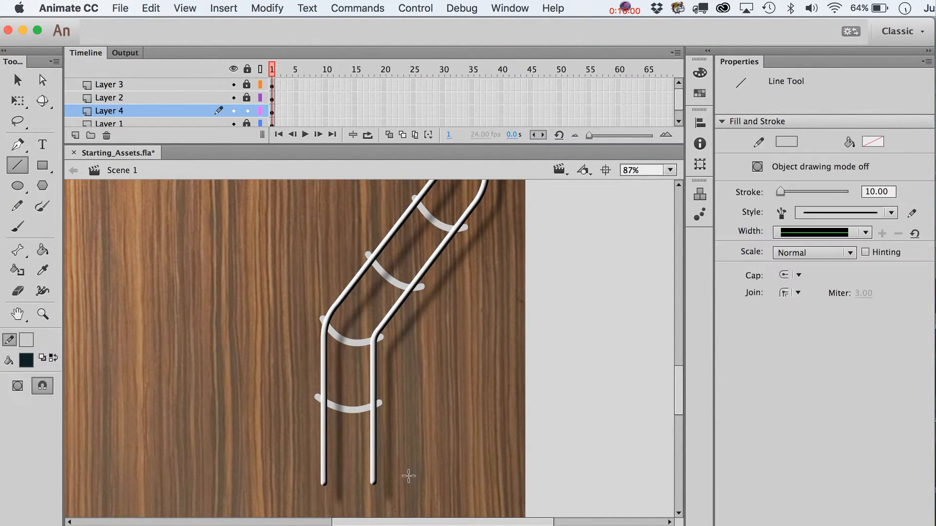
{"action": "left_click_drag", "start_coordinate": [317, 467], "coordinate": [385, 467]}
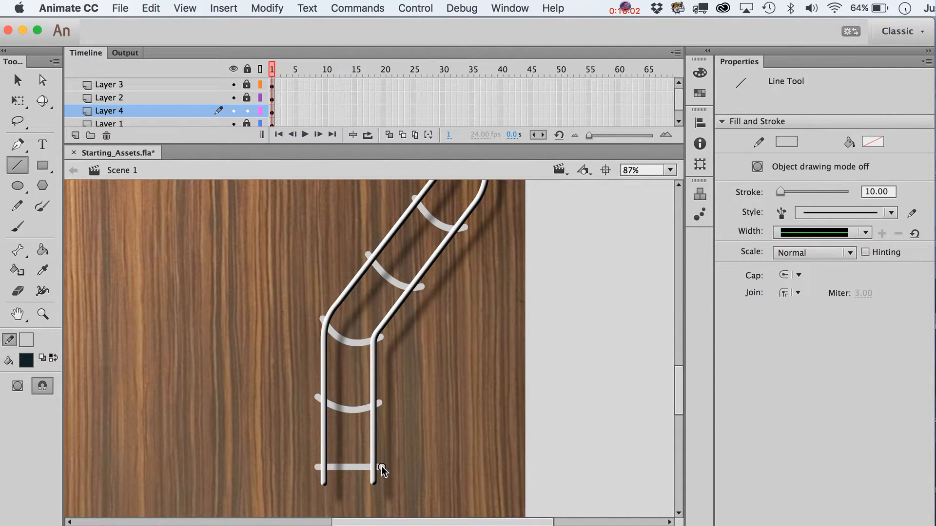
{"action": "key", "text": "v"}
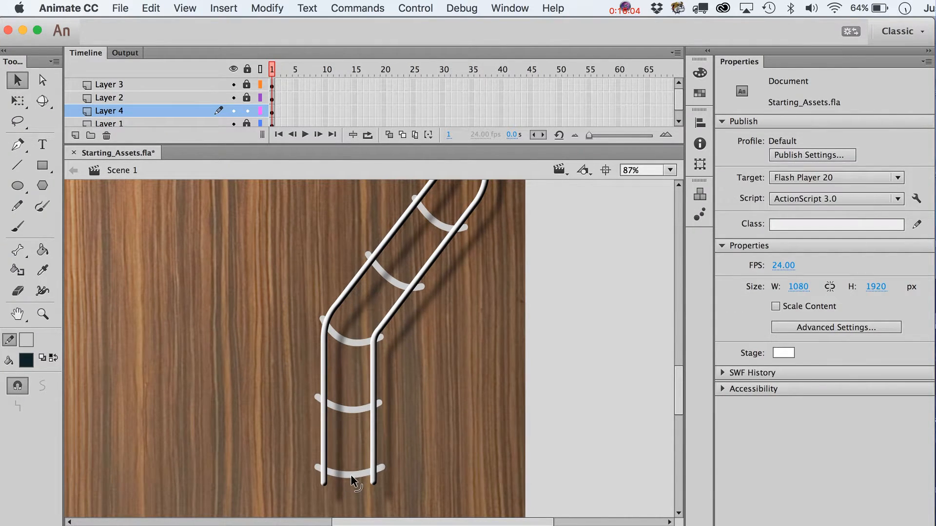
Step: Select all crossbars on Layer 4 and convert them to a movie clip symbol named "bottom rail connectors"
{"action": "left_click", "coordinate": [42, 315]}
{"action": "left_click", "coordinate": [312, 409], "text": "alt"}
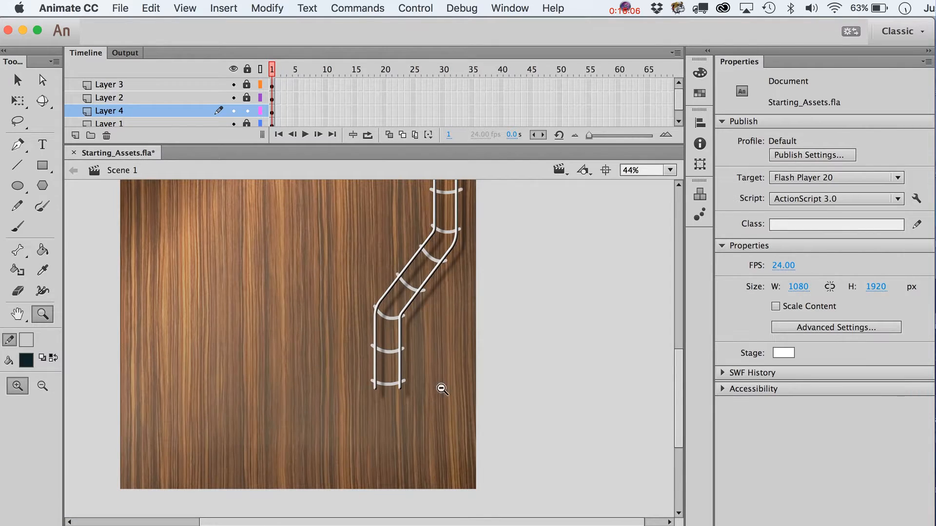
{"action": "left_click", "coordinate": [440, 383], "text": "alt"}
{"action": "scroll", "coordinate": [417, 323], "scroll_direction": "up", "scroll_amount": 4}
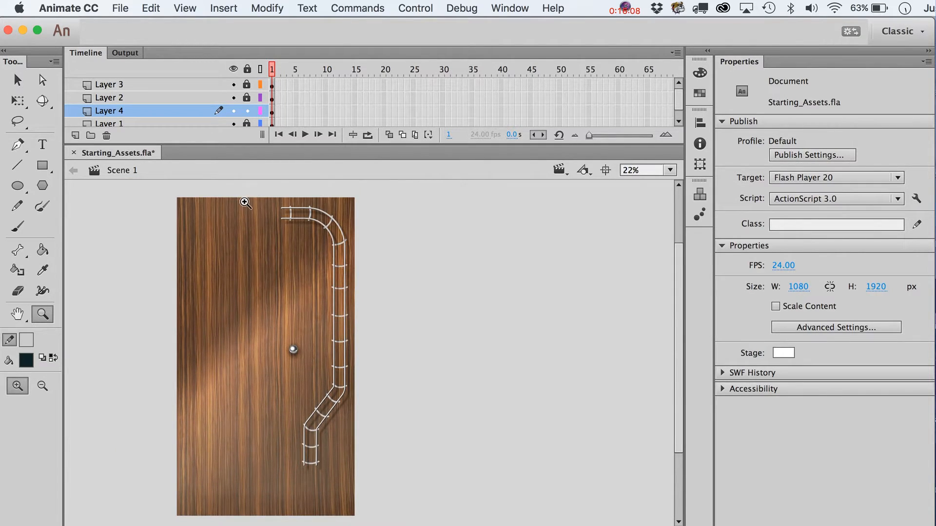
{"action": "left_click_drag", "start_coordinate": [244, 203], "coordinate": [381, 500]}
{"action": "key", "text": "v"}
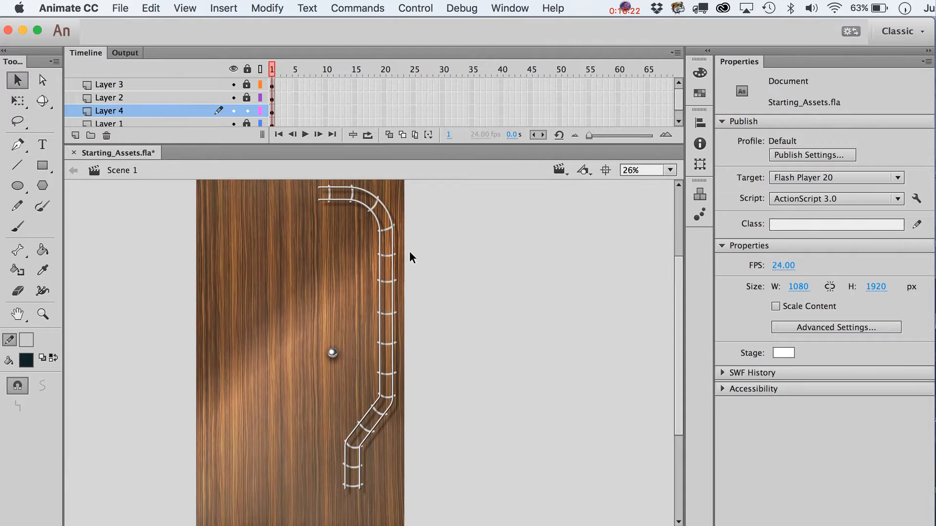
{"action": "left_click", "coordinate": [271, 111]}
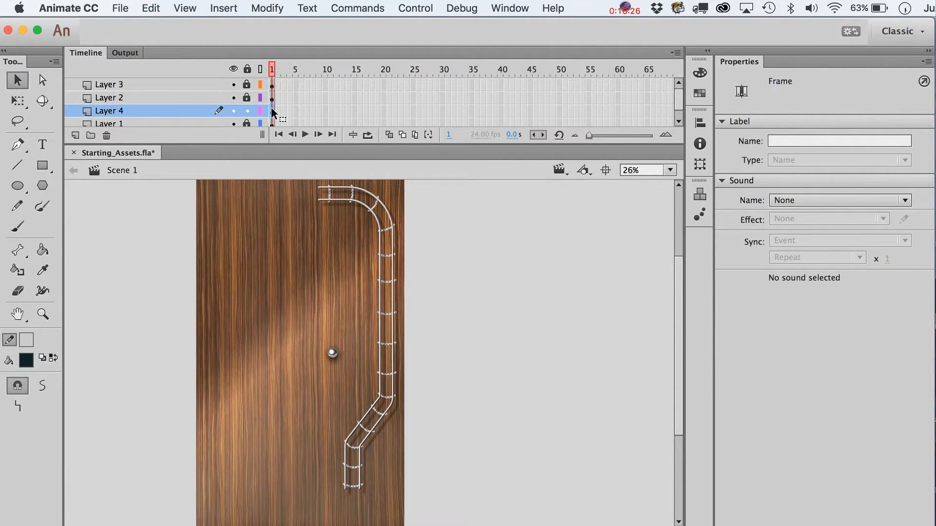
{"action": "key", "text": "F8"}
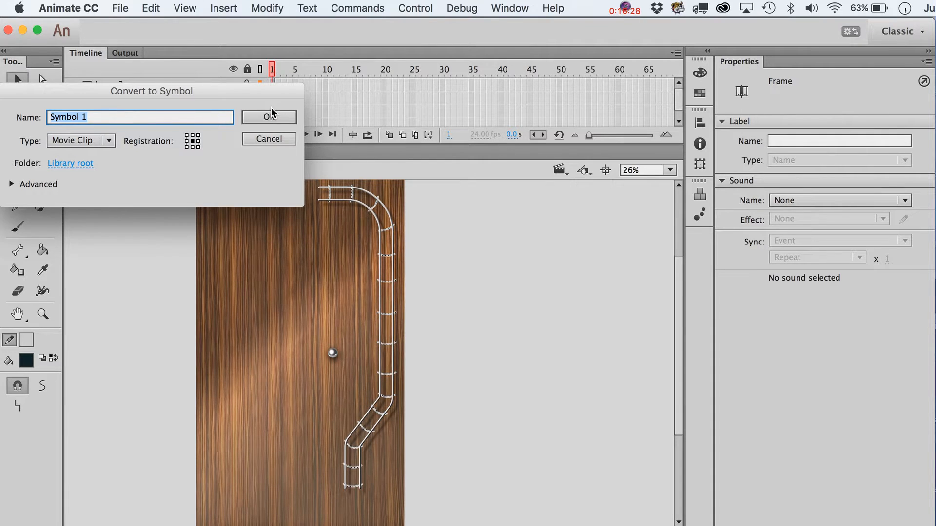
{"action": "type", "text": "bottom"}
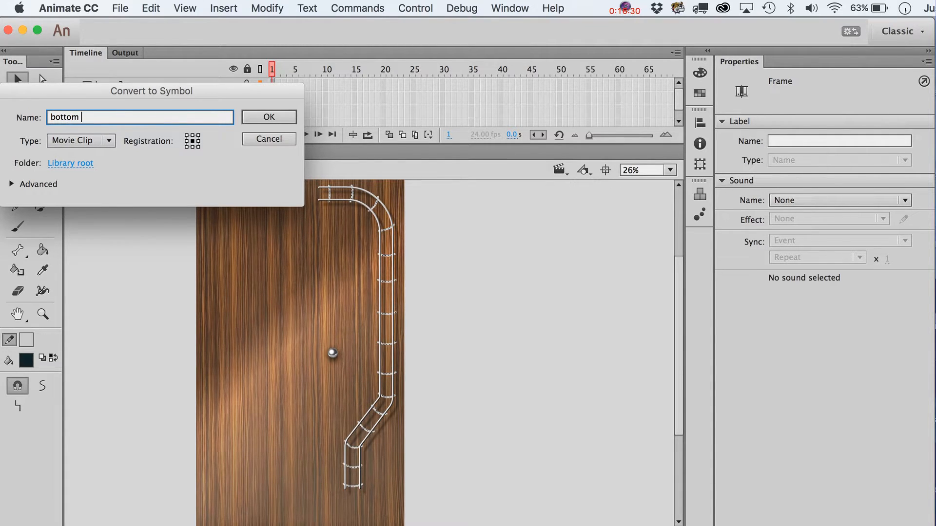
{"action": "type", "text": " rail connectors"}
{"action": "key", "text": "Return"}
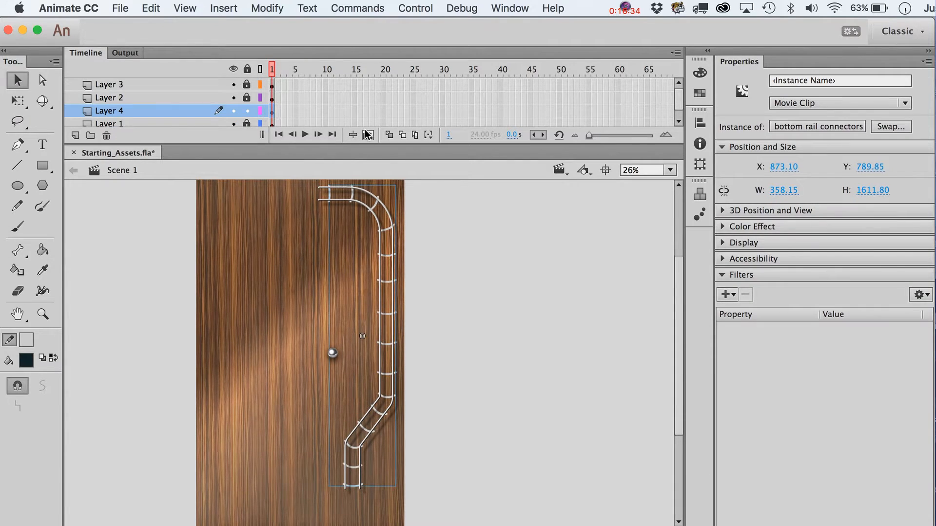
Step: Unlock Layer 2, select the rails movie clip and copy its Bevel filter
{"action": "left_click", "coordinate": [326, 187]}
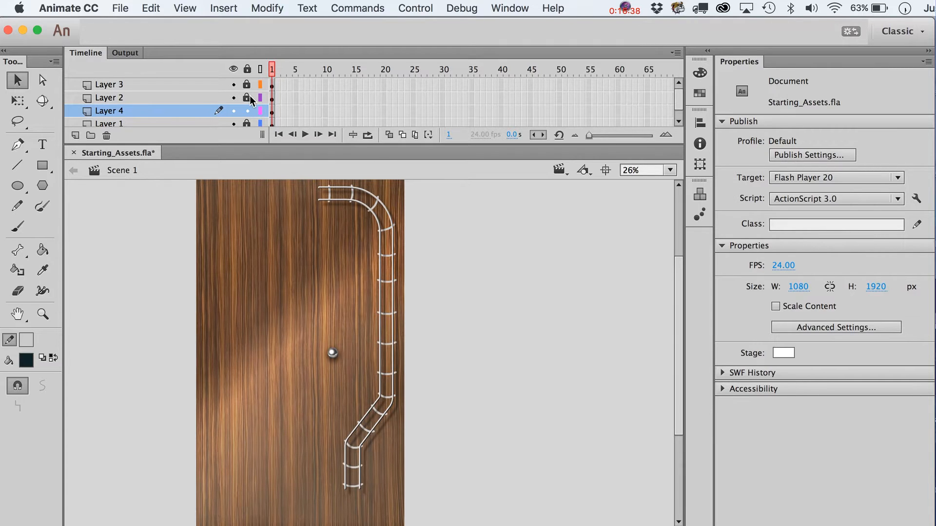
{"action": "left_click", "coordinate": [320, 187]}
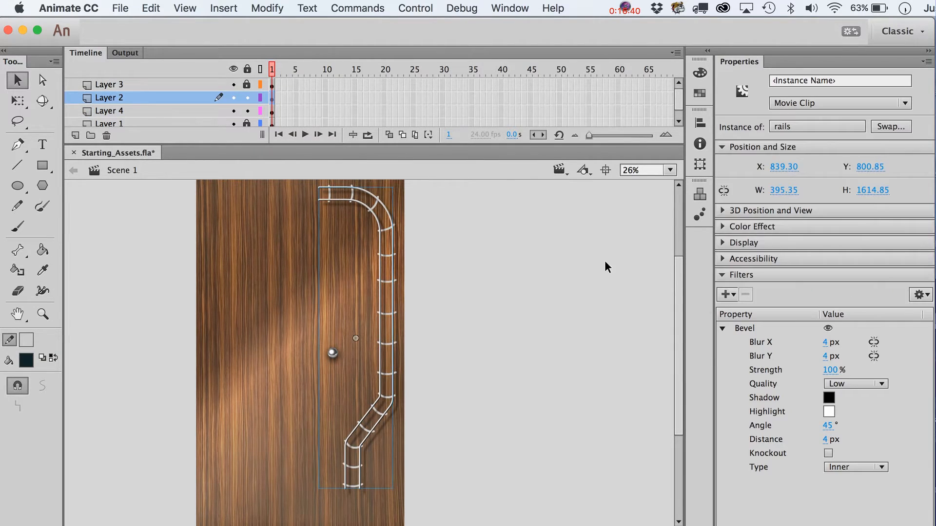
{"action": "left_click", "coordinate": [742, 331]}
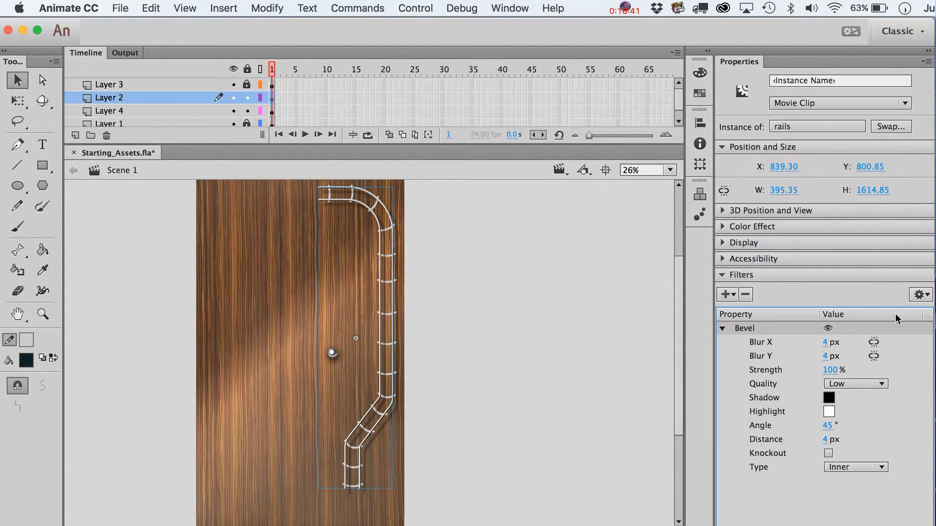
{"action": "left_click", "coordinate": [920, 294]}
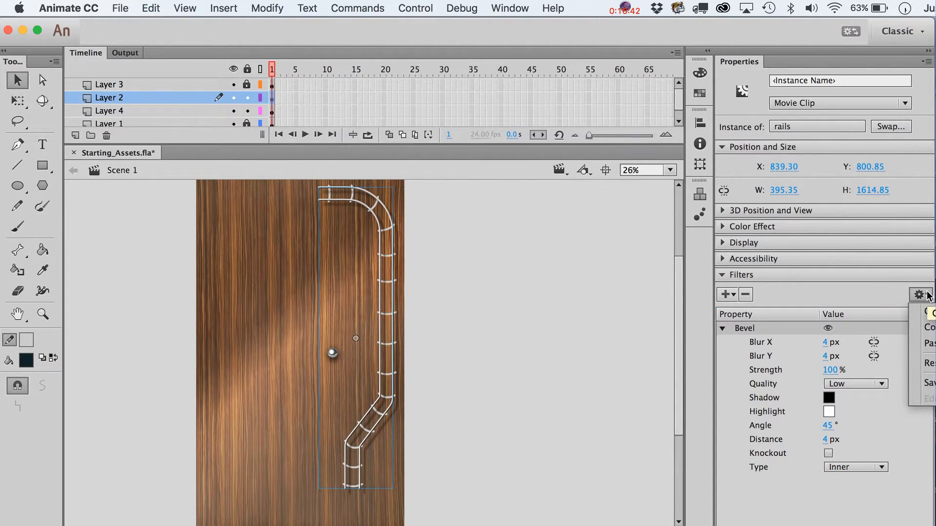
{"action": "left_click", "coordinate": [930, 328]}
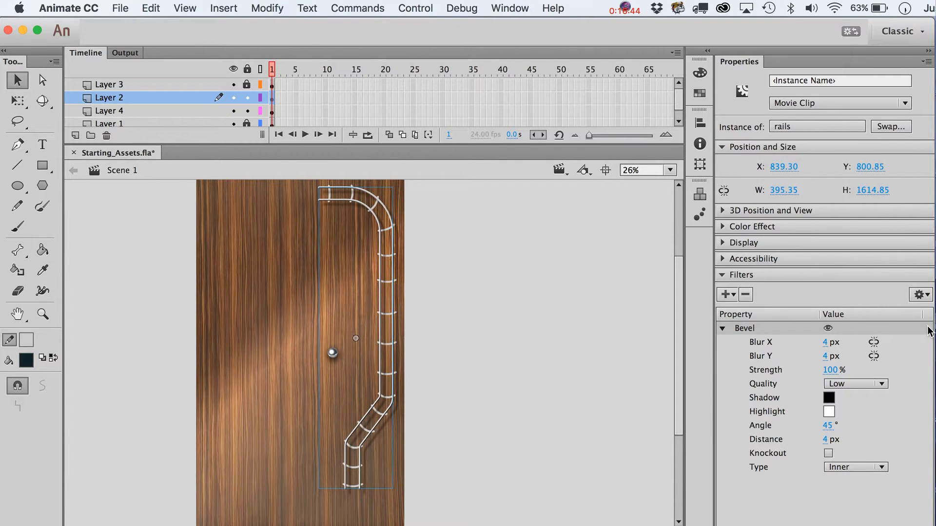
Step: Paste the copied Bevel filter onto the bottom rail connectors movie clip and inspect the crossbars around the upper curve
{"action": "left_click", "coordinate": [398, 256]}
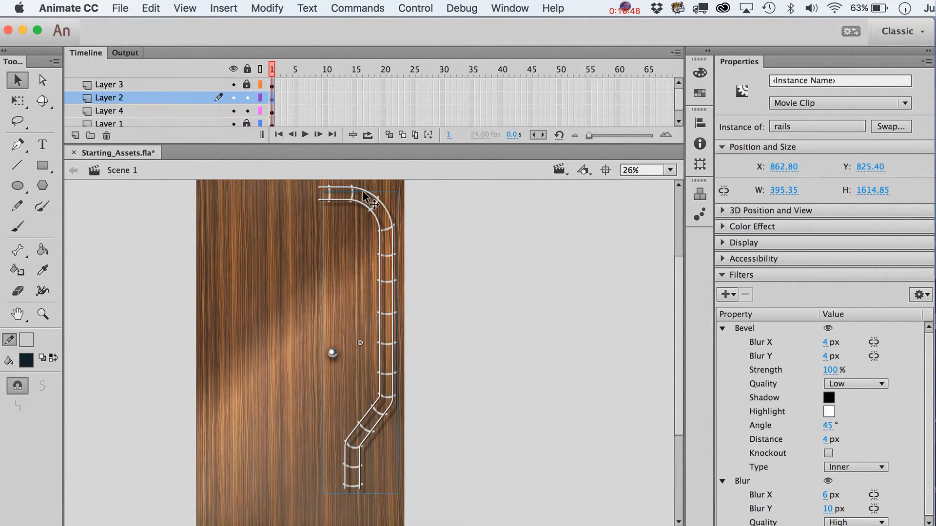
{"action": "left_click", "coordinate": [382, 215]}
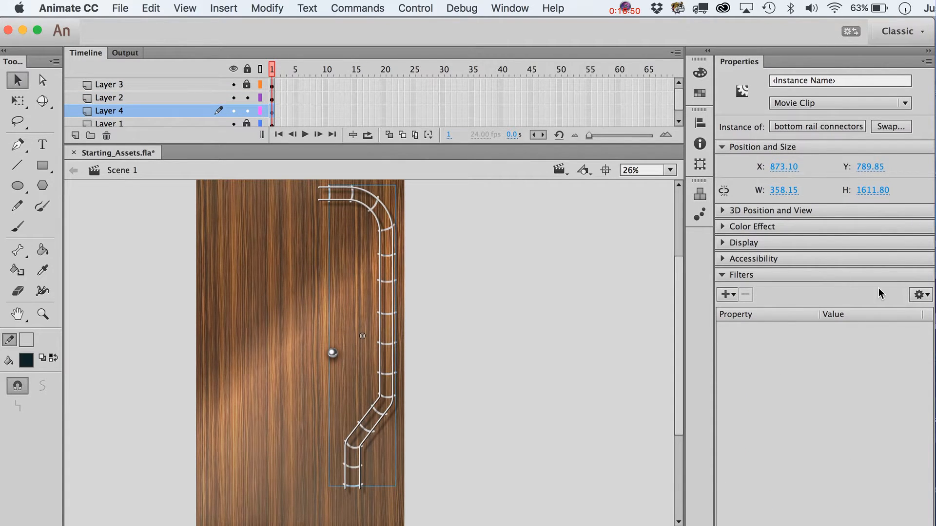
{"action": "left_click", "coordinate": [920, 294]}
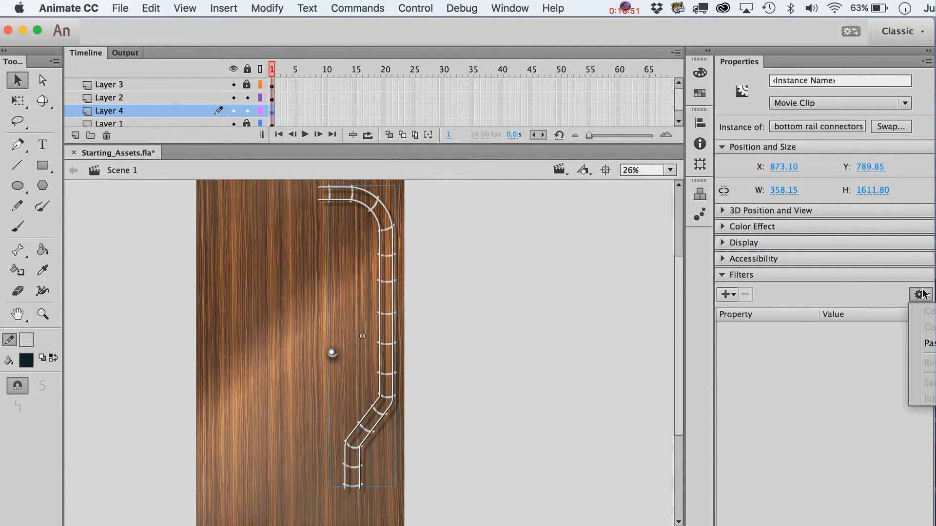
{"action": "left_click", "coordinate": [929, 344]}
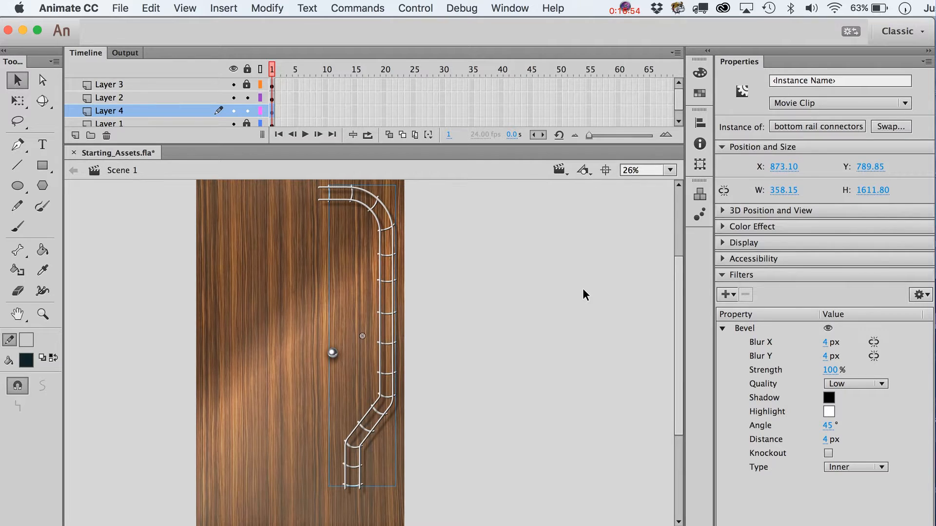
{"action": "left_click", "coordinate": [42, 315]}
{"action": "left_click_drag", "start_coordinate": [292, 185], "coordinate": [417, 257]}
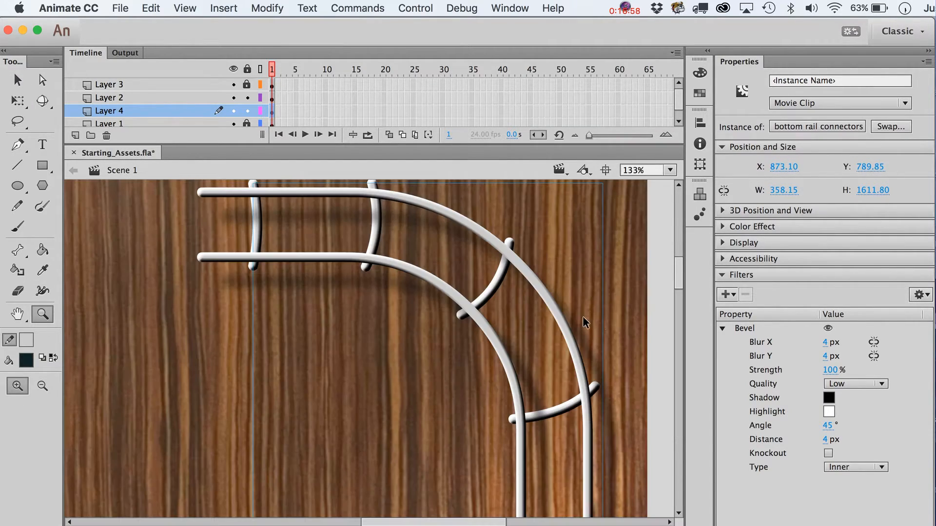
{"action": "key", "text": "v"}
{"action": "scroll", "coordinate": [630, 312], "scroll_direction": "right", "scroll_amount": 5}
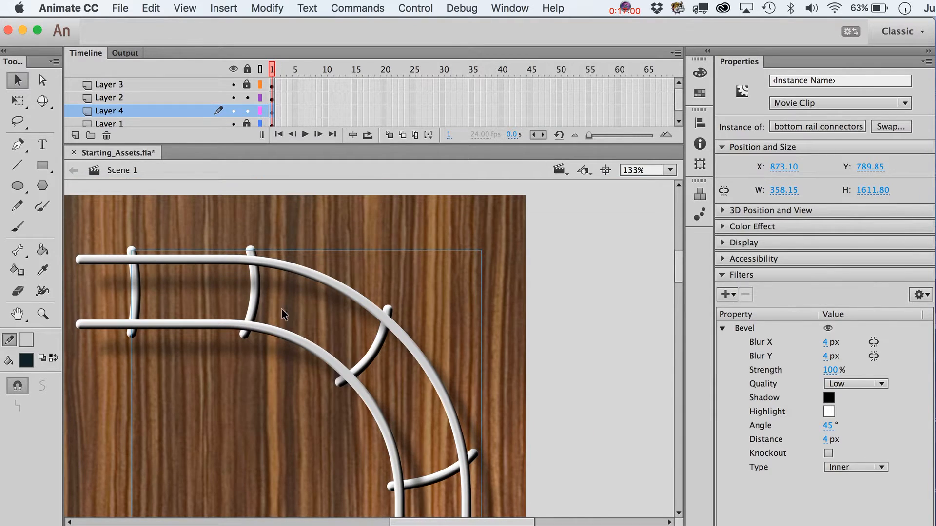
Step: Inspect the shape inside the rails movie clip and return to Scene 1
{"action": "left_click", "coordinate": [232, 260]}
{"action": "double_click", "coordinate": [232, 260]}
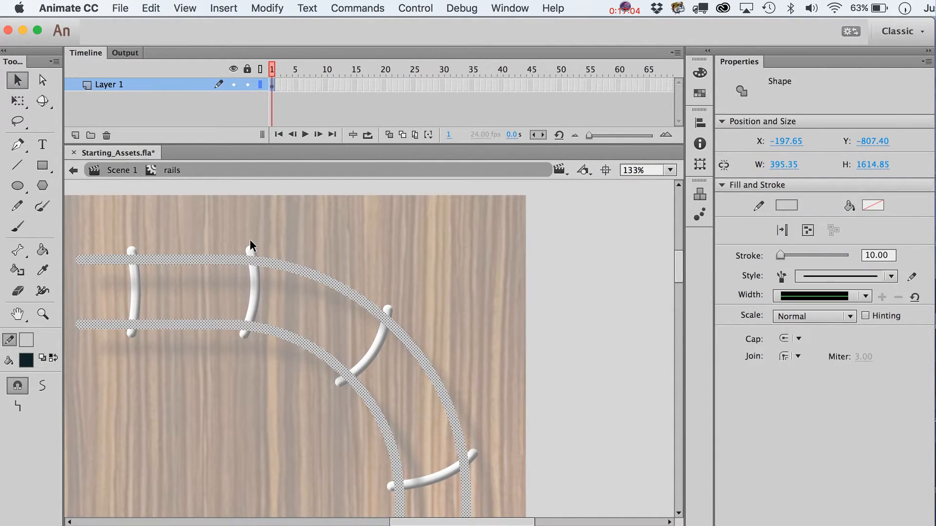
{"action": "left_click", "coordinate": [122, 170]}
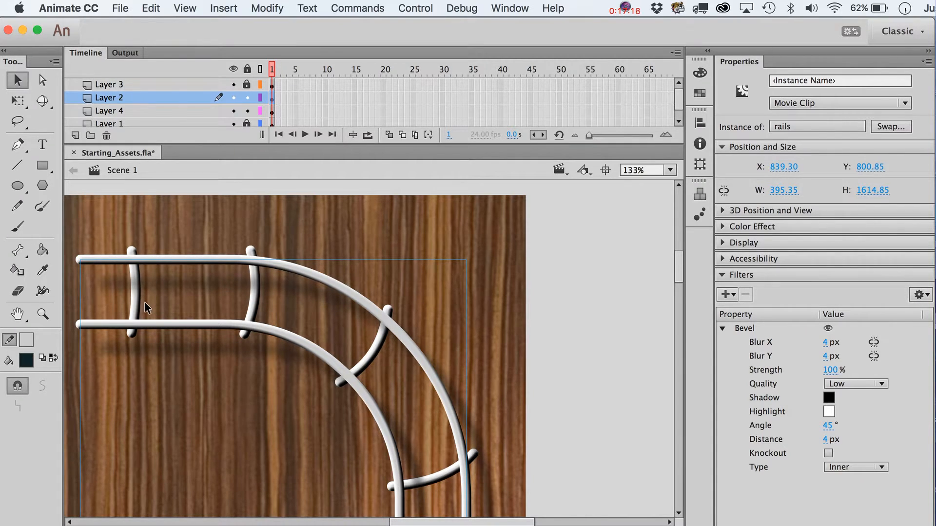
Step: Cut the blurred copy of the rails that serves as their shadow from Layer 2
{"action": "left_click", "coordinate": [43, 314]}
{"action": "left_click", "coordinate": [442, 421], "text": "alt"}
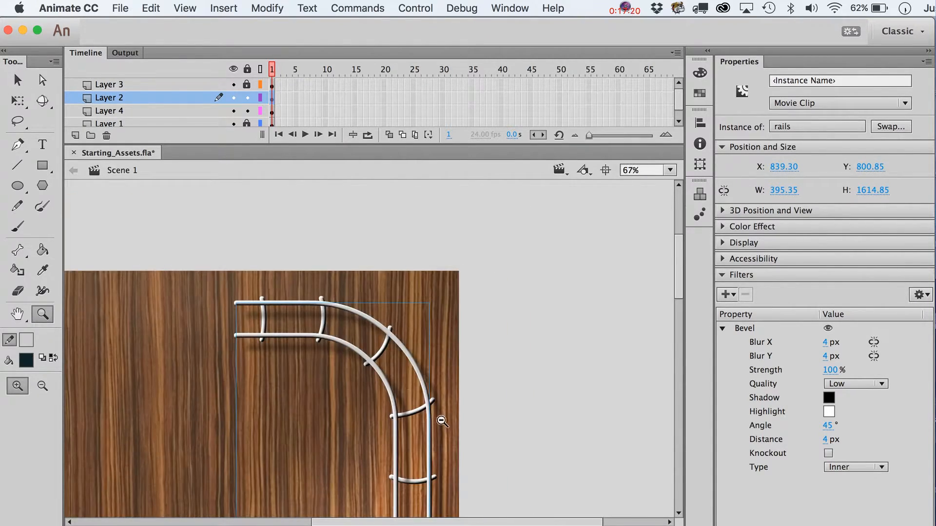
{"action": "left_click", "coordinate": [441, 421], "text": "alt"}
{"action": "key", "text": "v"}
{"action": "scroll", "coordinate": [441, 419], "scroll_direction": "down", "scroll_amount": 5}
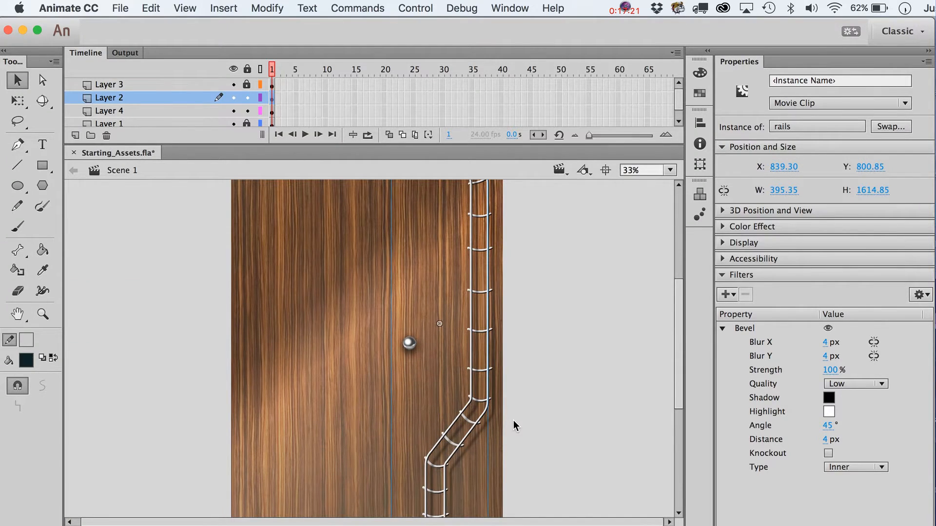
{"action": "left_click", "coordinate": [490, 424]}
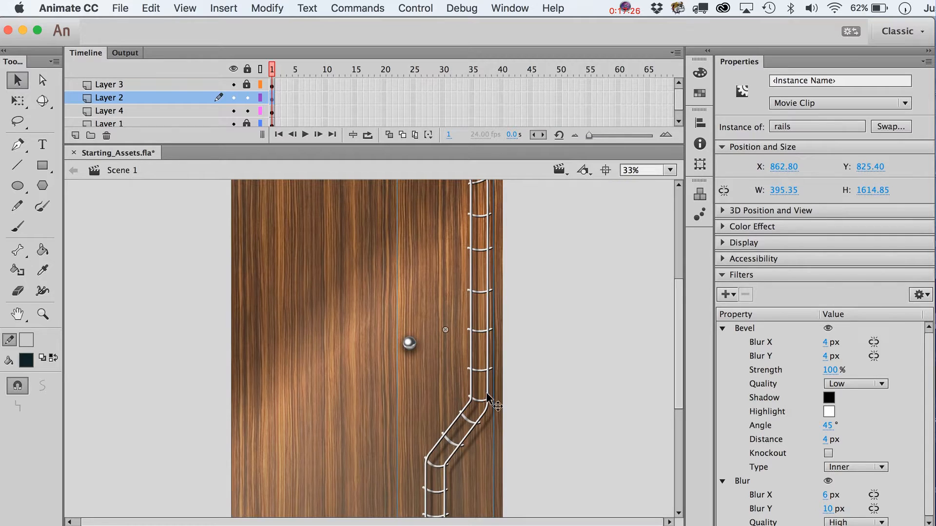
{"action": "left_click", "coordinate": [454, 312]}
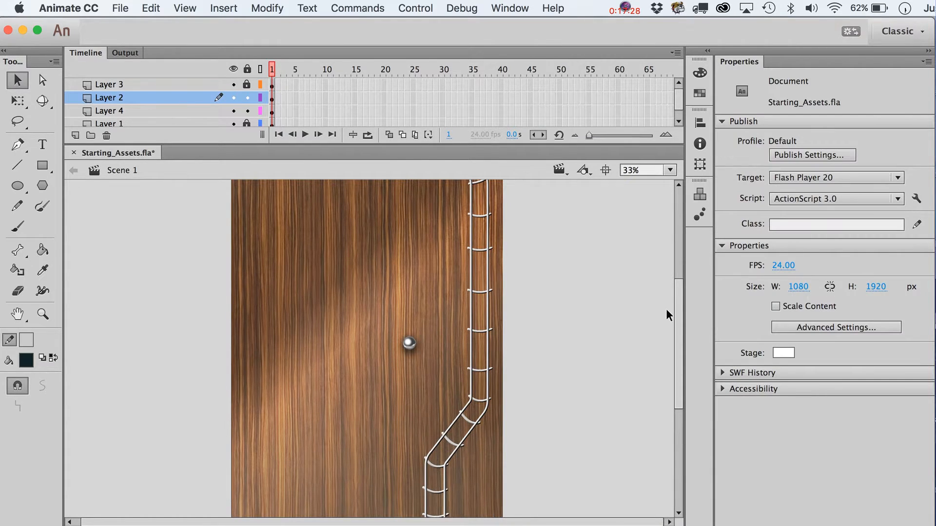
Step: Add a new layer directly above Layer 4 and paste the blurred rails shadow in place on it
{"action": "left_click", "coordinate": [122, 114]}
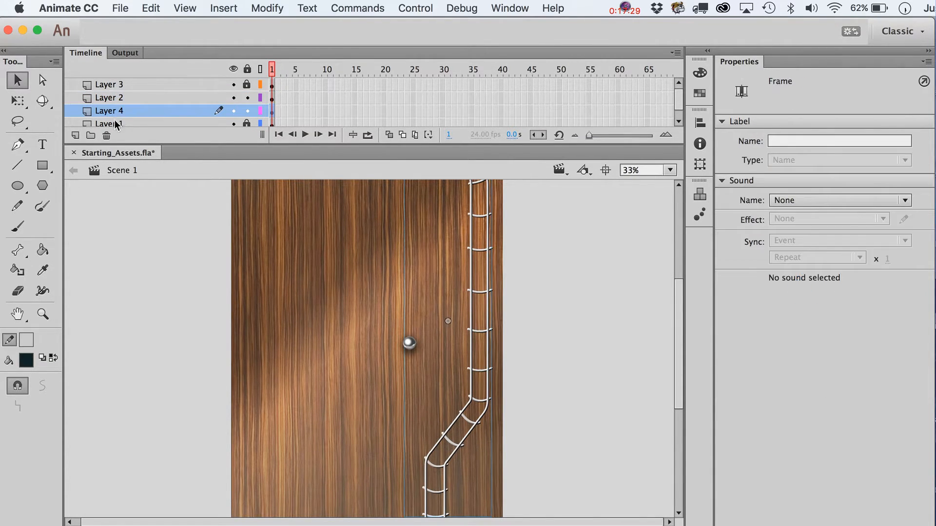
{"action": "left_click", "coordinate": [75, 136]}
{"action": "key", "text": "super+shift+v"}
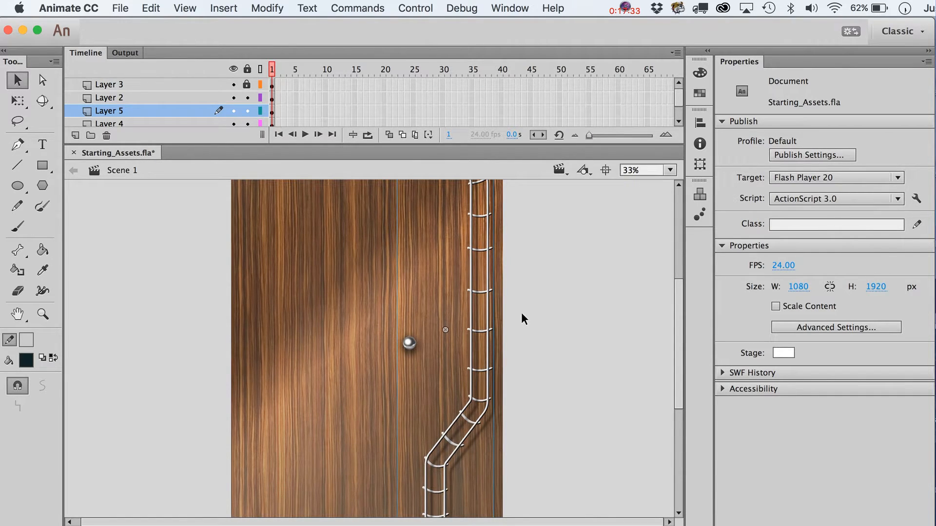
Step: Check which layer holds the rails shadow and lock Layer 5 and Layer 2
{"action": "left_click", "coordinate": [493, 295]}
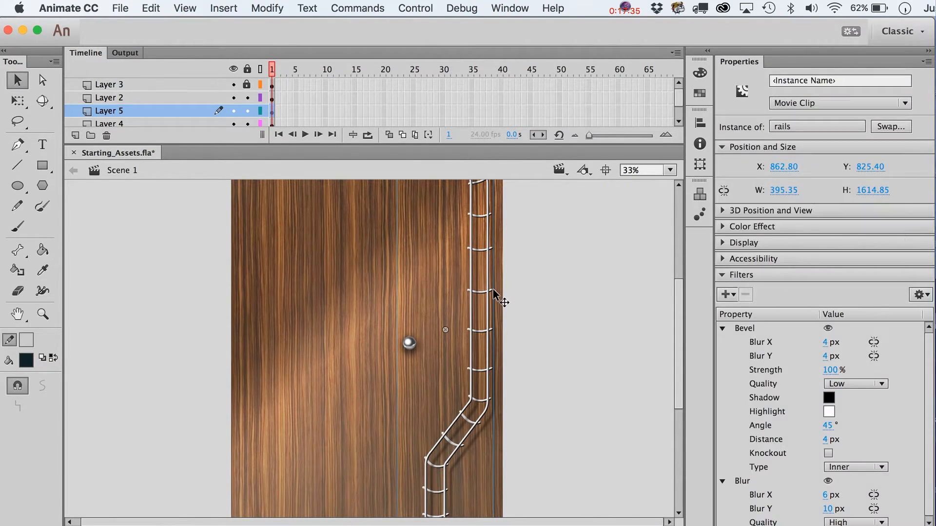
{"action": "left_click", "coordinate": [276, 120]}
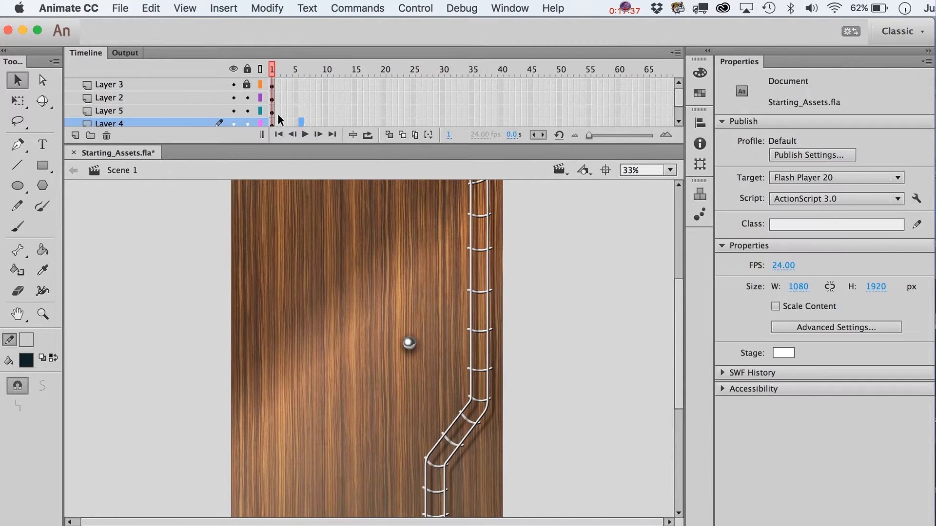
{"action": "left_click", "coordinate": [270, 110]}
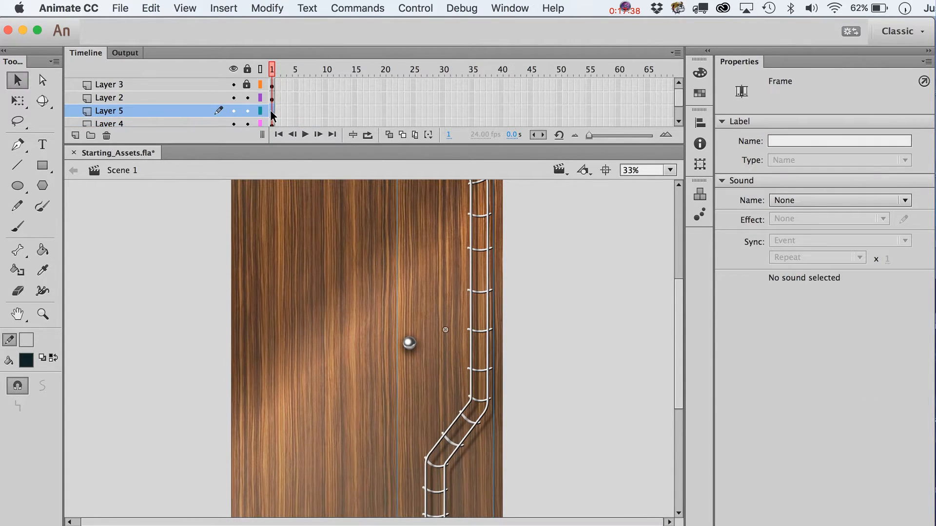
{"action": "left_click", "coordinate": [487, 425]}
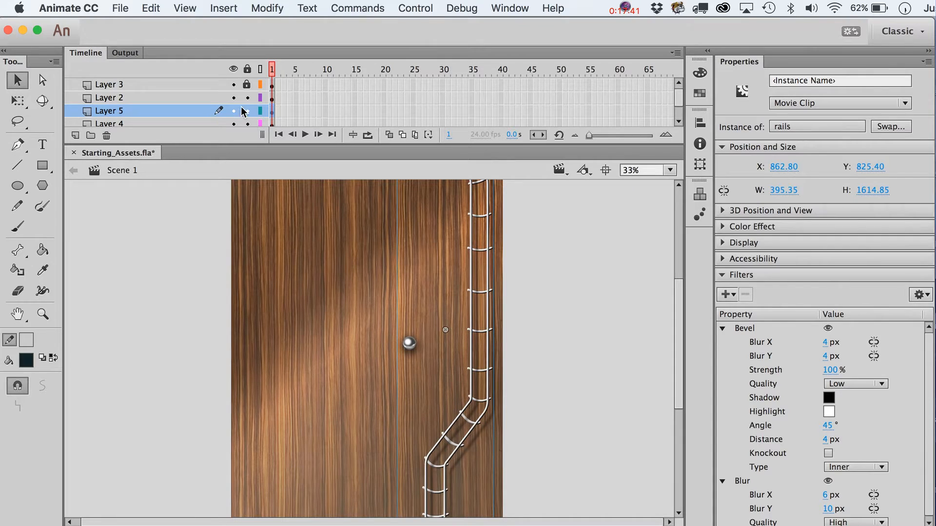
{"action": "left_click_drag", "start_coordinate": [247, 110], "coordinate": [247, 98]}
{"action": "left_click", "coordinate": [493, 416]}
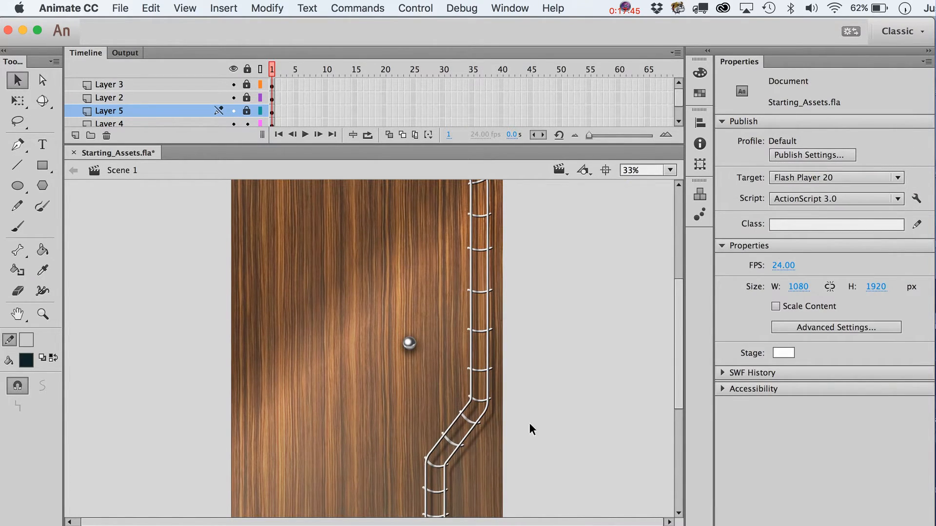
Step: Examine Layer 4's content and the crossbars inside the bottom rail connectors movie clip, and return to Scene 1
{"action": "scroll", "coordinate": [326, 86], "scroll_direction": "down", "scroll_amount": 2}
{"action": "left_click", "coordinate": [272, 98]}
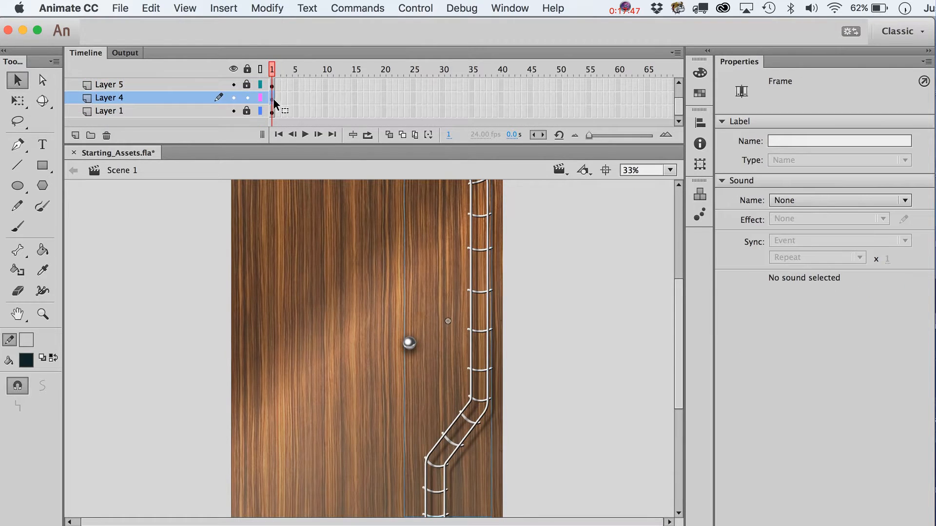
{"action": "left_click", "coordinate": [484, 419]}
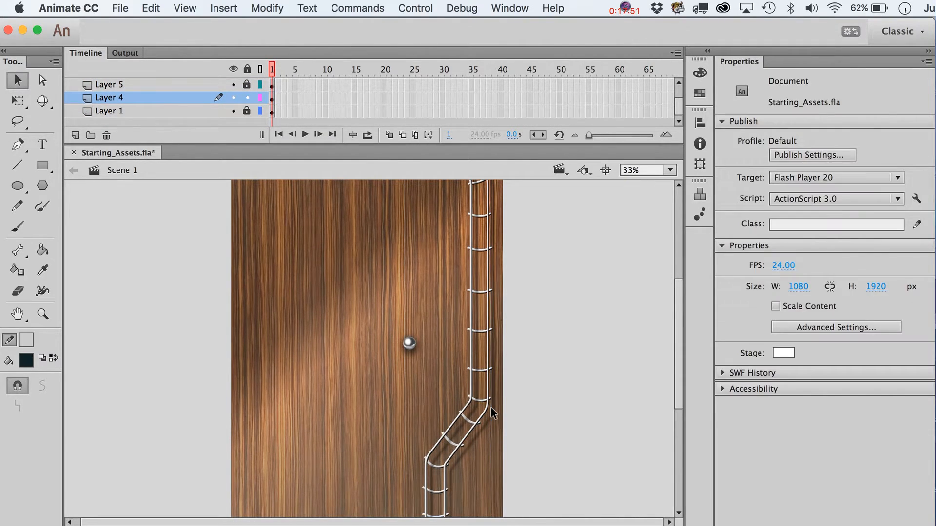
{"action": "double_click", "coordinate": [466, 418]}
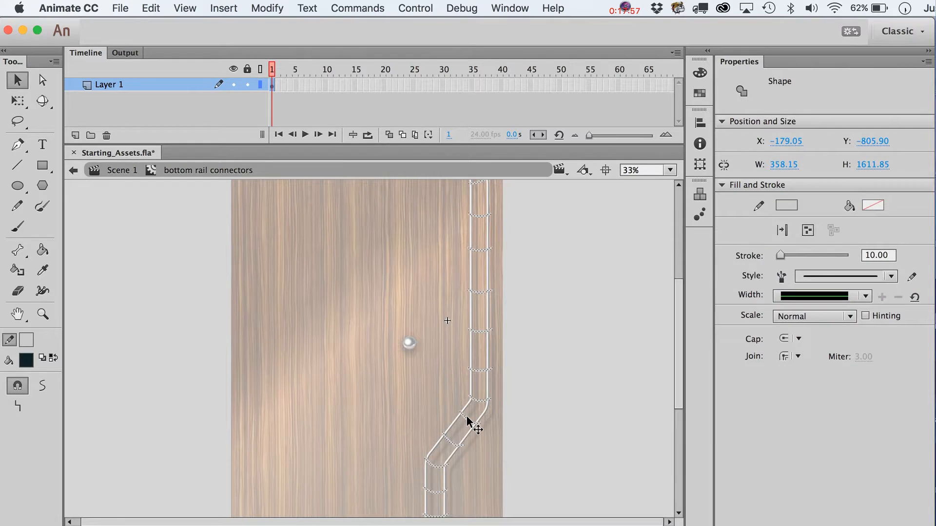
{"action": "left_click", "coordinate": [122, 172]}
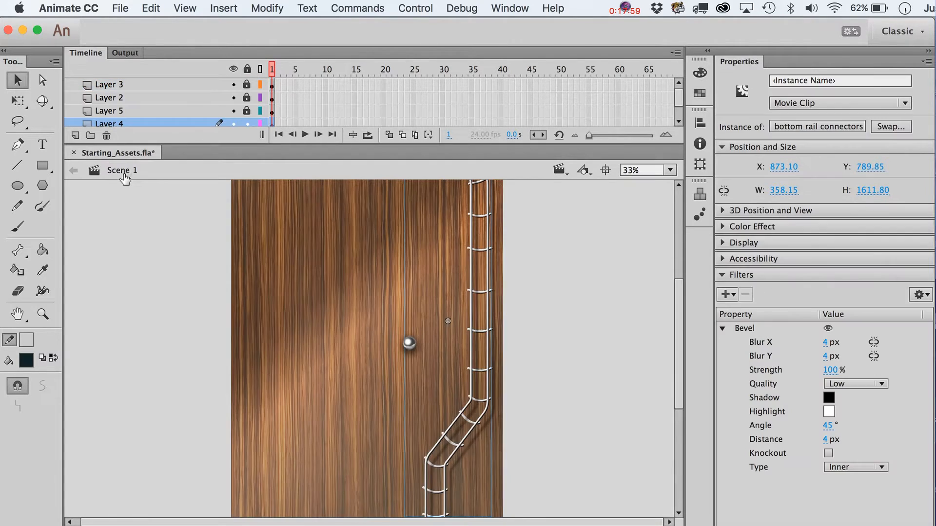
Step: Unlock Layer 5, move Layer 4 above it and select the bottom rail connectors movie clip
{"action": "left_click", "coordinate": [248, 115]}
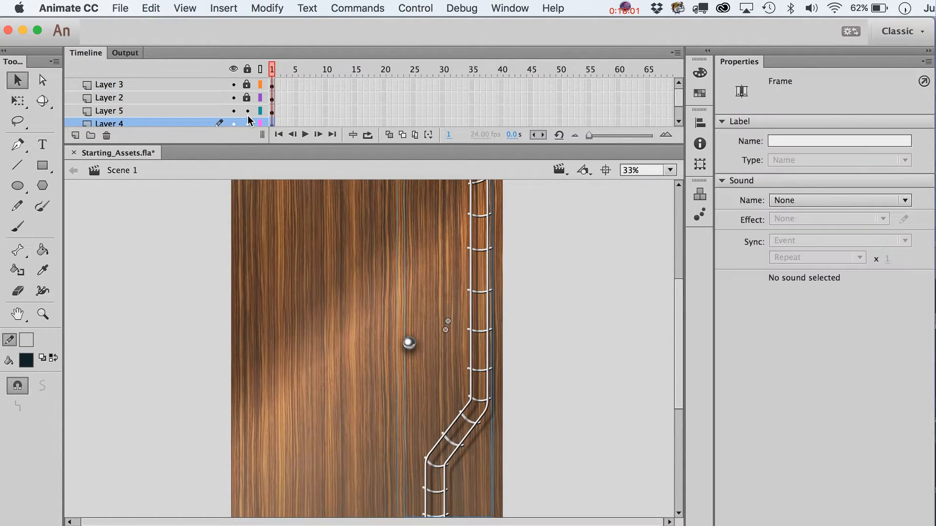
{"action": "left_click", "coordinate": [216, 436]}
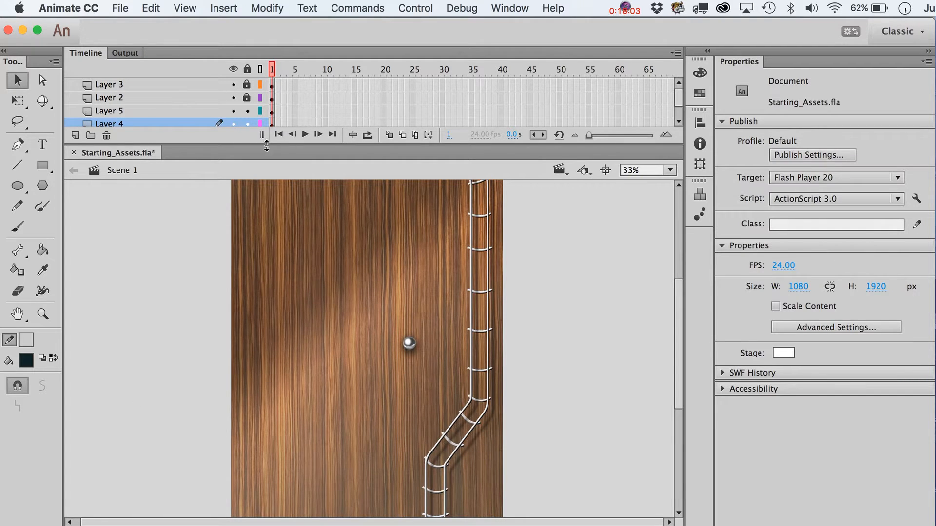
{"action": "left_click_drag", "start_coordinate": [180, 124], "coordinate": [151, 85]}
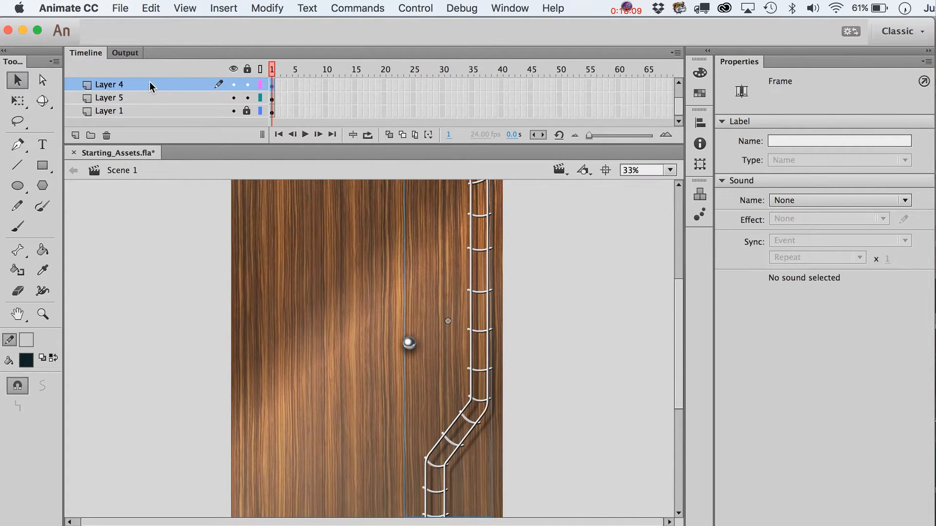
{"action": "left_click", "coordinate": [517, 356]}
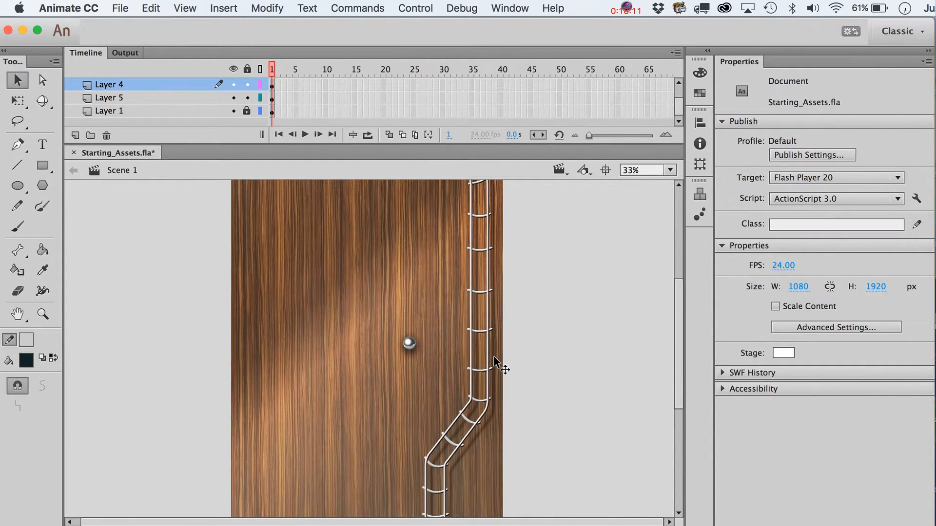
{"action": "left_click", "coordinate": [477, 335]}
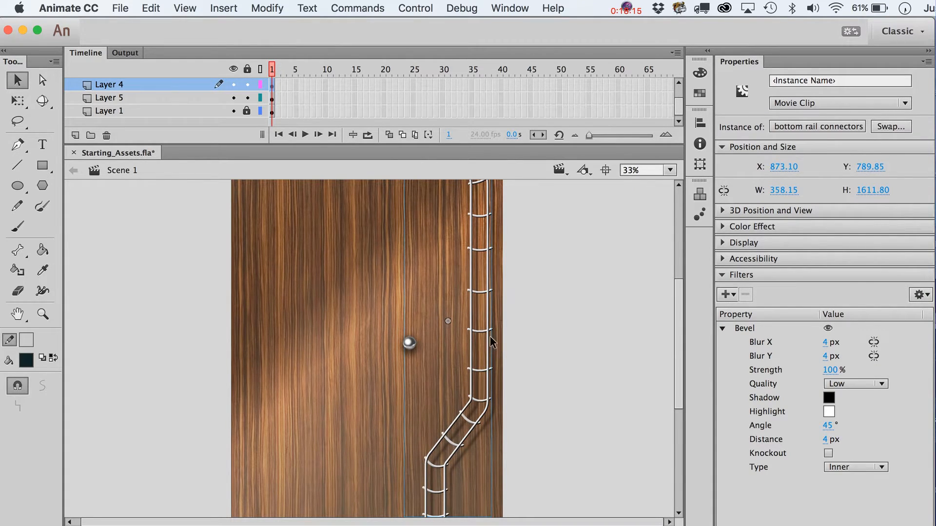
Step: Select the rails shadow instance on Layer 5 and duplicate its symbol under the name "rails_shadow"
{"action": "double_click", "coordinate": [494, 338]}
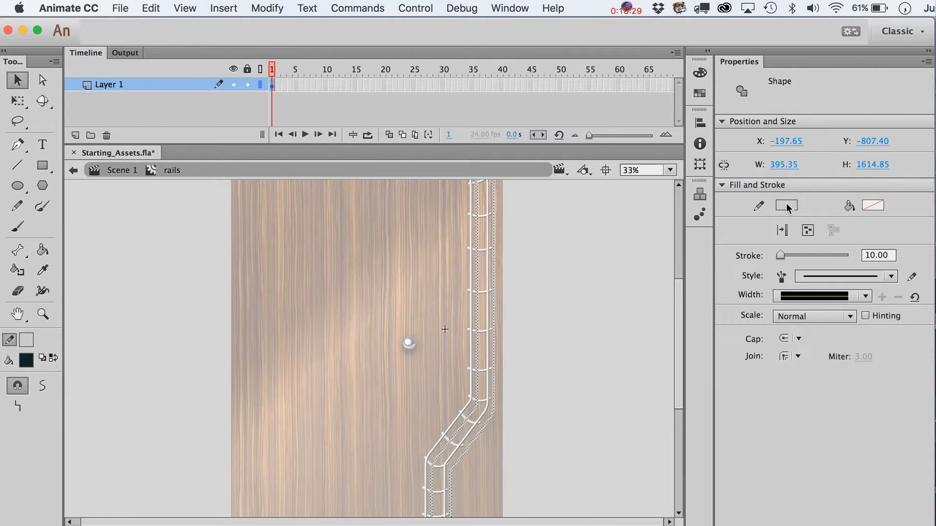
{"action": "left_click", "coordinate": [123, 175]}
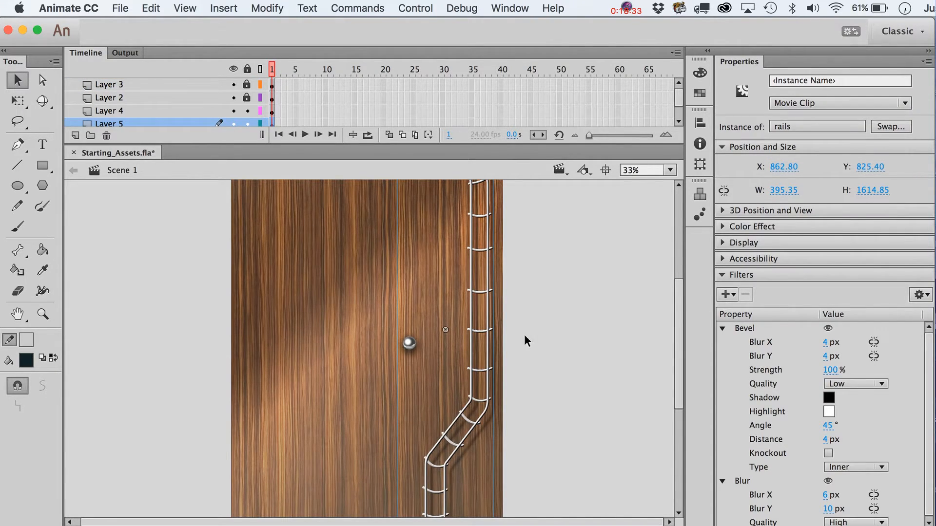
{"action": "left_click", "coordinate": [279, 5]}
{"action": "mouse_move", "coordinate": [295, 116]}
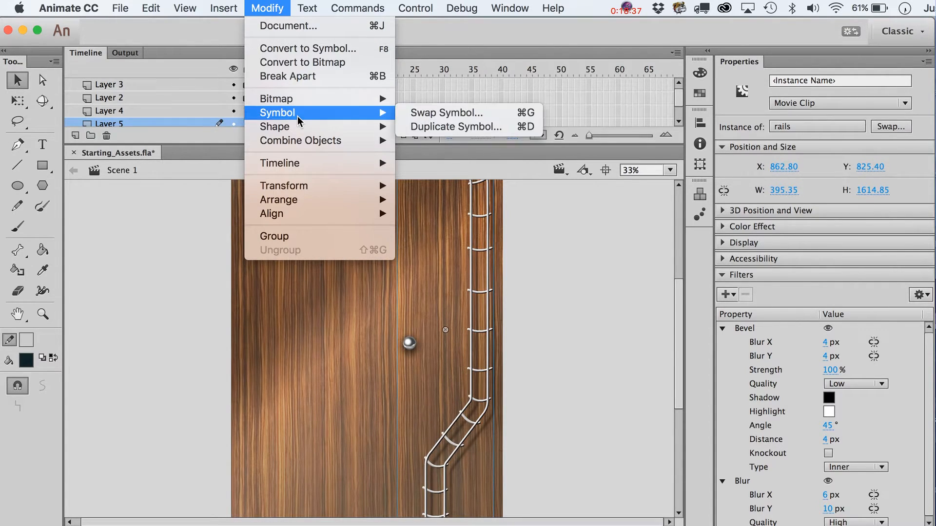
{"action": "left_click", "coordinate": [453, 126]}
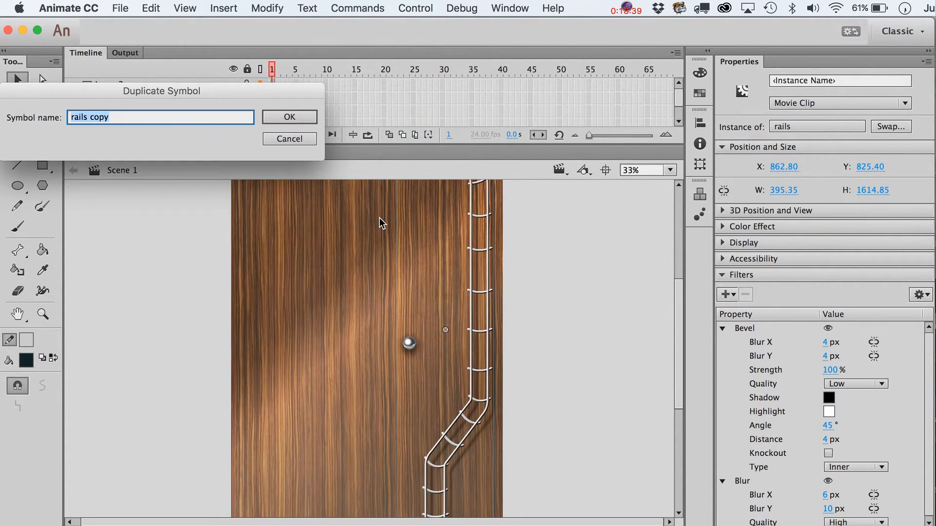
{"action": "key", "text": "Right"}
{"action": "key", "text": "BackSpace"}
{"action": "key", "text": "BackSpace"}
{"action": "key", "text": "BackSpace"}
{"action": "key", "text": "BackSpace"}
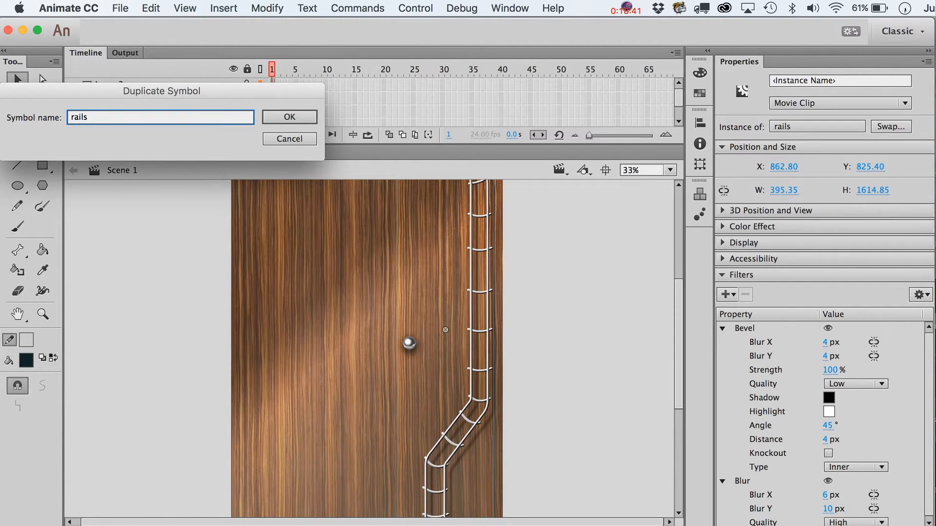
{"action": "type", "text": "_shadow"}
{"action": "key", "text": "Return"}
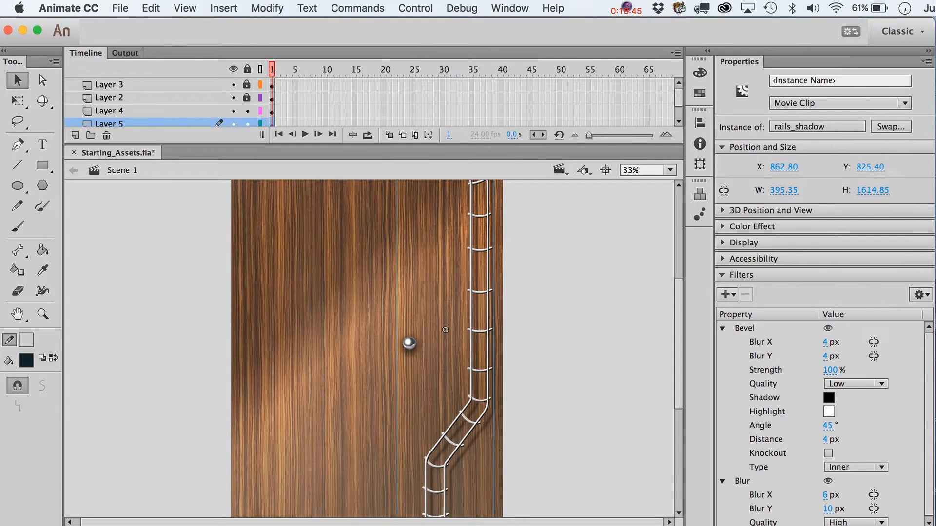
Step: Open the rails_shadow symbol for editing and set the stroke colour of its rails to black
{"action": "double_click", "coordinate": [494, 418]}
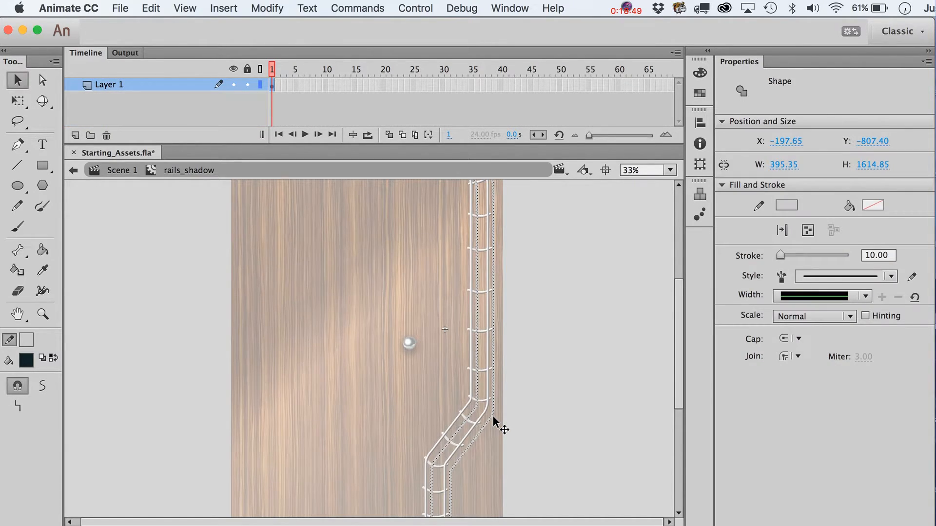
{"action": "left_click", "coordinate": [787, 205]}
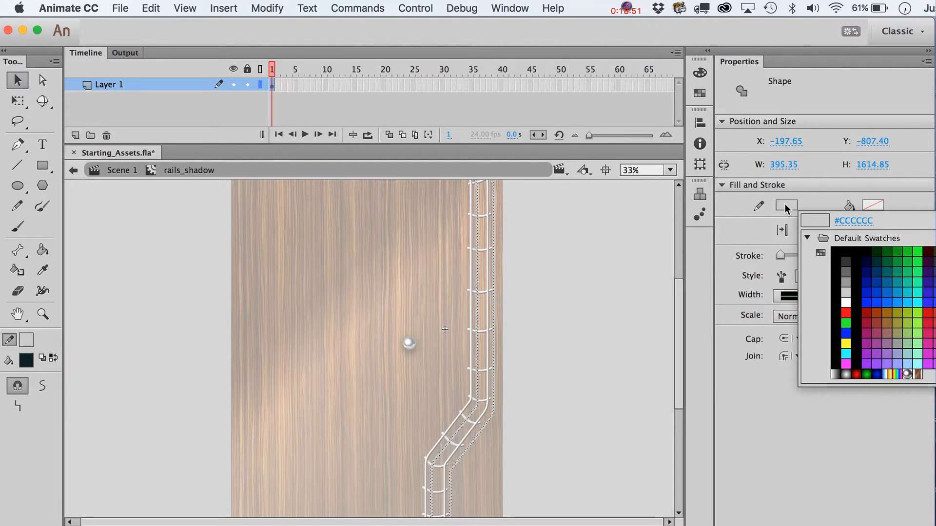
{"action": "left_click", "coordinate": [845, 250]}
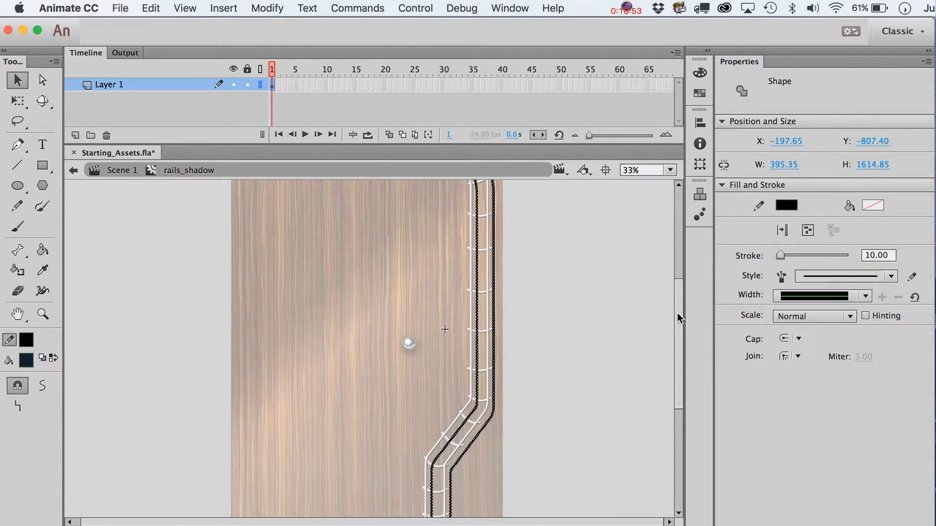
{"action": "left_click", "coordinate": [595, 311]}
Step: Paste the bottom rail connectors into rails_shadow and align them over the black rails at X 36.25, Y -10.50
{"action": "scroll", "coordinate": [595, 311], "scroll_direction": "up", "scroll_amount": 3}
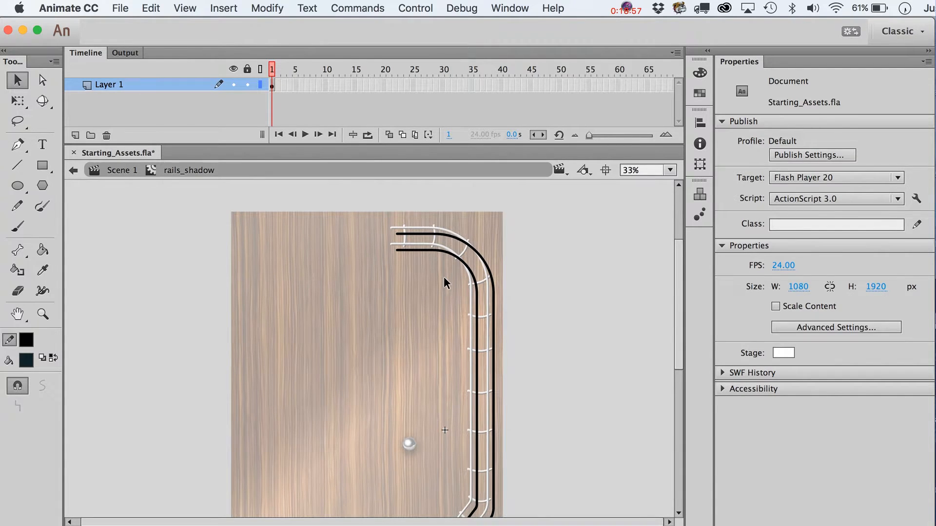
{"action": "key", "text": "super+v"}
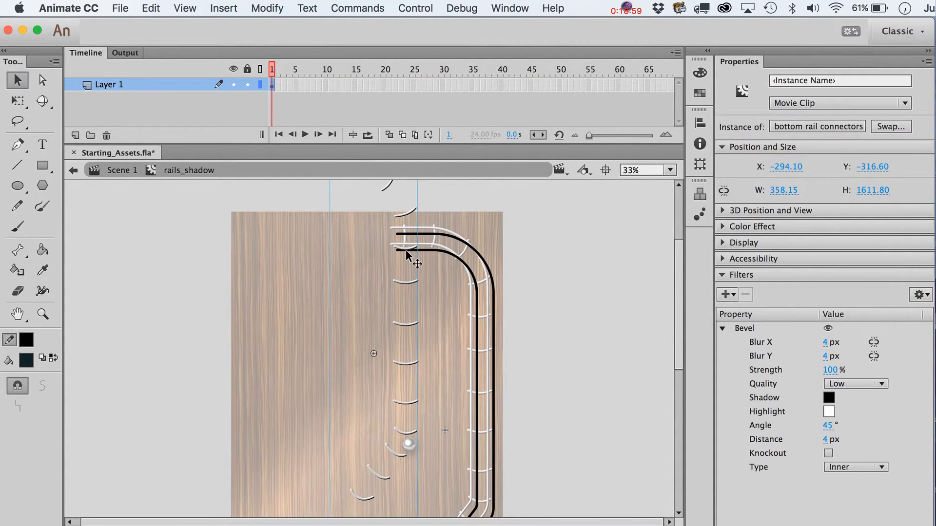
{"action": "left_click_drag", "start_coordinate": [407, 252], "coordinate": [482, 326]}
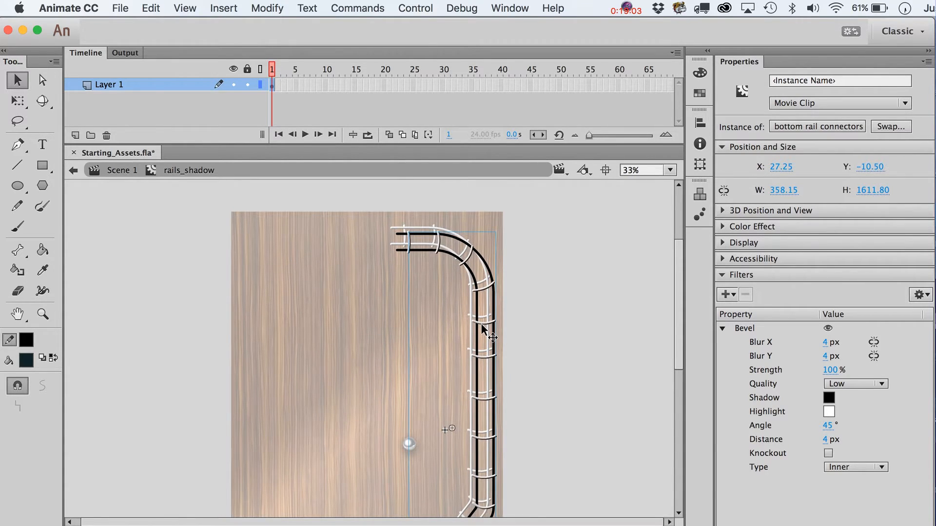
{"action": "key", "text": "shift+Left"}
{"action": "key", "text": "shift+Right"}
{"action": "key", "text": "shift+Right"}
{"action": "key", "text": "shift+Left"}
{"action": "key", "text": "Right"}
{"action": "key", "text": "Right"}
{"action": "key", "text": "Right"}
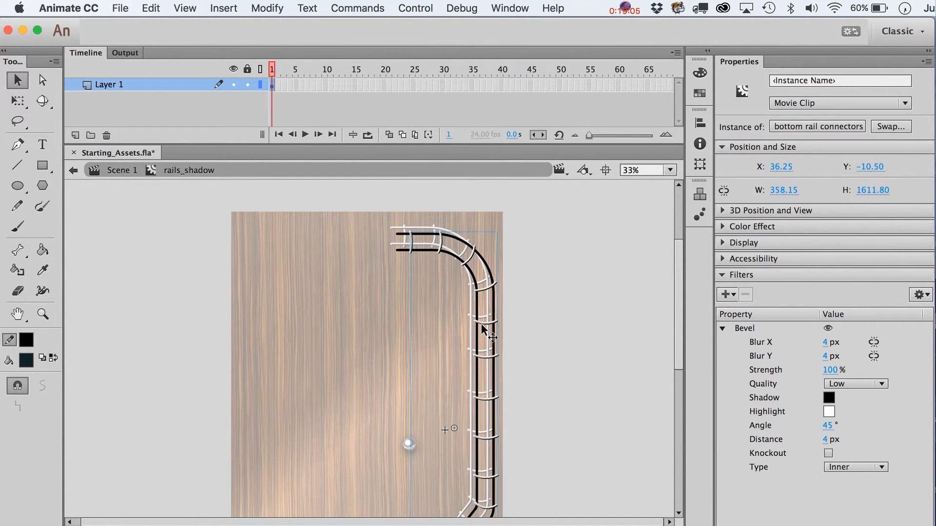
Step: Nudge the bottom rail connectors over the black rails until they sit at X 36.25, Y -13.50
{"action": "key", "text": "Left"}
{"action": "key", "text": "Left"}
{"action": "key", "text": "Left"}
{"action": "key", "text": "Up"}
{"action": "key", "text": "Up"}
{"action": "key", "text": "Up"}
{"action": "key", "text": "Right"}
{"action": "key", "text": "Right"}
{"action": "key", "text": "Right"}
{"action": "scroll", "coordinate": [481, 329], "scroll_direction": "down", "scroll_amount": 2}
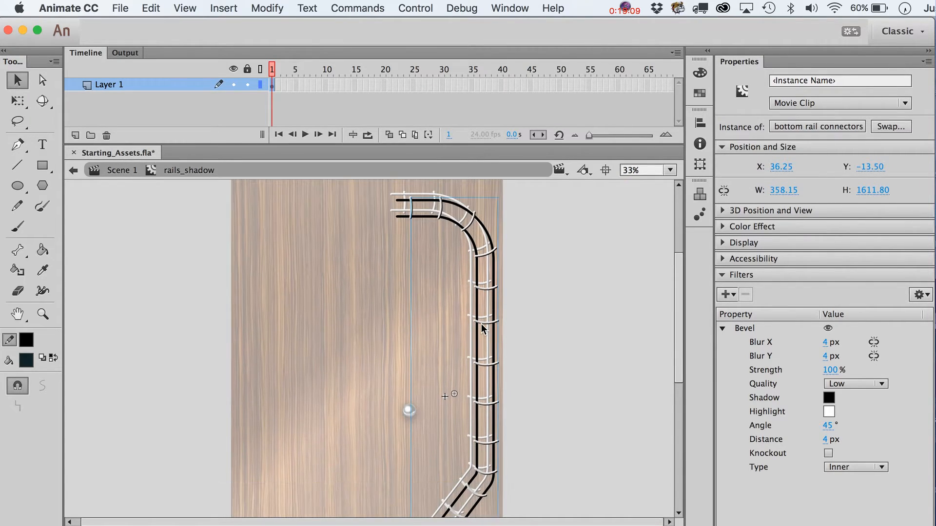
{"action": "scroll", "coordinate": [482, 328], "scroll_direction": "down", "scroll_amount": 6}
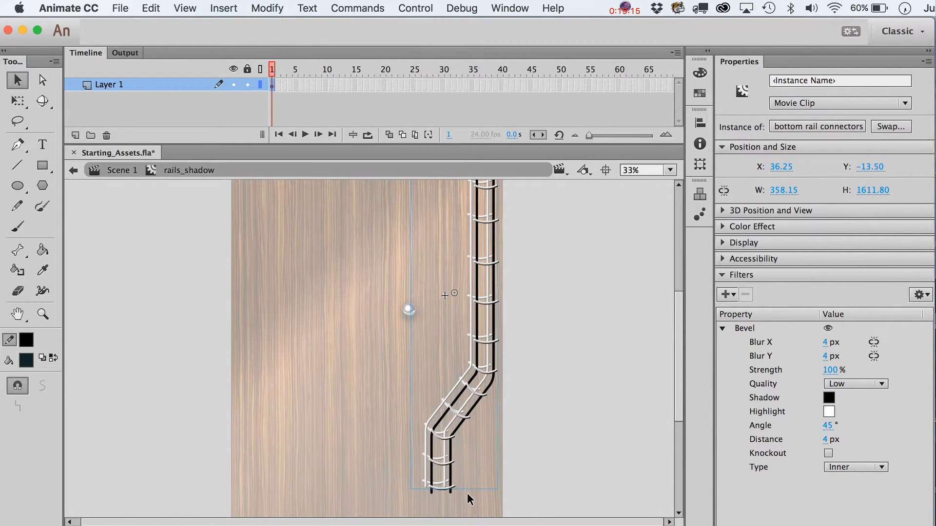
Step: Break apart the bottom rail connectors in rails_shadow and set the resulting crossbars' stroke colour to black
{"action": "left_click", "coordinate": [267, 8]}
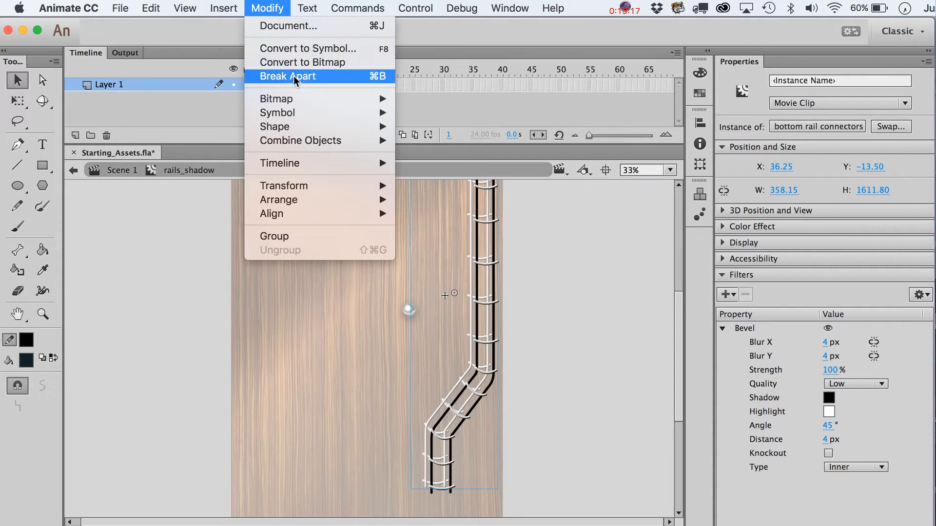
{"action": "left_click", "coordinate": [293, 75]}
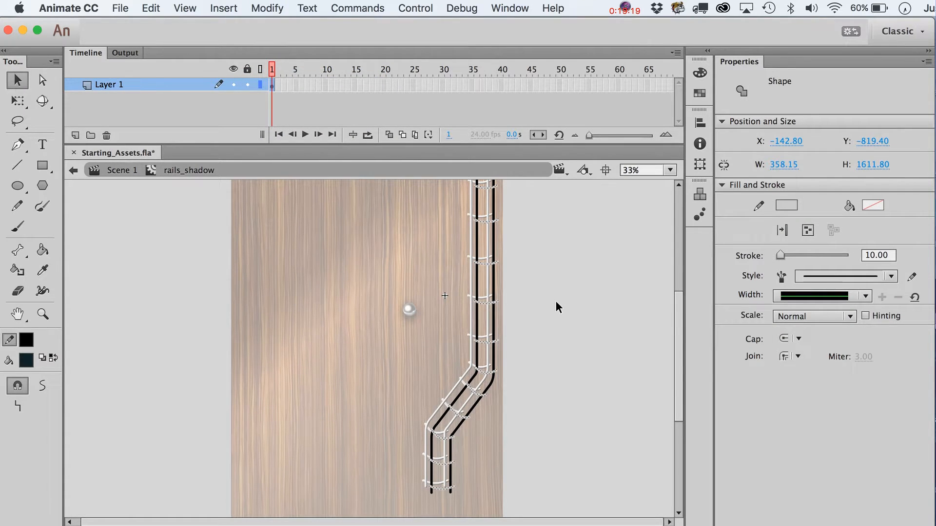
{"action": "left_click", "coordinate": [788, 206]}
{"action": "left_click", "coordinate": [845, 251]}
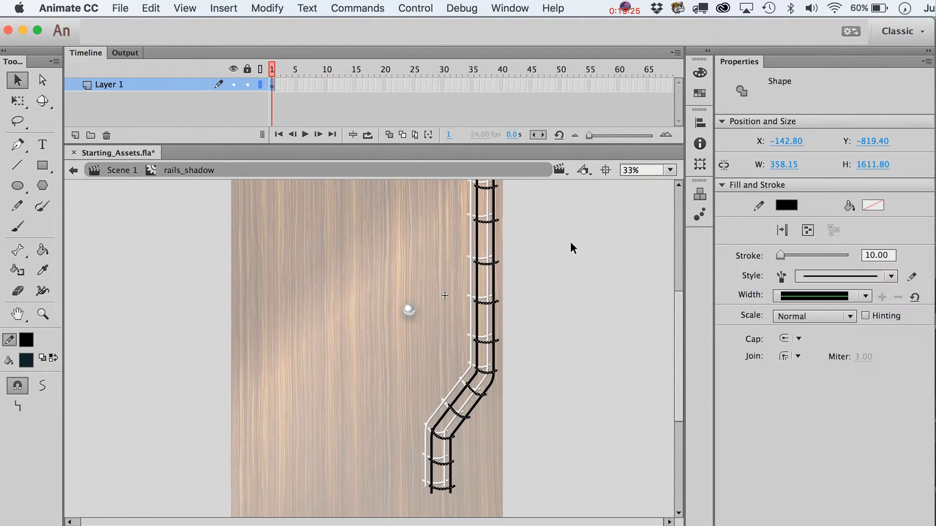
{"action": "left_click", "coordinate": [570, 242]}
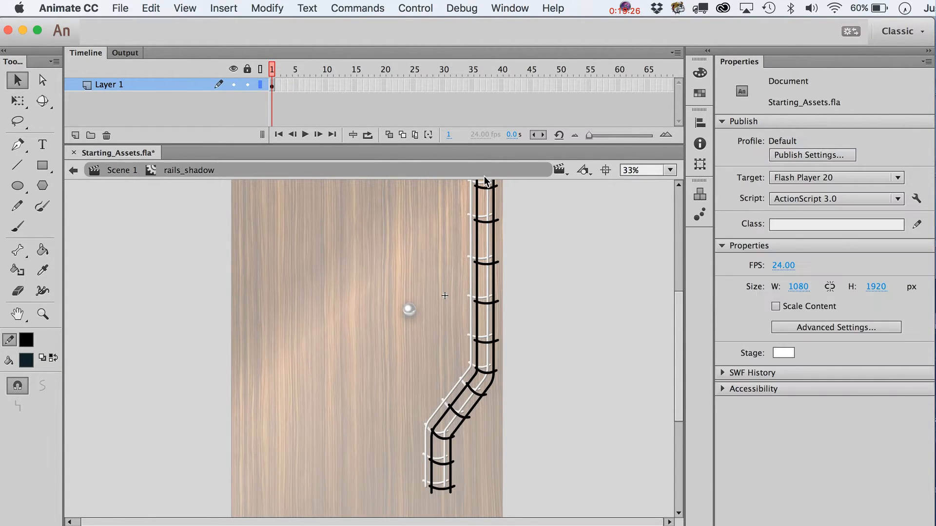
Step: Select all connected black rails and crossbars in rails_shadow and set their stroke height to 15
{"action": "double_click", "coordinate": [494, 221]}
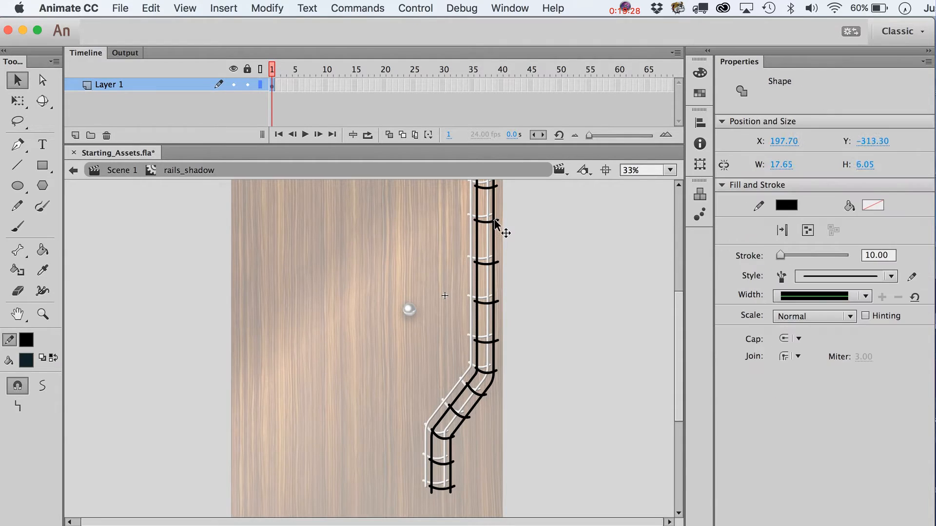
{"action": "left_click", "coordinate": [546, 258]}
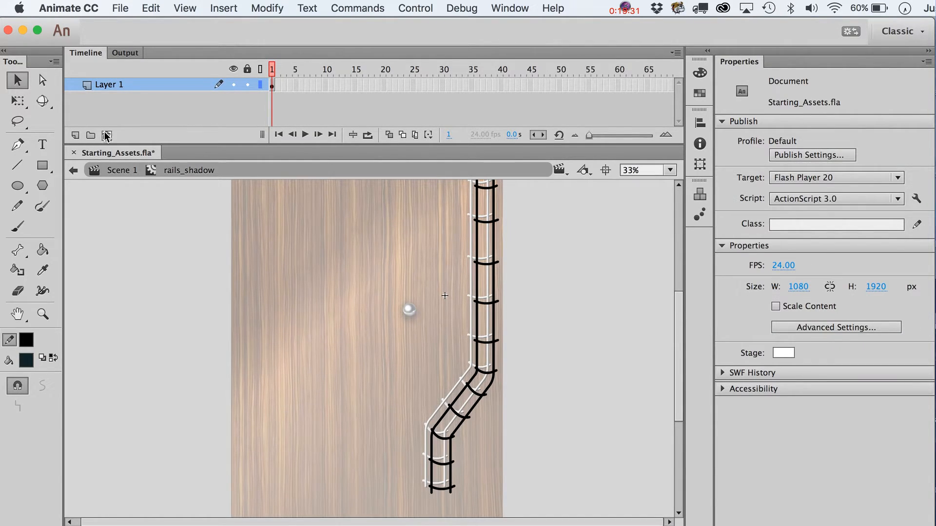
{"action": "double_click", "coordinate": [494, 279]}
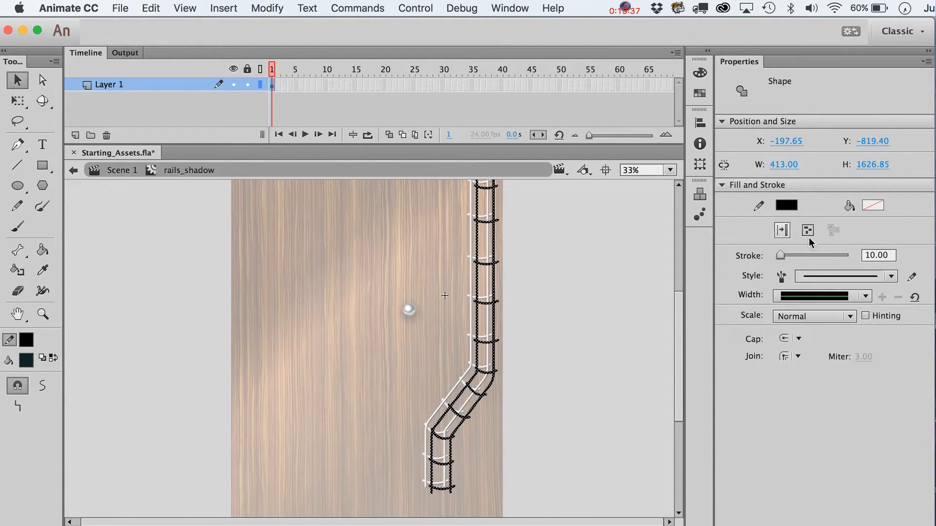
{"action": "left_click", "coordinate": [890, 256]}
{"action": "type", "text": "15"}
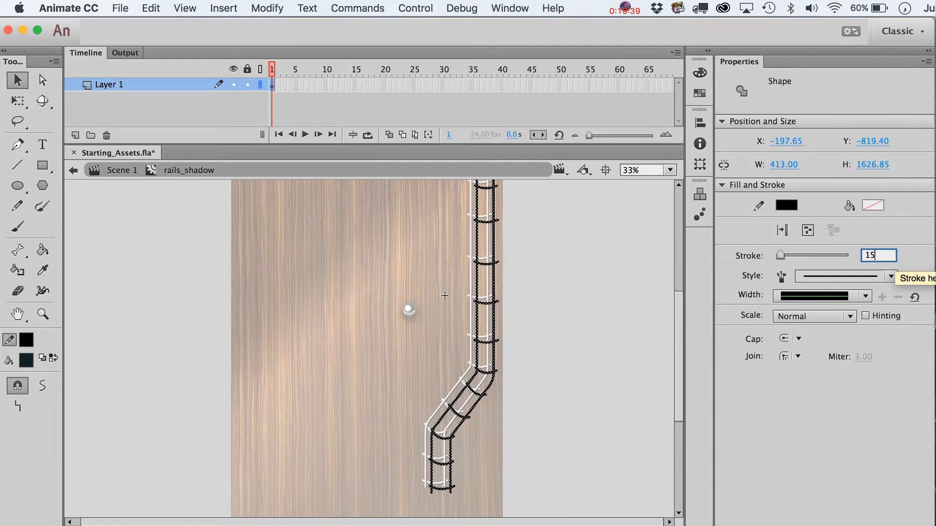
{"action": "key", "text": "Return"}
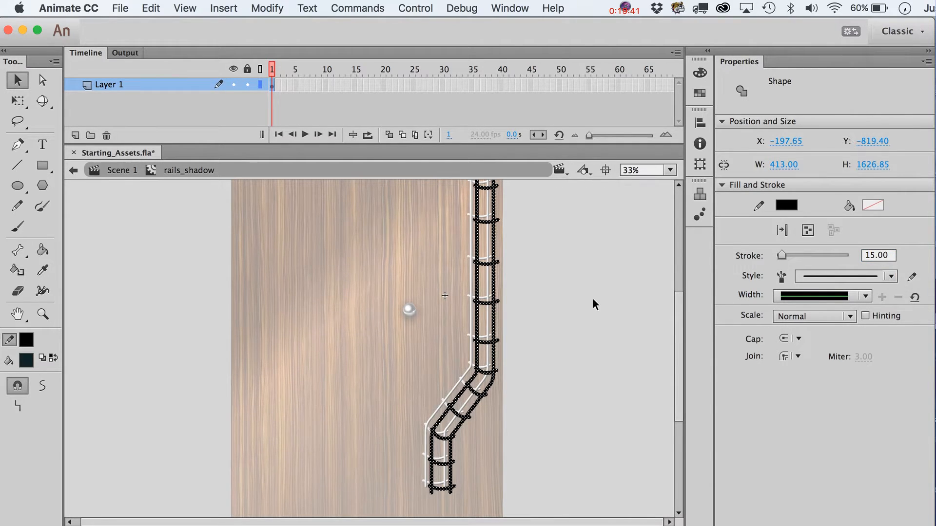
{"action": "left_click", "coordinate": [592, 297]}
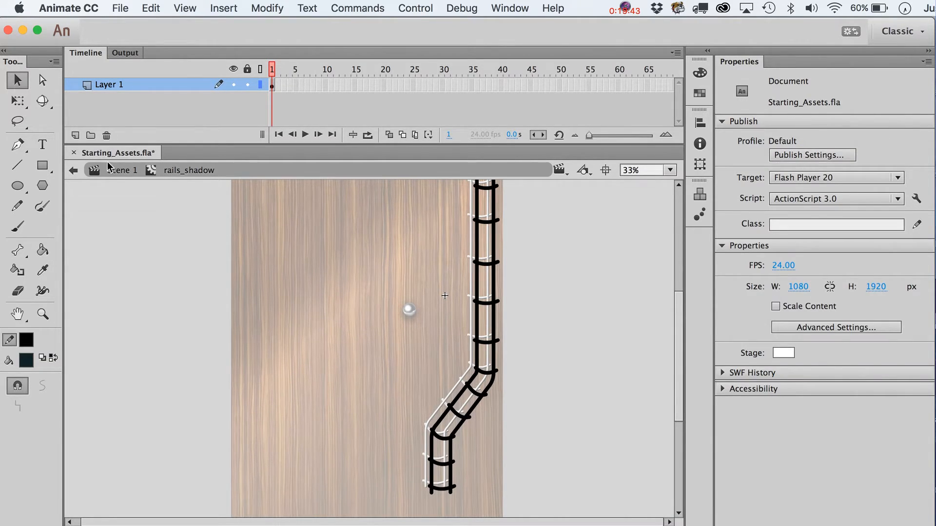
Step: Return to Scene 1 and review the blurred shadow along the full length of the rails
{"action": "left_click", "coordinate": [116, 170]}
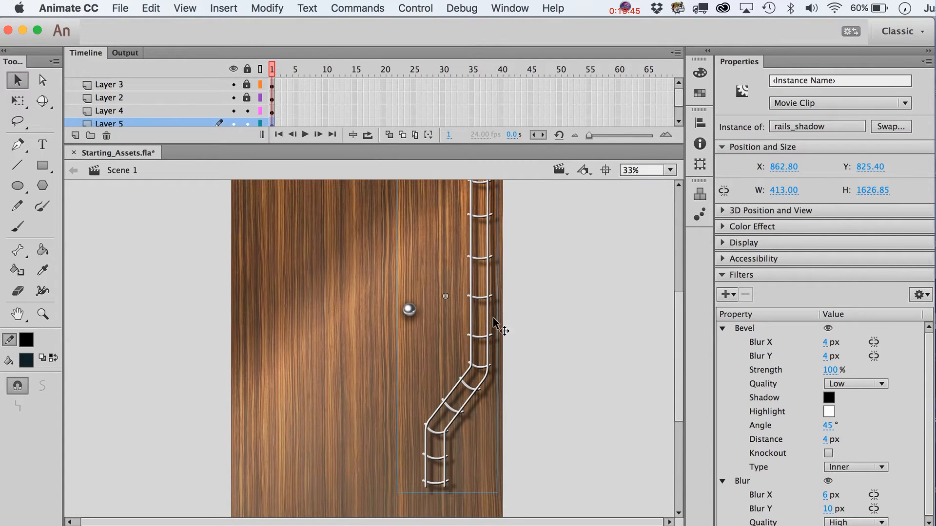
{"action": "scroll", "coordinate": [514, 332], "scroll_direction": "up", "scroll_amount": 5}
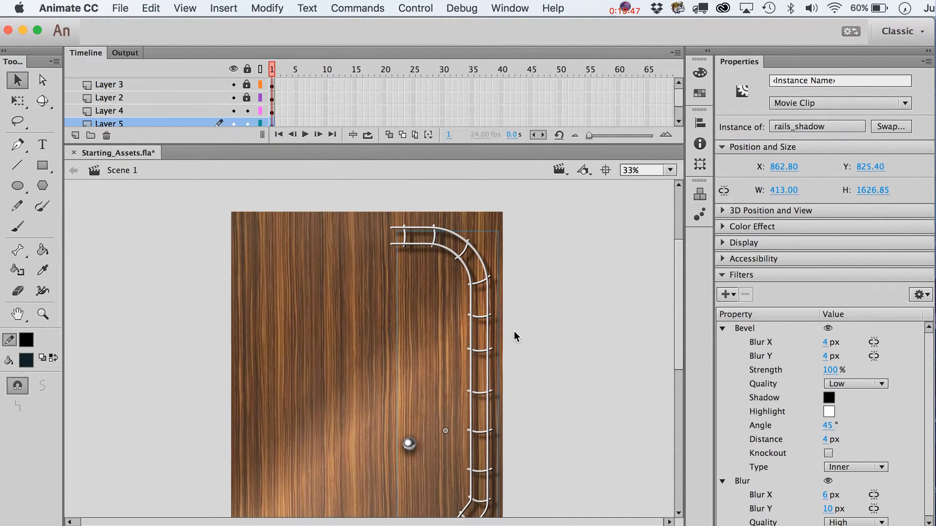
{"action": "left_click", "coordinate": [556, 343]}
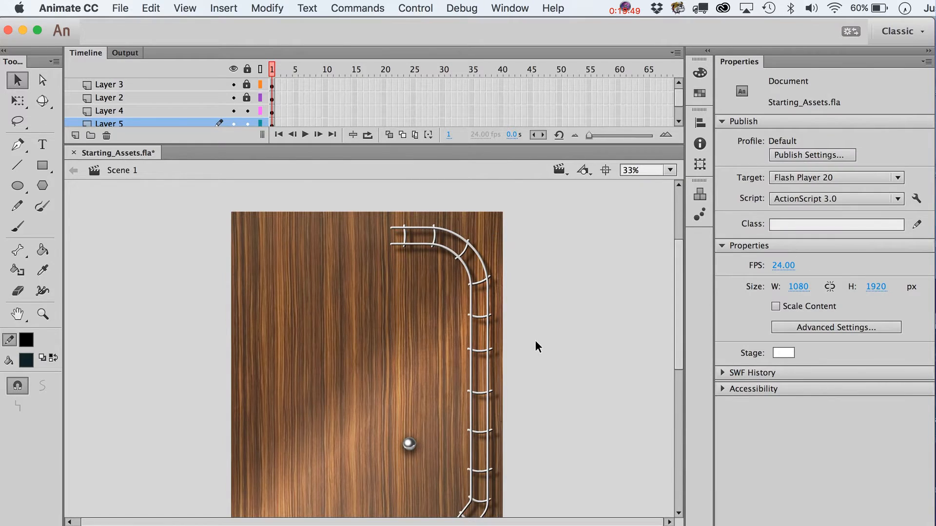
{"action": "scroll", "coordinate": [535, 340], "scroll_direction": "down", "scroll_amount": 1}
{"action": "scroll", "coordinate": [485, 252], "scroll_direction": "down", "scroll_amount": 5}
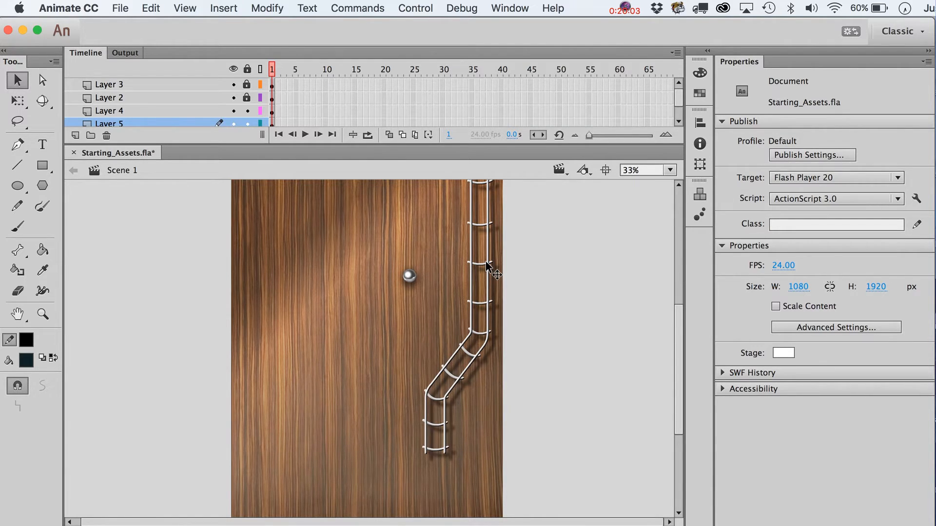
Step: Select the white rails and crossbars on Layers 2 and 4 together and shift them left, away from their shadow
{"action": "left_click", "coordinate": [500, 308]}
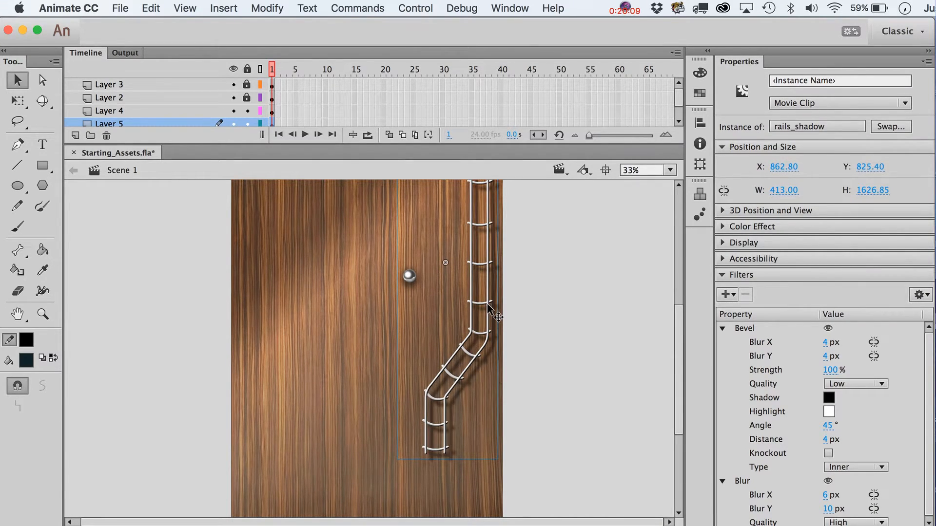
{"action": "left_click", "coordinate": [487, 306]}
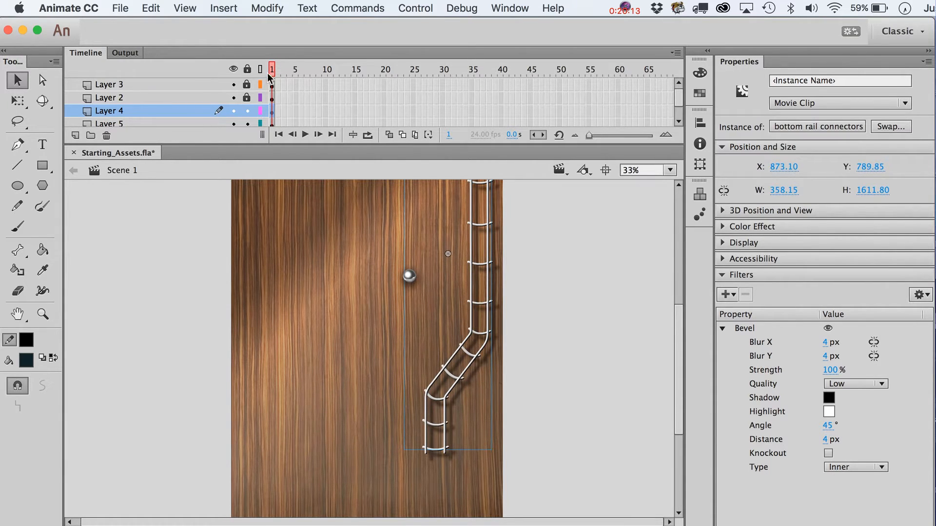
{"action": "left_click", "coordinate": [272, 109]}
{"action": "left_click_drag", "start_coordinate": [275, 100], "coordinate": [272, 107]}
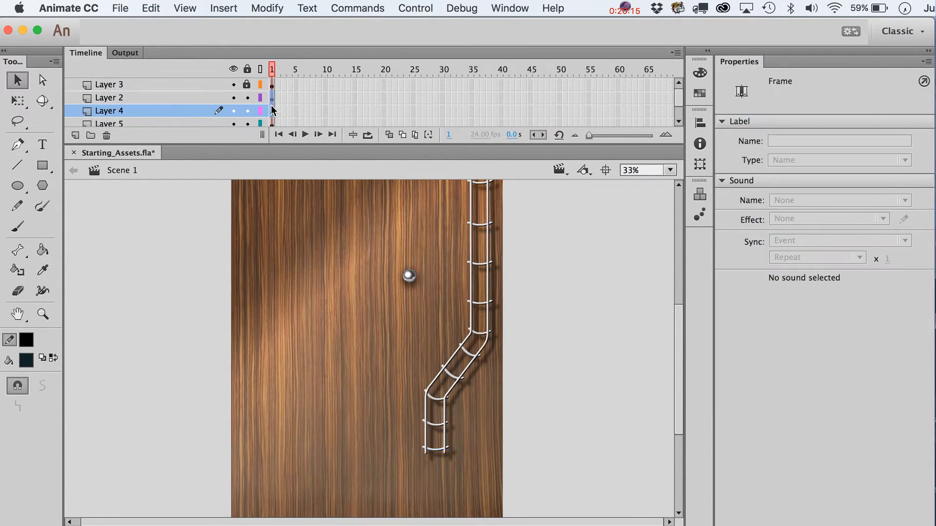
{"action": "key", "text": "shift+Left"}
{"action": "key", "text": "shift+Left"}
{"action": "key", "text": "shift+Left"}
{"action": "key", "text": "shift+Left"}
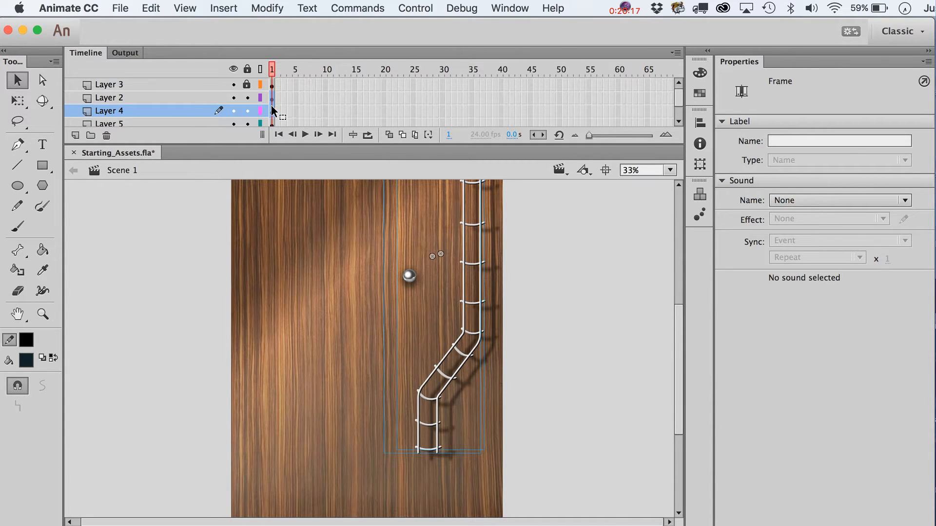
Step: Try raising the selected rails and crossbars farther above their shadow, and bring them back down
{"action": "scroll", "coordinate": [495, 239], "scroll_direction": "up", "scroll_amount": 5}
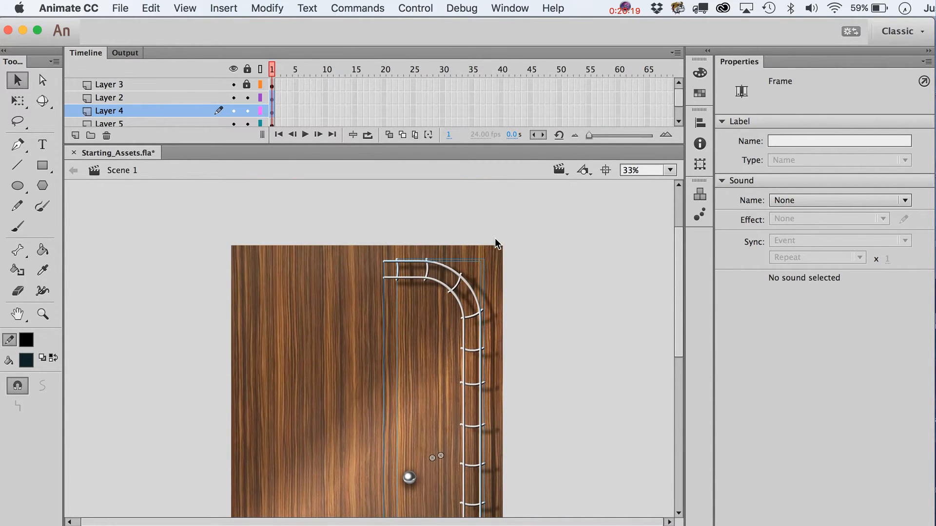
{"action": "key", "text": "shift+Up"}
{"action": "key", "text": "shift+Up"}
{"action": "key", "text": "shift+Up"}
{"action": "key", "text": "shift+Up"}
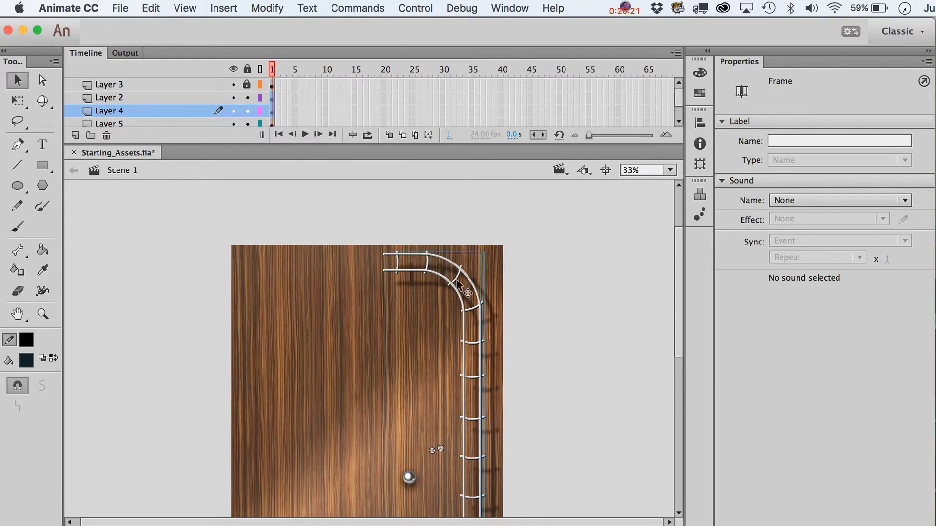
{"action": "key", "text": "shift+Down"}
{"action": "key", "text": "shift+Down"}
{"action": "key", "text": "shift+Down"}
{"action": "key", "text": "shift+Down"}
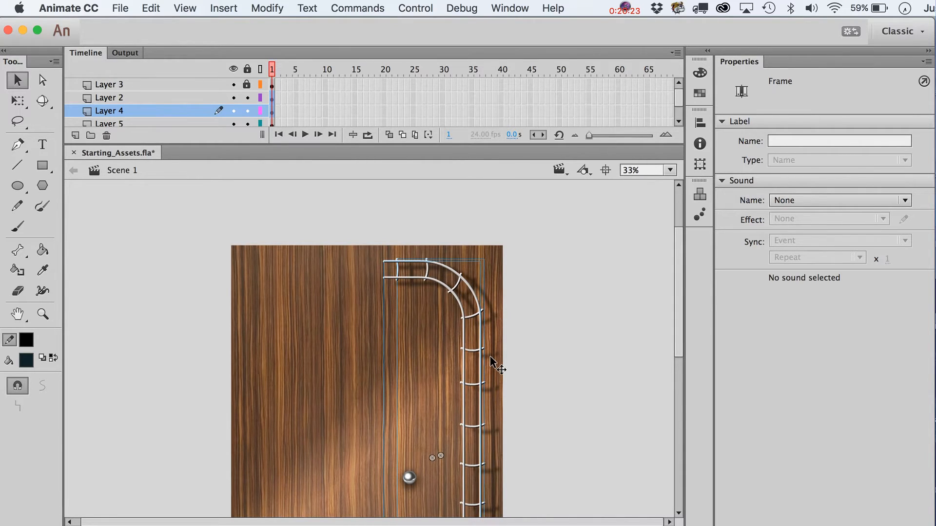
Step: Move the selected rails and crossbars right and down until they cover the shadow along the whole track
{"action": "key", "text": "shift+Right"}
{"action": "key", "text": "shift+Right"}
{"action": "key", "text": "shift+Right"}
{"action": "key", "text": "shift+Right"}
{"action": "key", "text": "shift+Right"}
{"action": "key", "text": "shift+Right"}
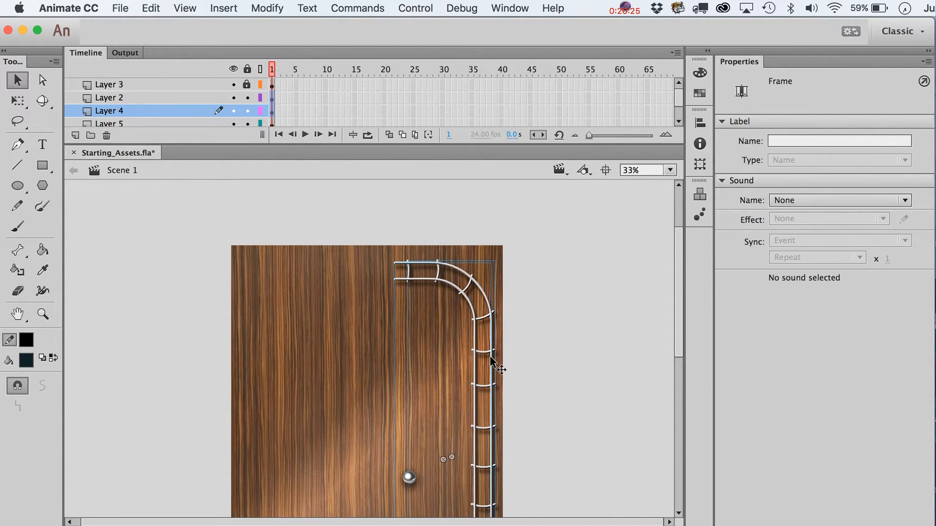
{"action": "key", "text": "shift+Down"}
{"action": "key", "text": "shift+Down"}
{"action": "key", "text": "shift+Down"}
{"action": "key", "text": "shift+Right"}
{"action": "scroll", "coordinate": [491, 361], "scroll_direction": "down", "scroll_amount": 5}
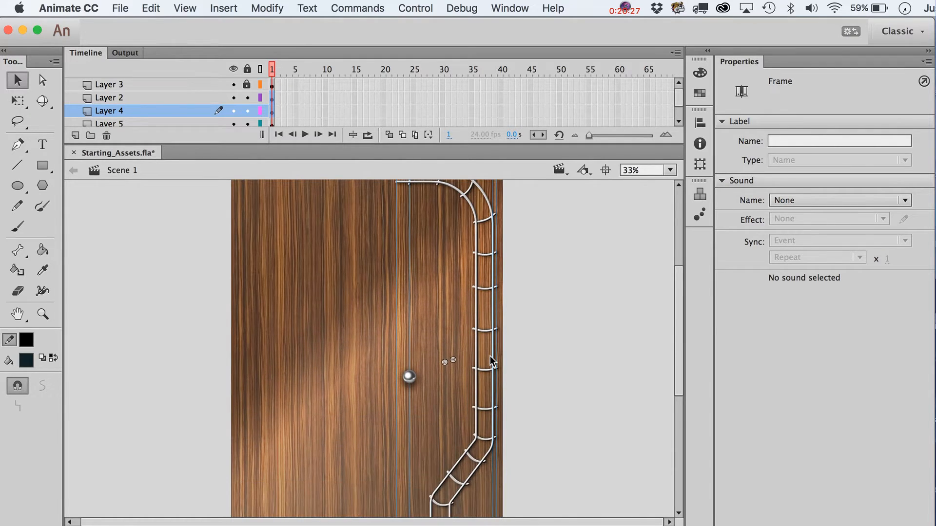
{"action": "scroll", "coordinate": [491, 361], "scroll_direction": "down", "scroll_amount": 3}
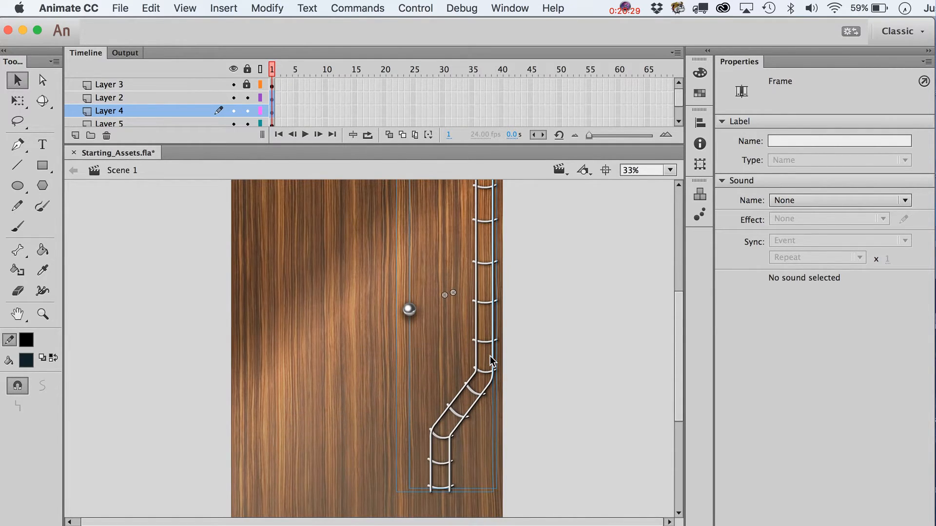
Step: Offset the rails and crossbars slightly left and up from their shadow, and deselect them
{"action": "key", "text": "shift+Left"}
{"action": "key", "text": "shift+Left"}
{"action": "key", "text": "shift+Left"}
{"action": "key", "text": "shift+Left"}
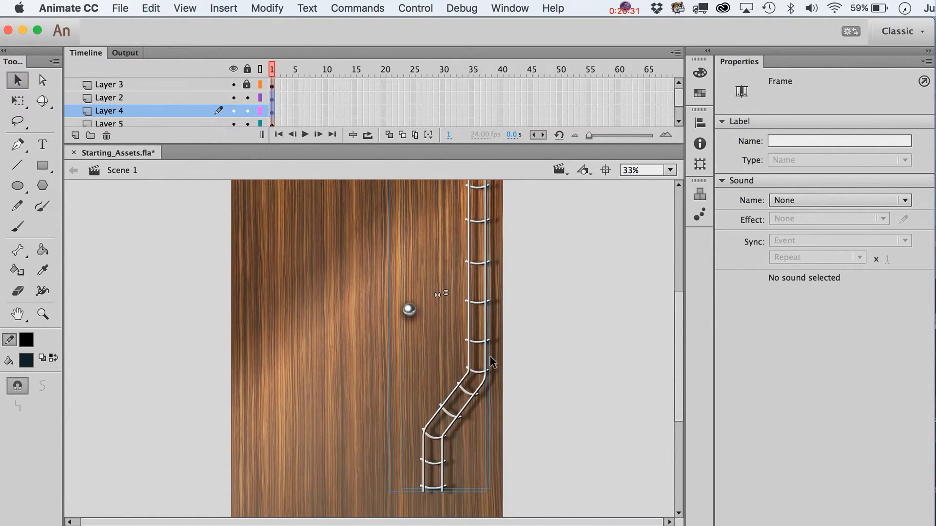
{"action": "key", "text": "shift+Up"}
{"action": "key", "text": "shift+Up"}
{"action": "key", "text": "shift+Up"}
{"action": "left_click", "coordinate": [549, 373]}
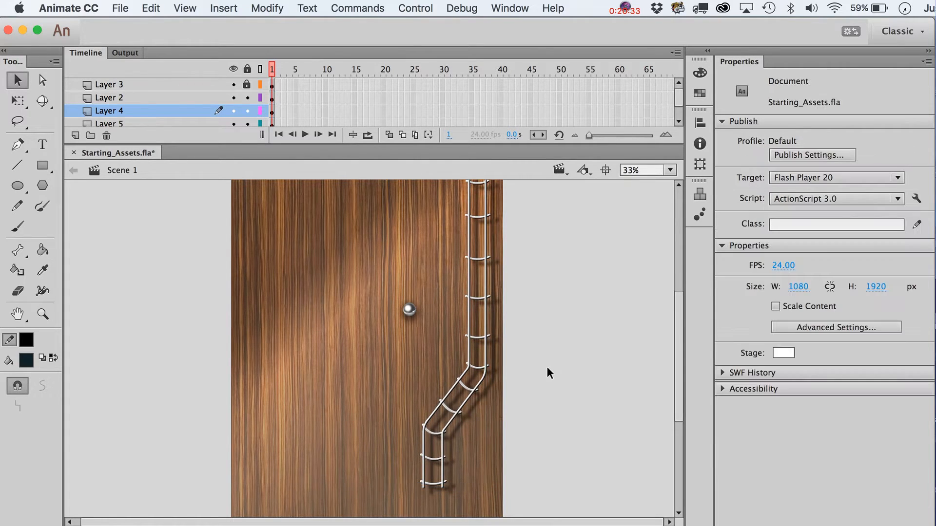
Step: Open the rails_shadow symbol for editing and select the lower, bent section of its black rails and crossbars
{"action": "left_click", "coordinate": [498, 346]}
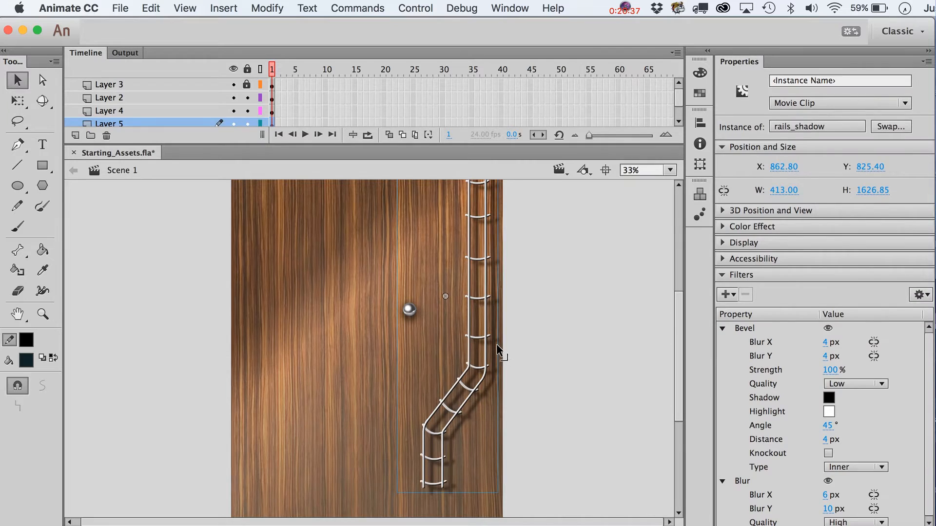
{"action": "double_click", "coordinate": [496, 344]}
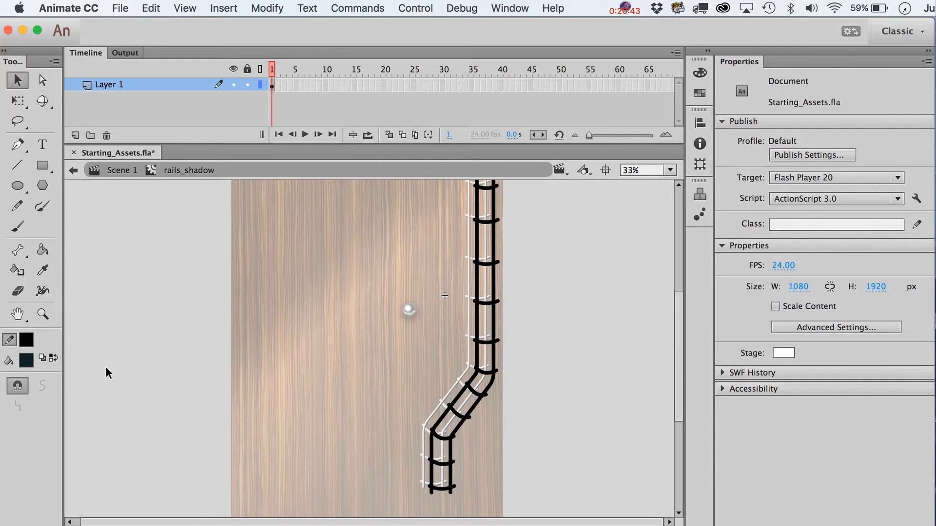
{"action": "left_click", "coordinate": [43, 314]}
{"action": "left_click_drag", "start_coordinate": [359, 345], "coordinate": [522, 517]}
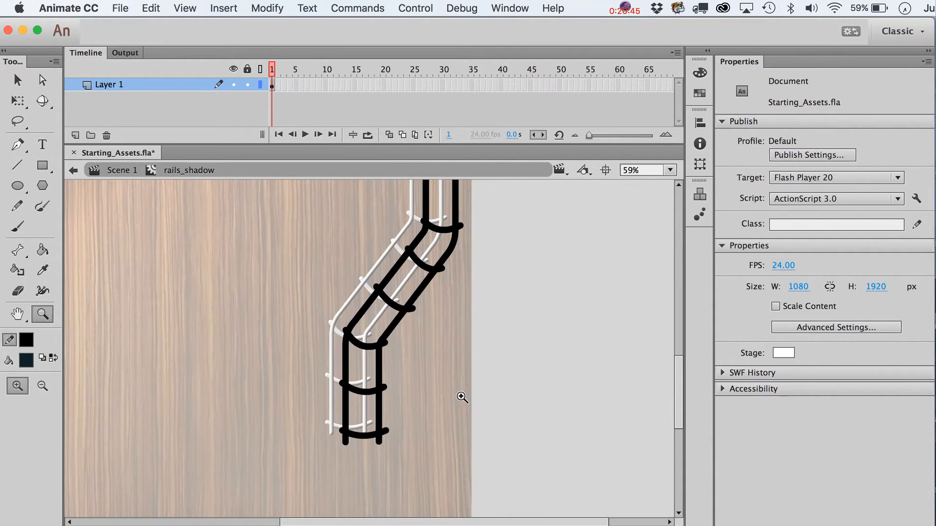
{"action": "key", "text": "v"}
{"action": "left_click_drag", "start_coordinate": [524, 461], "coordinate": [265, 227]}
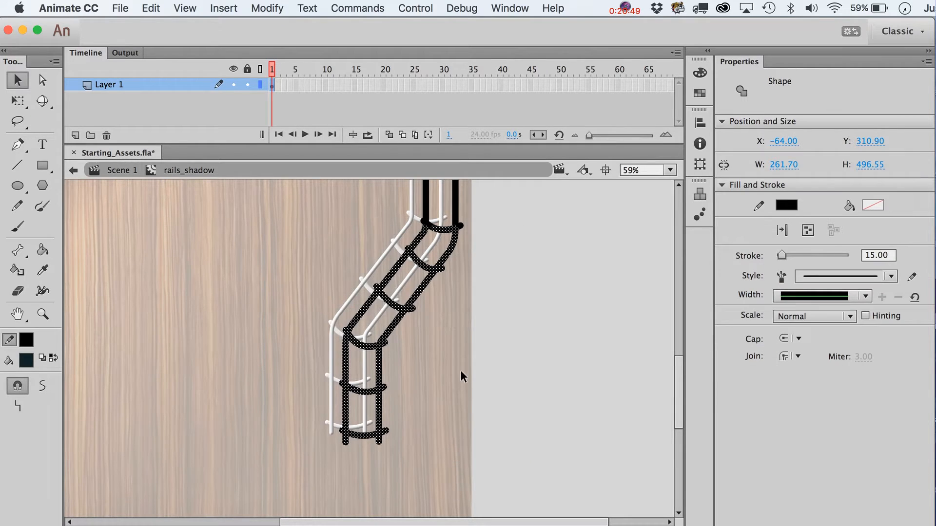
Step: Skew the lower shadow section about its upper end so its bottom shifts left under the white rails, and return to the main scene
{"action": "key", "text": "q"}
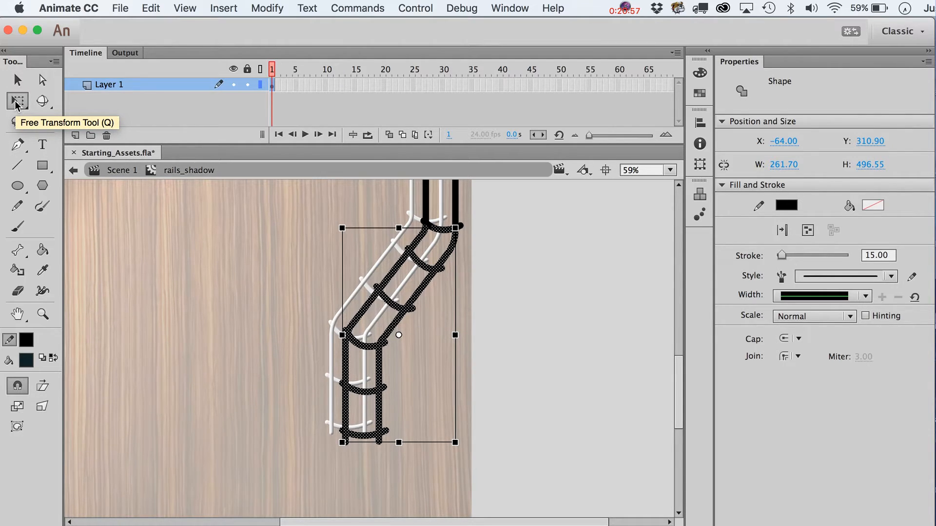
{"action": "mouse_move", "coordinate": [370, 439]}
{"action": "left_mouse_down"}
{"action": "mouse_move", "coordinate": [395, 441]}
{"action": "mouse_move", "coordinate": [363, 440]}
{"action": "left_mouse_up"}
{"action": "key", "text": "super+z"}
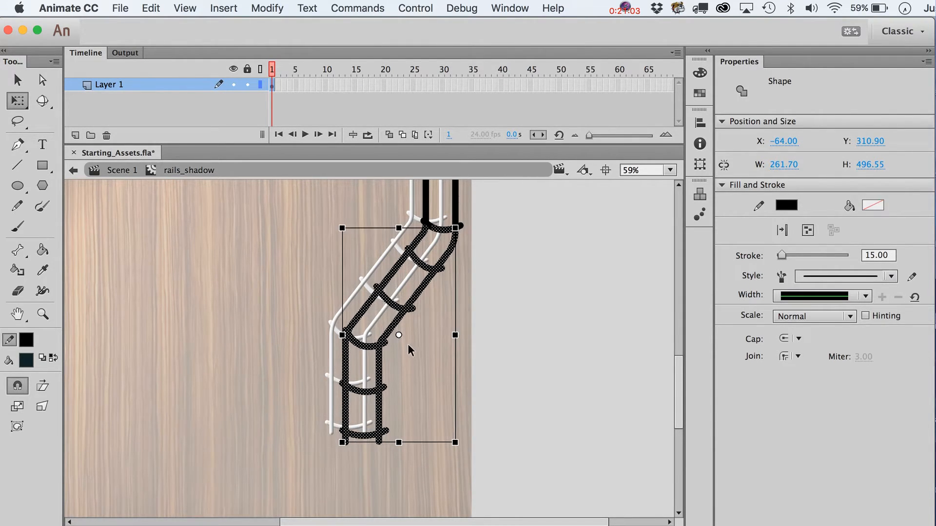
{"action": "left_click_drag", "start_coordinate": [400, 333], "coordinate": [425, 227]}
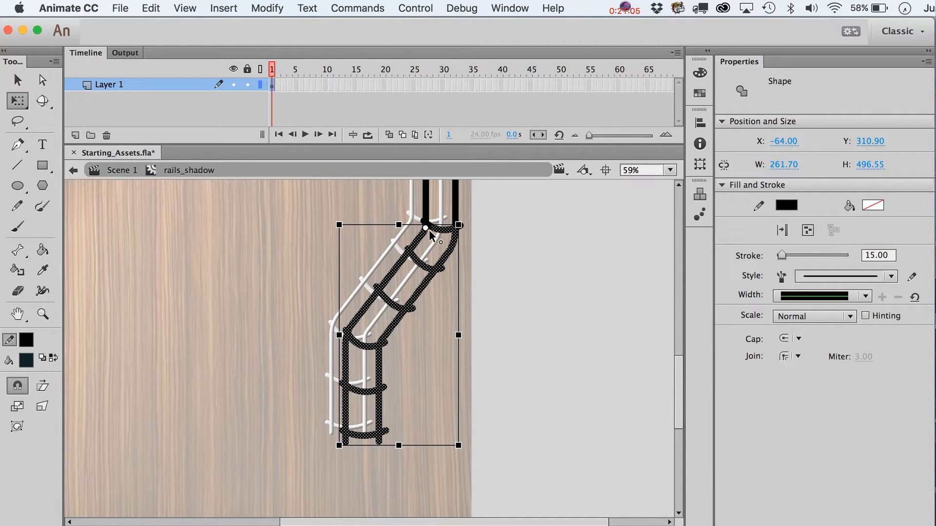
{"action": "left_click_drag", "start_coordinate": [424, 446], "coordinate": [408, 445]}
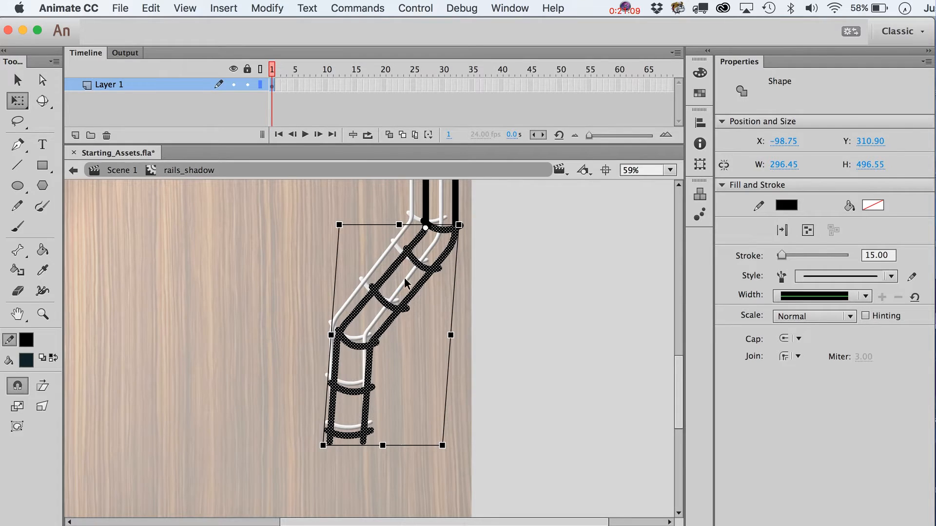
{"action": "left_click", "coordinate": [514, 433]}
{"action": "double_click", "coordinate": [510, 369]}
{"action": "scroll", "coordinate": [614, 452], "scroll_direction": "down", "scroll_amount": 4}
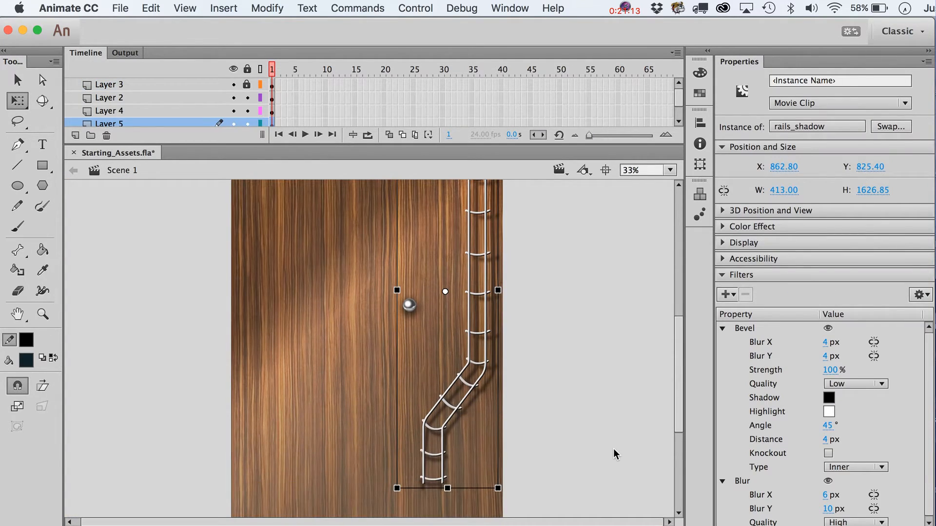
{"action": "left_click", "coordinate": [614, 452]}
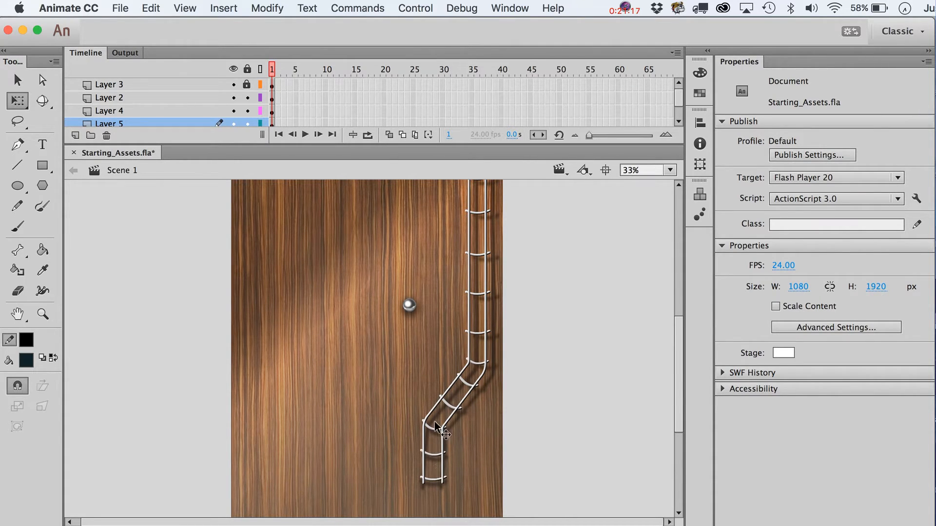
Step: Reopen the rails_shadow symbol and raise its lowest crossbar until it sits just beneath the white crossbar
{"action": "double_click", "coordinate": [441, 486]}
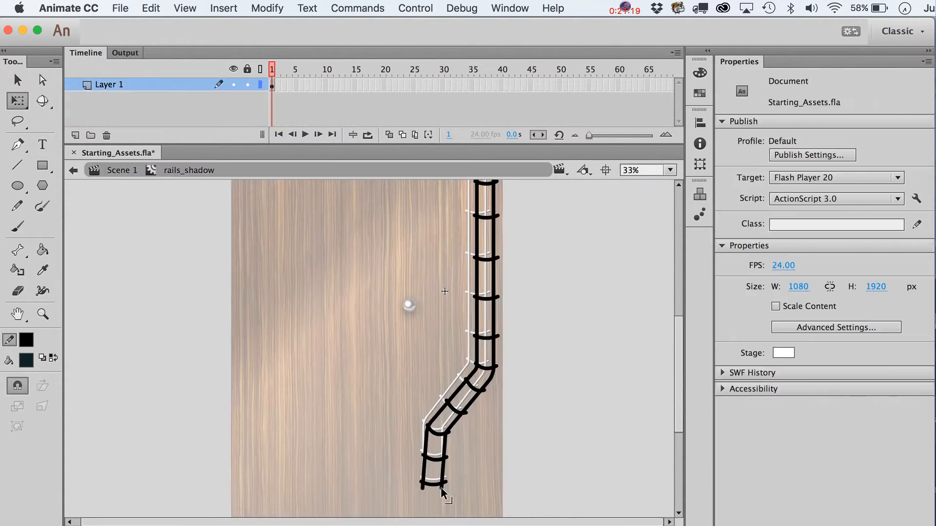
{"action": "left_click", "coordinate": [43, 315]}
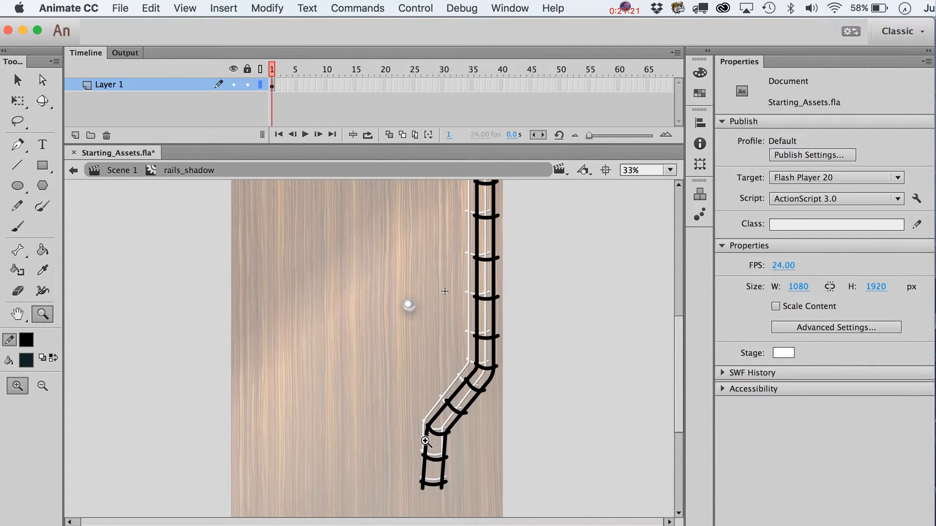
{"action": "left_click_drag", "start_coordinate": [426, 440], "coordinate": [503, 511]}
{"action": "key", "text": "v"}
{"action": "left_click", "coordinate": [259, 412]}
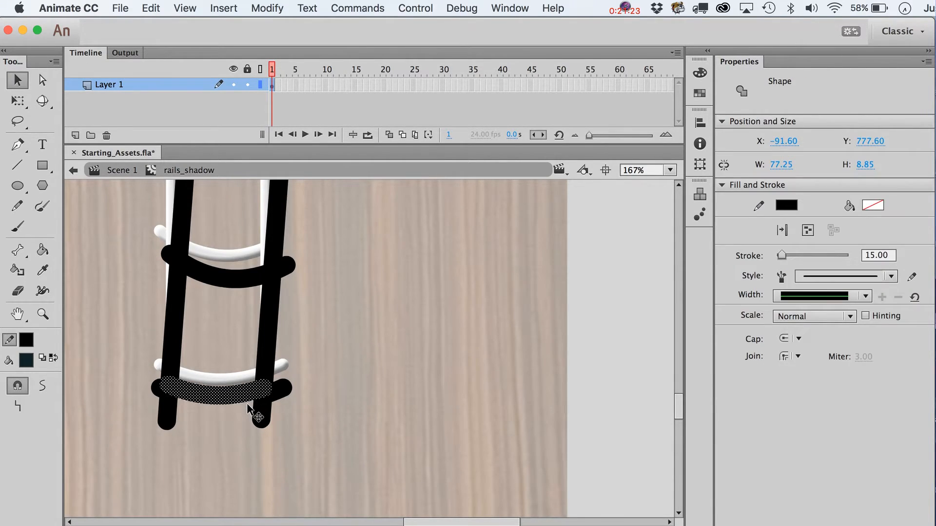
{"action": "left_click", "coordinate": [156, 390]}
{"action": "left_click", "coordinate": [187, 399], "text": "shift"}
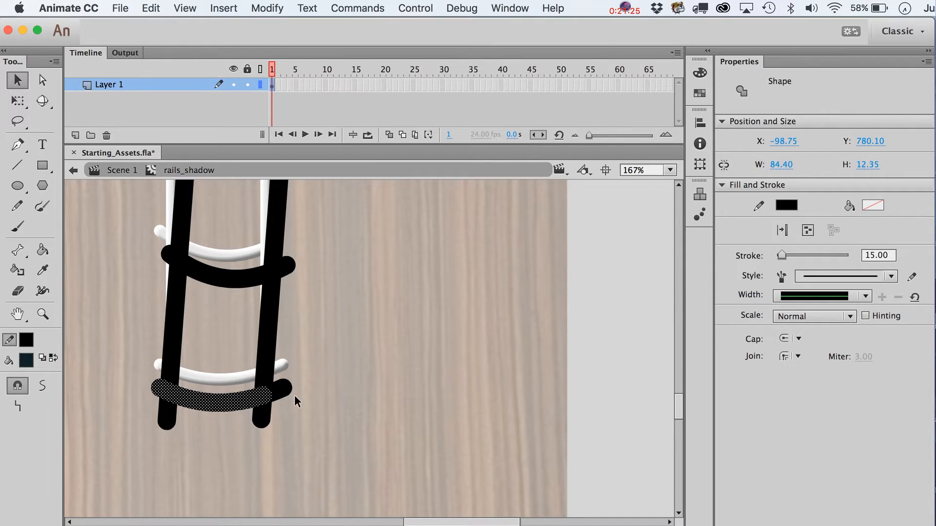
{"action": "left_click", "coordinate": [284, 391], "text": "shift"}
{"action": "key", "text": "shift+Up"}
{"action": "key", "text": "shift+Up"}
{"action": "key", "text": "Up"}
{"action": "key", "text": "Up"}
{"action": "key", "text": "Up"}
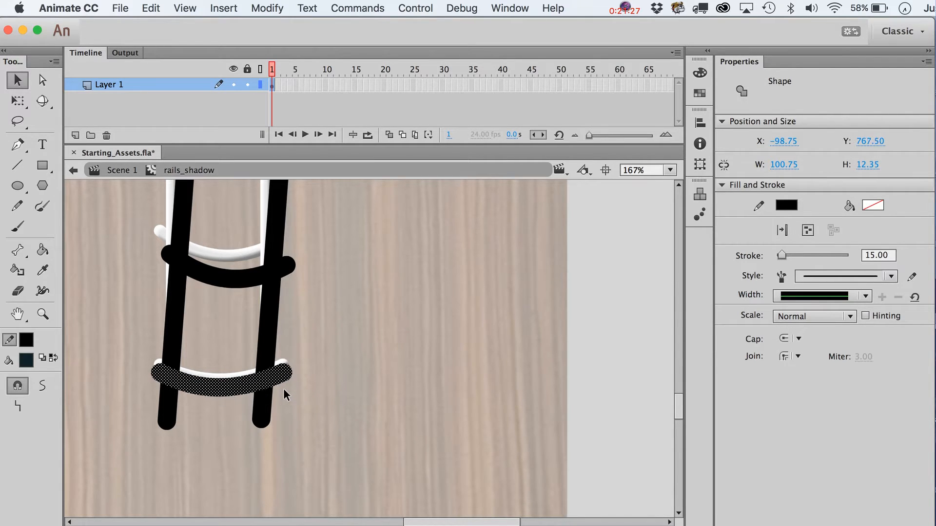
Step: Shorten the two shadow rail ends below the lowest crossbar, and return to the main scene
{"action": "left_click_drag", "start_coordinate": [298, 453], "coordinate": [133, 404]}
{"action": "key", "text": "Delete"}
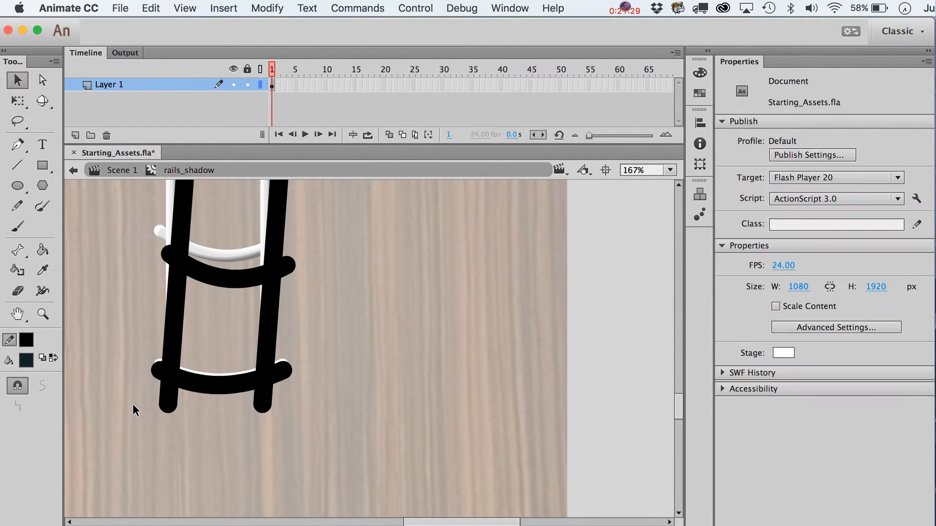
{"action": "left_click_drag", "start_coordinate": [322, 451], "coordinate": [130, 393]}
{"action": "key", "text": "Delete"}
{"action": "double_click", "coordinate": [340, 449]}
{"action": "left_click", "coordinate": [563, 396]}
Step: Open the rails_shadow symbol for editing at the upper curve of the track
{"action": "scroll", "coordinate": [564, 395], "scroll_direction": "up", "scroll_amount": 5}
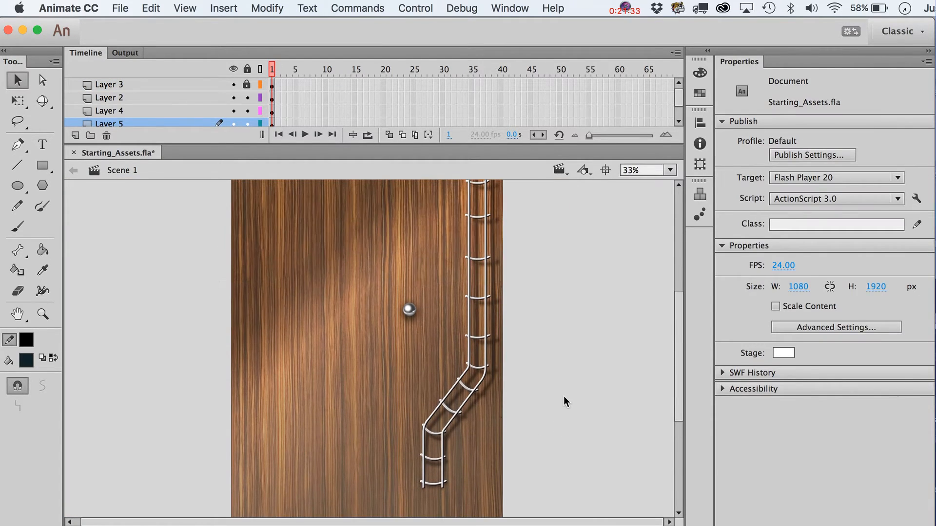
{"action": "scroll", "coordinate": [564, 396], "scroll_direction": "up", "scroll_amount": 5}
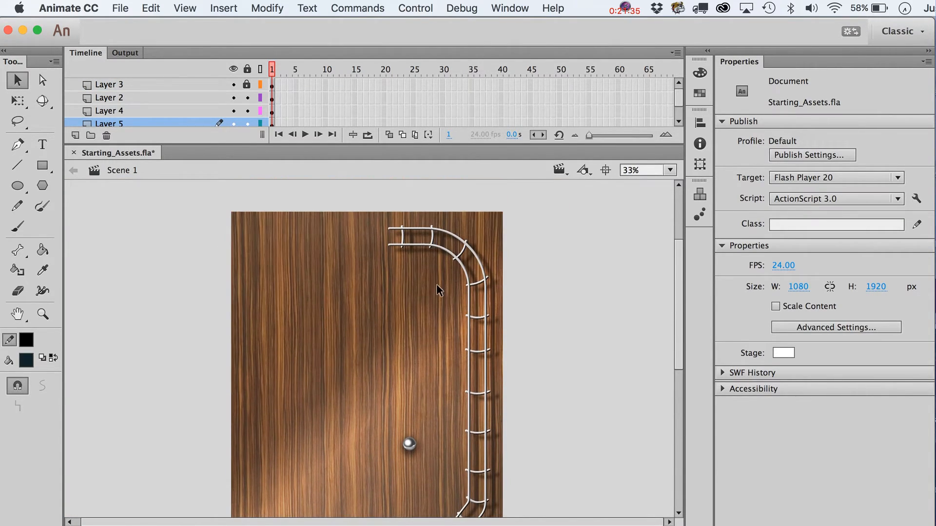
{"action": "left_click", "coordinate": [413, 251]}
{"action": "double_click", "coordinate": [412, 251]}
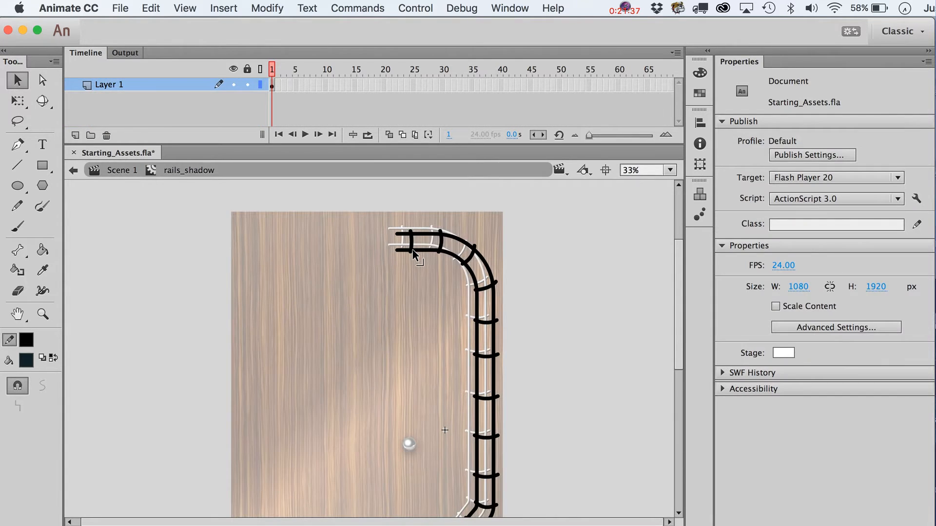
Step: Transform the upper curved shadow section about its lower right end so its left end reaches the white rail ends, and exit the symbol
{"action": "left_click", "coordinate": [43, 314]}
{"action": "left_click_drag", "start_coordinate": [257, 194], "coordinate": [541, 361]}
{"action": "key", "text": "v"}
{"action": "left_click_drag", "start_coordinate": [314, 230], "coordinate": [610, 381]}
{"action": "key", "text": "q"}
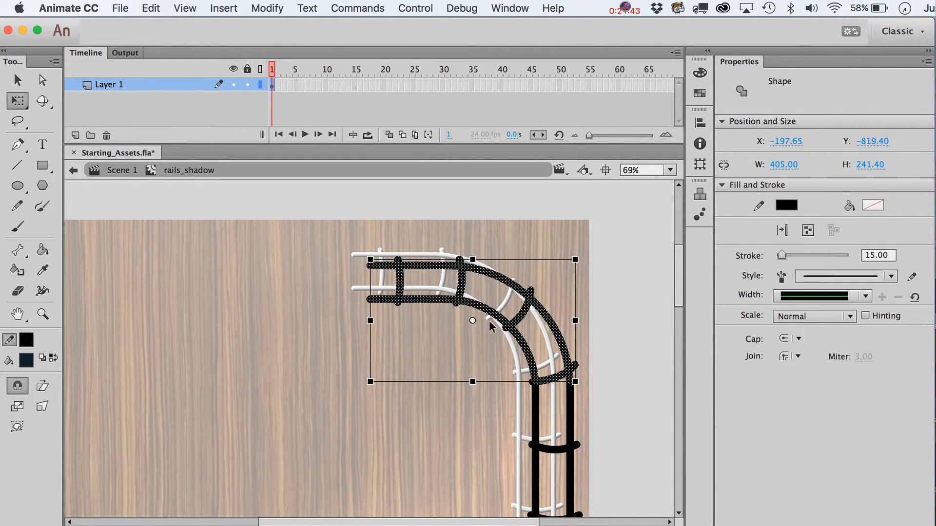
{"action": "left_click_drag", "start_coordinate": [473, 321], "coordinate": [569, 376]}
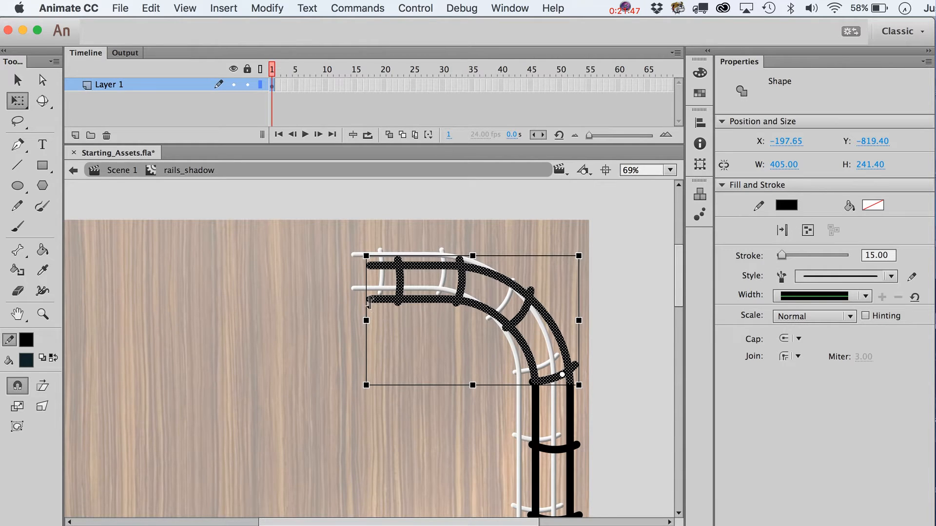
{"action": "mouse_move", "coordinate": [367, 321]}
{"action": "left_mouse_down"}
{"action": "mouse_move", "coordinate": [369, 306]}
{"action": "mouse_move", "coordinate": [350, 315]}
{"action": "left_mouse_up"}
{"action": "left_click", "coordinate": [258, 339]}
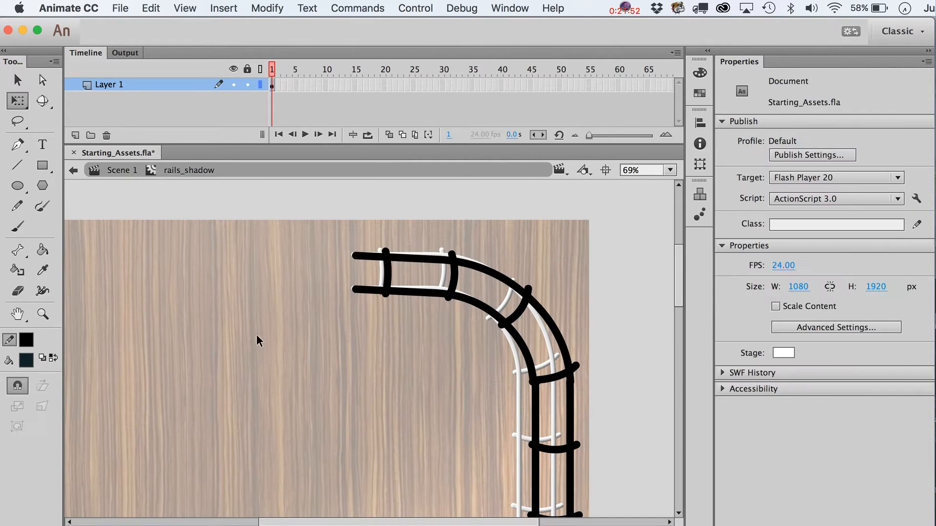
{"action": "double_click", "coordinate": [562, 431]}
{"action": "left_click", "coordinate": [610, 405]}
Step: Open the bottom rail connectors symbol for editing at the straight part of the track, with nothing selected
{"action": "scroll", "coordinate": [609, 406], "scroll_direction": "down", "scroll_amount": 3}
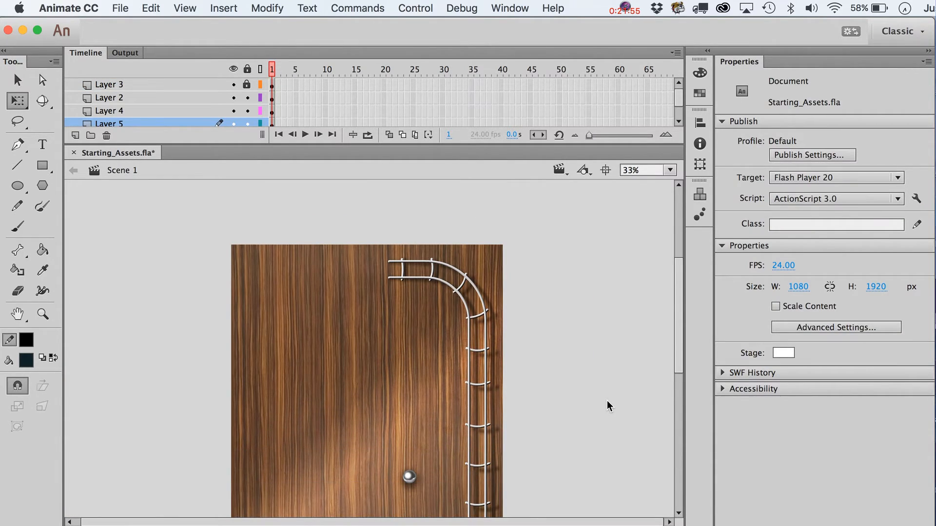
{"action": "scroll", "coordinate": [609, 406], "scroll_direction": "down", "scroll_amount": 3}
{"action": "scroll", "coordinate": [609, 406], "scroll_direction": "down", "scroll_amount": 2}
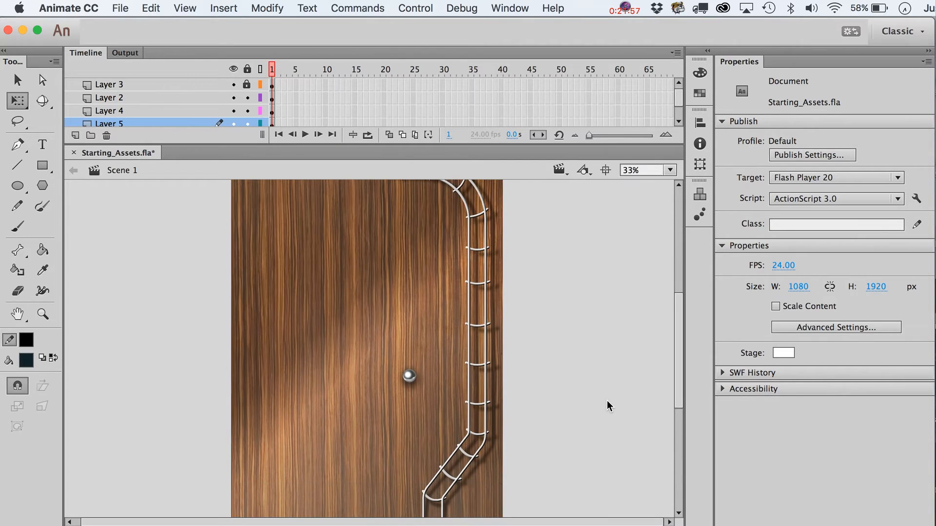
{"action": "scroll", "coordinate": [609, 406], "scroll_direction": "down", "scroll_amount": 3}
{"action": "scroll", "coordinate": [609, 406], "scroll_direction": "up", "scroll_amount": 6}
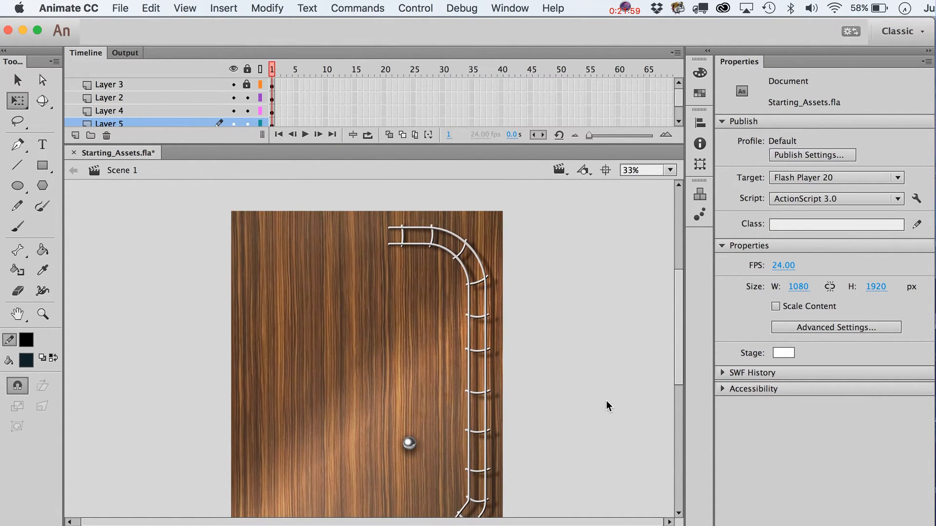
{"action": "left_click", "coordinate": [42, 315]}
{"action": "left_click_drag", "start_coordinate": [423, 314], "coordinate": [542, 469]}
{"action": "key", "text": "v"}
{"action": "double_click", "coordinate": [382, 340]}
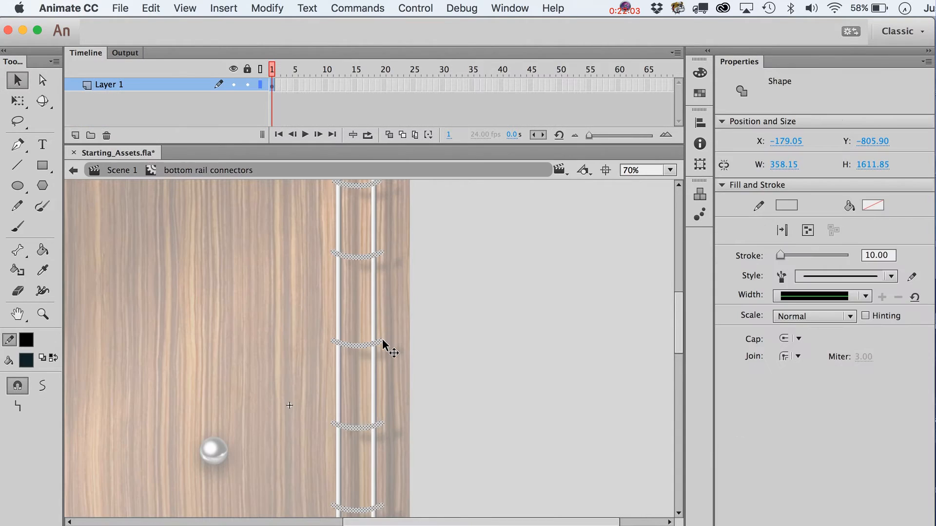
{"action": "left_click", "coordinate": [423, 197]}
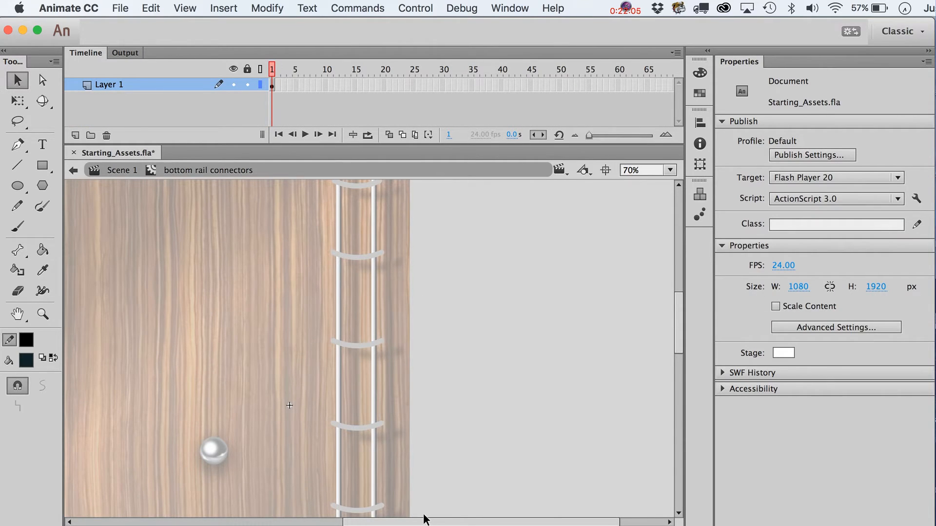
Step: Shorten the right ends of the crossbars along the straight track so they protrude less past the rail
{"action": "left_click_drag", "start_coordinate": [422, 513], "coordinate": [379, 174]}
{"action": "left_click", "coordinate": [449, 282]}
{"action": "left_click_drag", "start_coordinate": [382, 437], "coordinate": [378, 440]}
{"action": "left_click", "coordinate": [394, 358]}
{"action": "left_click_drag", "start_coordinate": [379, 355], "coordinate": [376, 357]}
{"action": "left_click_drag", "start_coordinate": [409, 226], "coordinate": [378, 225]}
{"action": "left_click", "coordinate": [420, 291]}
Step: Shorten the protruding outer ends of the crossbars around the upper curve
{"action": "scroll", "coordinate": [420, 291], "scroll_direction": "up", "scroll_amount": 3}
{"action": "left_click", "coordinate": [399, 285]}
{"action": "scroll", "coordinate": [405, 288], "scroll_direction": "up", "scroll_amount": 5}
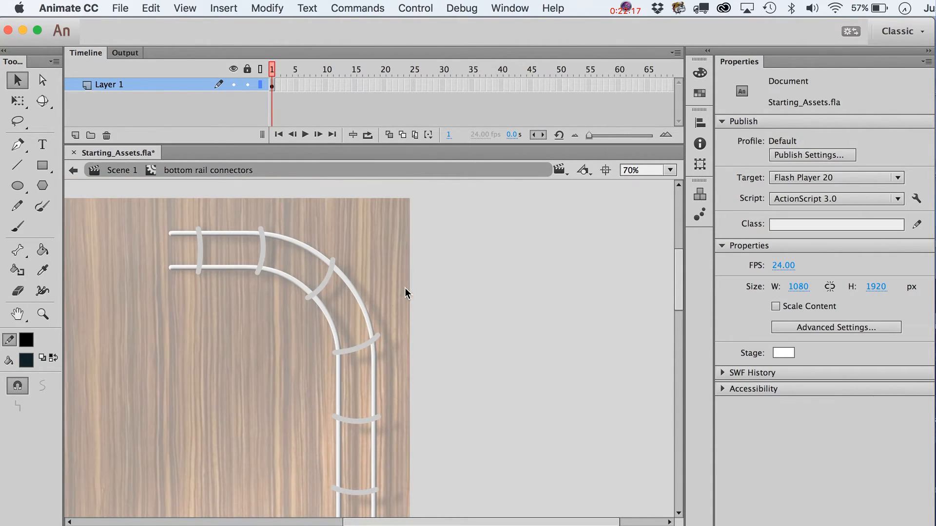
{"action": "left_click_drag", "start_coordinate": [405, 288], "coordinate": [373, 360]}
{"action": "left_click", "coordinate": [406, 355]}
{"action": "left_click_drag", "start_coordinate": [280, 223], "coordinate": [280, 232]}
{"action": "left_click", "coordinate": [280, 232]}
Step: Shorten the left end of the straight-track crossbar nearest the ball's height, and return to the main scene
{"action": "scroll", "coordinate": [314, 230], "scroll_direction": "down", "scroll_amount": 3}
{"action": "scroll", "coordinate": [314, 230], "scroll_direction": "left", "scroll_amount": 5}
{"action": "scroll", "coordinate": [478, 312], "scroll_direction": "down", "scroll_amount": 3}
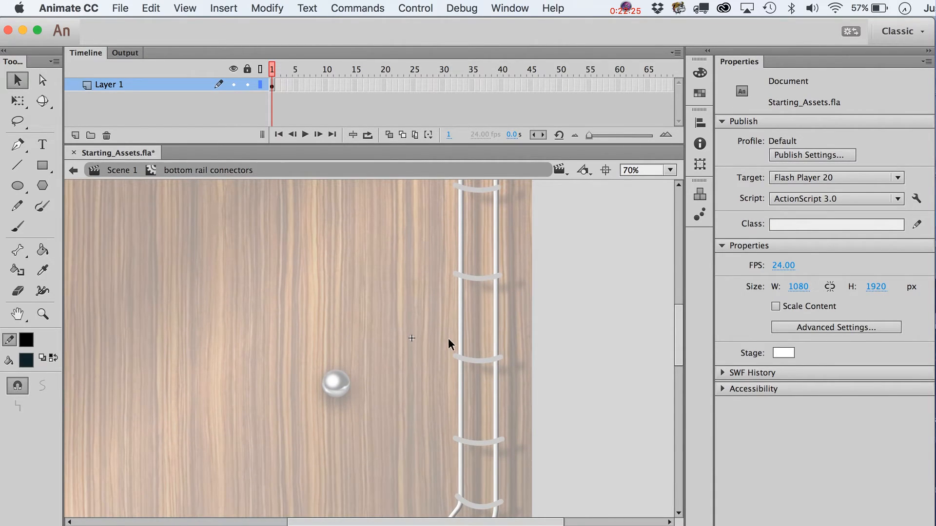
{"action": "left_click_drag", "start_coordinate": [461, 367], "coordinate": [460, 367]}
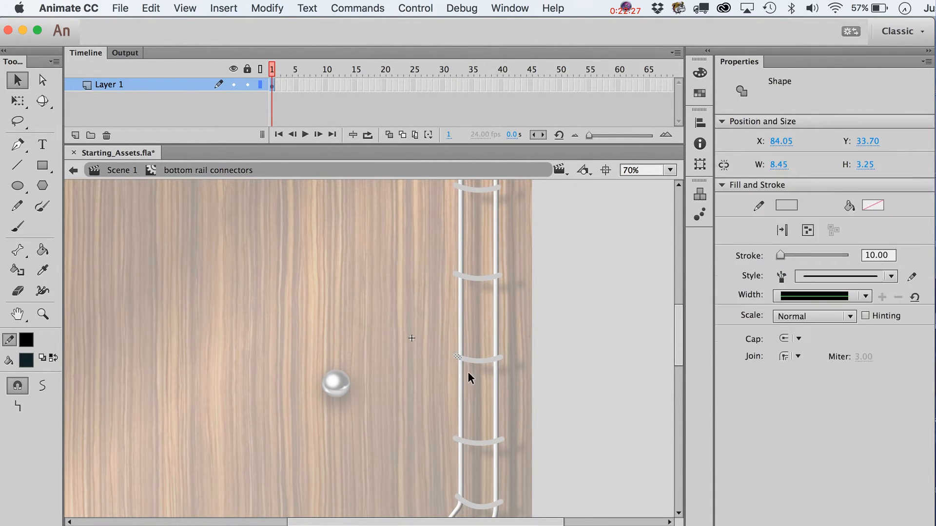
{"action": "left_click", "coordinate": [496, 395]}
{"action": "scroll", "coordinate": [496, 395], "scroll_direction": "right", "scroll_amount": 3}
{"action": "scroll", "coordinate": [496, 395], "scroll_direction": "down", "scroll_amount": 2}
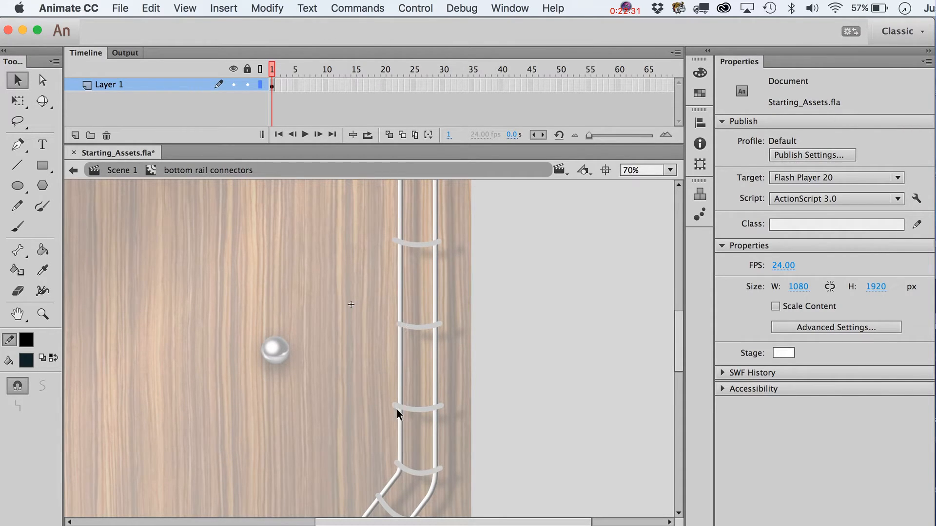
{"action": "double_click", "coordinate": [551, 411]}
{"action": "left_click", "coordinate": [551, 415]}
Step: Set the rails_shadow instance's horizontal blur to 12 px and remove its Bevel filter
{"action": "left_click", "coordinate": [43, 315]}
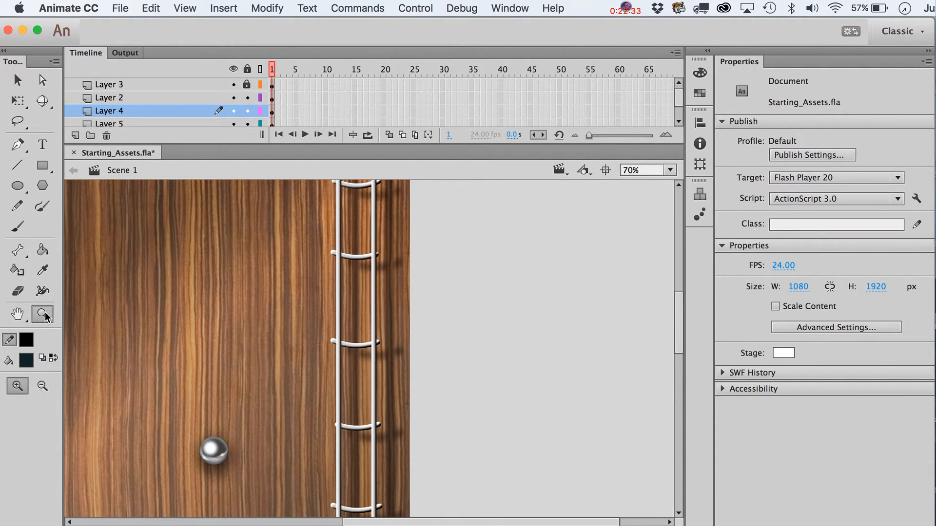
{"action": "left_click", "coordinate": [454, 418], "text": "alt"}
{"action": "left_click", "coordinate": [481, 436], "text": "alt"}
{"action": "left_click_drag", "start_coordinate": [179, 205], "coordinate": [299, 370]}
{"action": "key", "text": "v"}
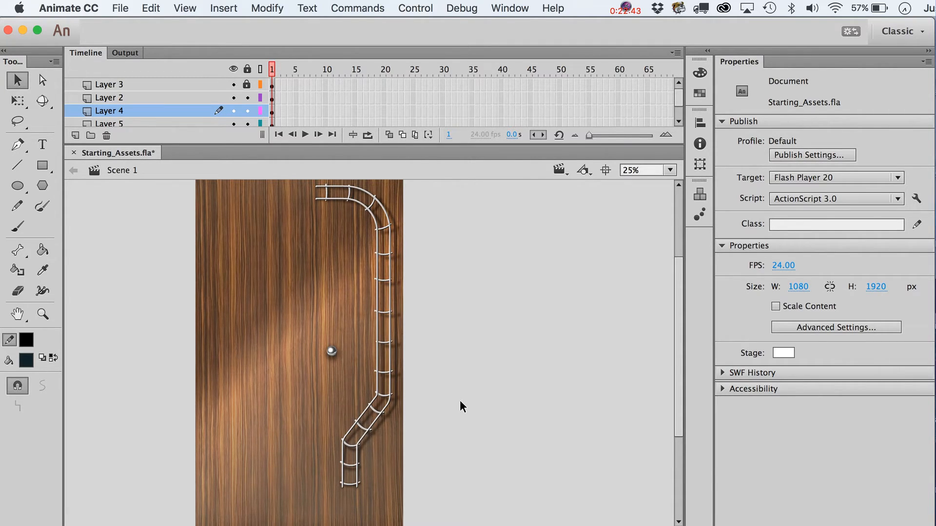
{"action": "left_click", "coordinate": [397, 285]}
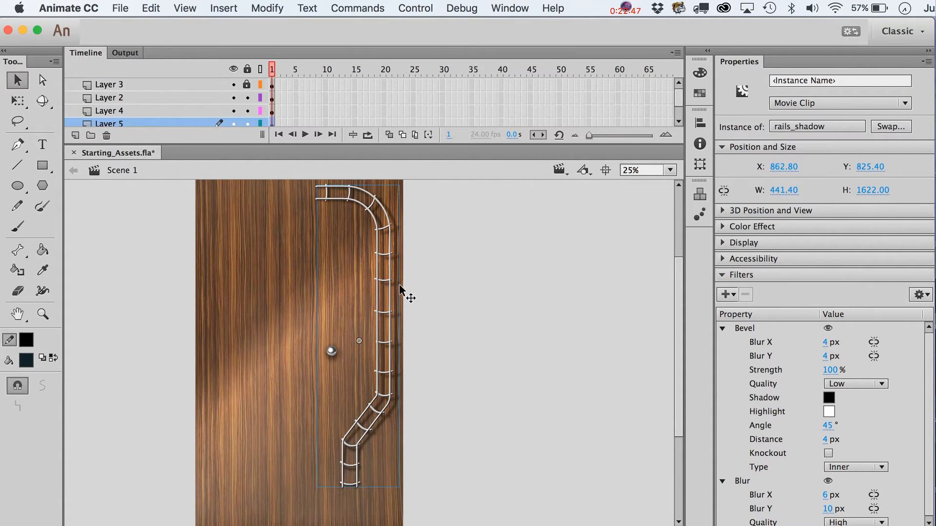
{"action": "left_click_drag", "start_coordinate": [397, 285], "coordinate": [401, 283]}
{"action": "key", "text": "super+z"}
{"action": "left_click", "coordinate": [830, 495]}
{"action": "left_click_drag", "start_coordinate": [832, 492], "coordinate": [835, 492]}
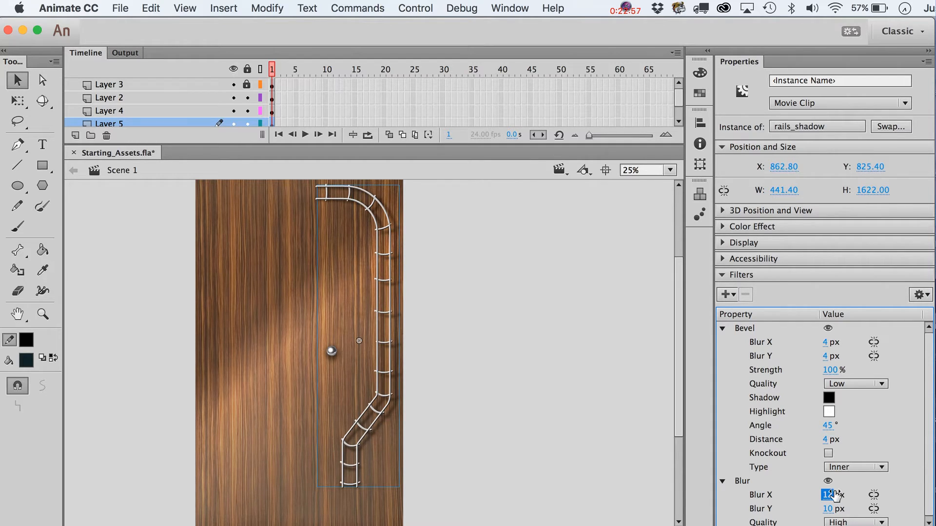
{"action": "left_click", "coordinate": [742, 328]}
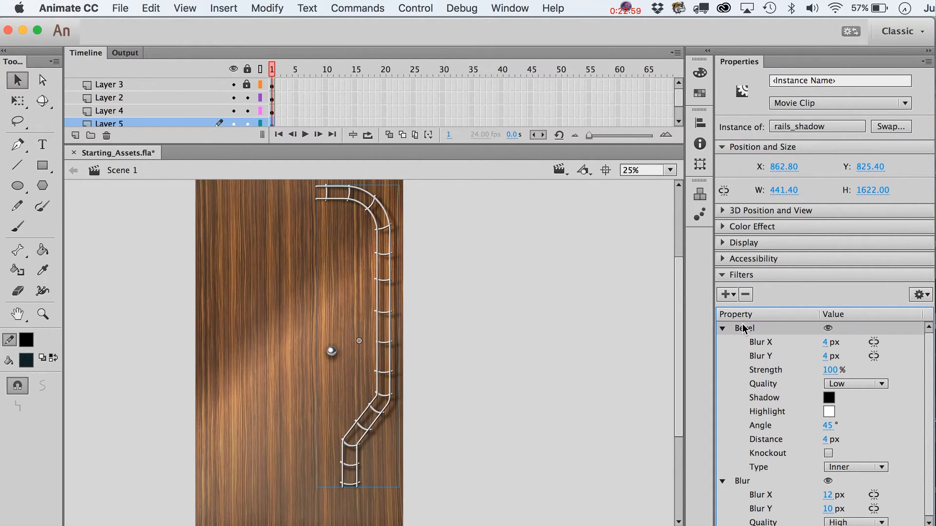
{"action": "left_click", "coordinate": [746, 295]}
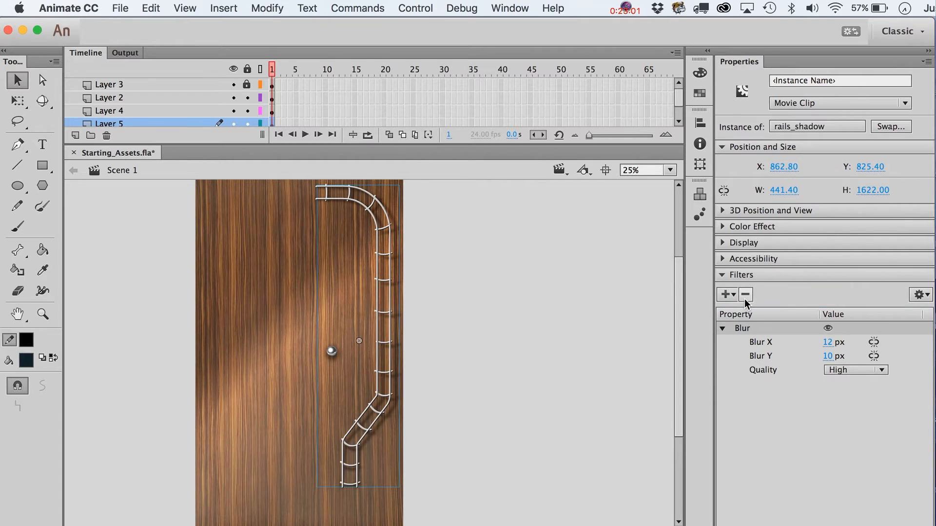
Step: Move the rails, crossbars and shadow together about 31 px left, and select only the shadow
{"action": "left_click", "coordinate": [549, 356]}
{"action": "left_click_drag", "start_coordinate": [469, 513], "coordinate": [288, 146]}
{"action": "left_click", "coordinate": [478, 320]}
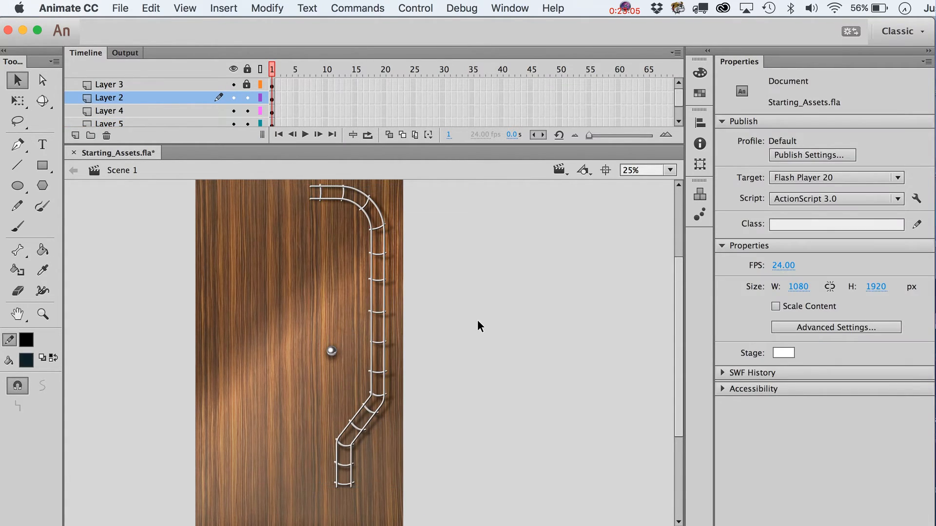
{"action": "left_click", "coordinate": [393, 347]}
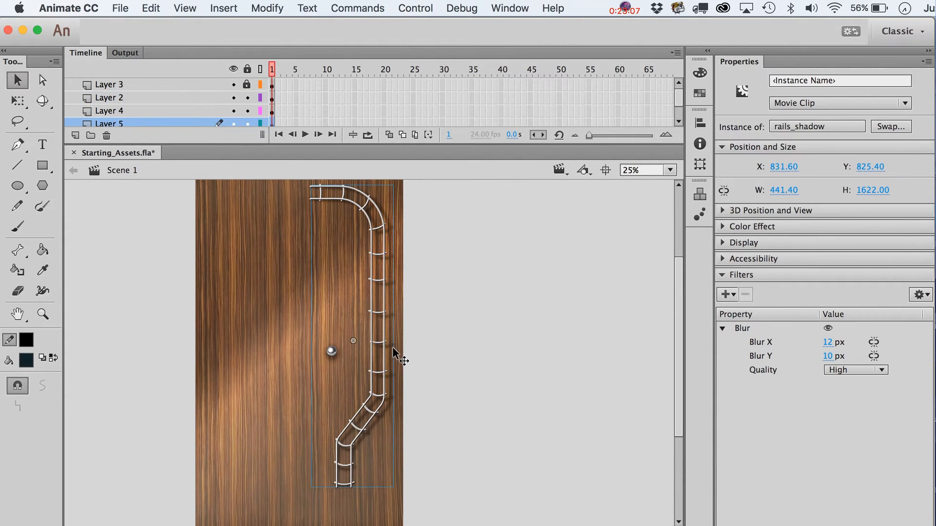
Step: Inside the bottom rail connectors symbol, shift the left end of the upper diagonal crossbar down along the rail and trim its right end
{"action": "left_click", "coordinate": [509, 400]}
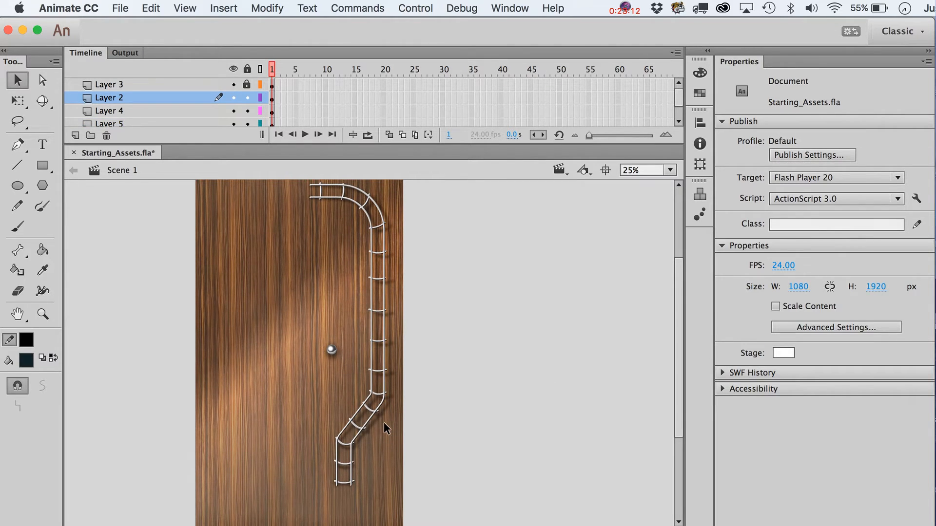
{"action": "double_click", "coordinate": [369, 409]}
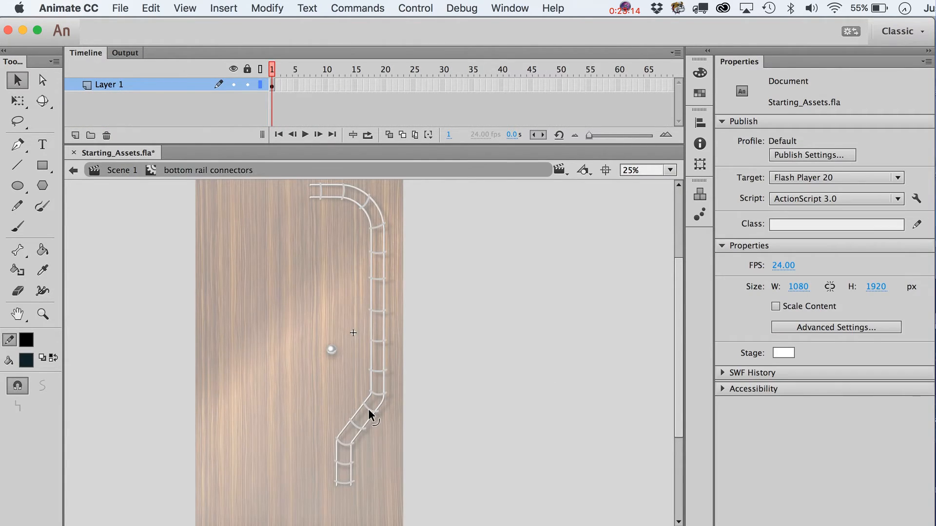
{"action": "key", "text": "z"}
{"action": "left_click_drag", "start_coordinate": [319, 391], "coordinate": [416, 443]}
{"action": "key", "text": "v"}
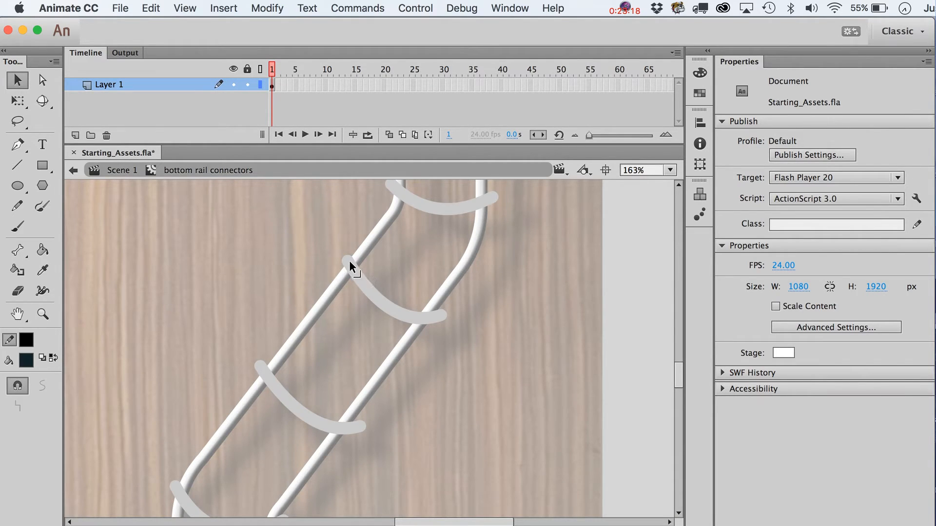
{"action": "left_click_drag", "start_coordinate": [347, 267], "coordinate": [337, 278]}
{"action": "left_click_drag", "start_coordinate": [477, 335], "coordinate": [436, 299]}
{"action": "key", "text": "Delete"}
Step: Trim the right end of the lower diagonal crossbar and shift its left end down along the rail
{"action": "left_click_drag", "start_coordinate": [365, 424], "coordinate": [353, 409]}
{"action": "key", "text": "Delete"}
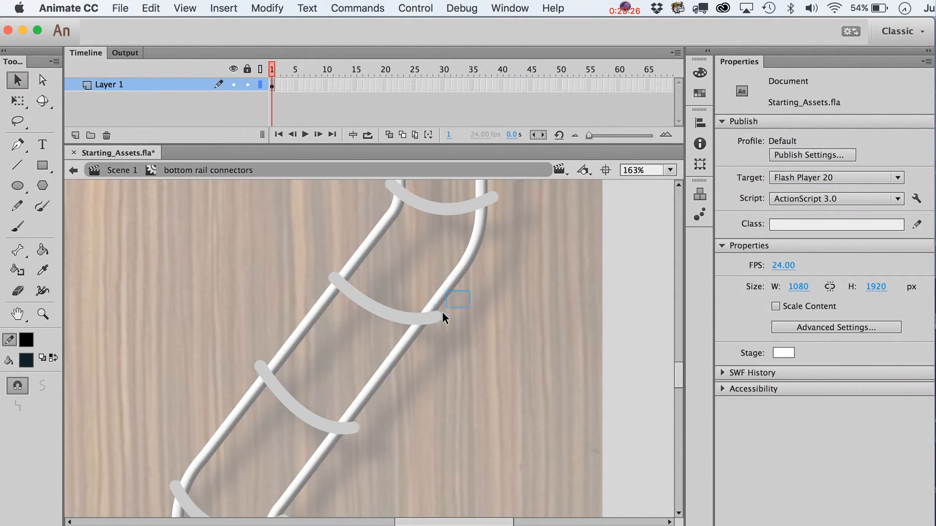
{"action": "left_click_drag", "start_coordinate": [435, 326], "coordinate": [434, 328]}
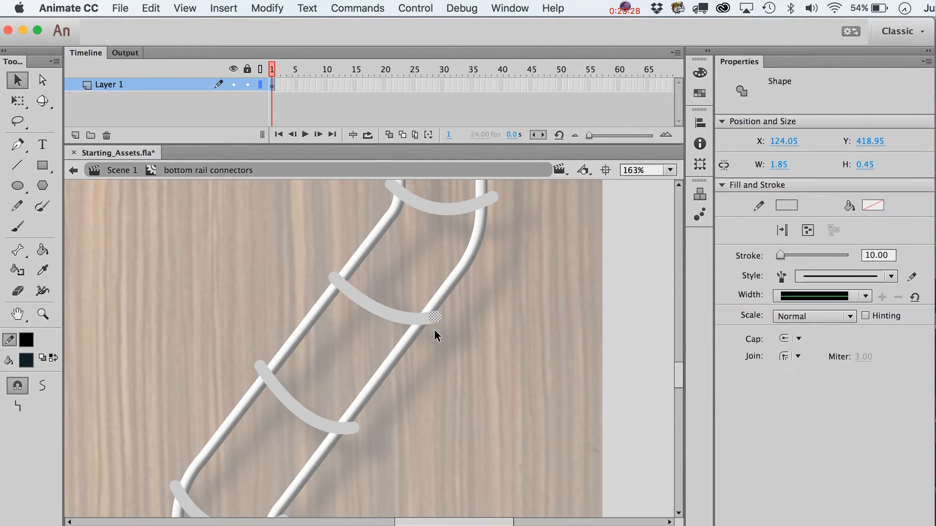
{"action": "left_click", "coordinate": [288, 285]}
{"action": "left_click_drag", "start_coordinate": [262, 371], "coordinate": [257, 378]}
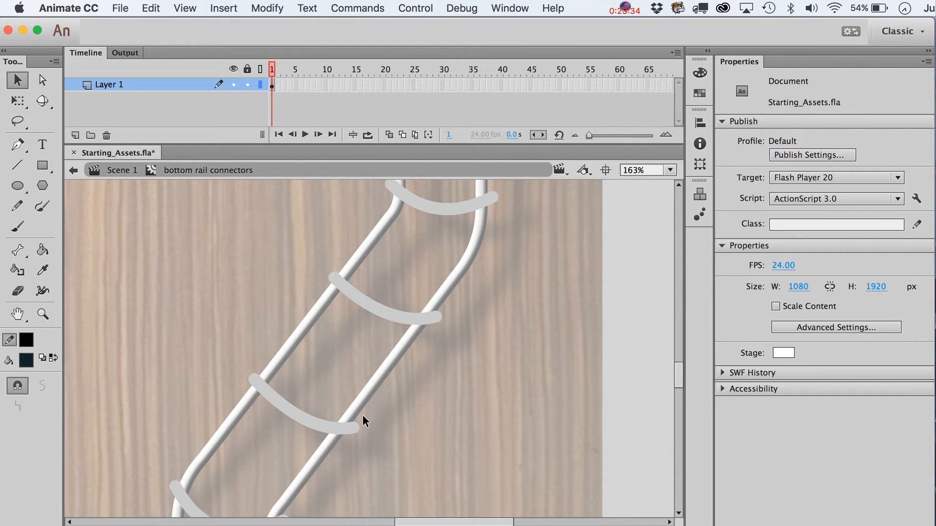
{"action": "left_click_drag", "start_coordinate": [356, 425], "coordinate": [355, 425]}
Step: Deepen the bend of both crossbars on the diagonal track section and return to the main scene
{"action": "left_click_drag", "start_coordinate": [404, 319], "coordinate": [396, 315]}
{"action": "left_click_drag", "start_coordinate": [293, 413], "coordinate": [293, 417]}
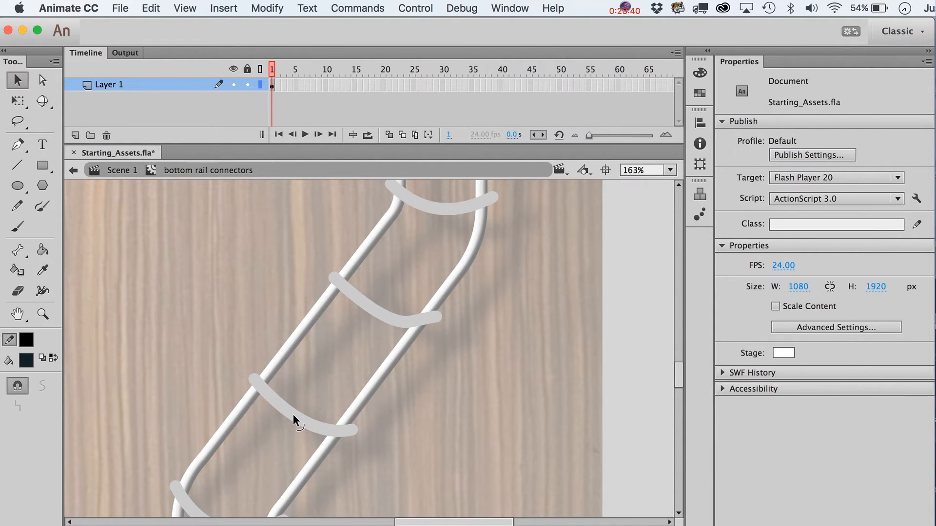
{"action": "key", "text": "super+e"}
{"action": "left_click", "coordinate": [465, 408]}
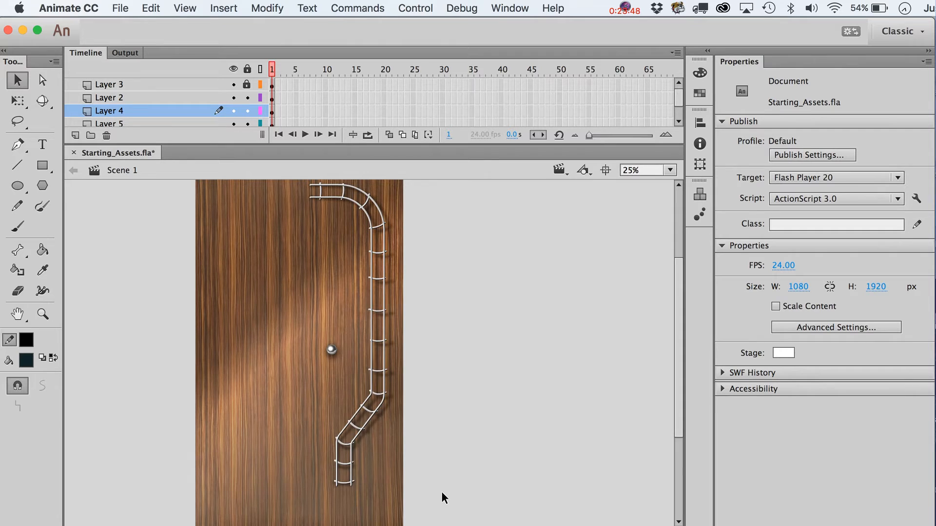
Step: Flip the rails, crossbars and shadow horizontally as one selection and move them left to X 133.45
{"action": "left_click_drag", "start_coordinate": [441, 491], "coordinate": [299, 175]}
{"action": "key", "text": "super+shift+h"}
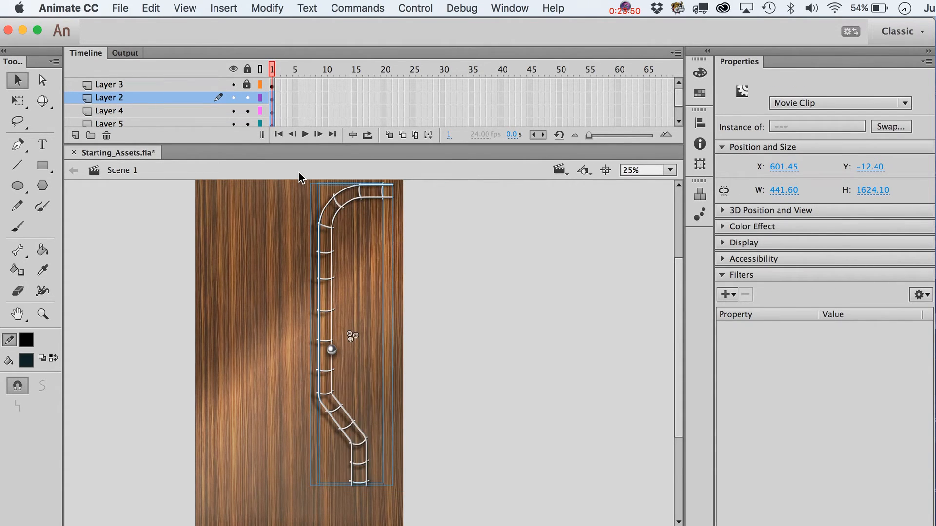
{"action": "key", "text": "shift+Left"}
{"action": "key", "text": "shift+Left"}
{"action": "key", "text": "shift+Left"}
{"action": "key", "text": "shift+Left"}
{"action": "key", "text": "shift+Left"}
{"action": "key", "text": "shift+Left"}
{"action": "key", "text": "shift+Left"}
{"action": "key", "text": "shift+Left"}
{"action": "key", "text": "shift+Left"}
{"action": "key", "text": "shift+Left"}
{"action": "key", "text": "shift+Left"}
{"action": "key", "text": "shift+Left"}
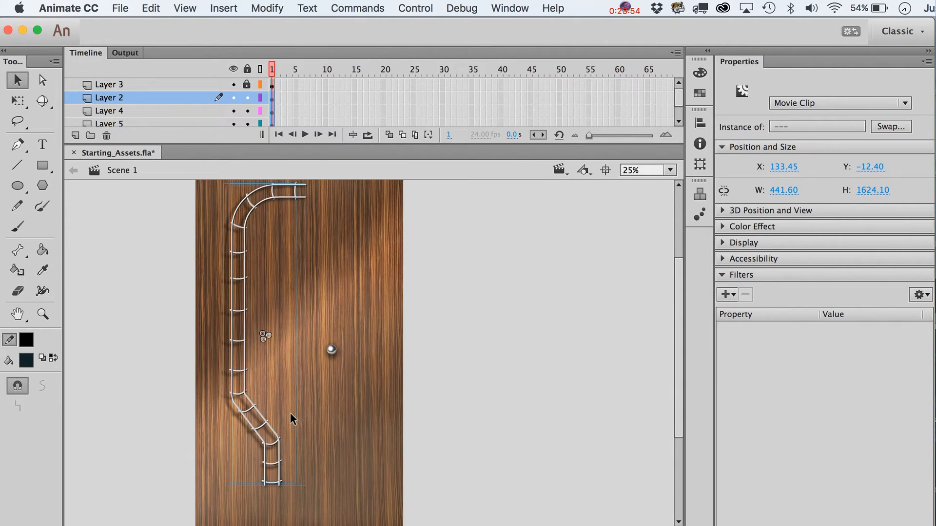
{"action": "key", "text": "shift+Left"}
{"action": "key", "text": "shift+Right"}
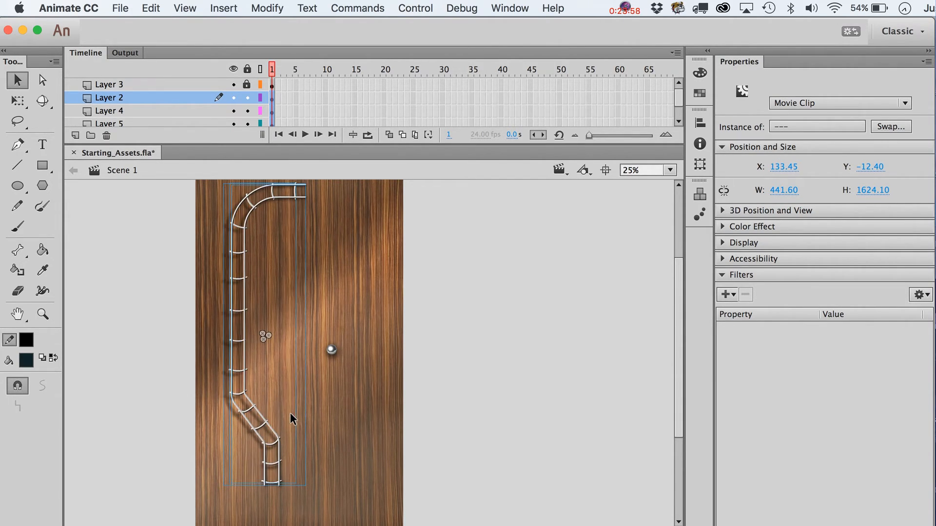
{"action": "left_click", "coordinate": [502, 413]}
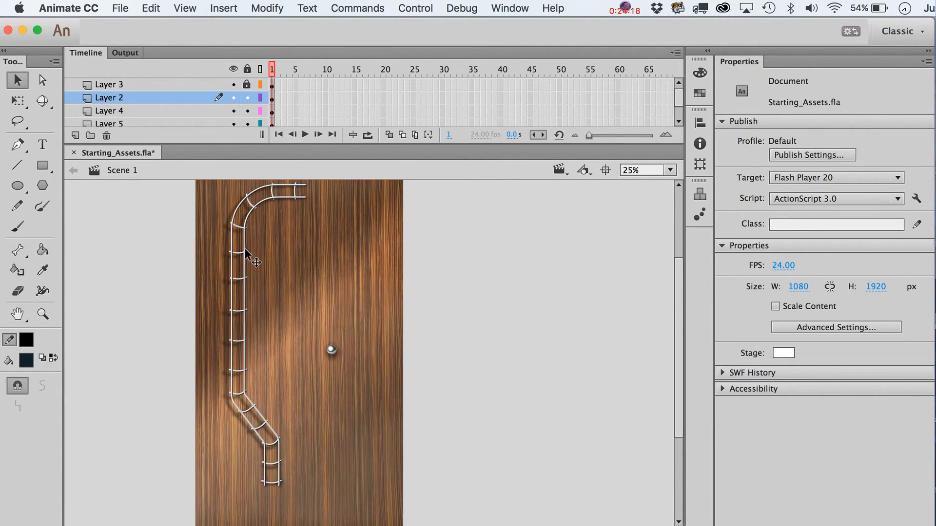
Step: Unlock Layer 3 and move the ball onto the straight section of the mirrored track
{"action": "scroll", "coordinate": [278, 498], "scroll_direction": "down", "scroll_amount": 3}
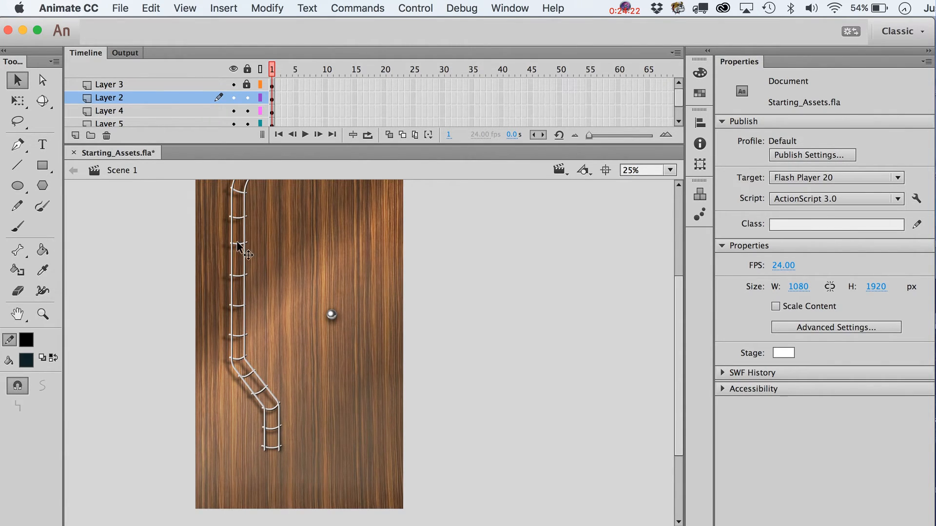
{"action": "left_click", "coordinate": [246, 76]}
{"action": "left_click", "coordinate": [247, 67]}
{"action": "left_click", "coordinate": [330, 313]}
{"action": "left_click", "coordinate": [332, 316]}
{"action": "left_click_drag", "start_coordinate": [336, 320], "coordinate": [242, 328]}
{"action": "left_click", "coordinate": [174, 297]}
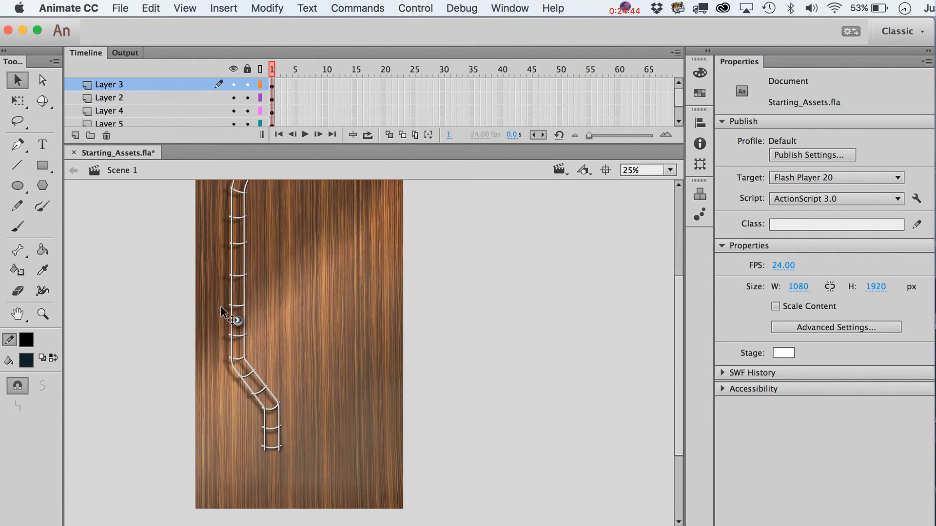
Step: Run the ball down the straight rails onto the diagonal section, and place it back between the straight rails
{"action": "scroll", "coordinate": [242, 368], "scroll_direction": "up", "scroll_amount": 3}
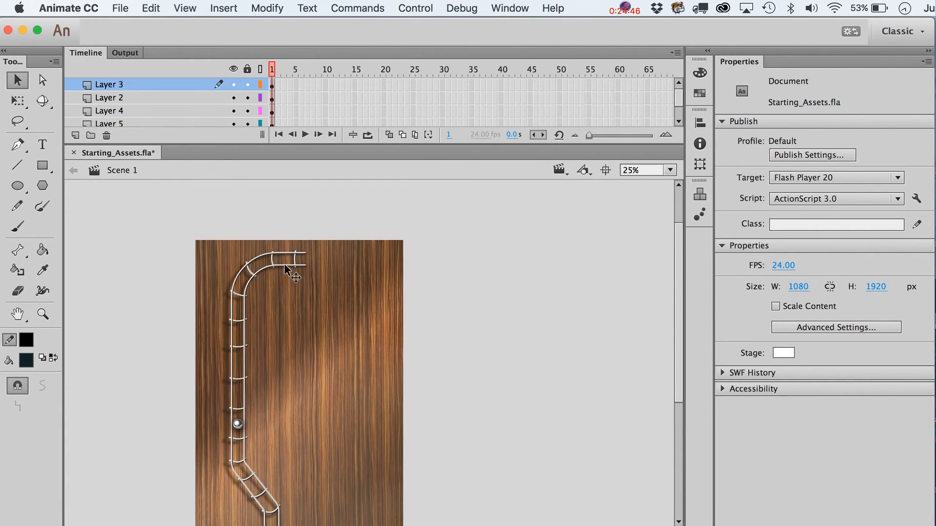
{"action": "scroll", "coordinate": [228, 428], "scroll_direction": "down", "scroll_amount": 1}
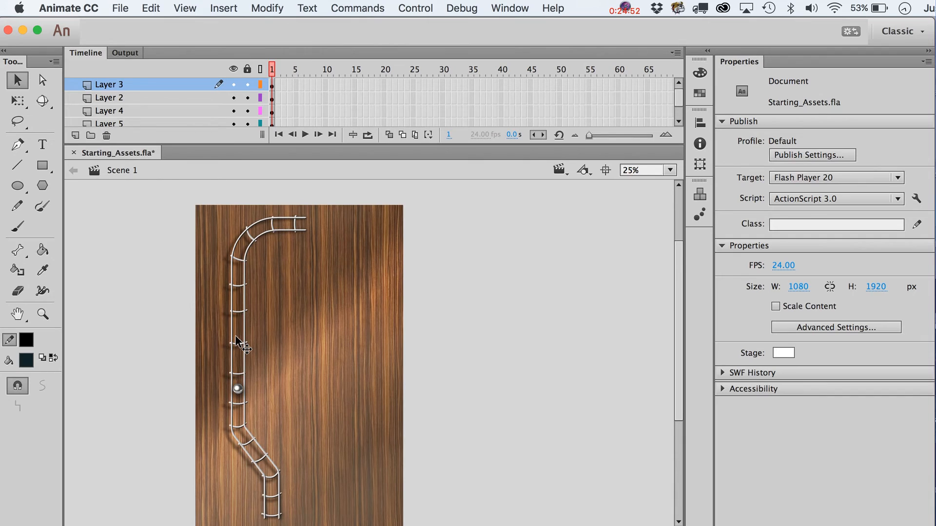
{"action": "left_click", "coordinate": [235, 382]}
{"action": "left_click", "coordinate": [241, 391]}
{"action": "key", "text": "shift+Down"}
{"action": "key", "text": "shift+Down"}
{"action": "key", "text": "shift+Down"}
{"action": "key", "text": "shift+Down"}
{"action": "key", "text": "shift+Down"}
{"action": "key", "text": "shift+Down"}
{"action": "key", "text": "shift+Down"}
{"action": "key", "text": "shift+Down"}
{"action": "key", "text": "shift+Down"}
{"action": "key", "text": "shift+Down"}
{"action": "key", "text": "shift+Down"}
{"action": "key", "text": "shift+Down"}
{"action": "key", "text": "shift+Down"}
{"action": "key", "text": "shift+Down"}
{"action": "key", "text": "shift+Down"}
{"action": "key", "text": "shift+Down"}
{"action": "key", "text": "shift+Down"}
{"action": "key", "text": "shift+Down"}
{"action": "key", "text": "shift+Down"}
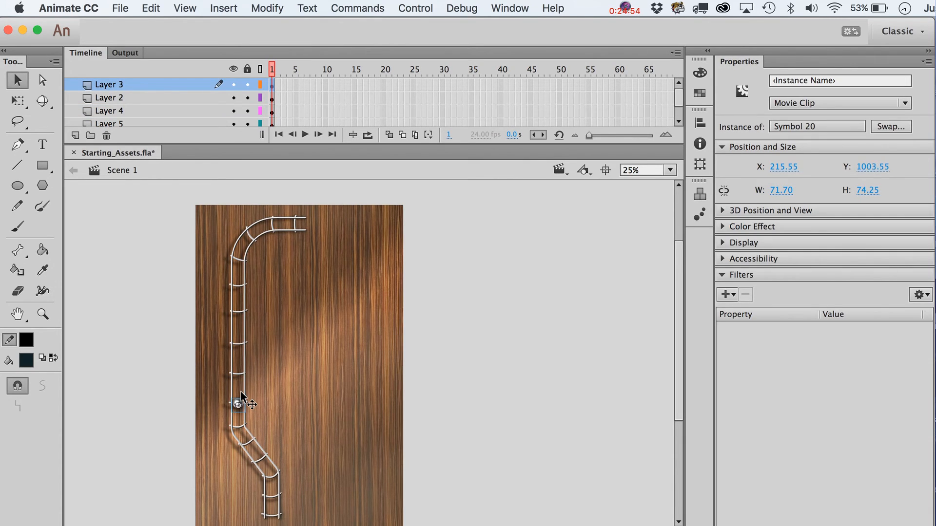
{"action": "key", "text": "shift+Down"}
{"action": "key", "text": "shift+Right"}
{"action": "key", "text": "shift+Down"}
{"action": "key", "text": "shift+Right"}
{"action": "left_click_drag", "start_coordinate": [254, 442], "coordinate": [238, 375]}
{"action": "left_click", "coordinate": [73, 280]}
Step: Draw light blue boundary lines, 15 px thick, along both sides of the track on a new layer
{"action": "left_click", "coordinate": [17, 165]}
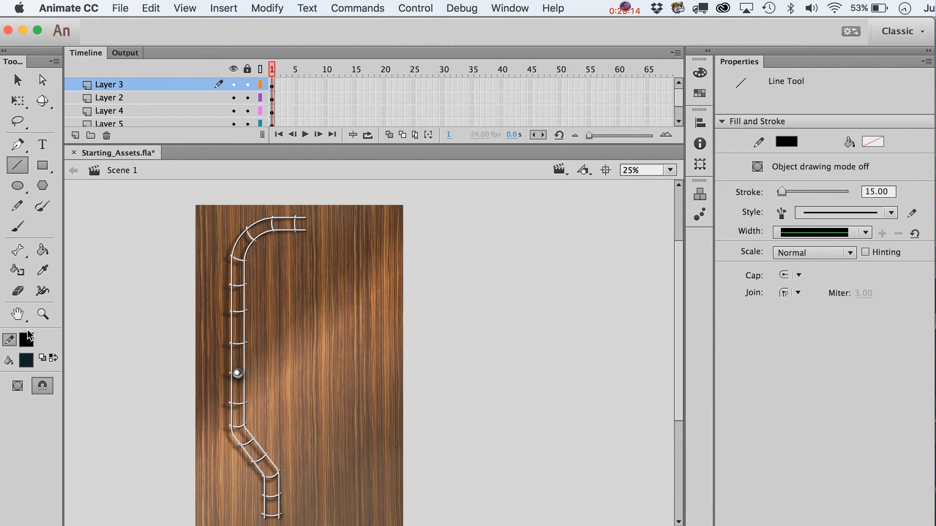
{"action": "left_click", "coordinate": [26, 340]}
{"action": "left_click", "coordinate": [268, 438]}
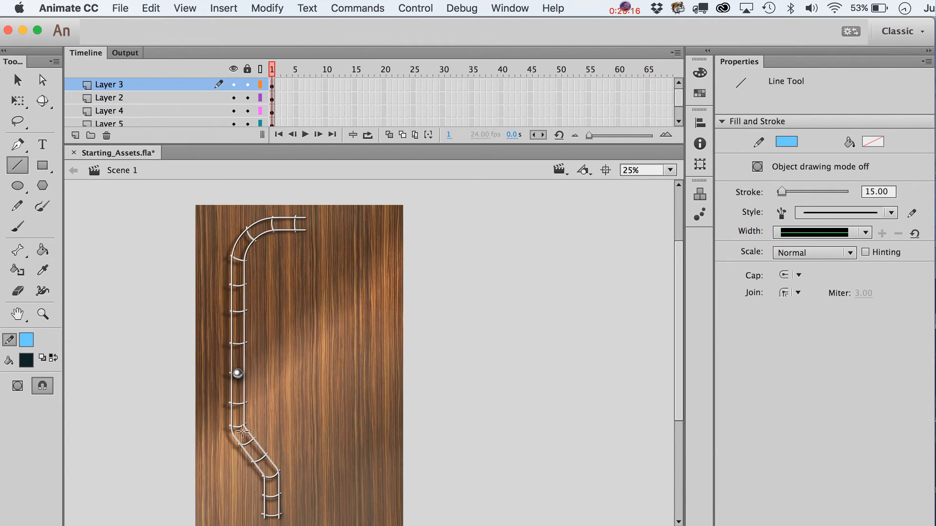
{"action": "left_click", "coordinate": [75, 136]}
{"action": "left_click_drag", "start_coordinate": [227, 427], "coordinate": [228, 246]}
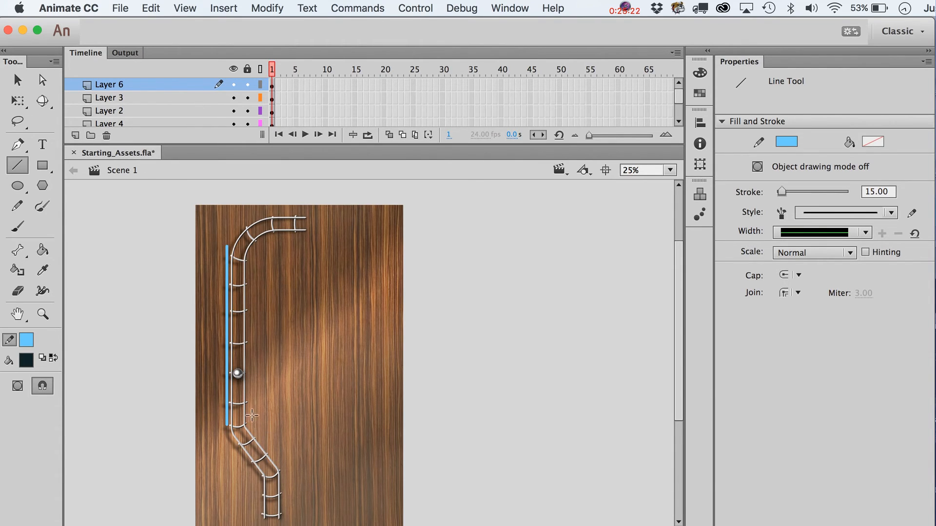
{"action": "mouse_move", "coordinate": [248, 420]}
{"action": "left_mouse_down"}
{"action": "mouse_move", "coordinate": [249, 266]}
{"action": "mouse_move", "coordinate": [261, 239]}
{"action": "mouse_move", "coordinate": [307, 238]}
{"action": "mouse_move", "coordinate": [239, 216]}
{"action": "mouse_move", "coordinate": [263, 216]}
{"action": "mouse_move", "coordinate": [227, 246]}
{"action": "left_mouse_up"}
Step: Bend the outer boundary line around the track's upper curve and adjust its end with object snapping turned off
{"action": "key", "text": "v"}
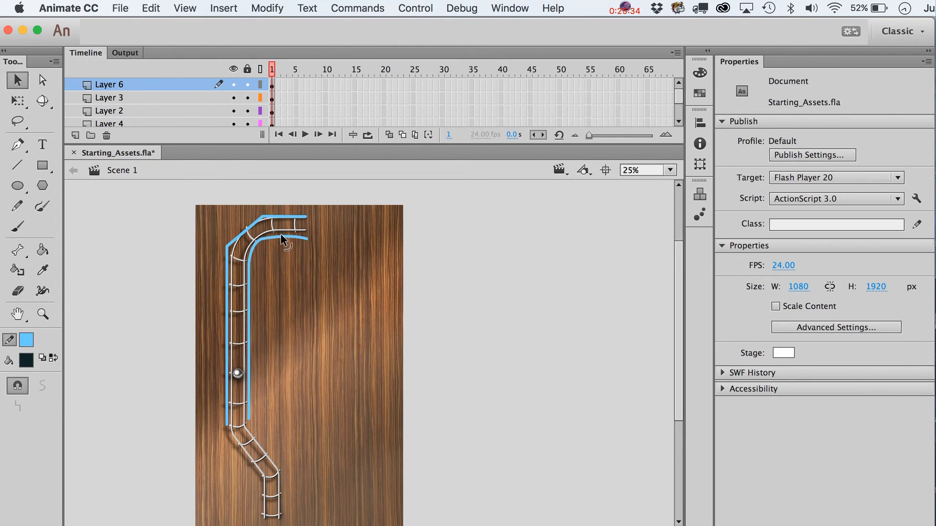
{"action": "left_click_drag", "start_coordinate": [256, 225], "coordinate": [250, 220]}
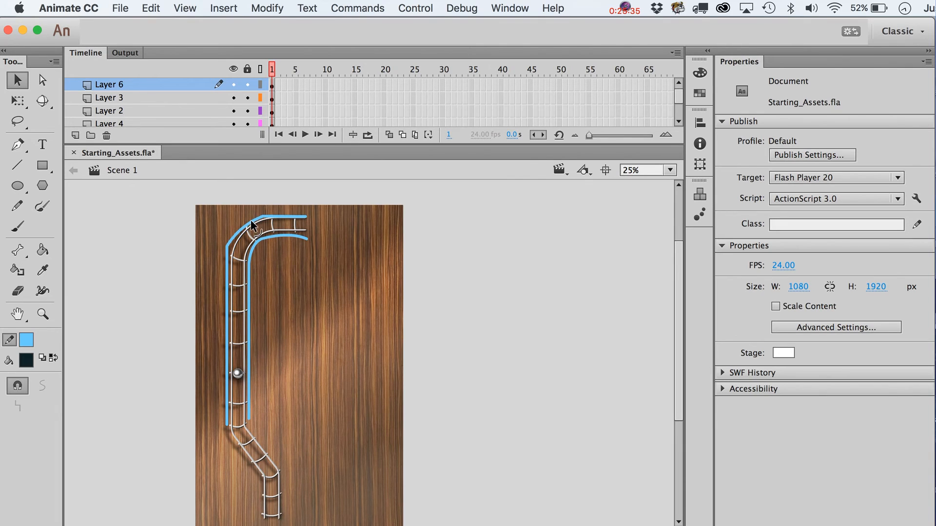
{"action": "left_click", "coordinate": [286, 214]}
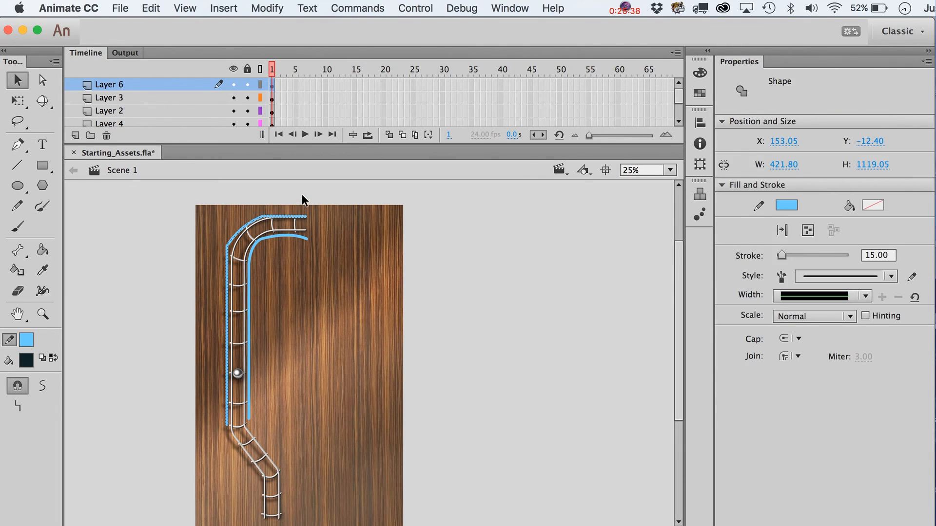
{"action": "left_click", "coordinate": [302, 194]}
{"action": "left_click", "coordinate": [308, 214]}
{"action": "left_click", "coordinate": [356, 238]}
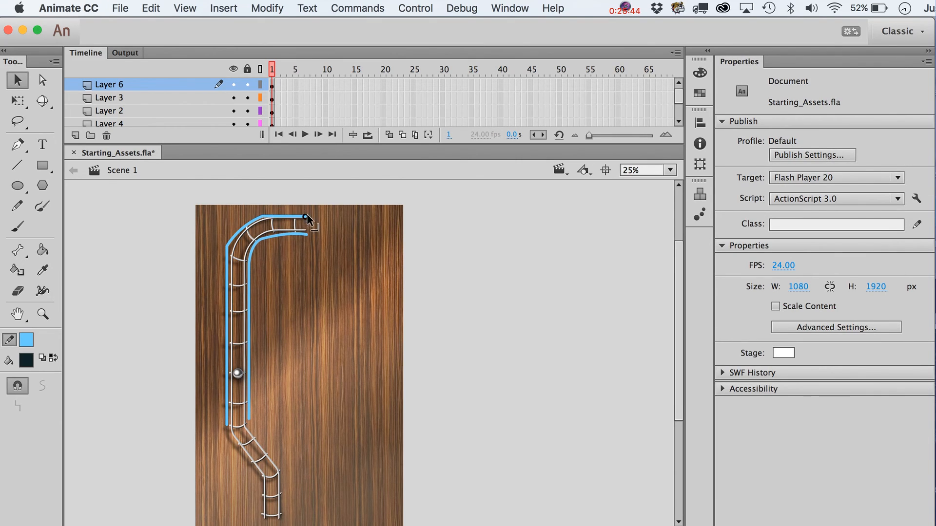
{"action": "left_click", "coordinate": [18, 386]}
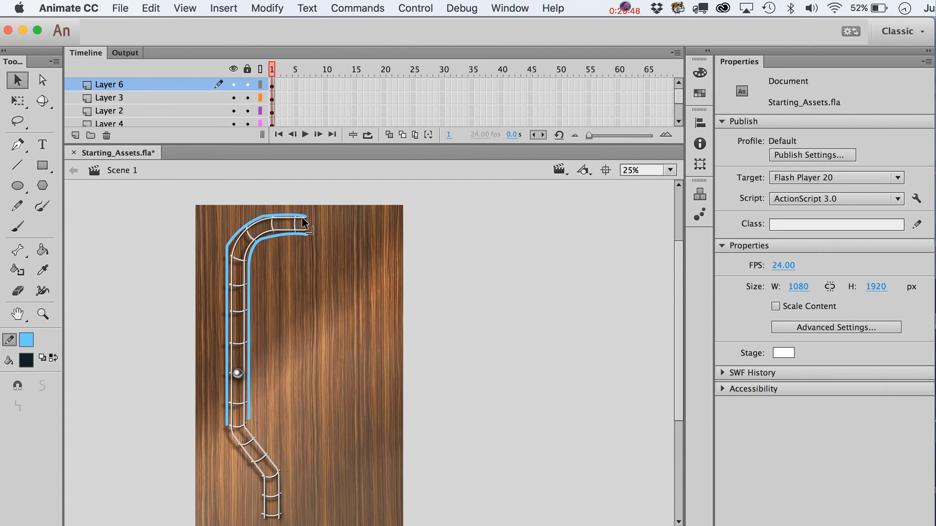
{"action": "left_click_drag", "start_coordinate": [303, 218], "coordinate": [310, 214]}
{"action": "left_click_drag", "start_coordinate": [228, 245], "coordinate": [228, 267]}
Step: Set the stroke alpha of the outer boundary line and the long inner line to 0
{"action": "double_click", "coordinate": [233, 244]}
{"action": "double_click", "coordinate": [261, 240], "text": "shift"}
{"action": "left_click", "coordinate": [262, 239], "text": "shift"}
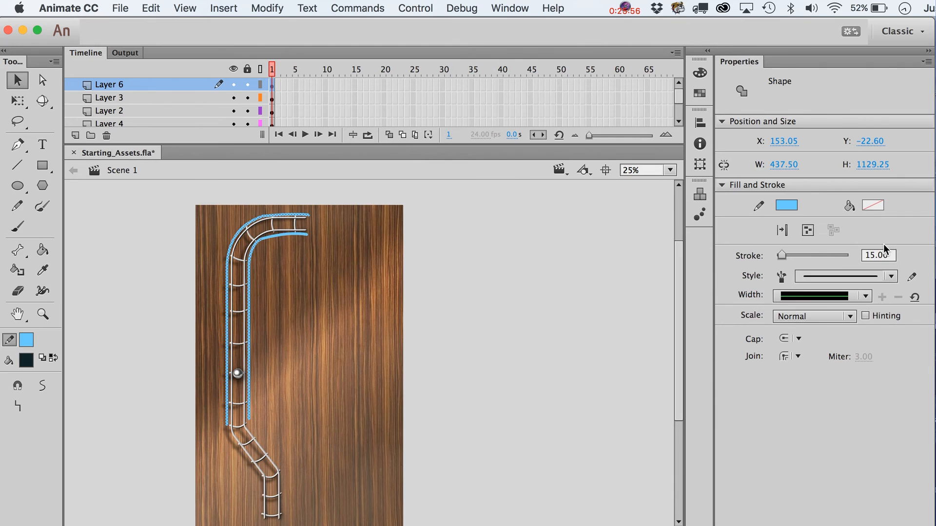
{"action": "left_click", "coordinate": [795, 206]}
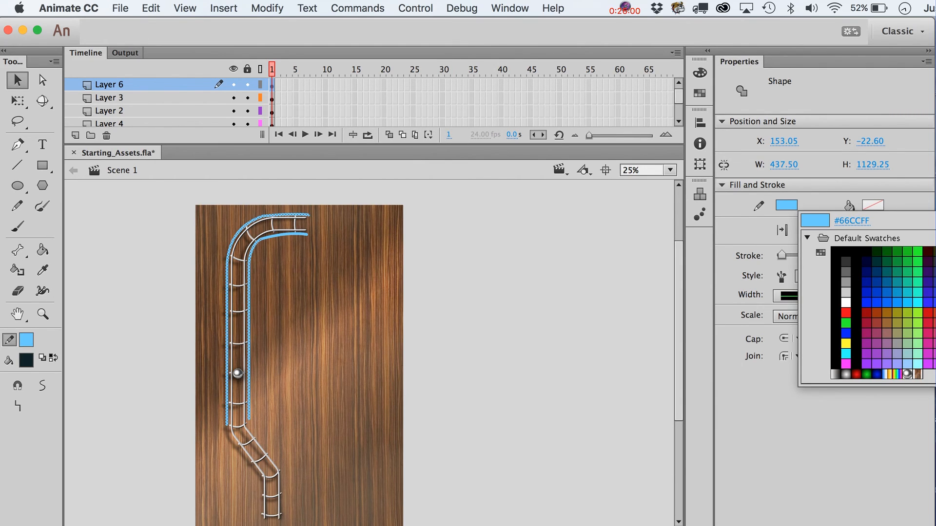
{"action": "type", "text": "0"}
{"action": "key", "text": "Return"}
{"action": "left_click", "coordinate": [610, 221]}
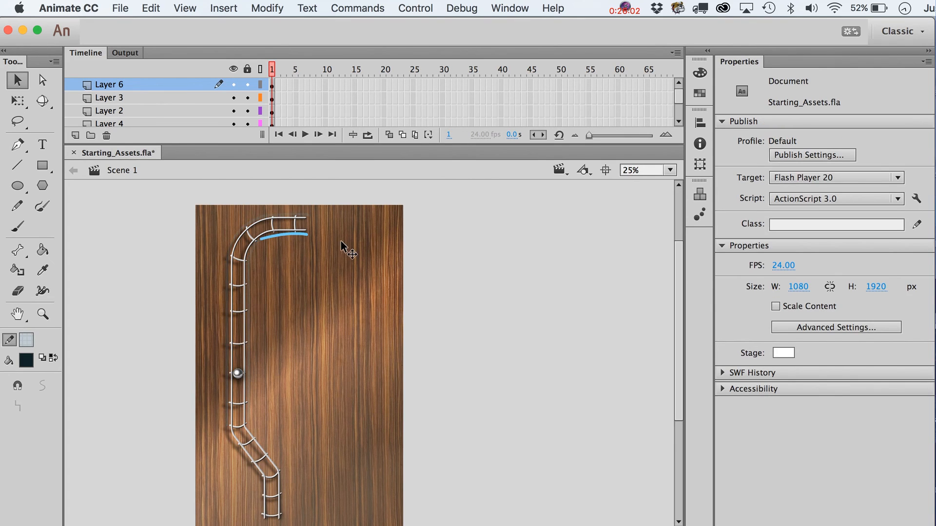
Step: Delete the blue line segment still visible beneath the track's top end
{"action": "left_click", "coordinate": [273, 238]}
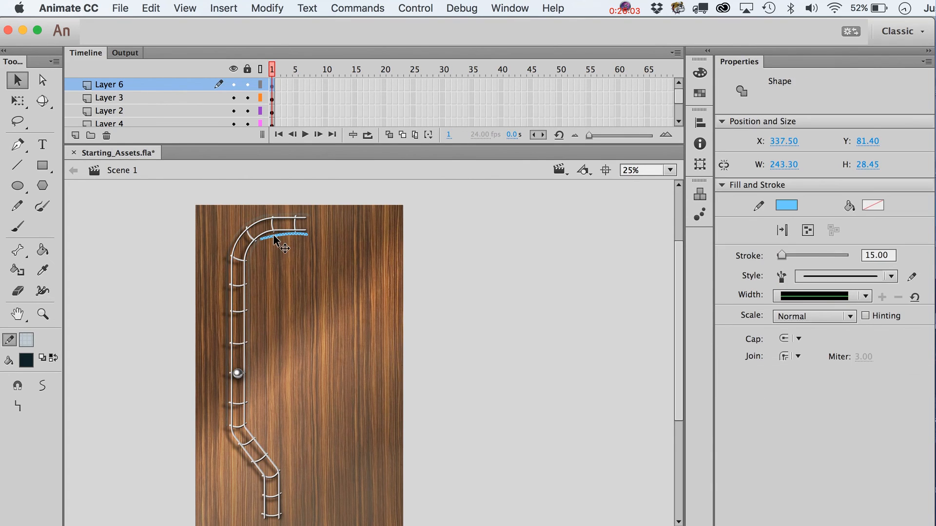
{"action": "left_click", "coordinate": [254, 257], "text": "shift"}
{"action": "left_click", "coordinate": [329, 199]}
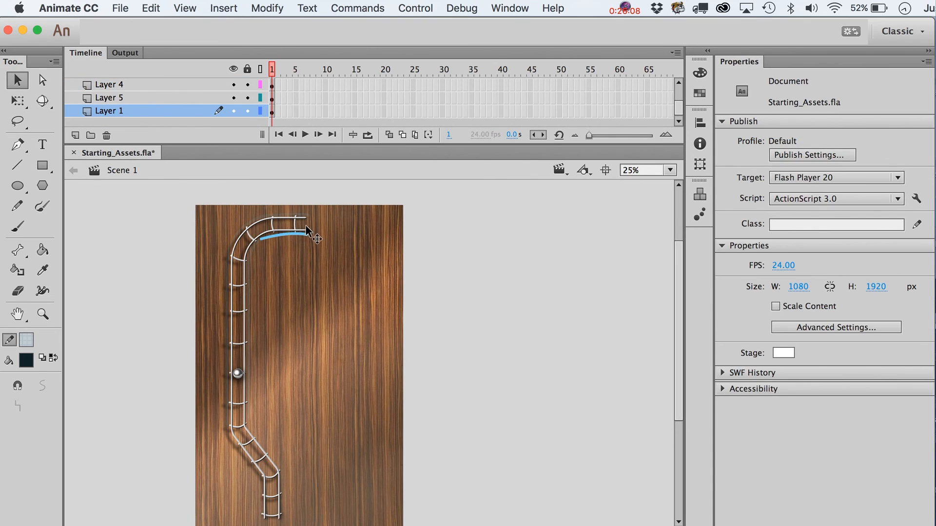
{"action": "left_click", "coordinate": [284, 237]}
{"action": "key", "text": "Delete"}
Step: Select the transparent boundary lines and move Layer 6 below Layer 1 in the layer stack
{"action": "left_click", "coordinate": [251, 256]}
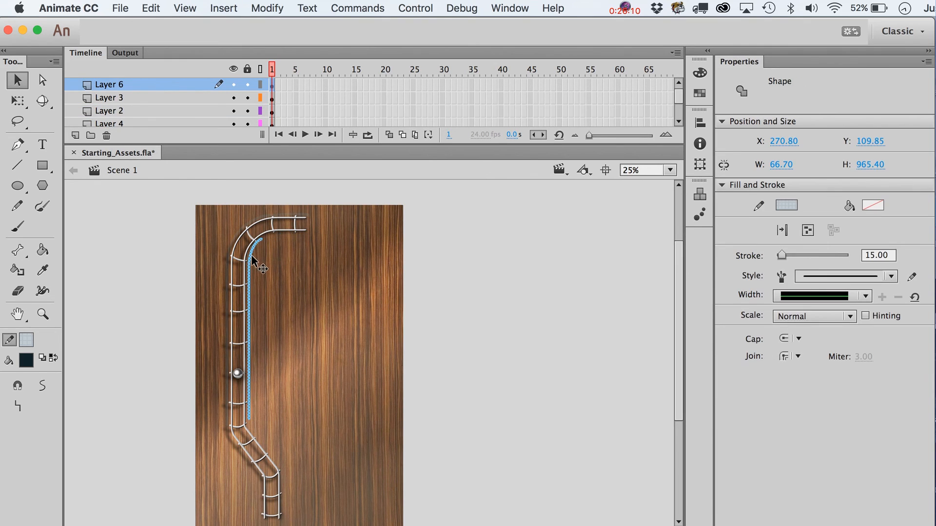
{"action": "left_click", "coordinate": [253, 222]}
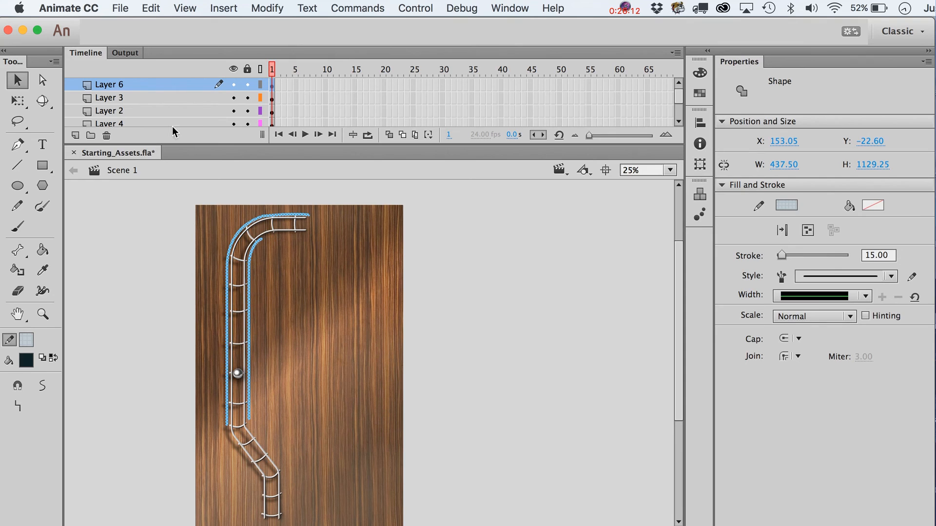
{"action": "left_click_drag", "start_coordinate": [131, 85], "coordinate": [113, 191]}
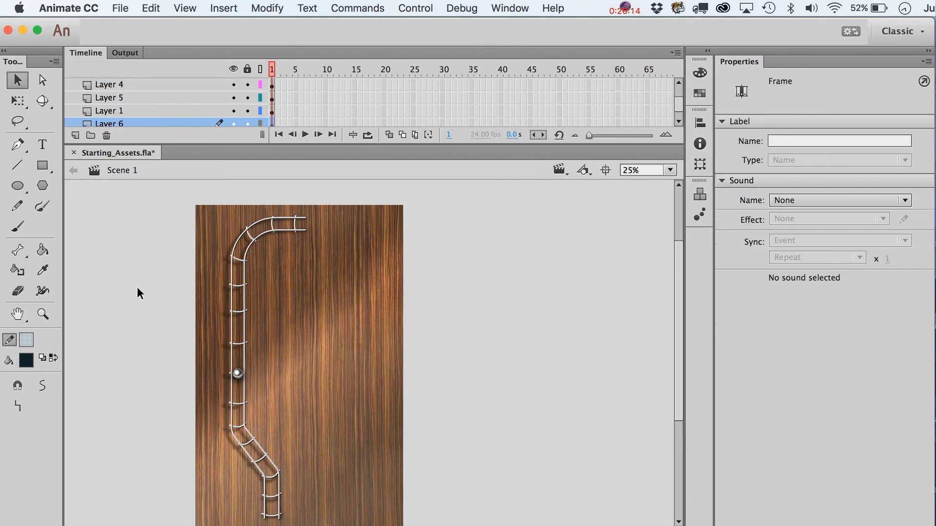
{"action": "left_click", "coordinate": [139, 290]}
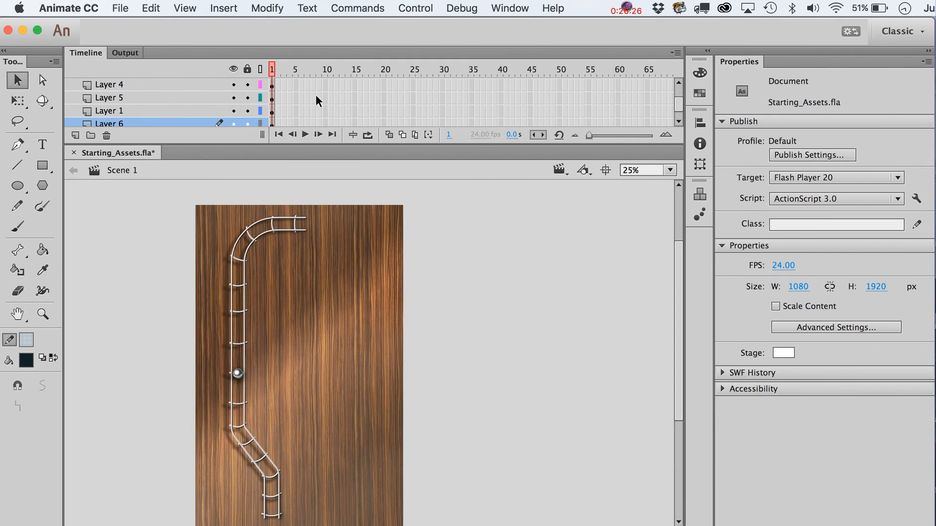
Step: Clear the boundary lines from Layer 6 and delete the layer
{"action": "left_click", "coordinate": [273, 120]}
{"action": "key", "text": "Delete"}
{"action": "left_click", "coordinate": [148, 124]}
{"action": "left_click", "coordinate": [107, 136]}
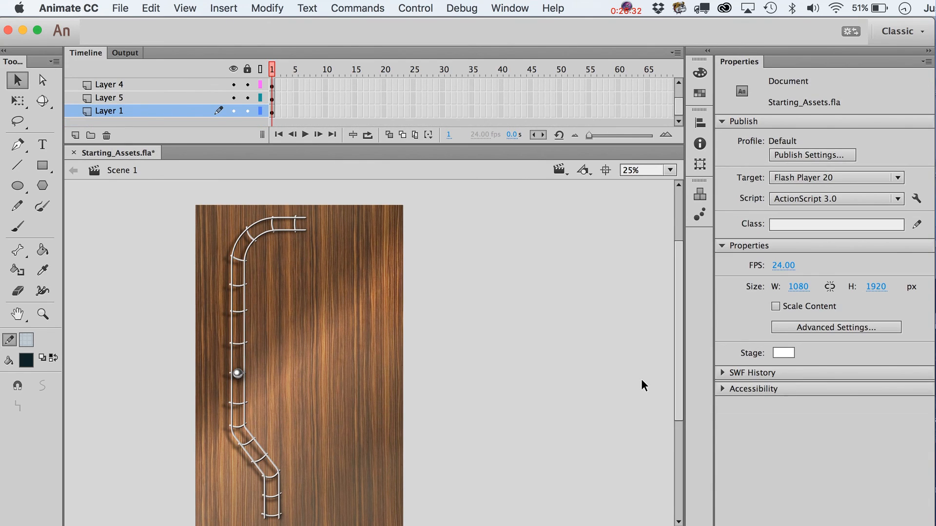